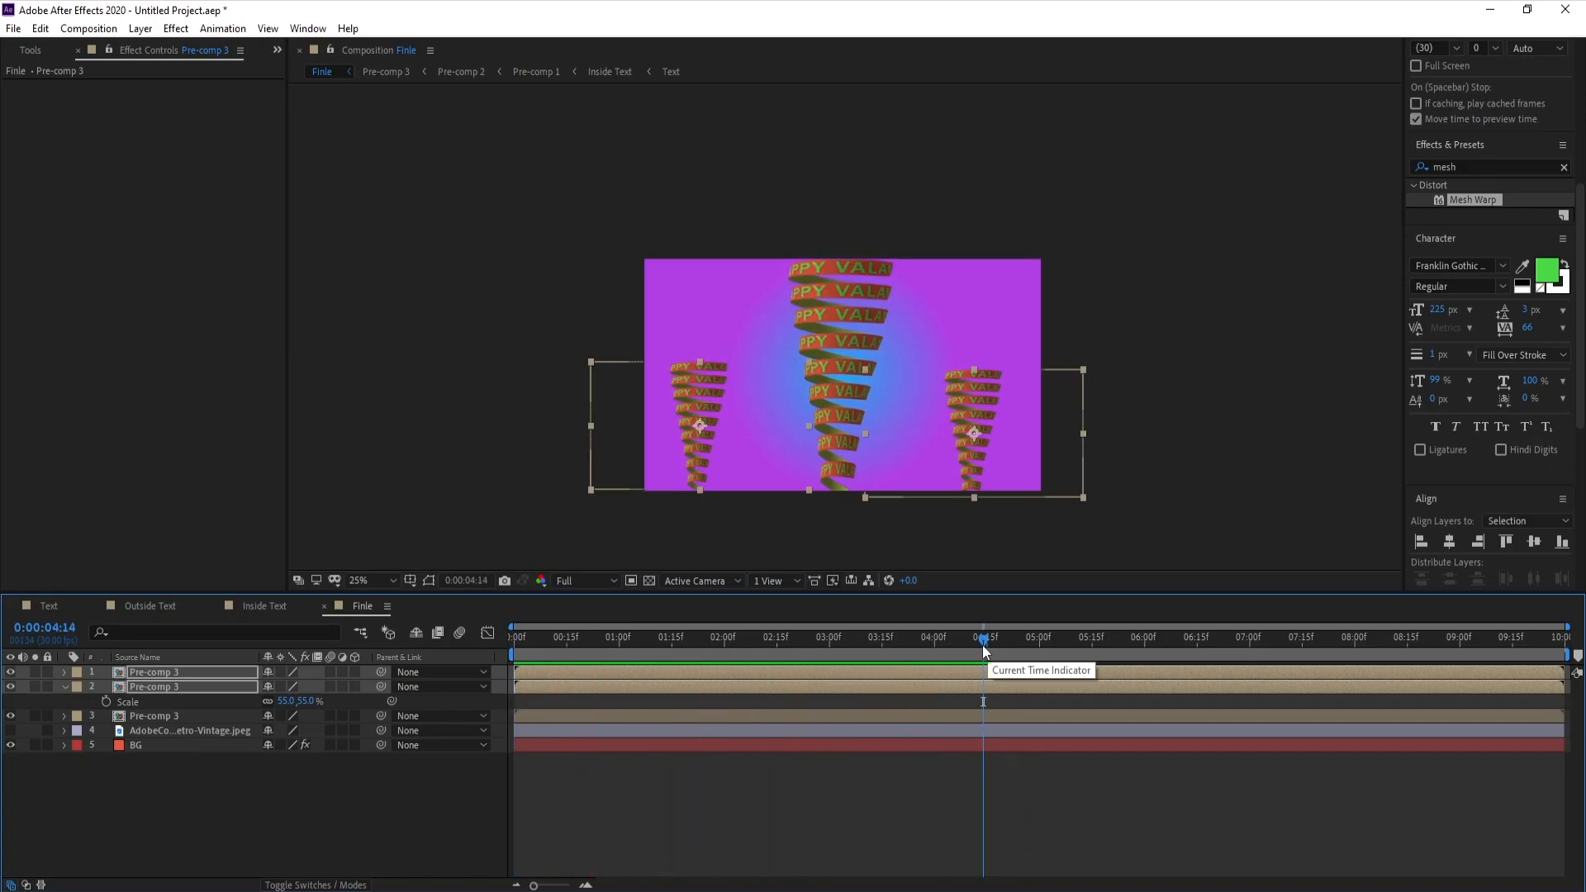
left_click_drag(983, 646, 818, 647)
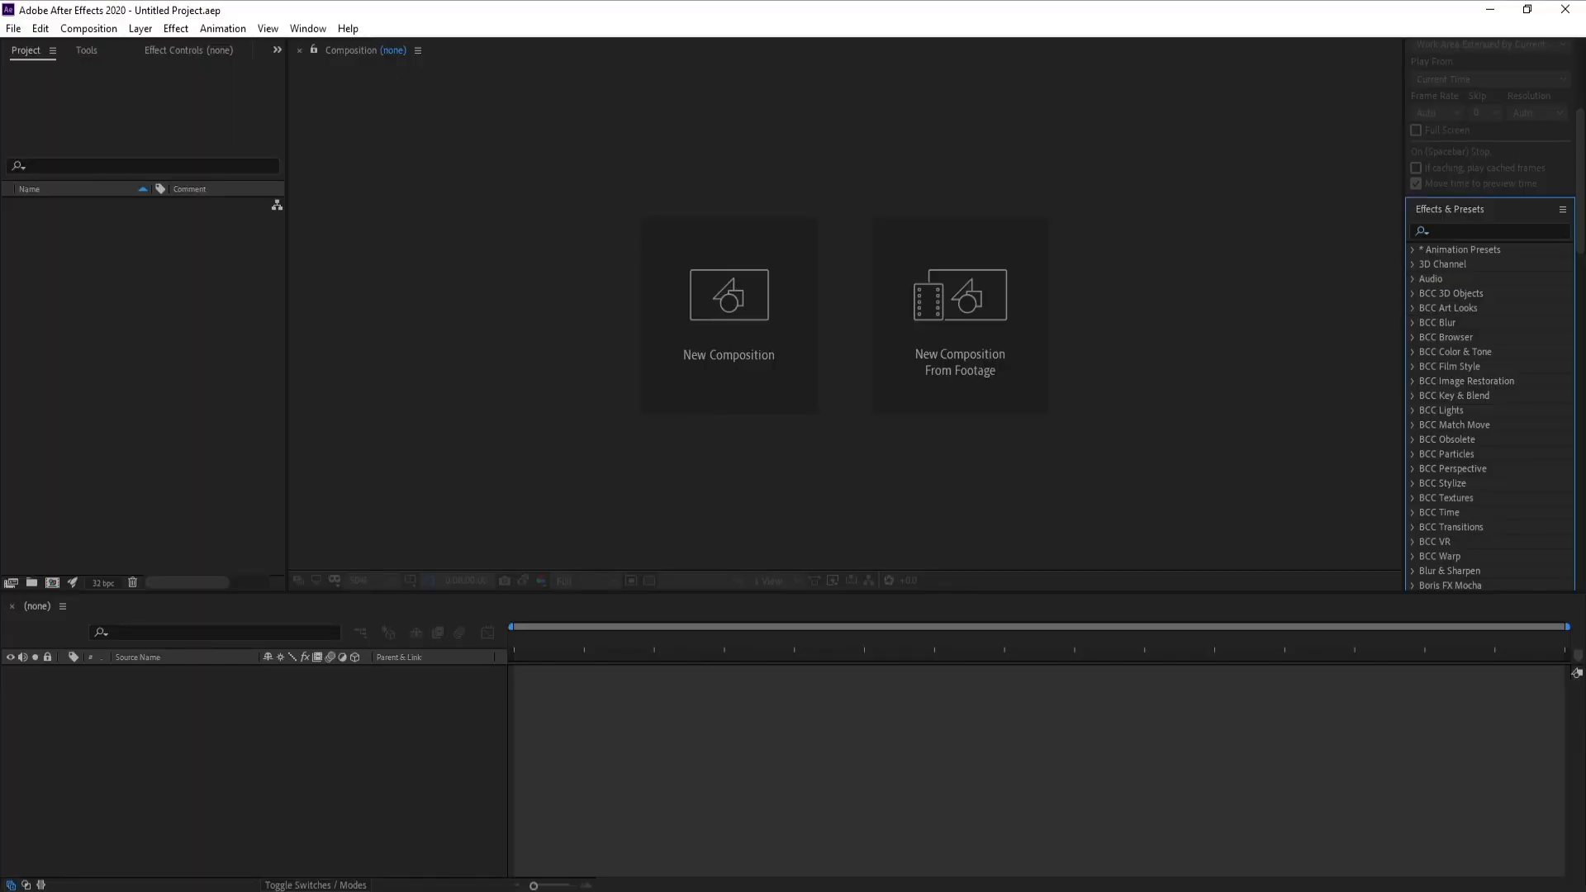
Create a new composition named Text, 2800 px wide and 210 px high
left_click(668, 314)
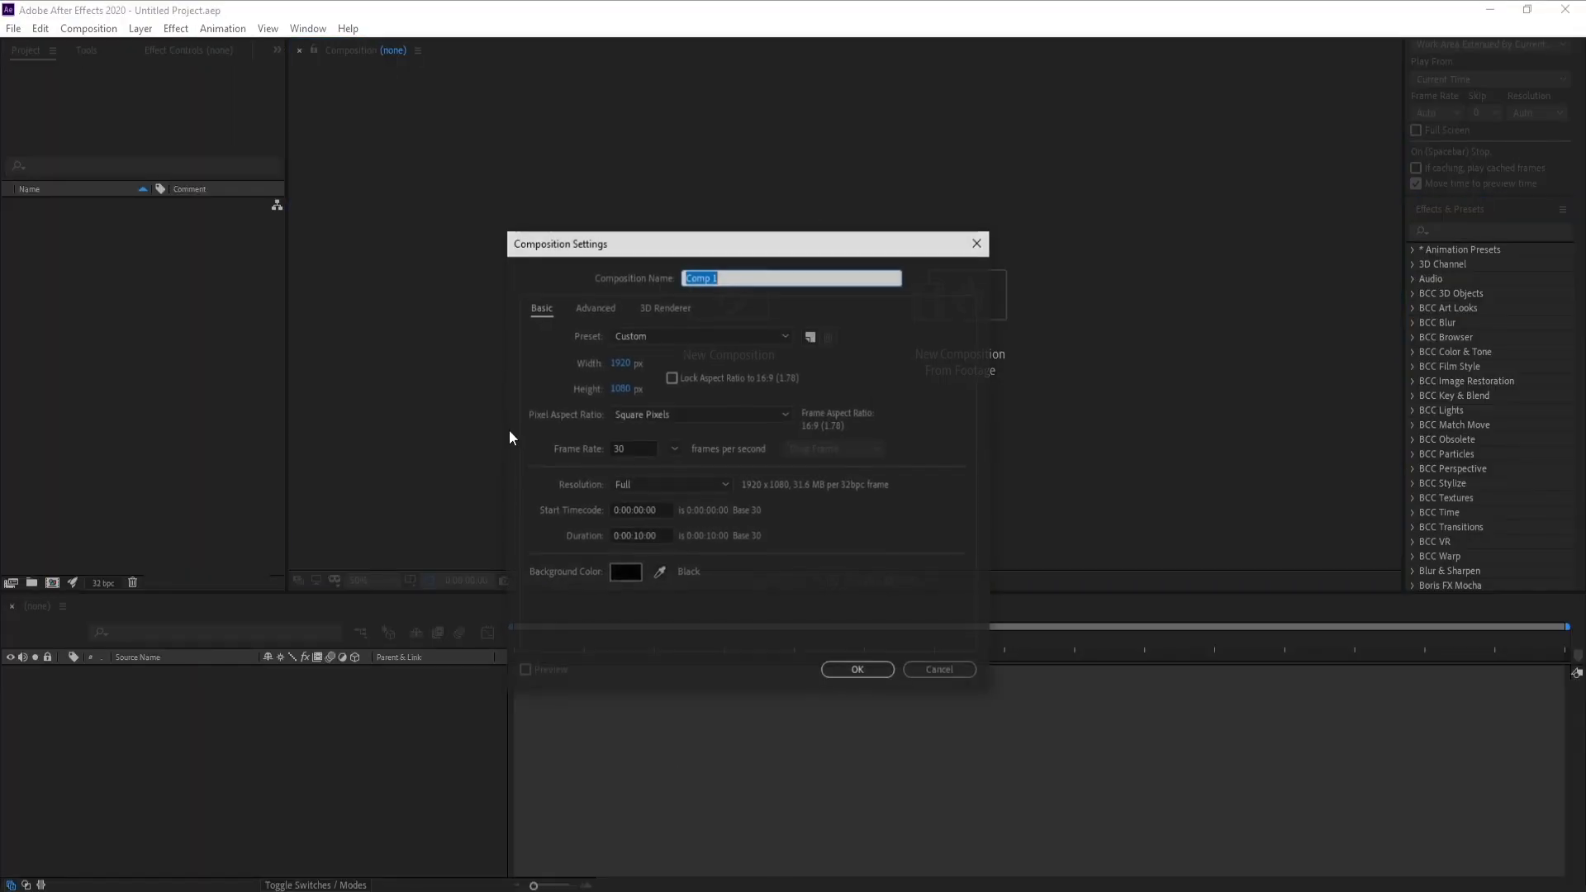
left_click_drag(615, 246, 582, 254)
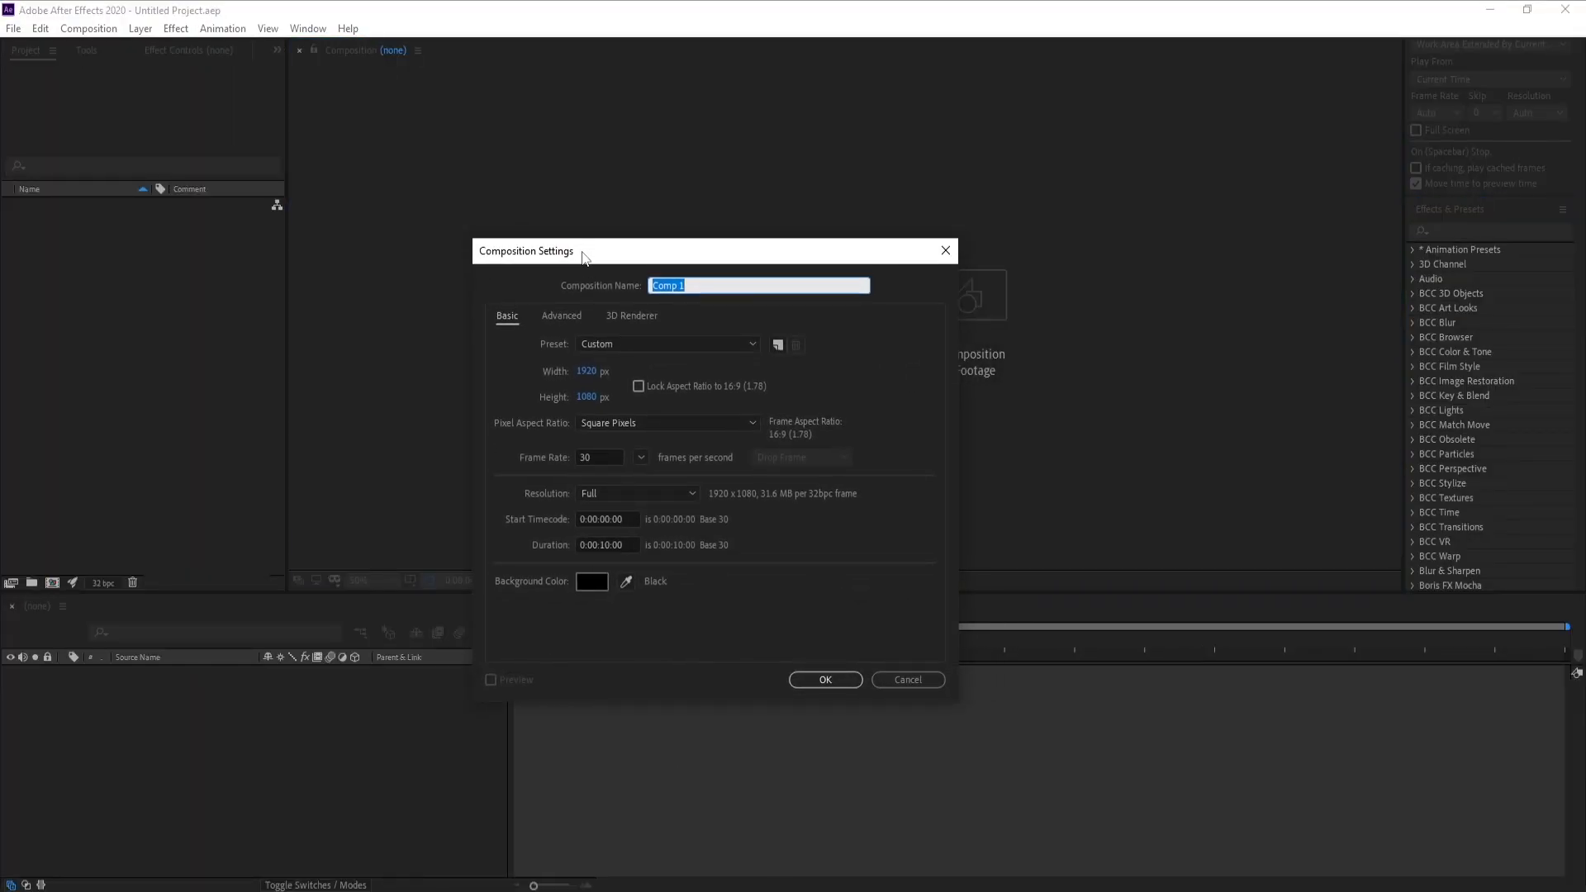
left_click(595, 372)
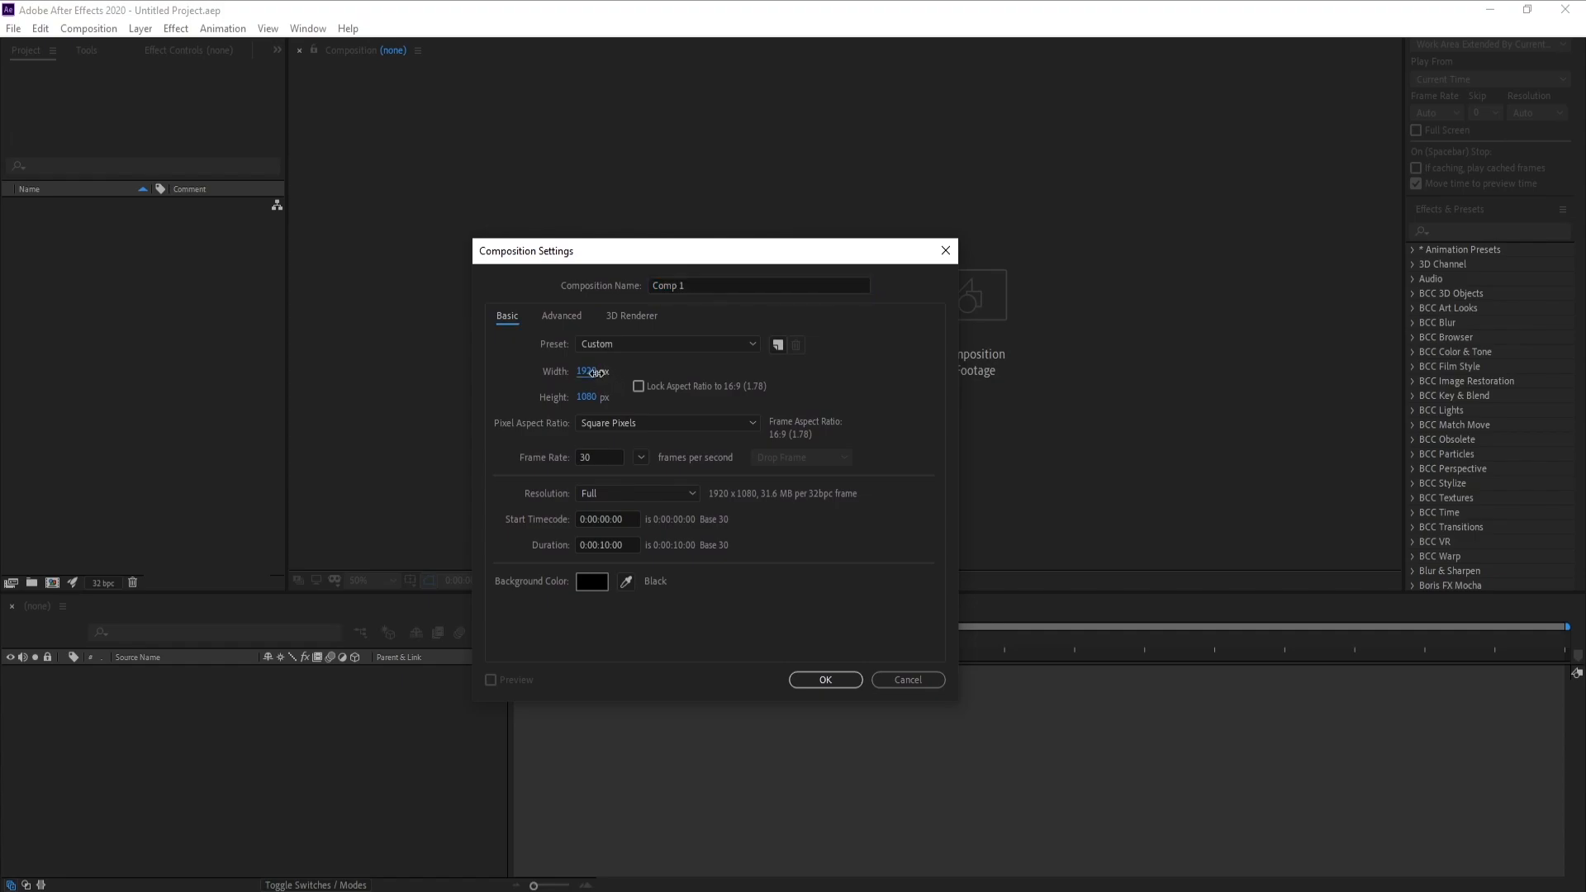
type("2800")
left_click(581, 397)
type("210")
left_click(699, 283)
type("Text")
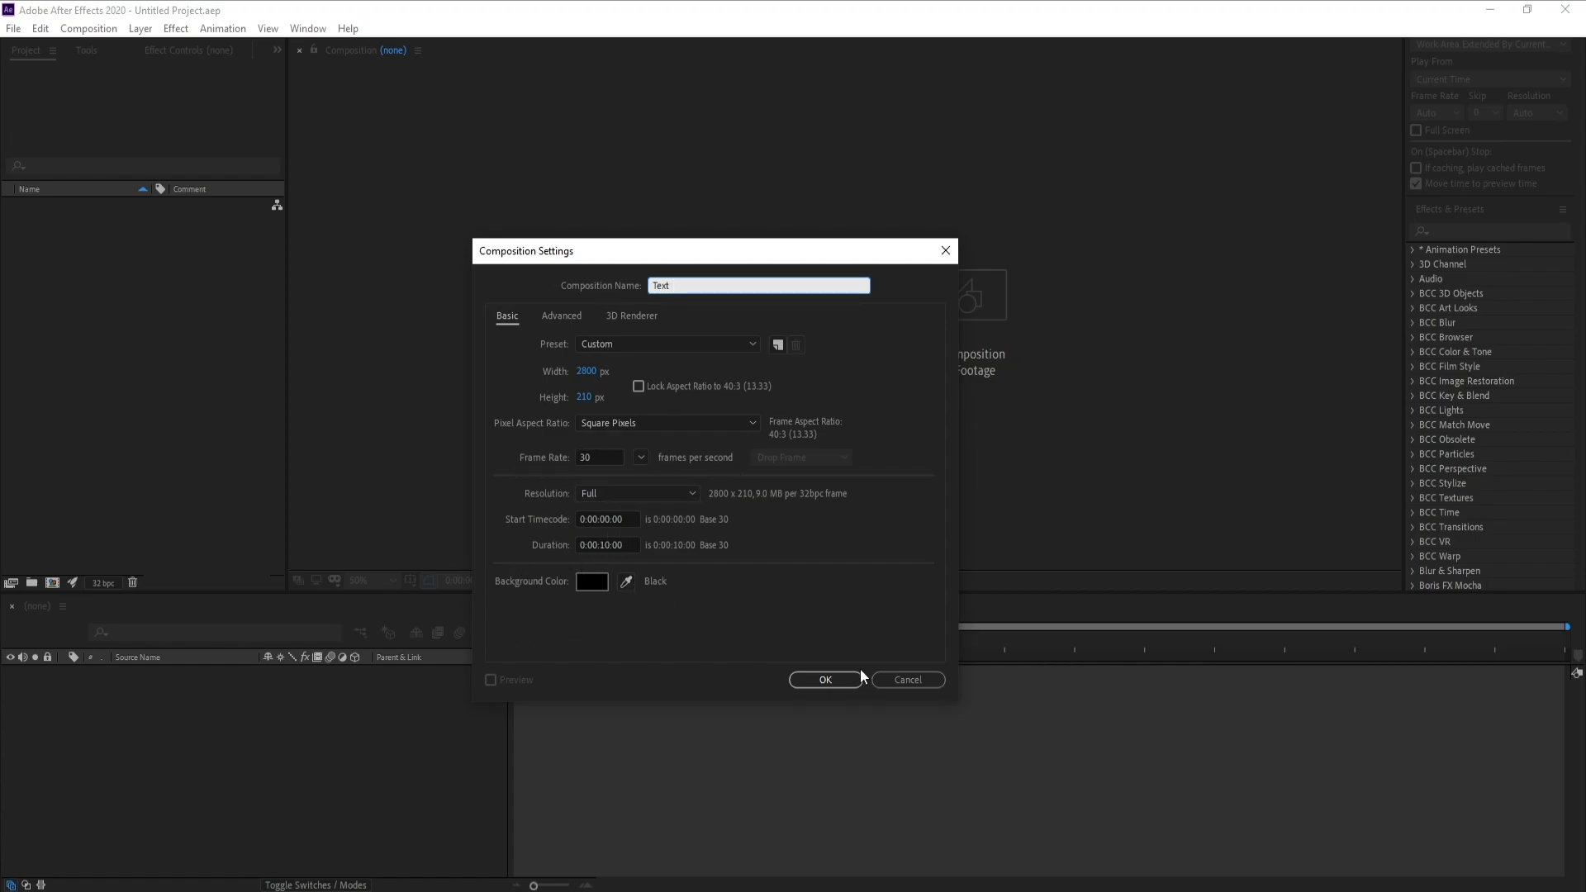
left_click(833, 677)
Add a composition-sized solid named BG to the Text composition, keeping its medium red color
key("period")
key("period")
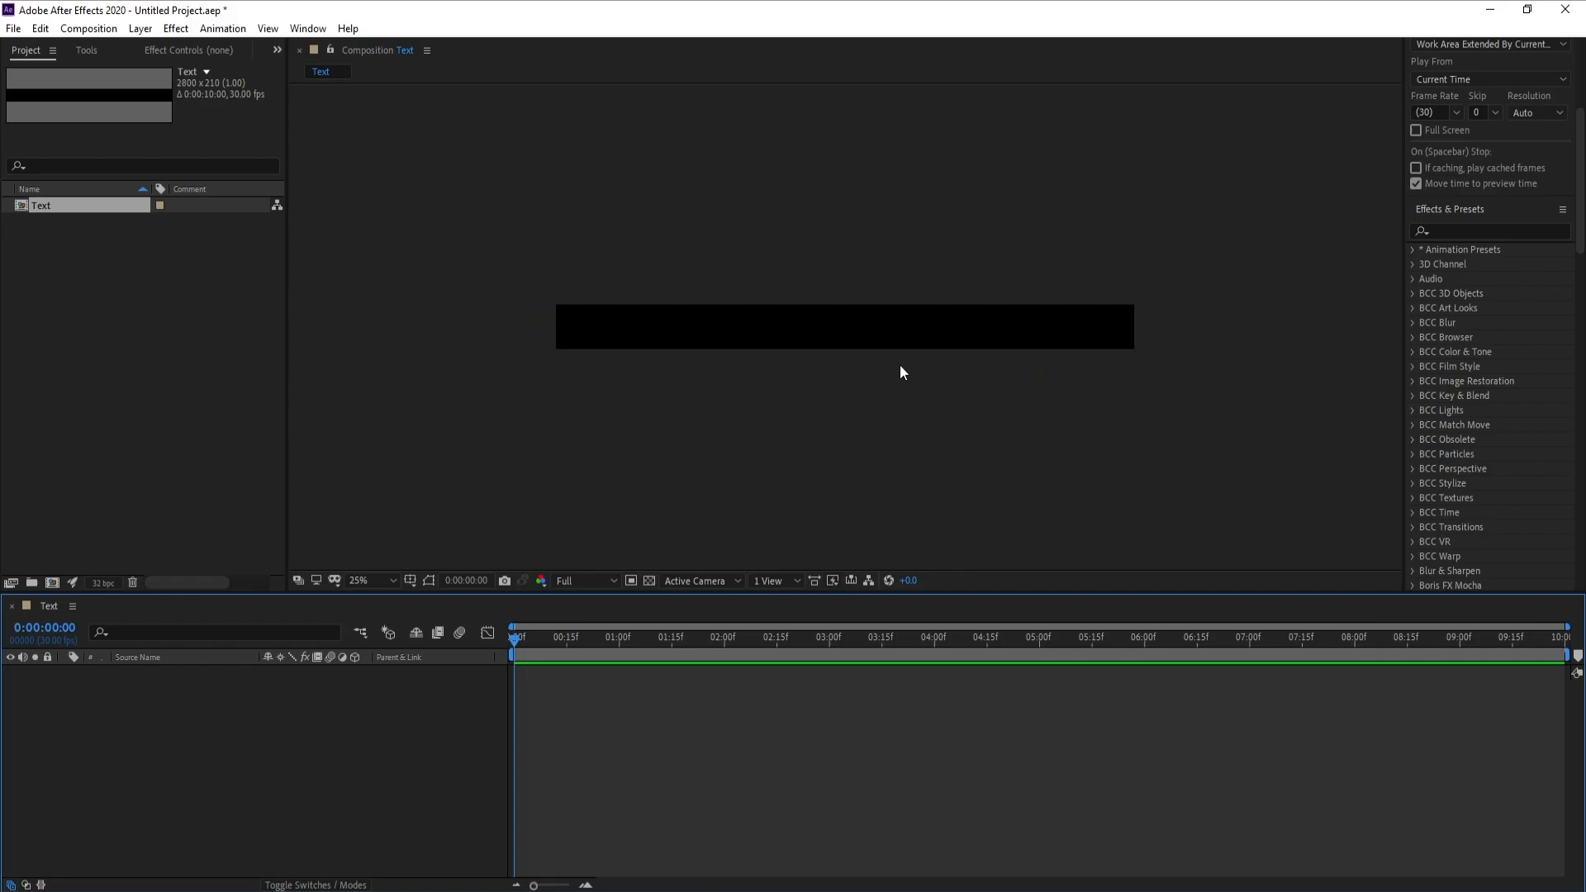
key("comma")
left_click(145, 31)
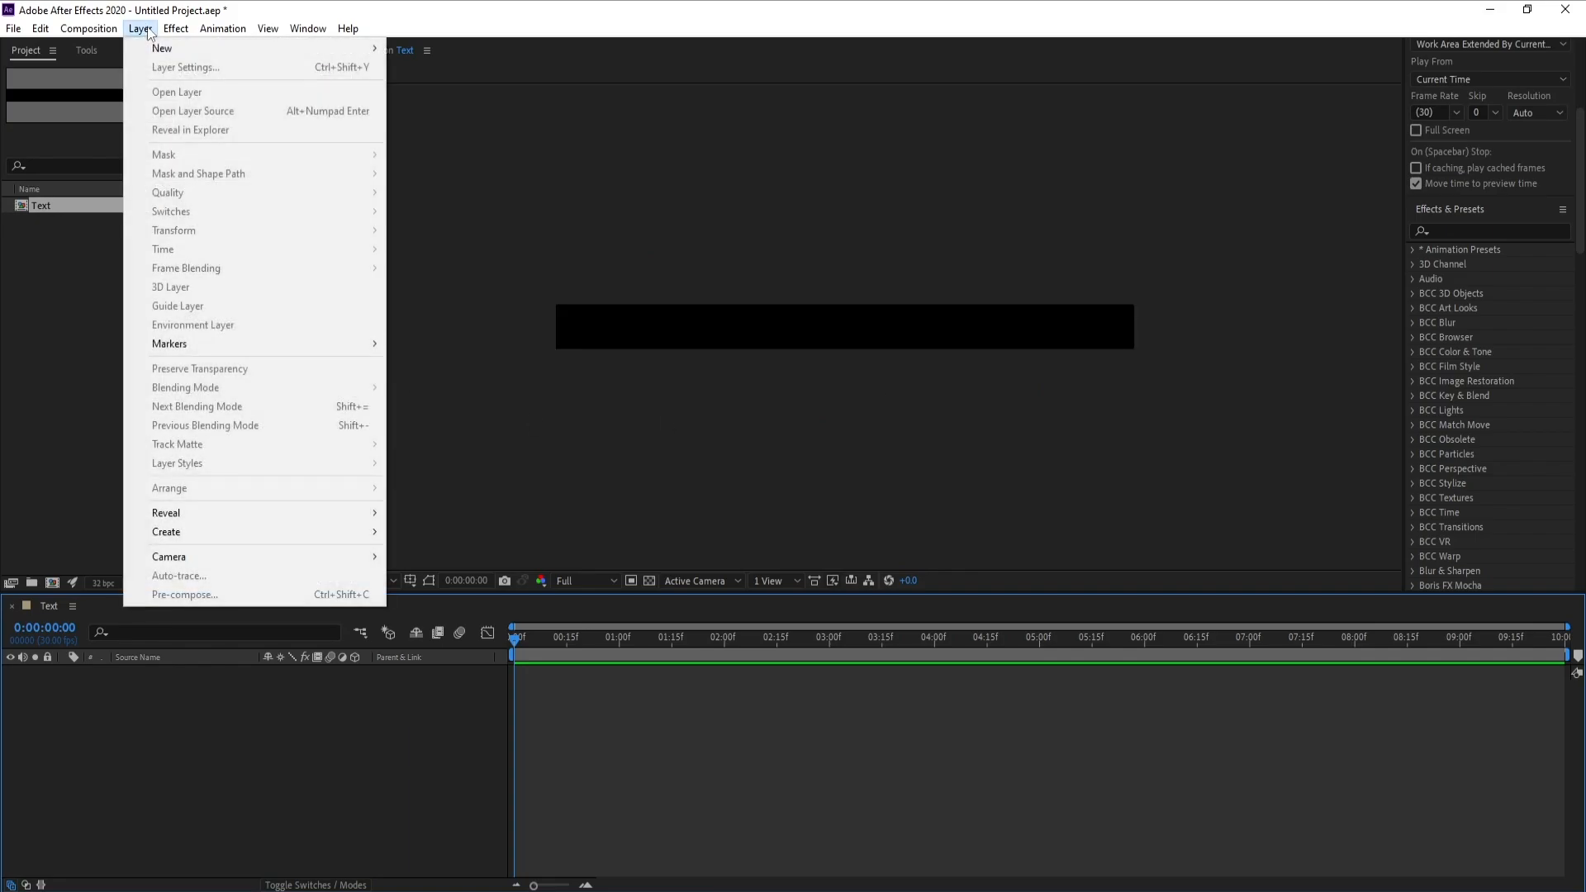
mouse_move(162, 48)
left_click(417, 67)
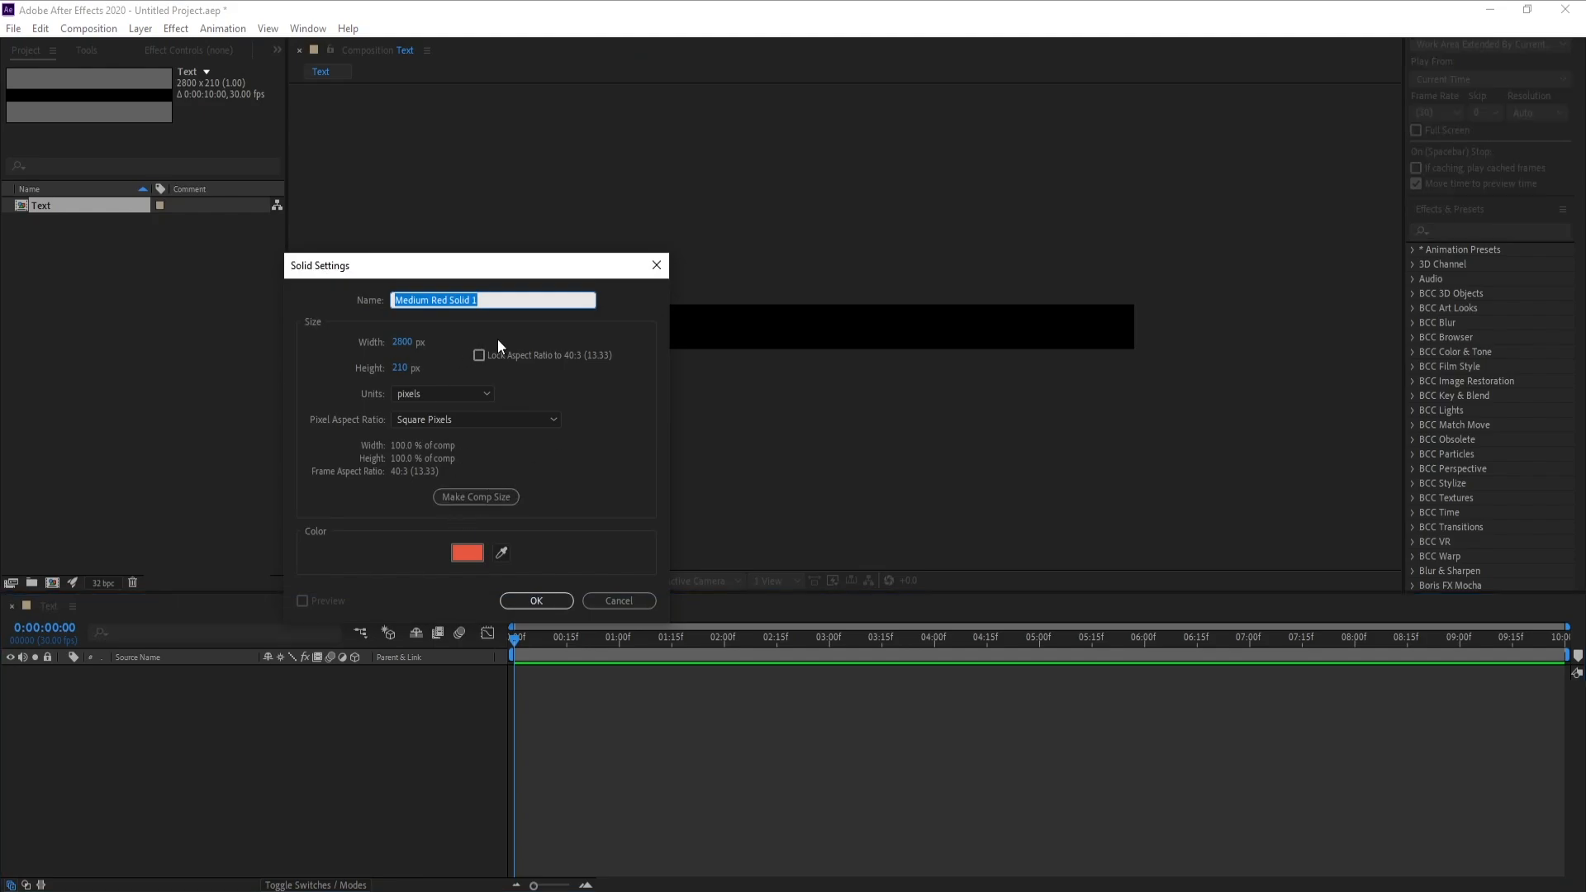
type("BG")
key("Return")
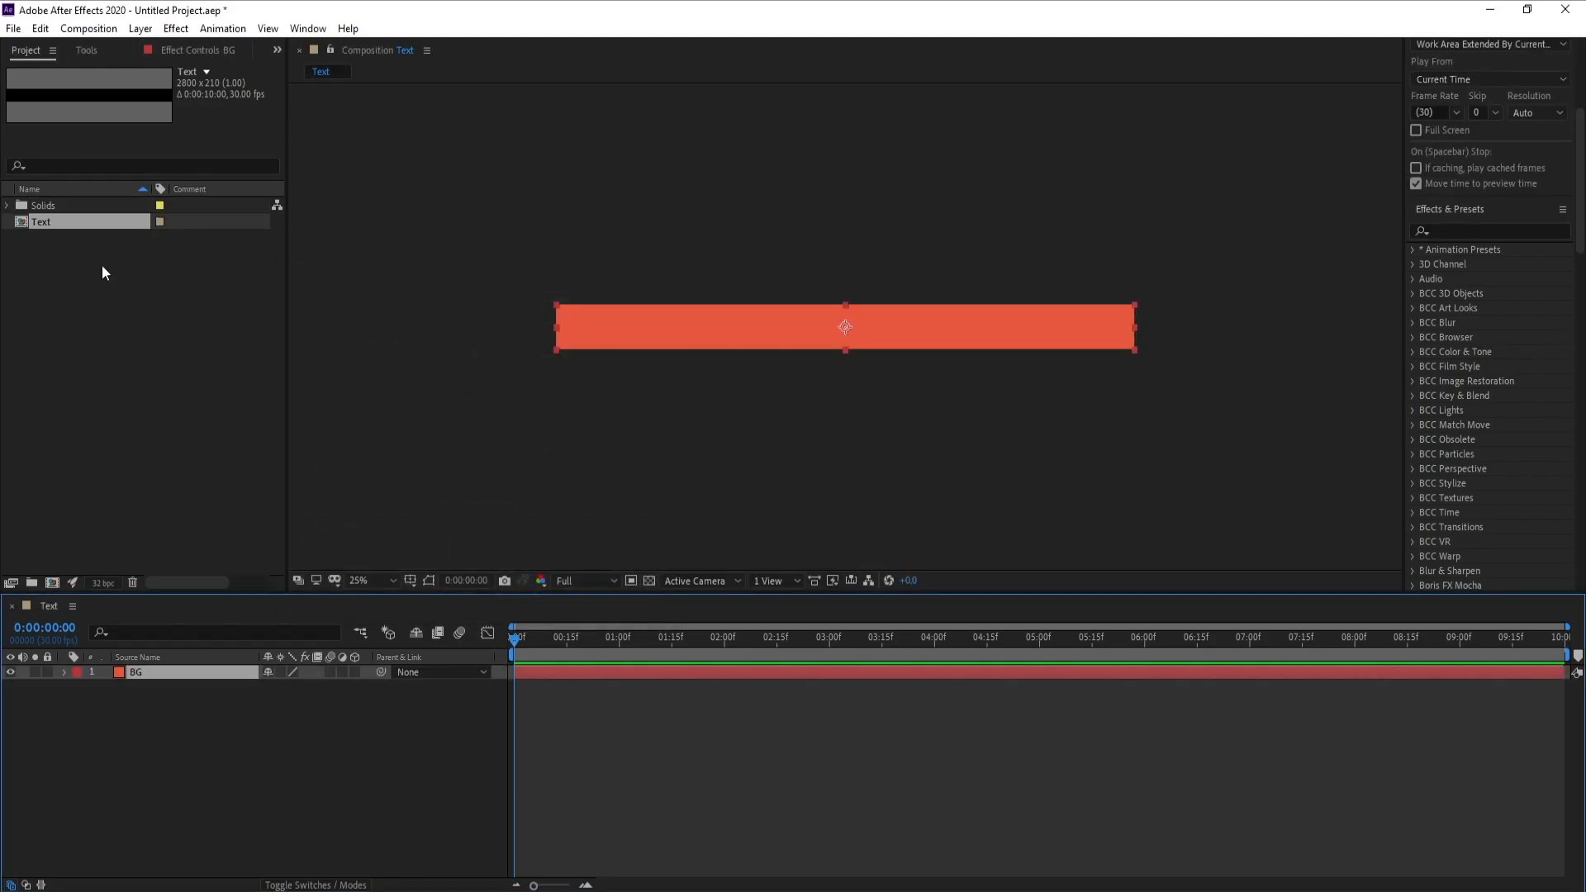
Import the AdobeColor-Retro-Vintage.jpeg palette image into the project
left_click(13, 28)
mouse_move(124, 268)
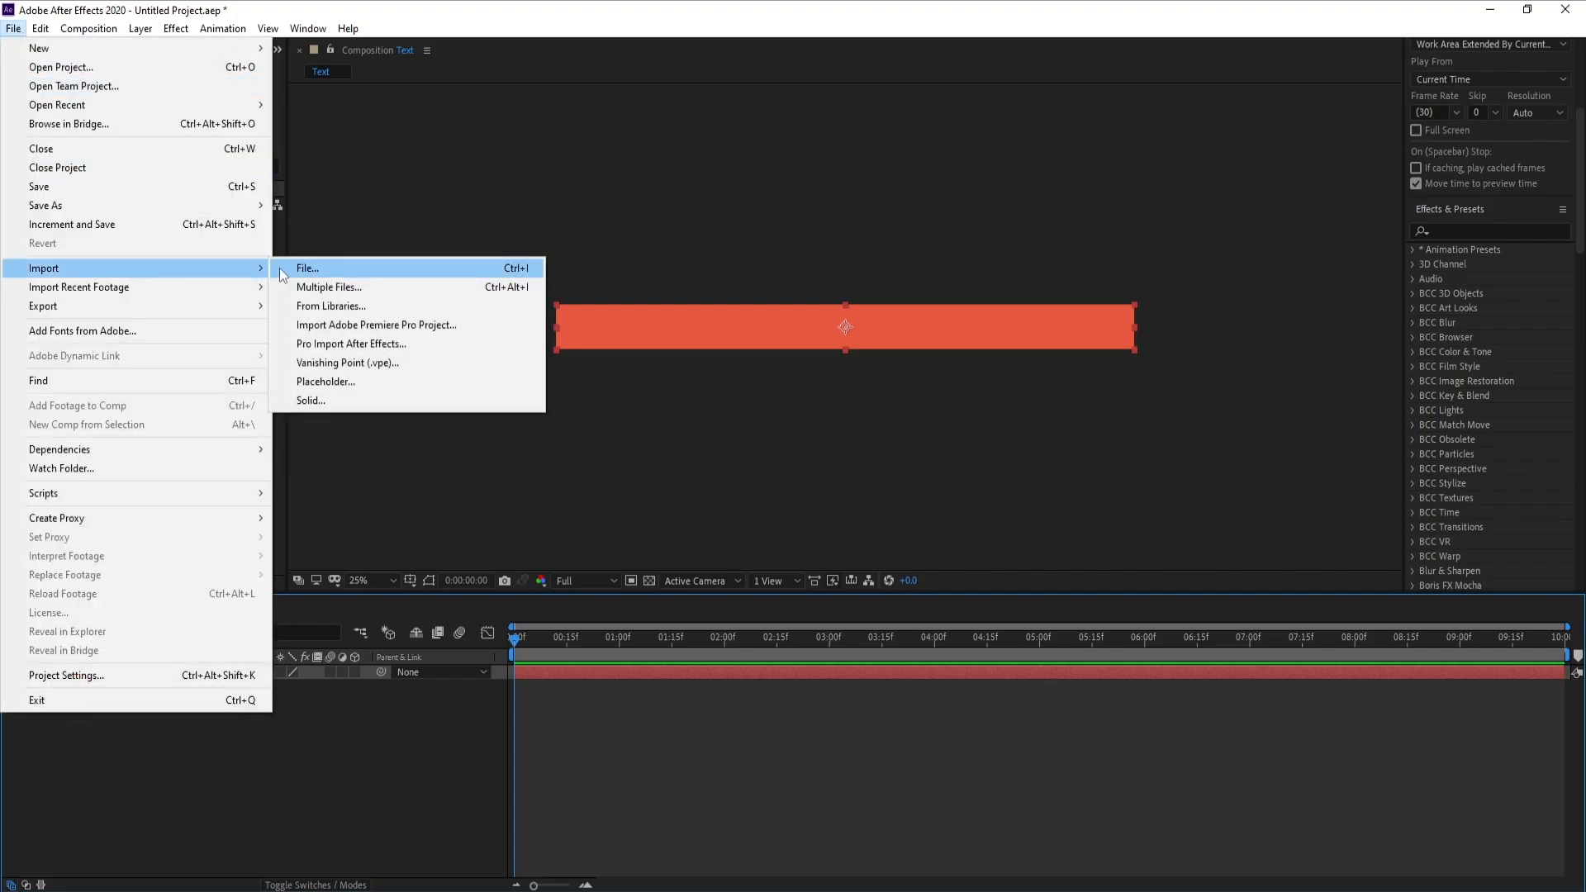
left_click(279, 268)
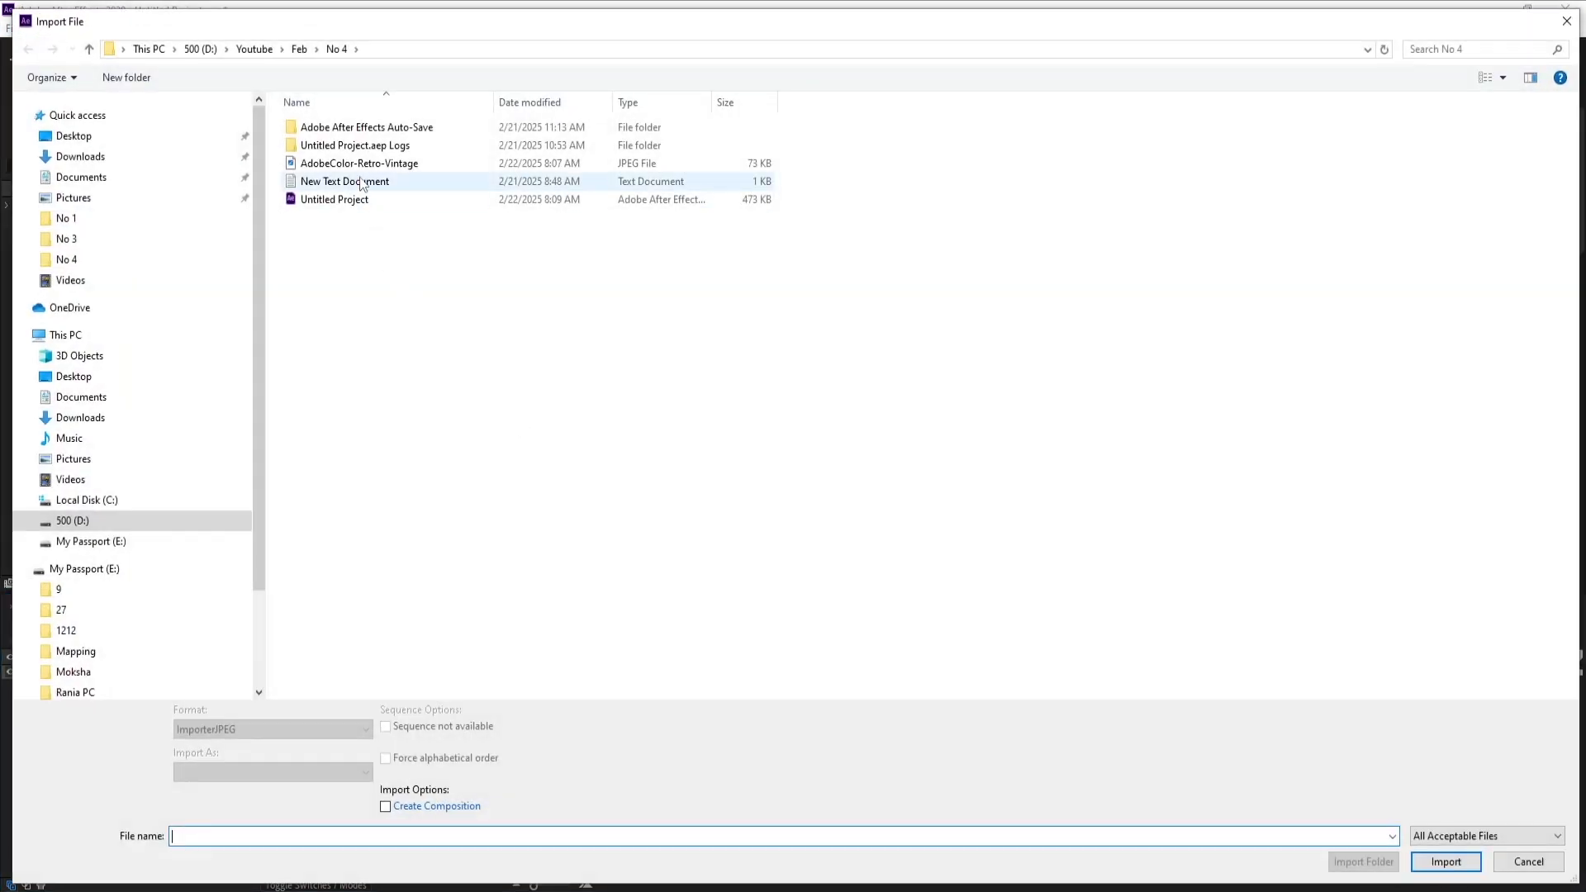
double_click(358, 165)
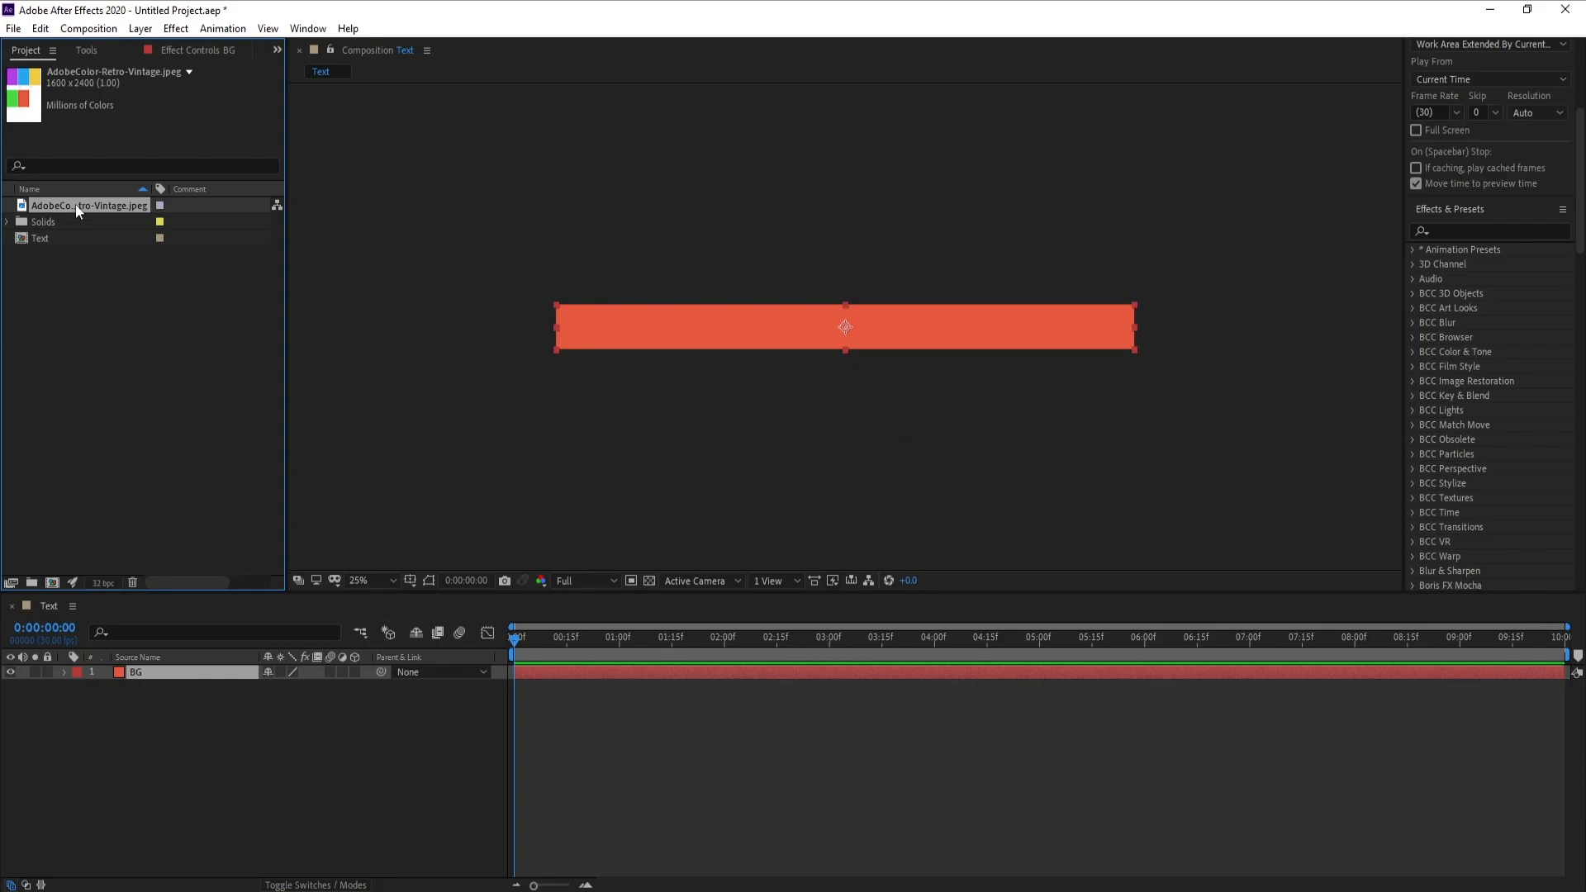
Place the palette image above the BG layer with its green and red swatches over the strip, and hide it
left_click_drag(77, 199, 167, 671)
left_click_drag(831, 412, 824, 425)
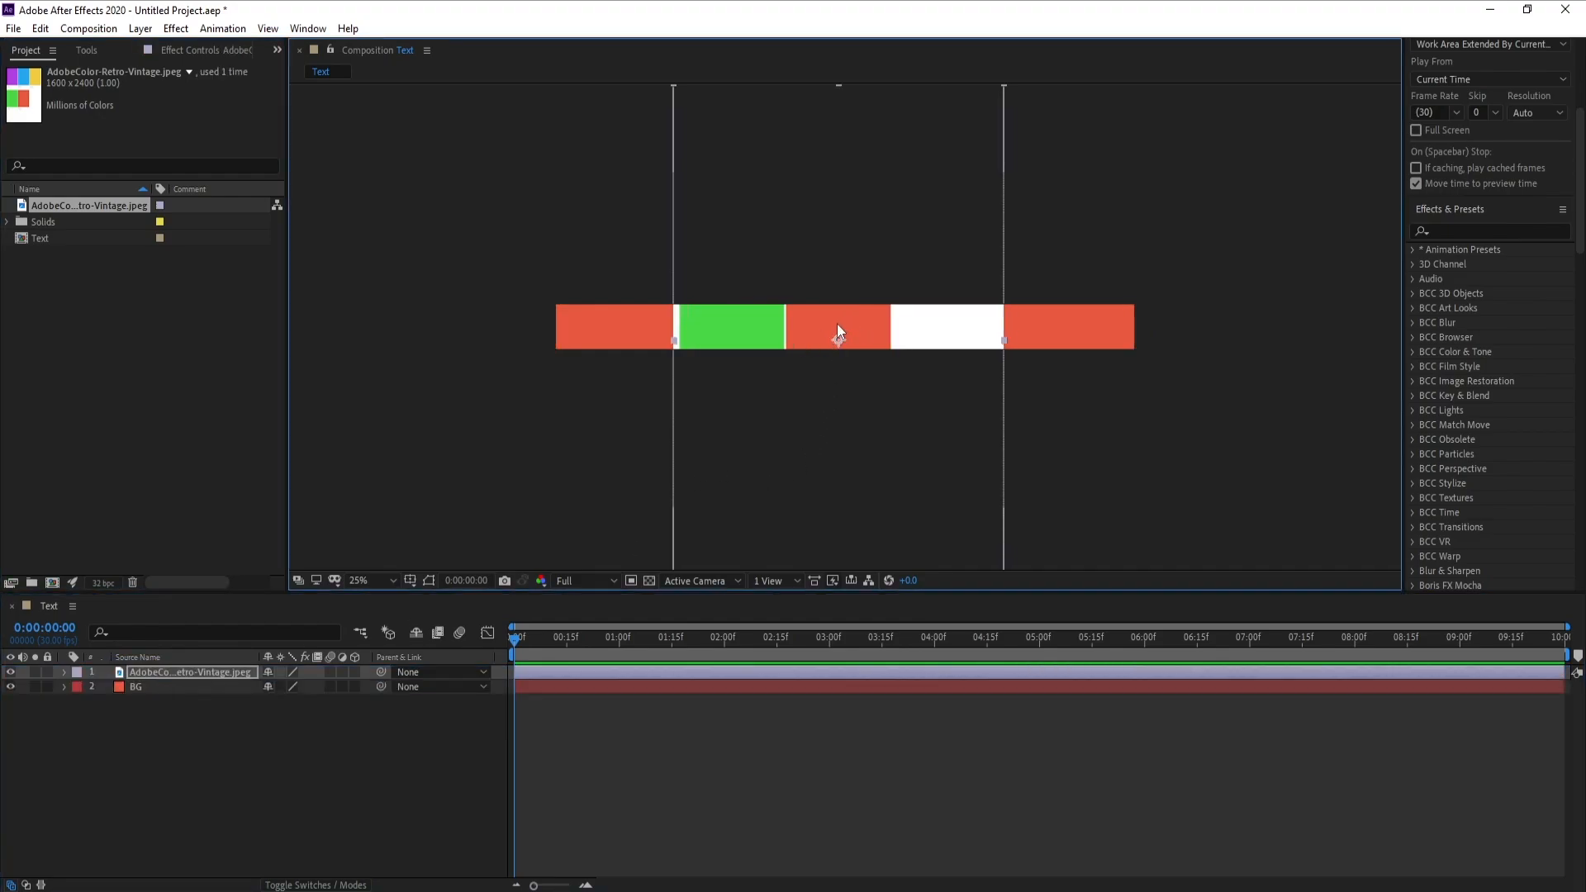
left_click(10, 673)
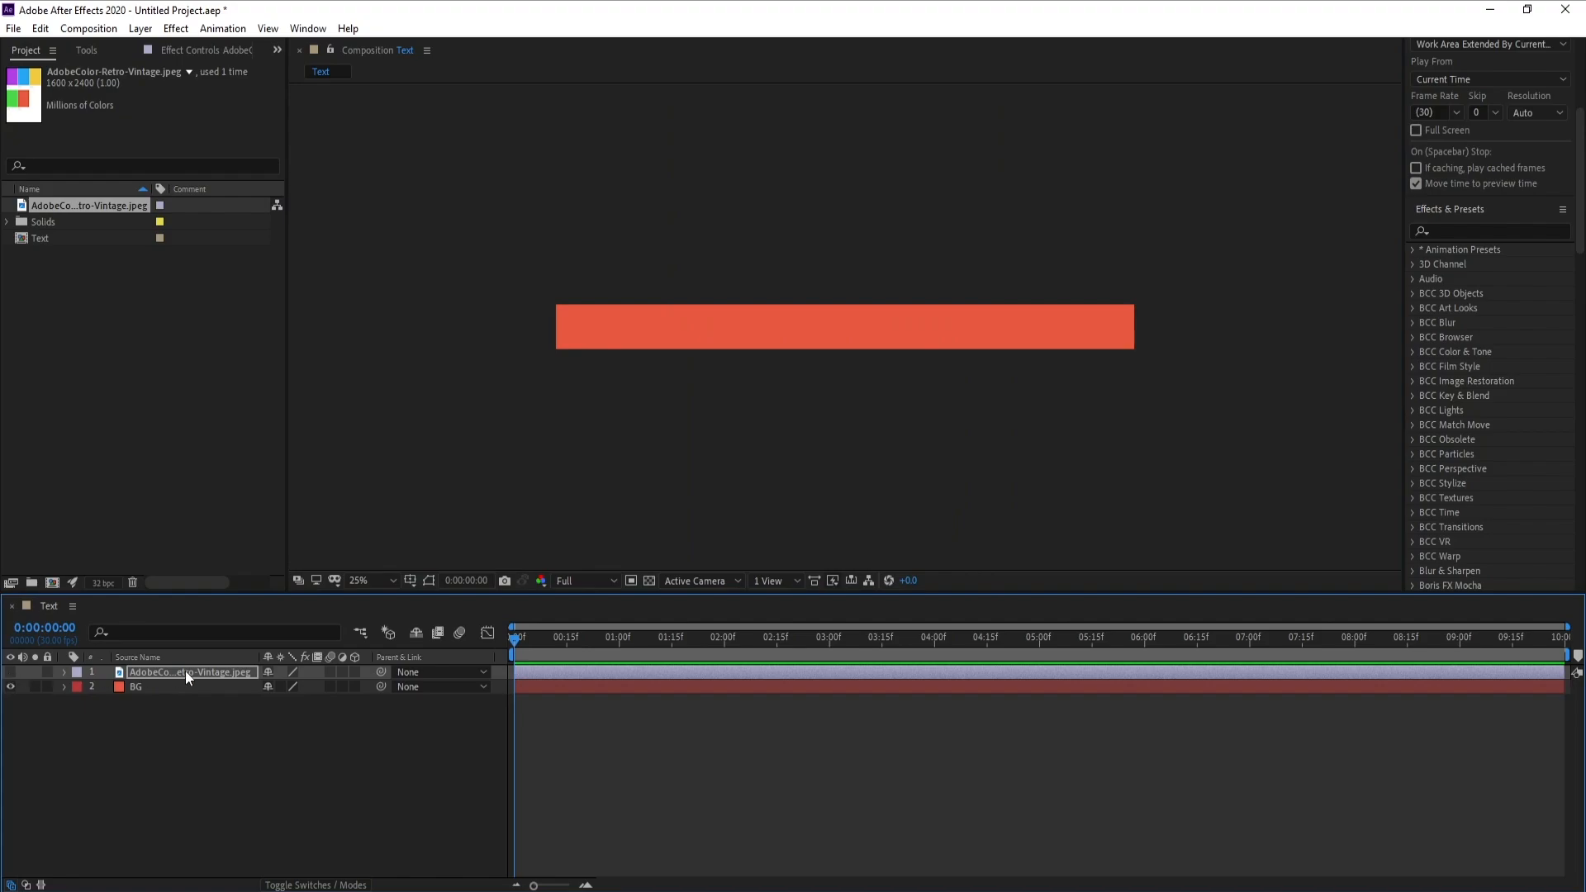
Add the text HAPPY VALANTAINES DAY and center it horizontally and vertically in the composition
left_click(88, 51)
left_click(218, 73)
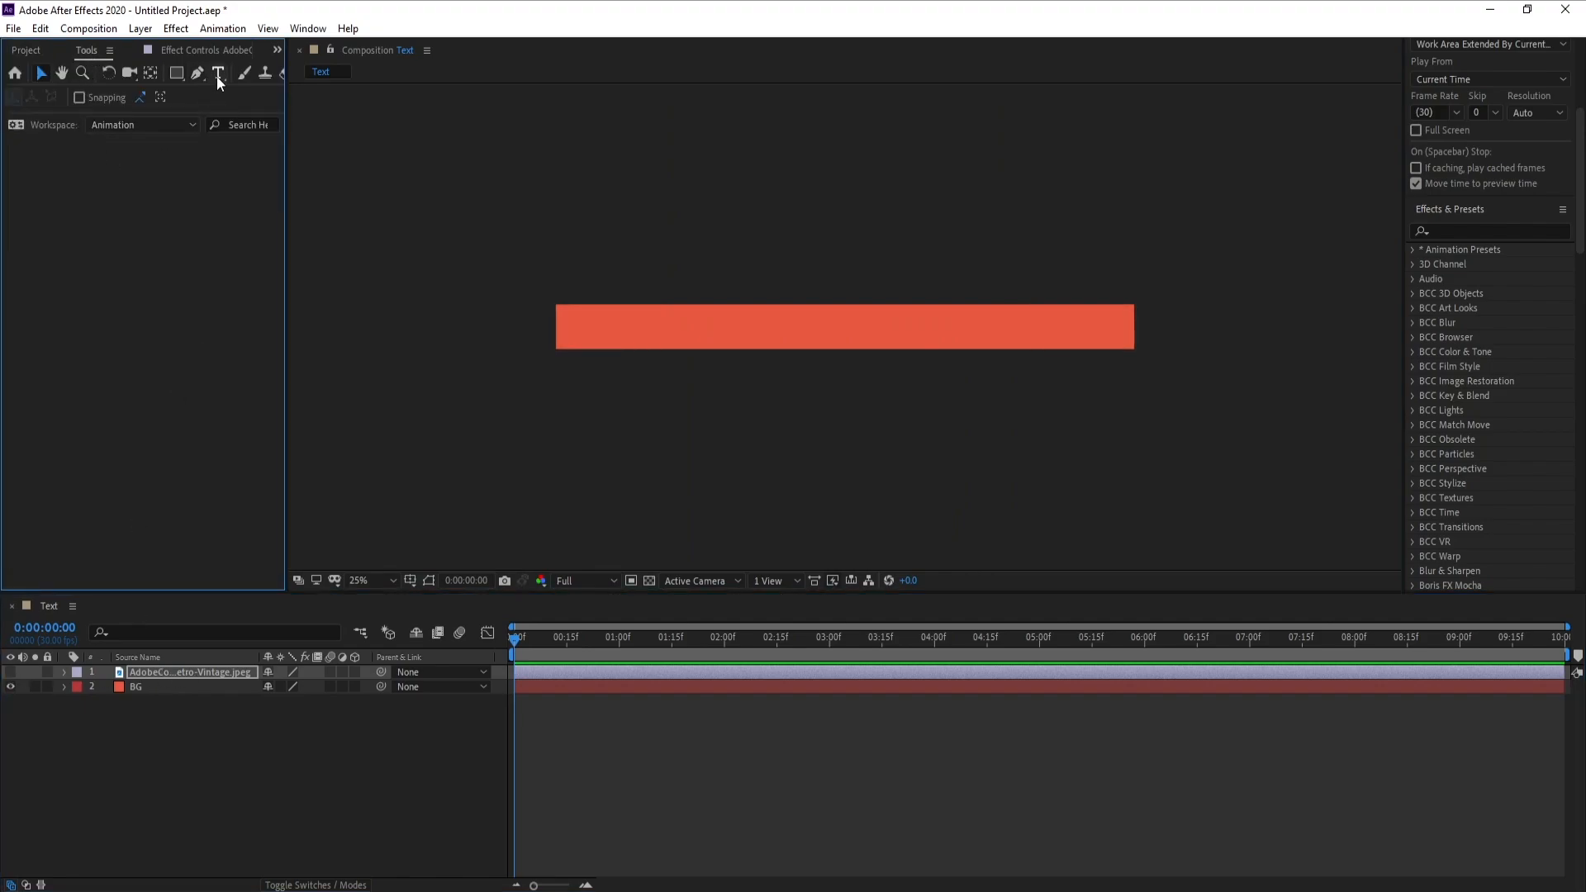
left_click(574, 317)
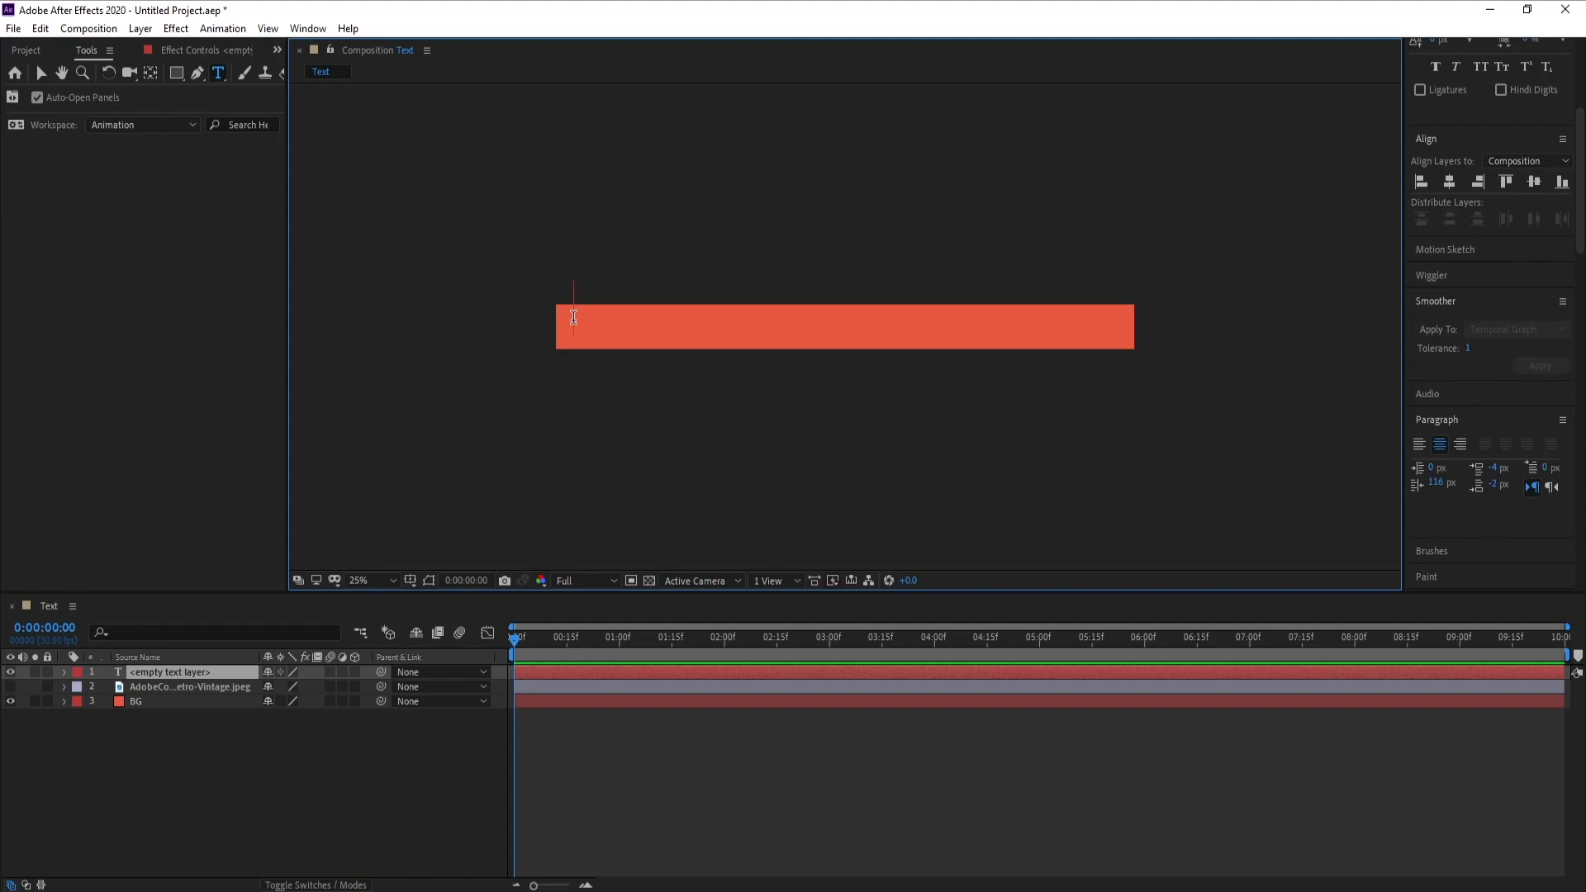
type("HAPPY VALANTAINES DAY")
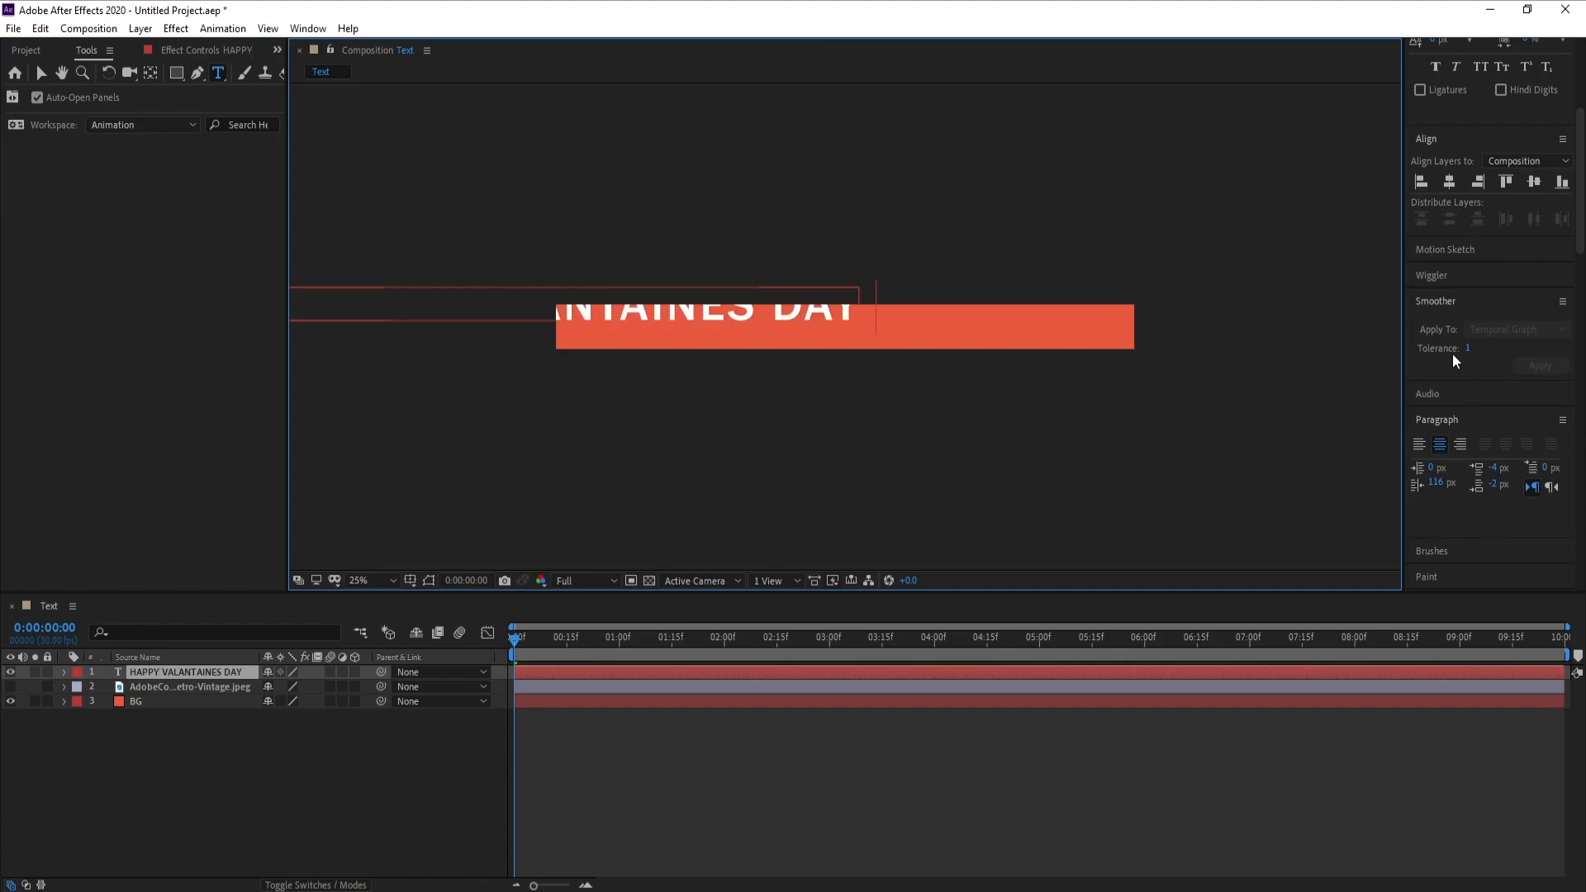
left_click(1448, 182)
left_click(1533, 182)
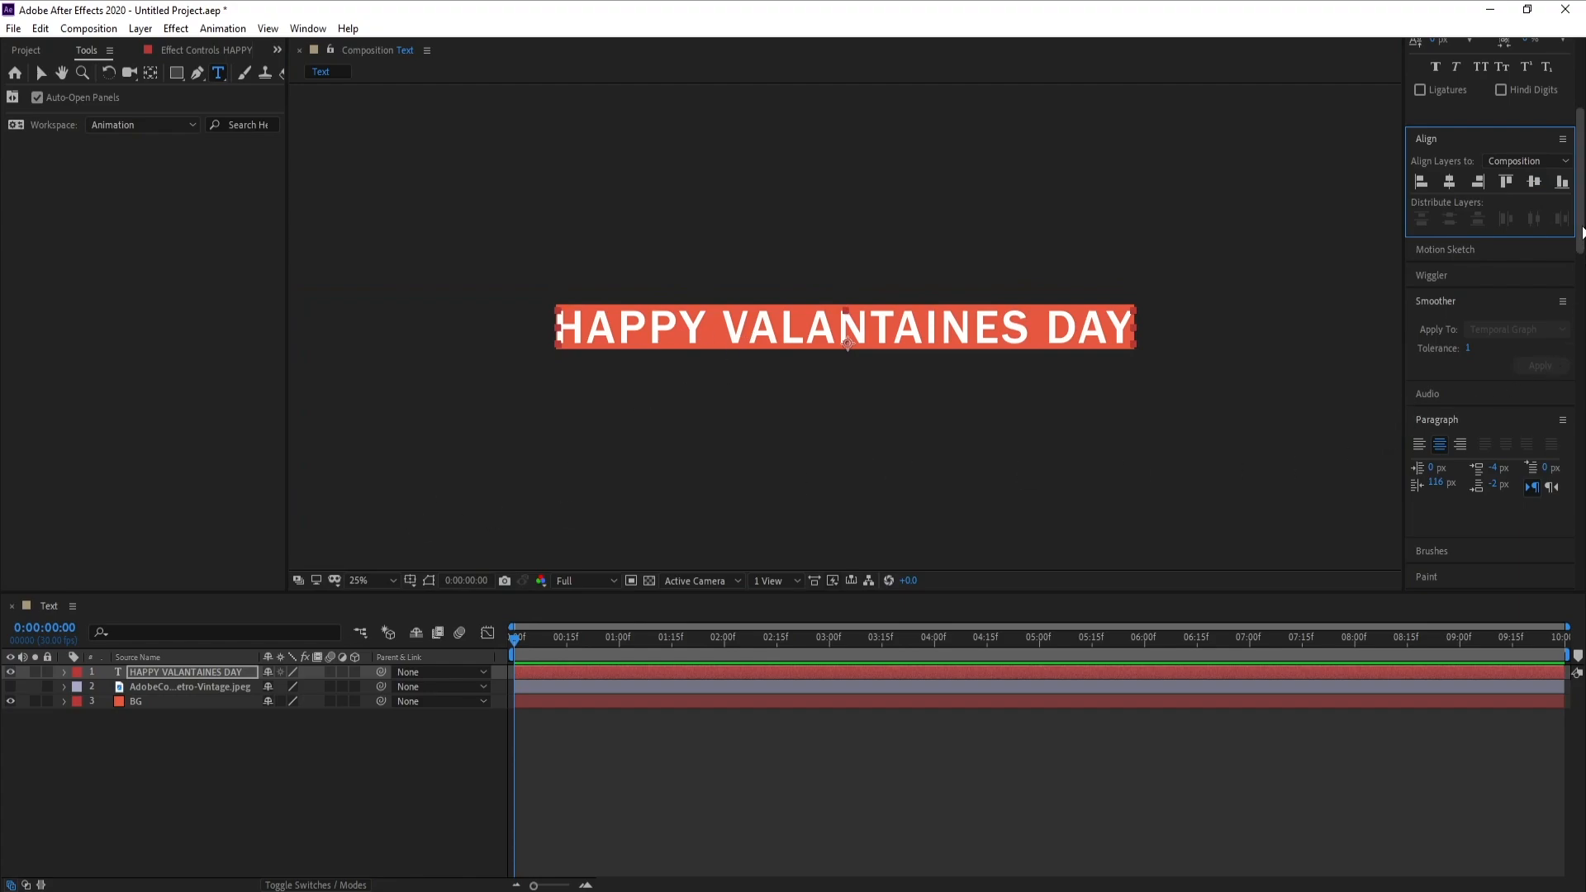
Fill the HAPPY VALANTAINES DAY text with green sampled from the palette image, leaving the palette layer hidden
left_click_drag(1581, 233, 1582, 407)
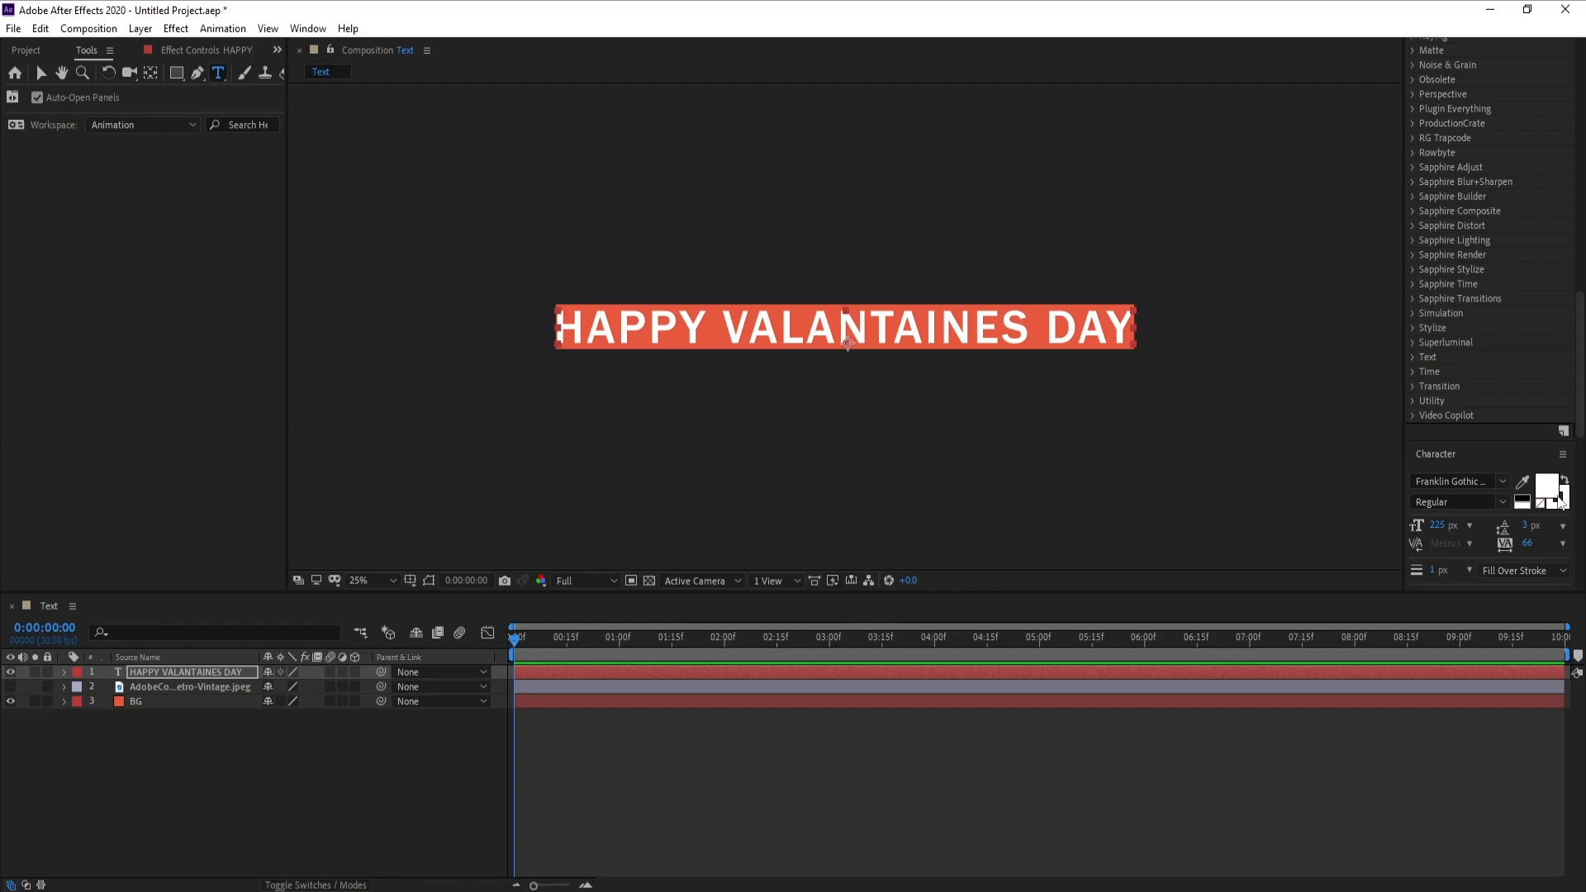
left_click(10, 687)
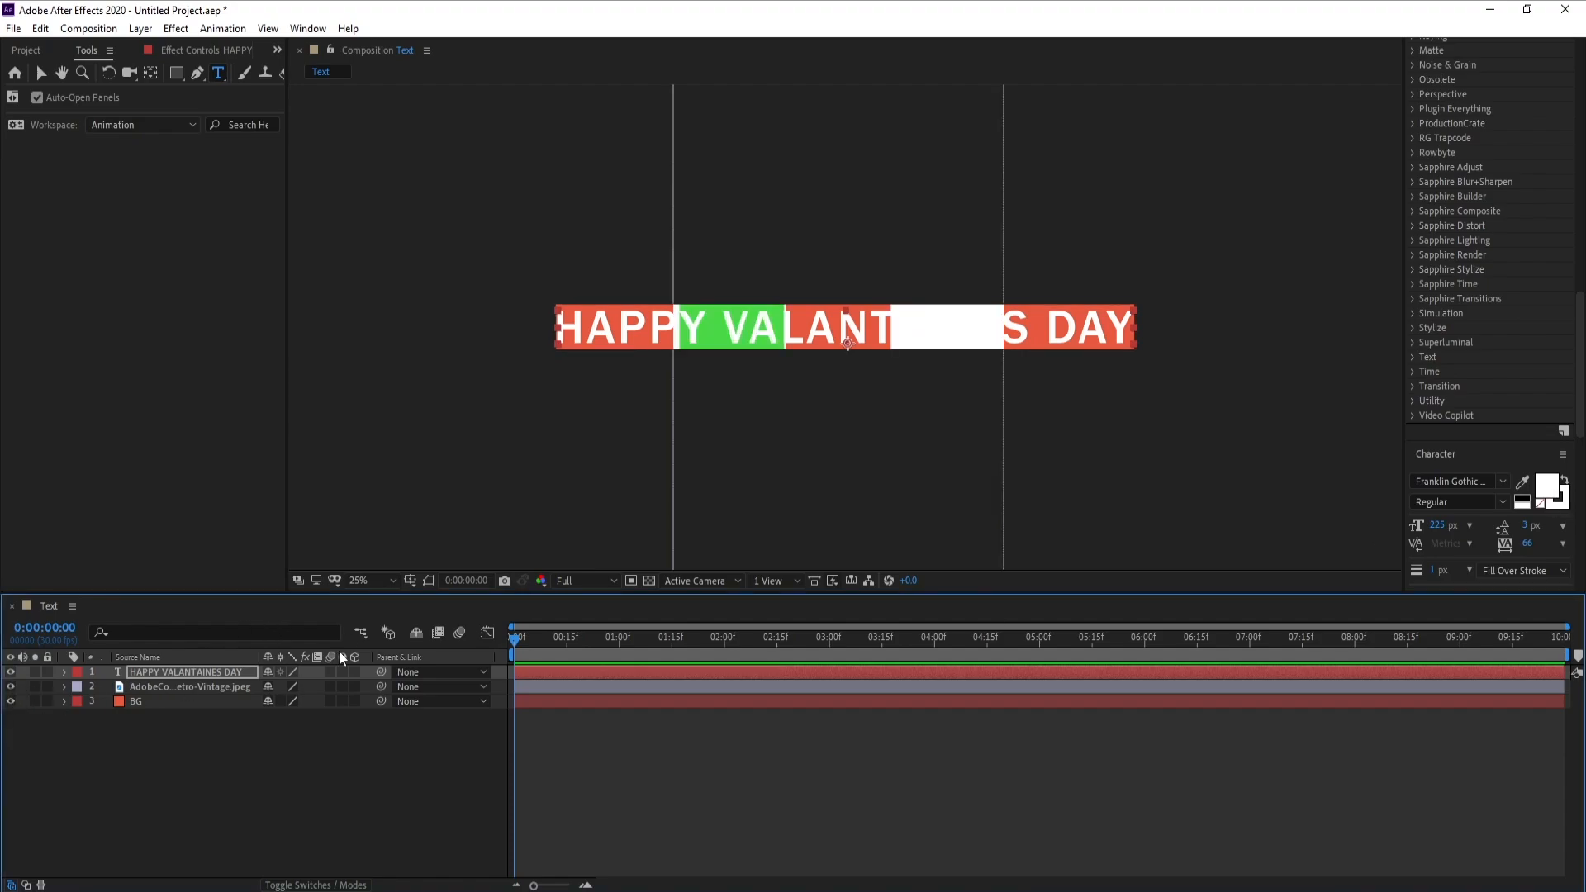
left_click(153, 674)
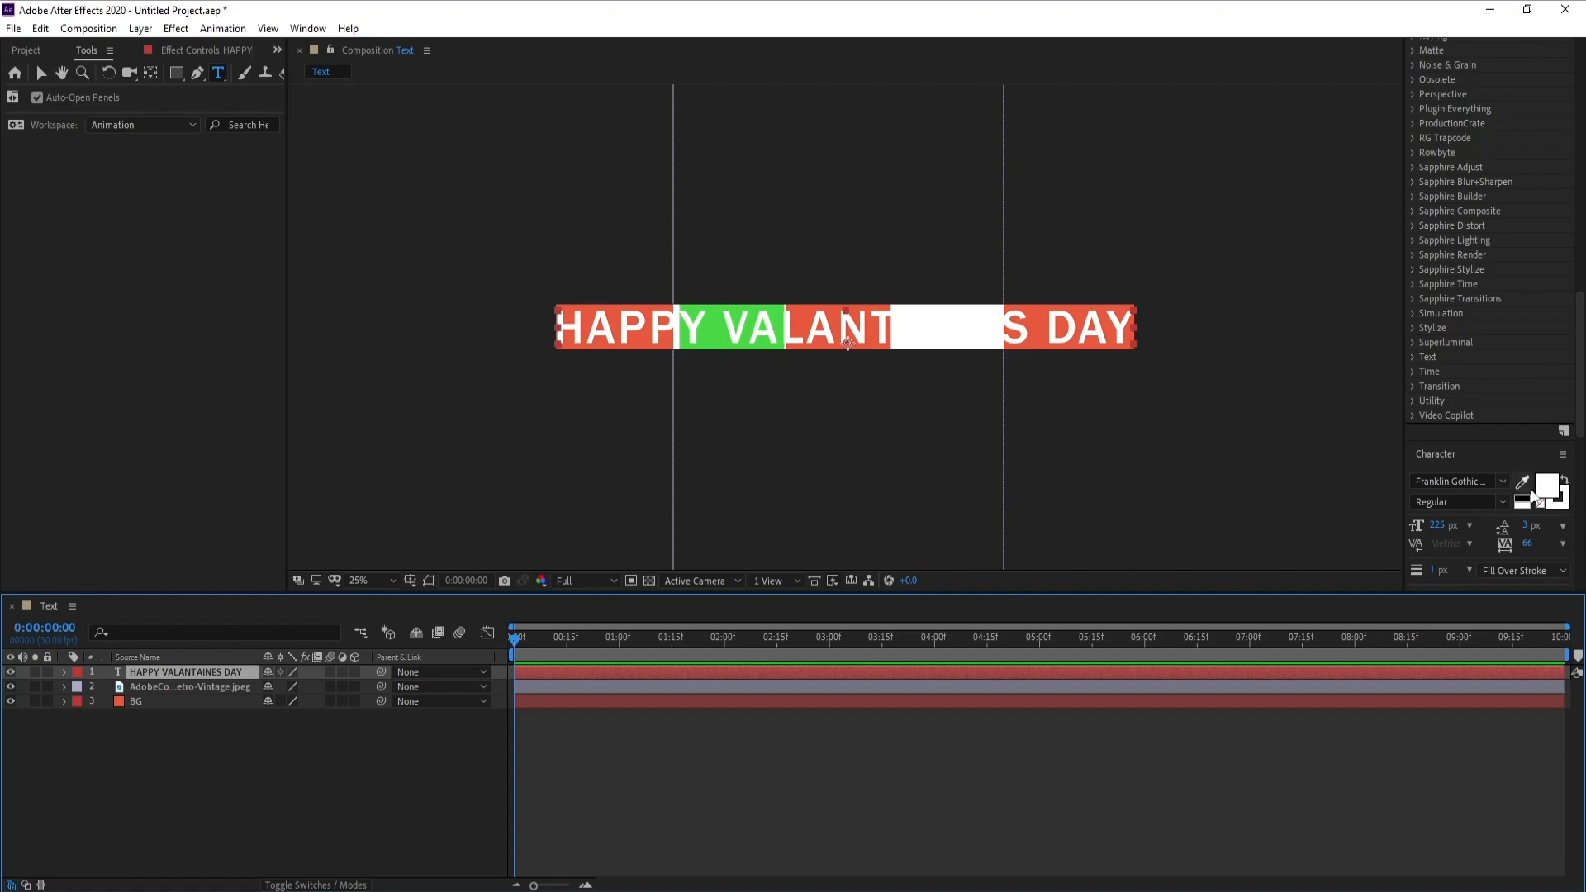
left_click(1522, 480)
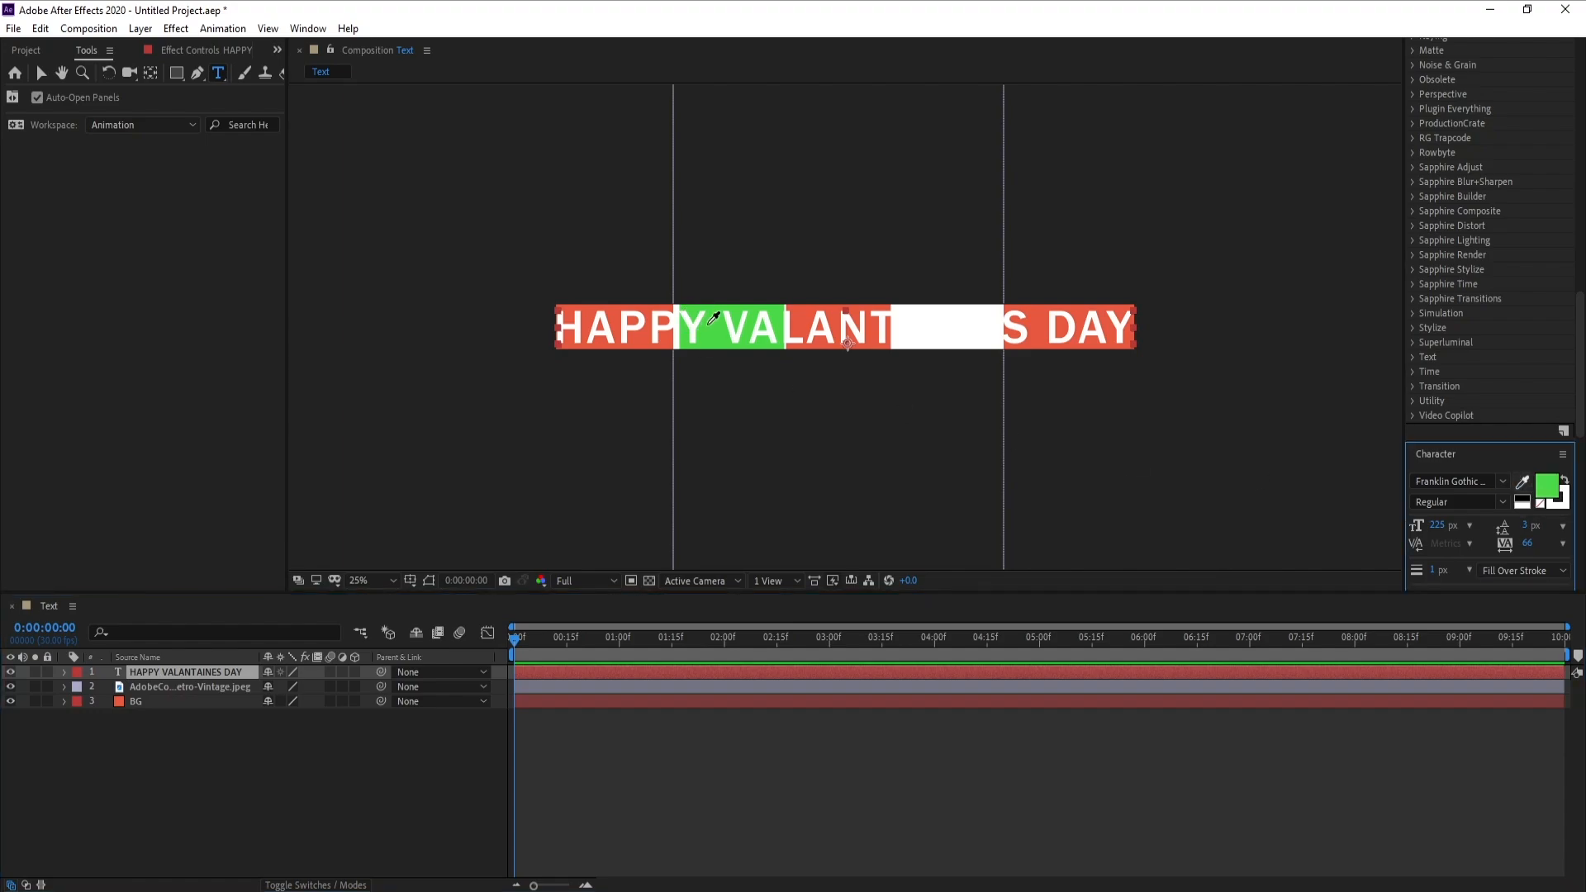
left_click(714, 326)
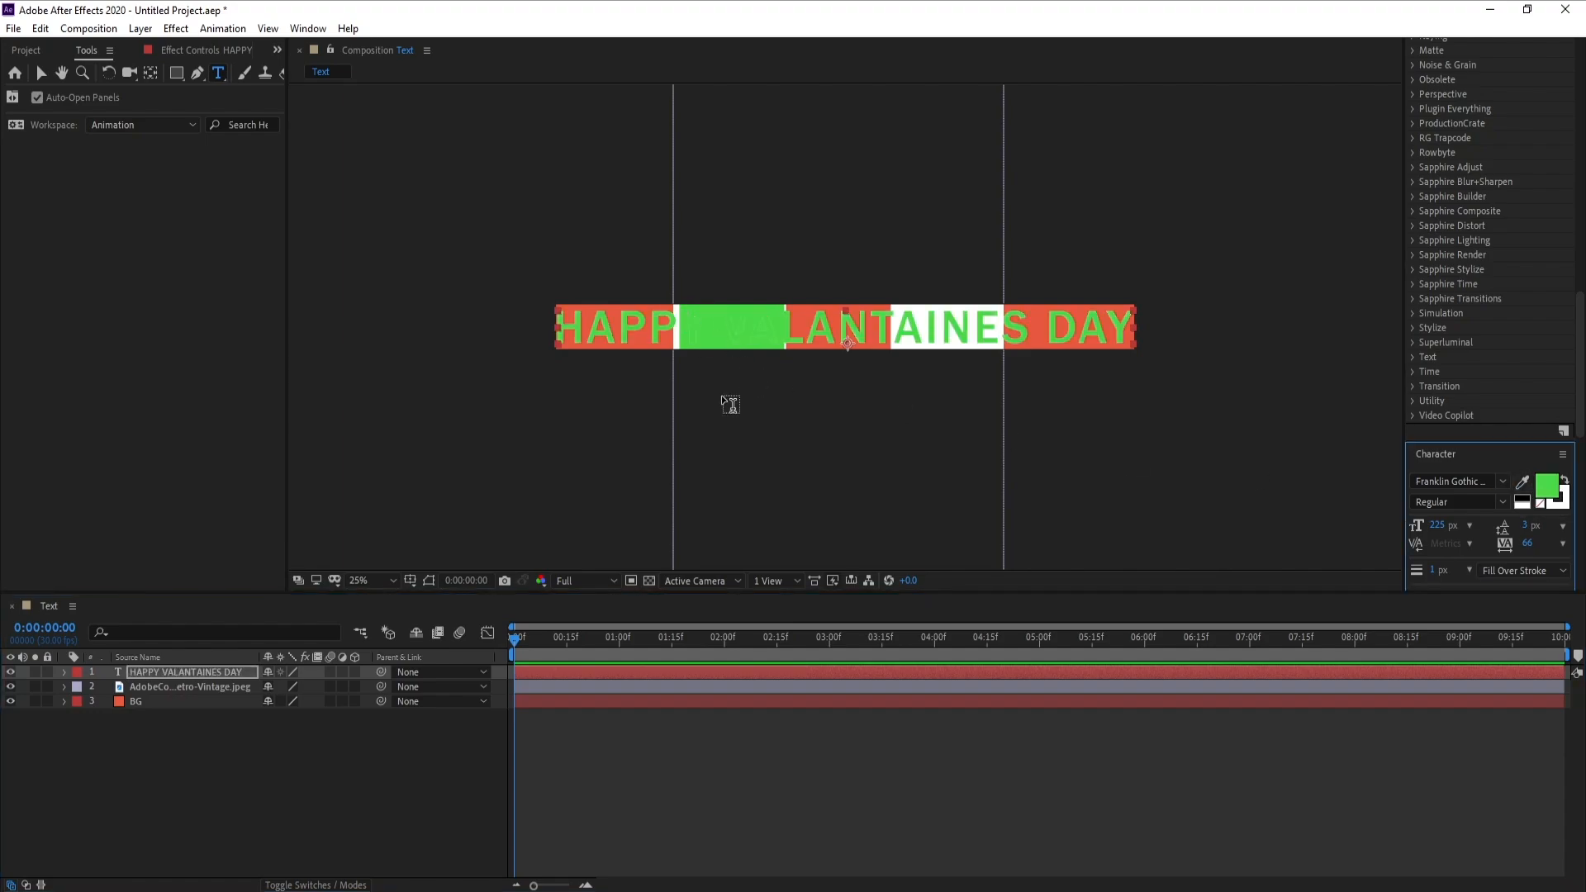
left_click(10, 686)
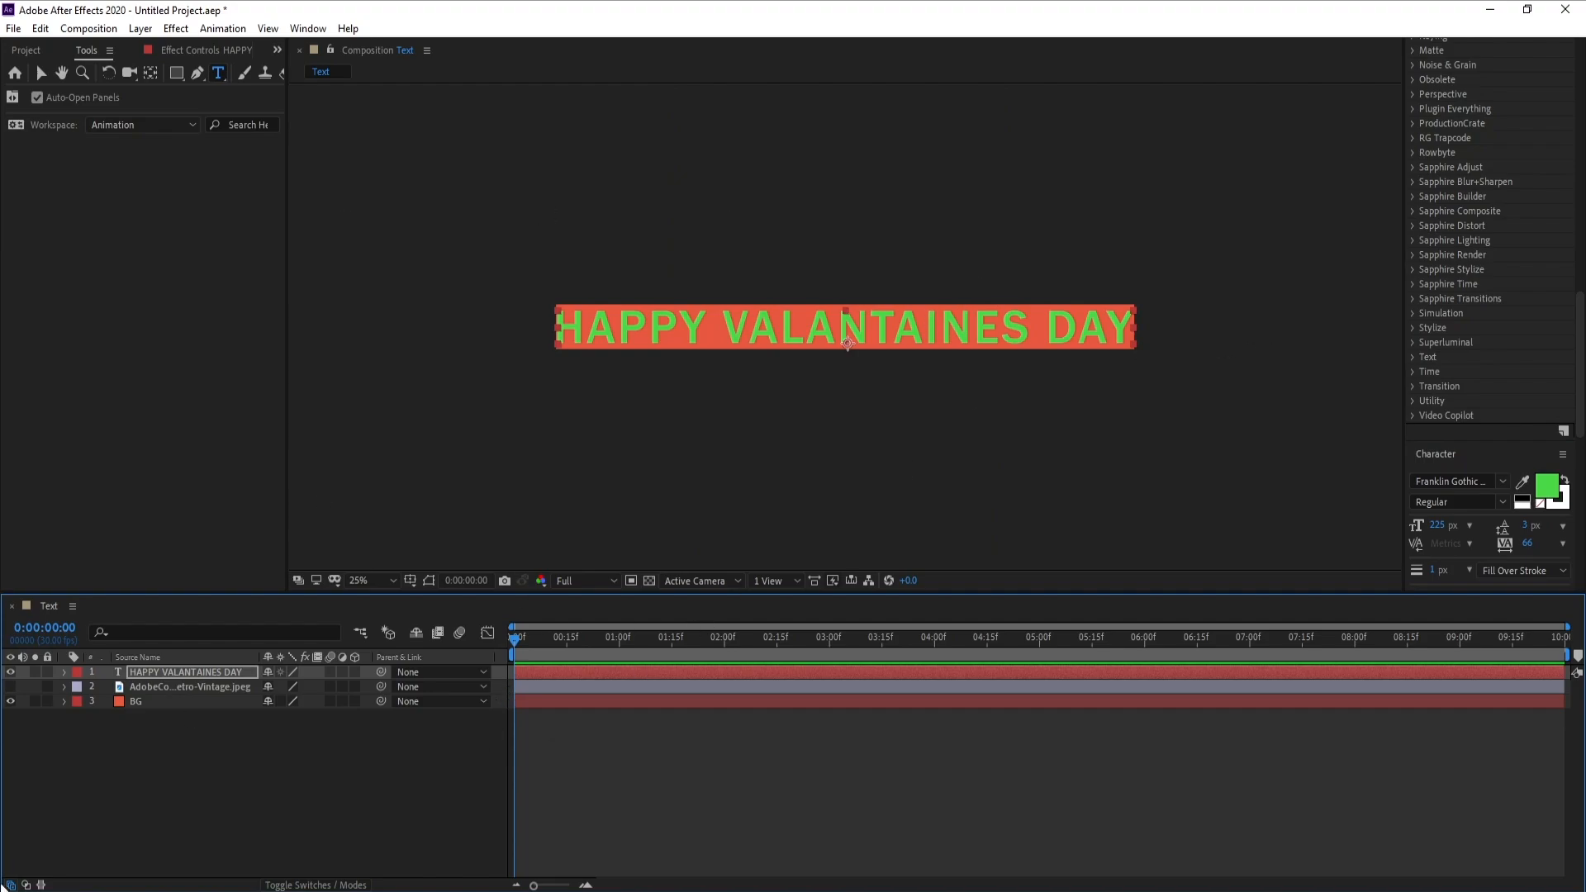
left_click(162, 786)
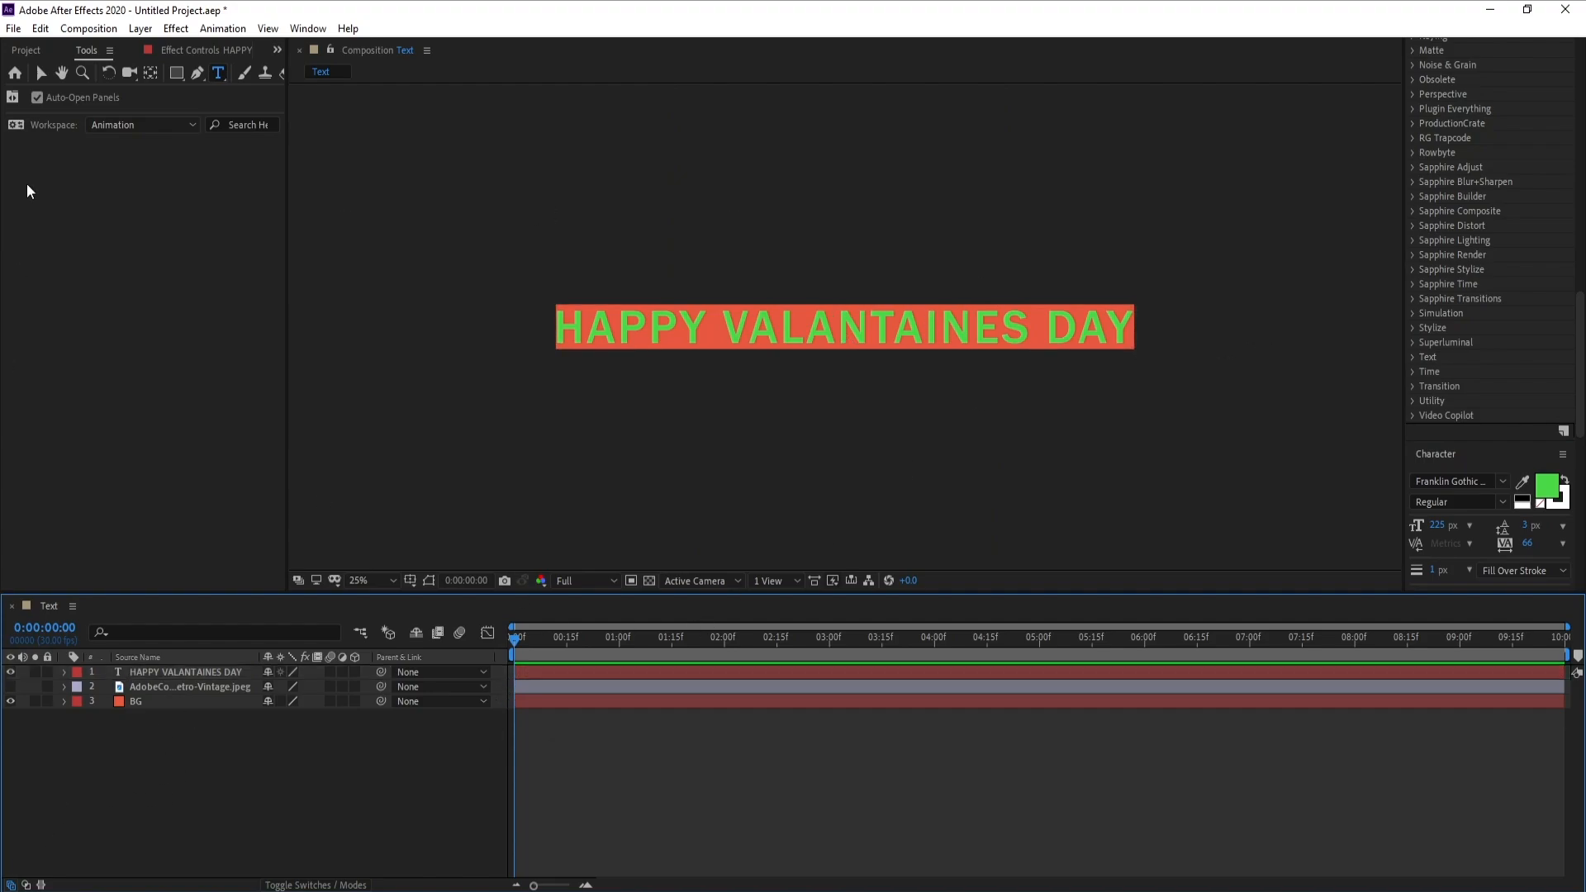
Create a new composition named Outside Text, 210 px wide and 2800 px high
left_click(88, 28)
left_click(89, 49)
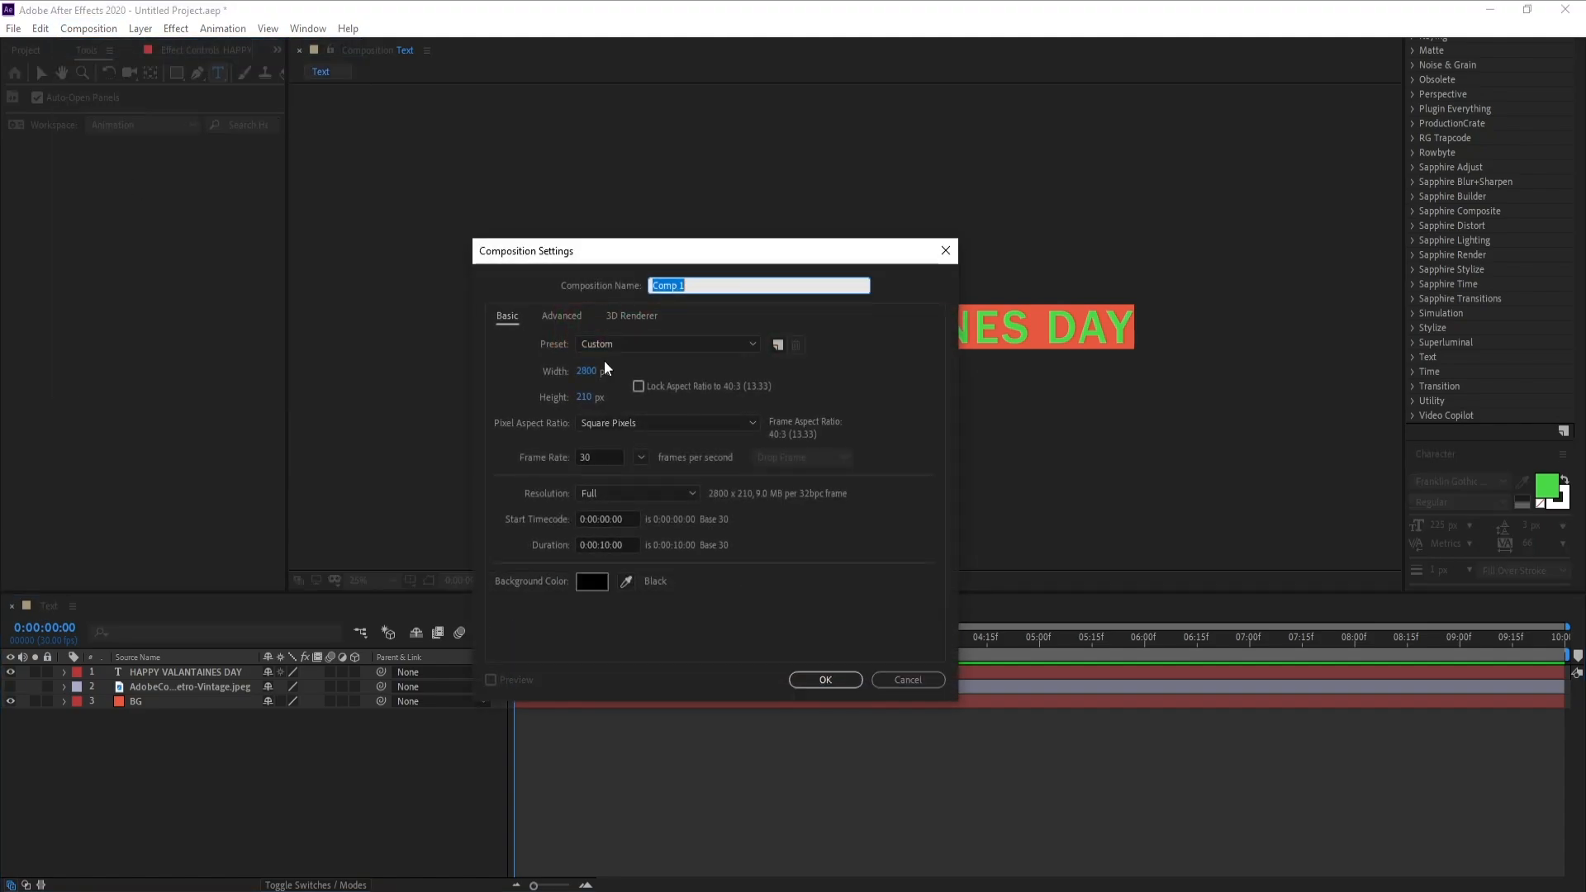
left_click(588, 371)
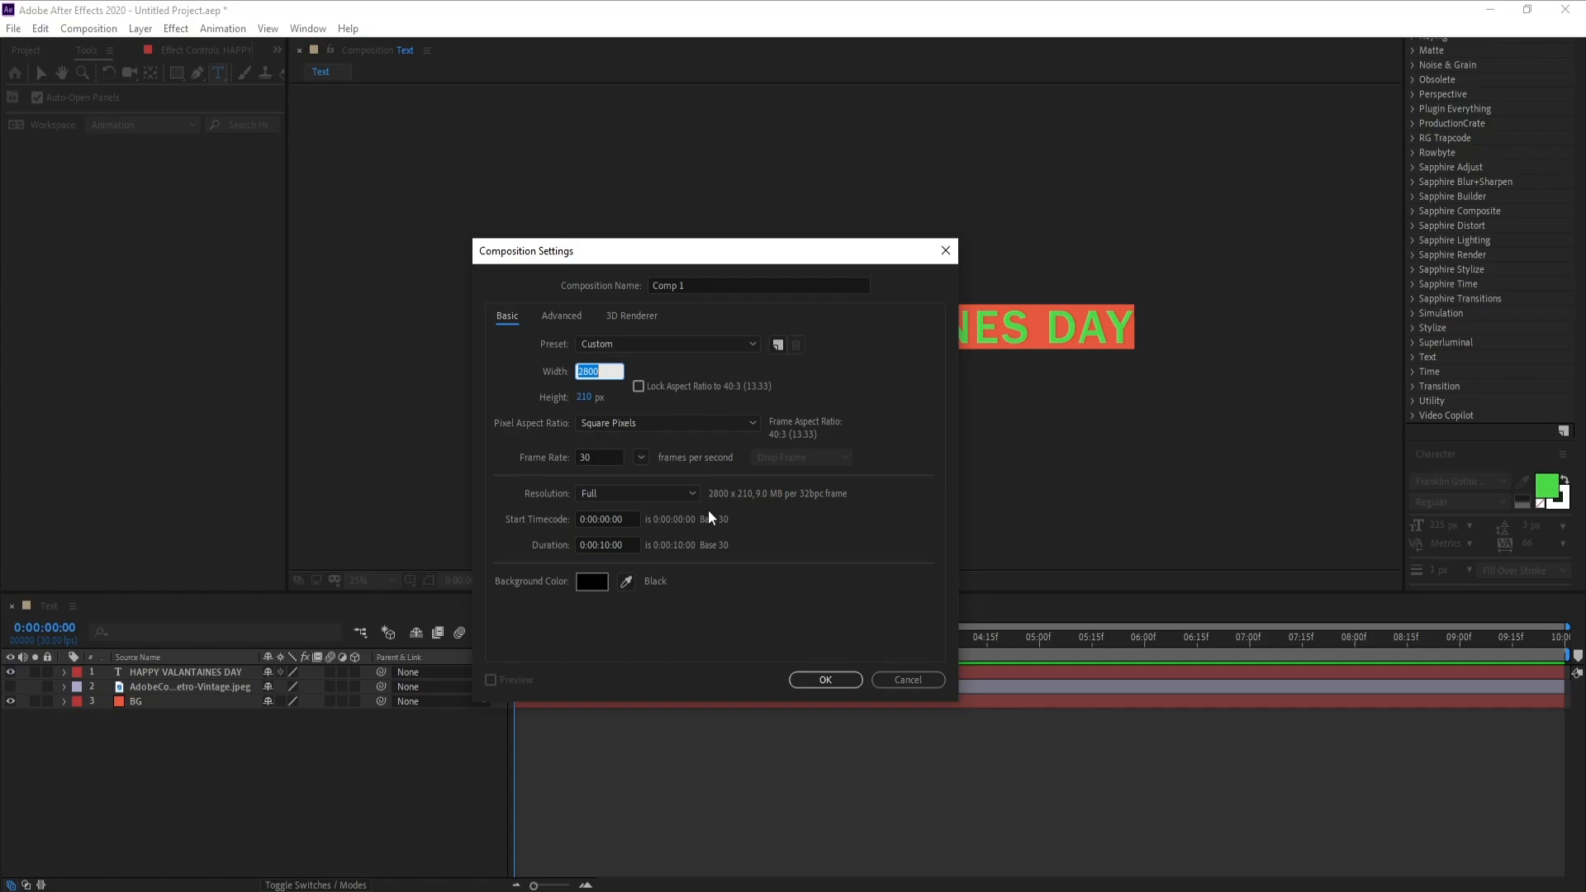
type("210")
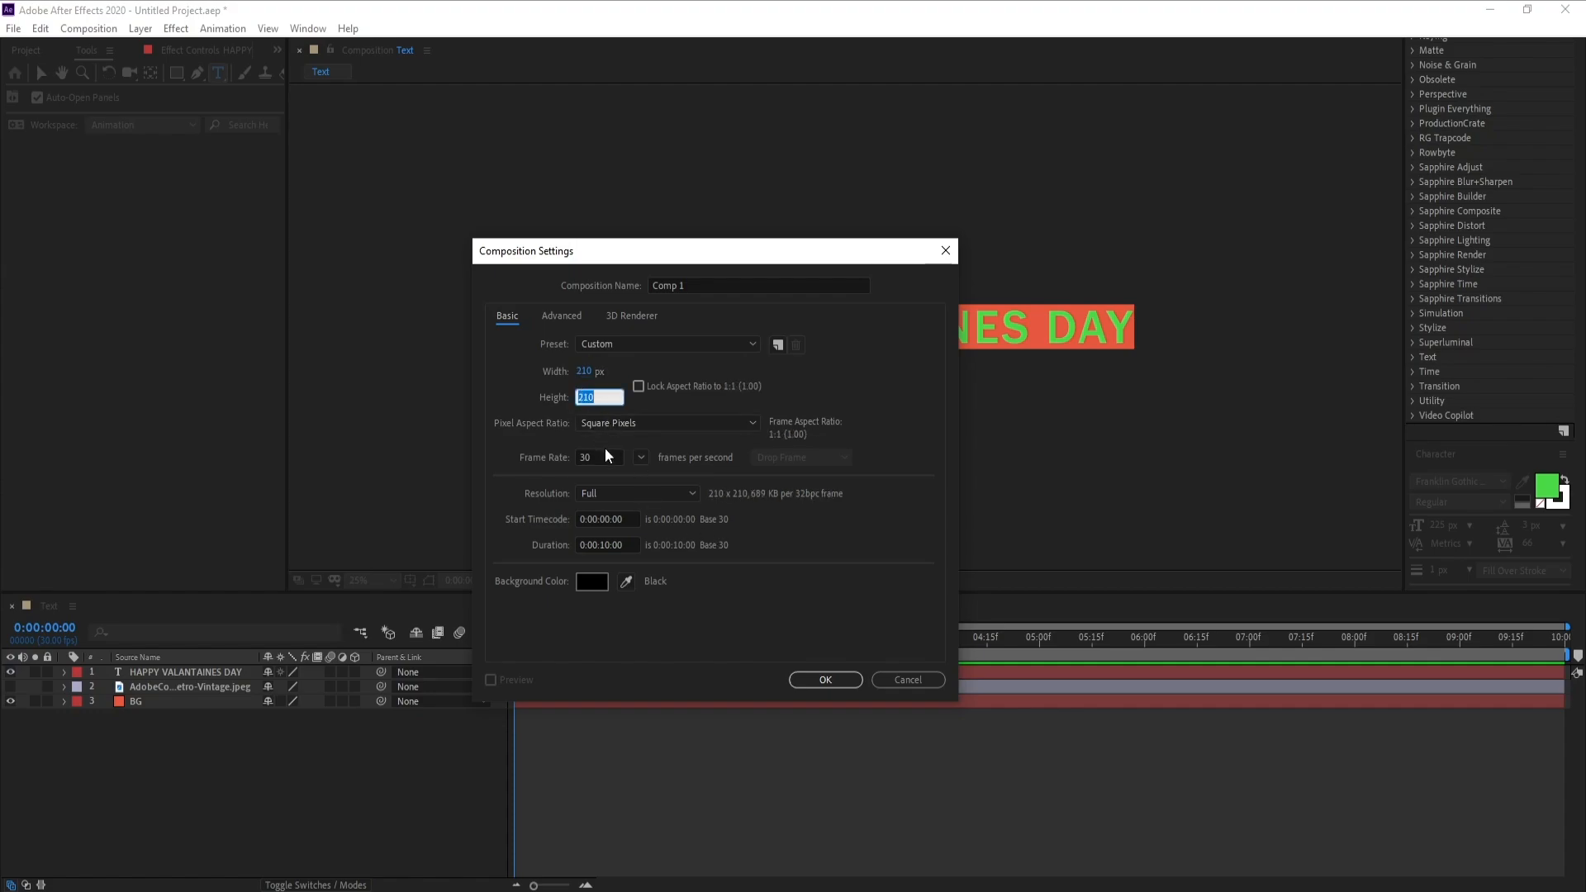
type("2800")
left_click(712, 289)
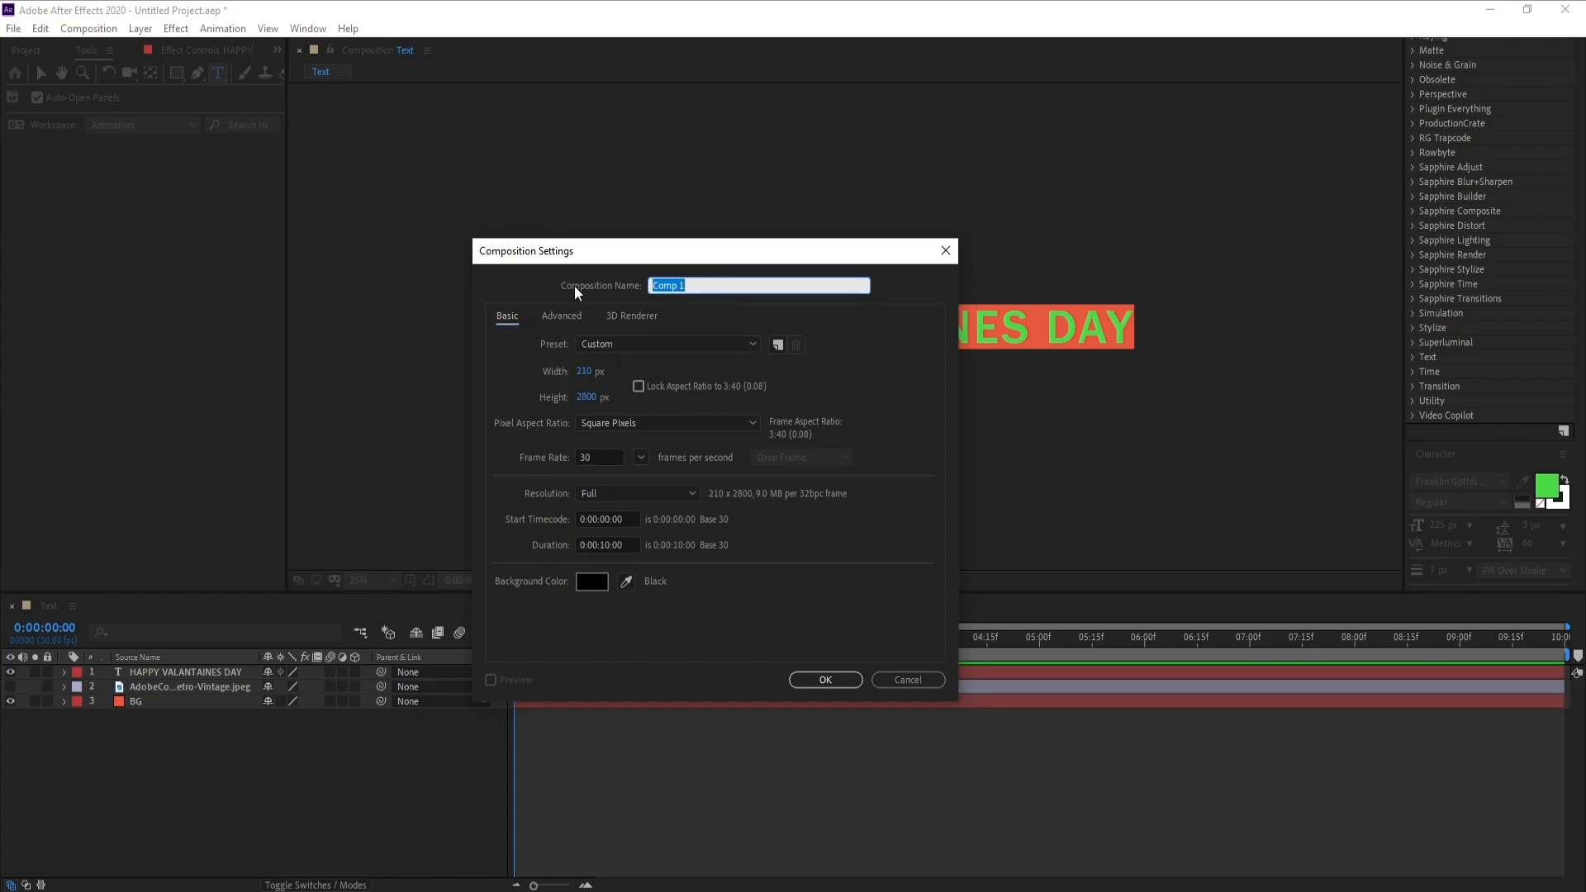
type("Outside Text")
key("Return")
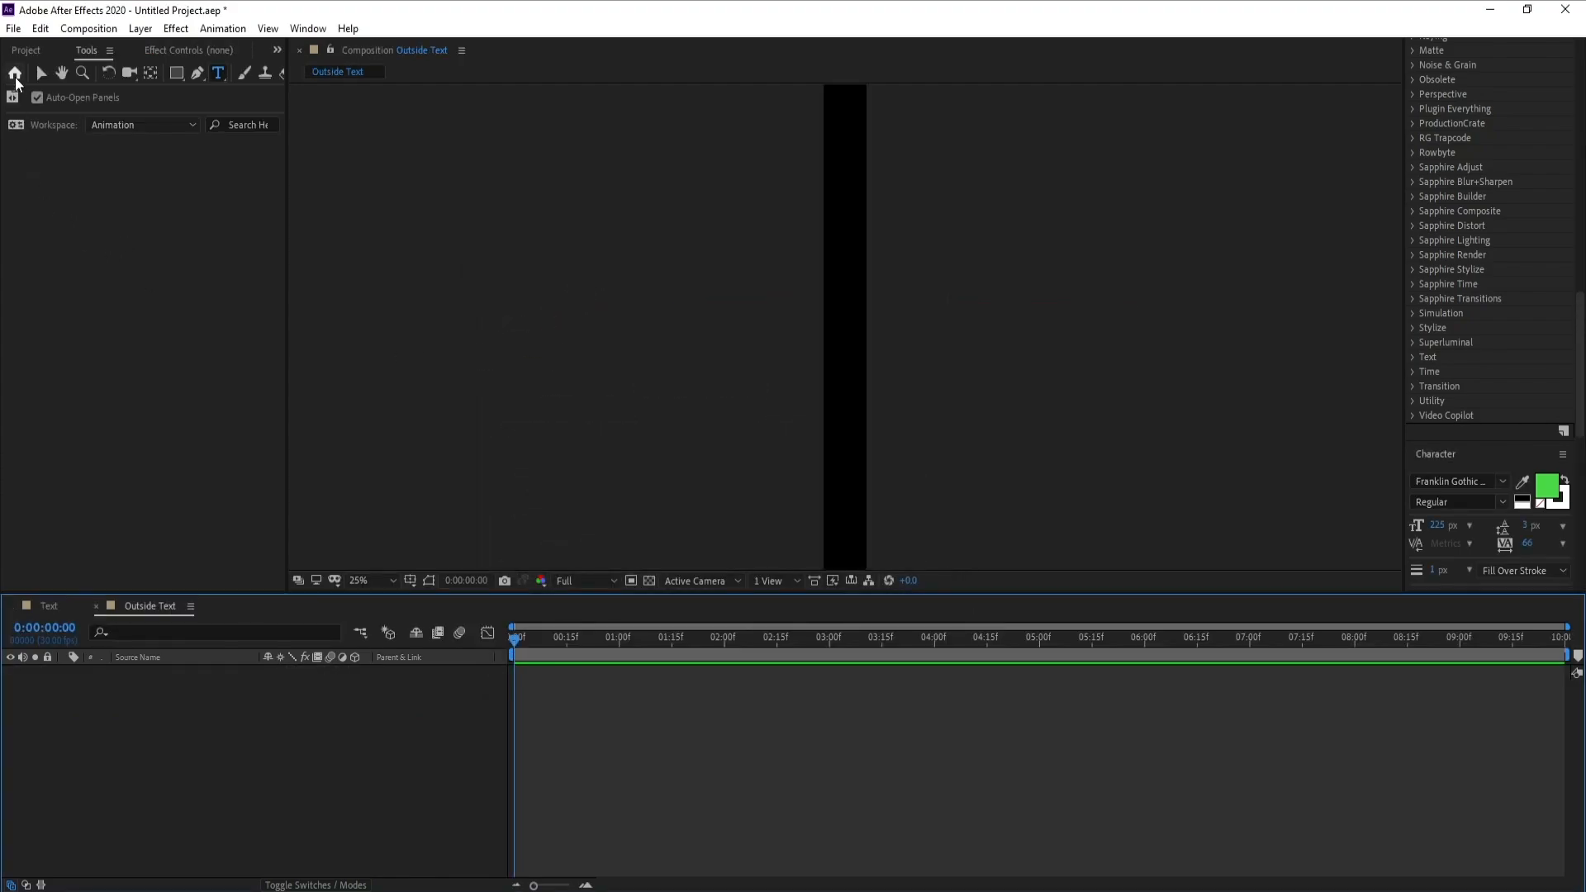
Place the Text composition as a layer in the Outside Text composition
left_click(25, 50)
left_click(41, 255)
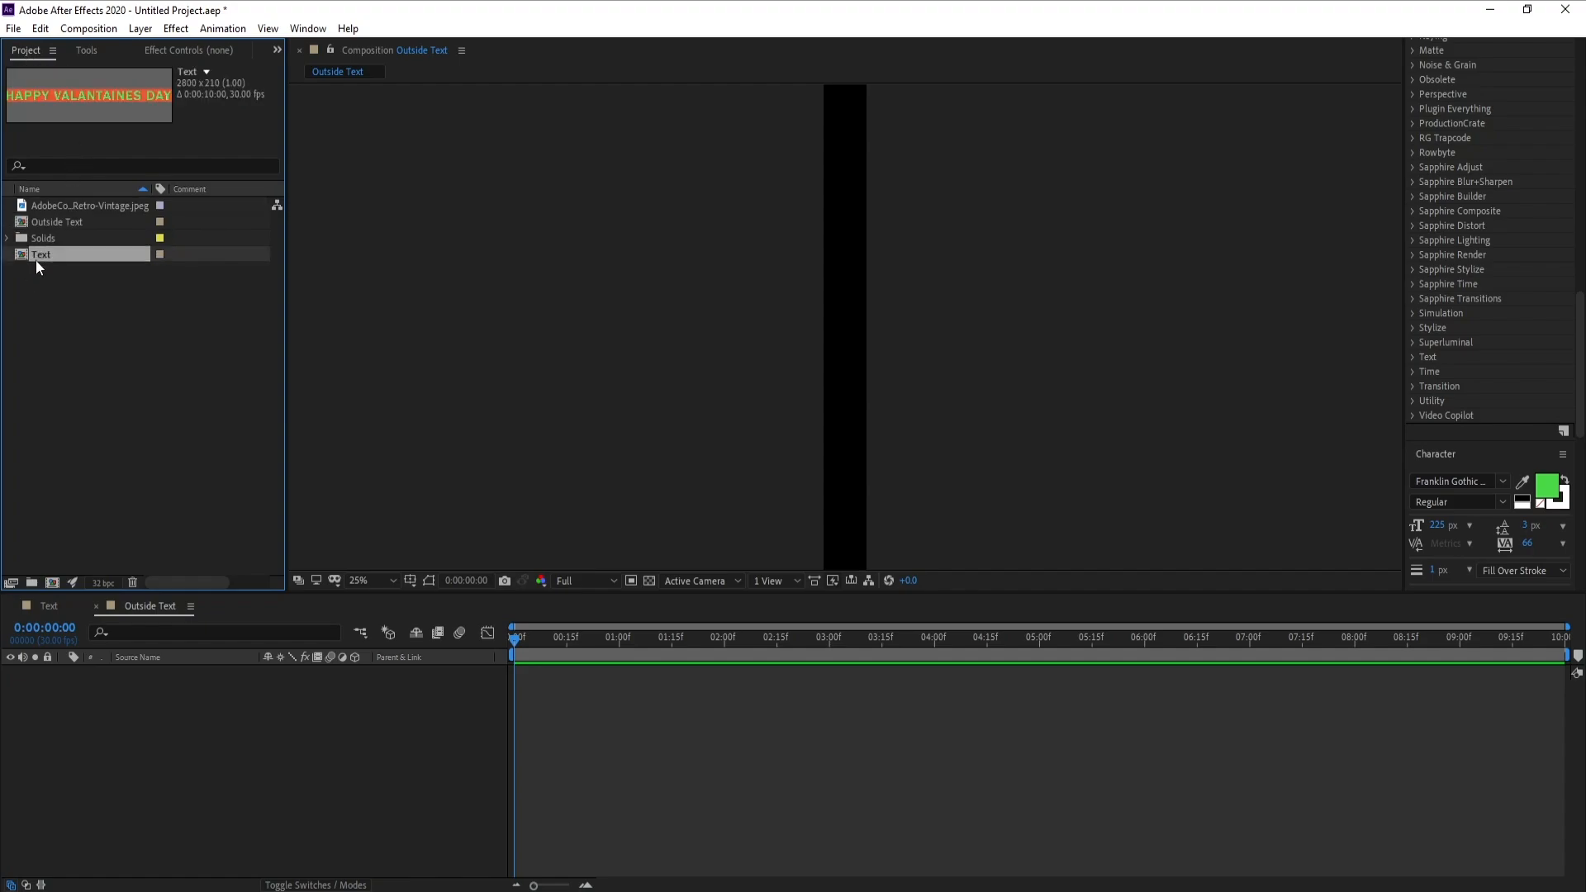
left_click_drag(37, 259, 147, 720)
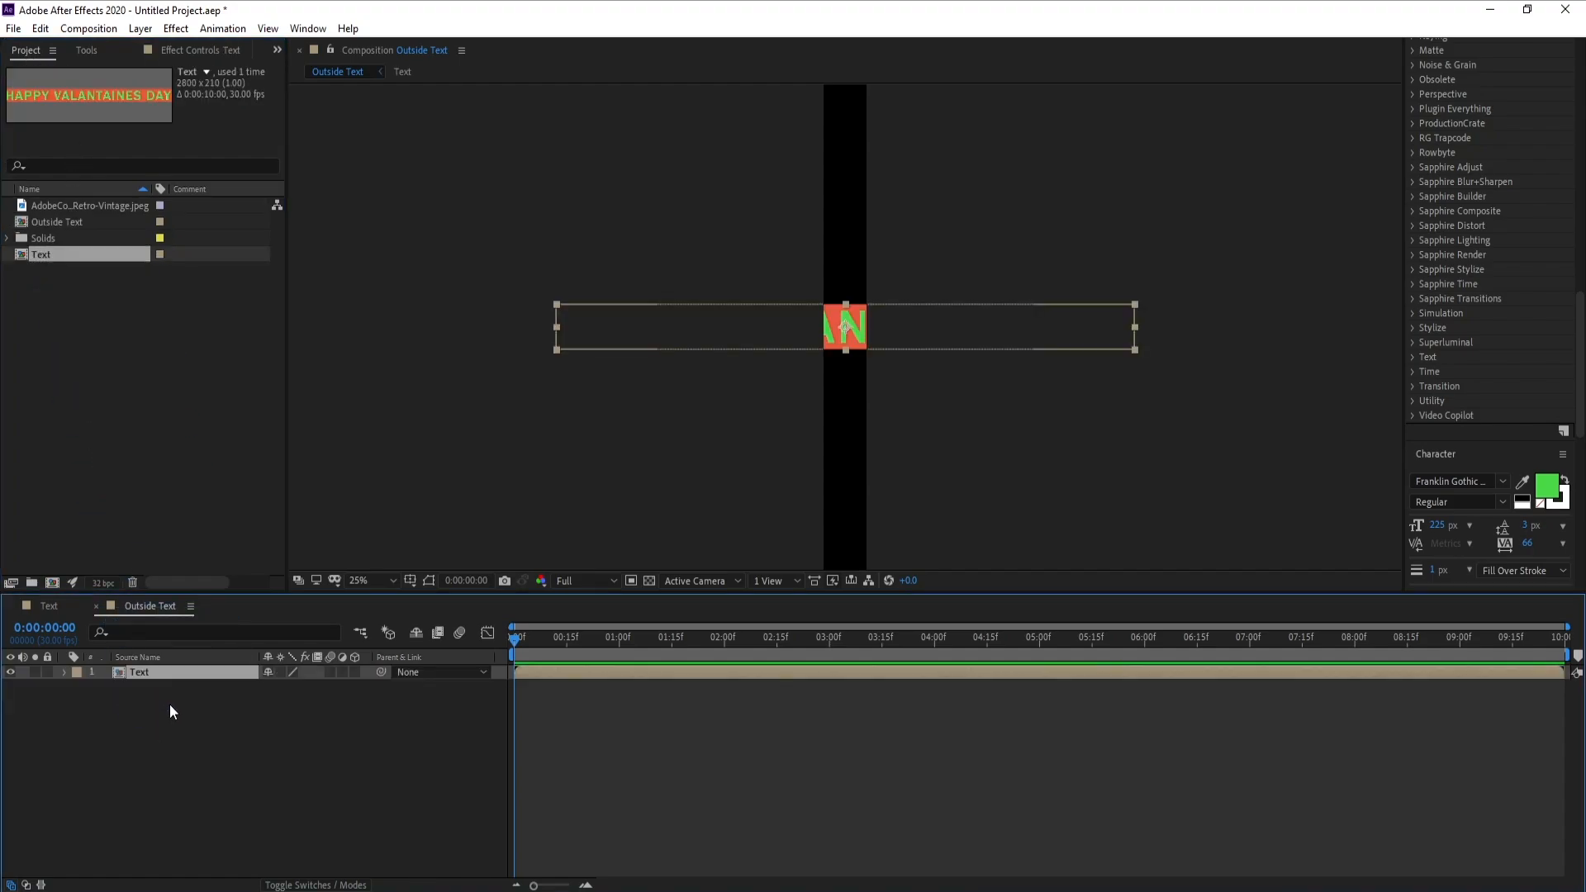
Set the rotation of the Text layer to 90° so it runs vertically along the strip
key("r")
left_click(282, 687)
type("90")
key("Return")
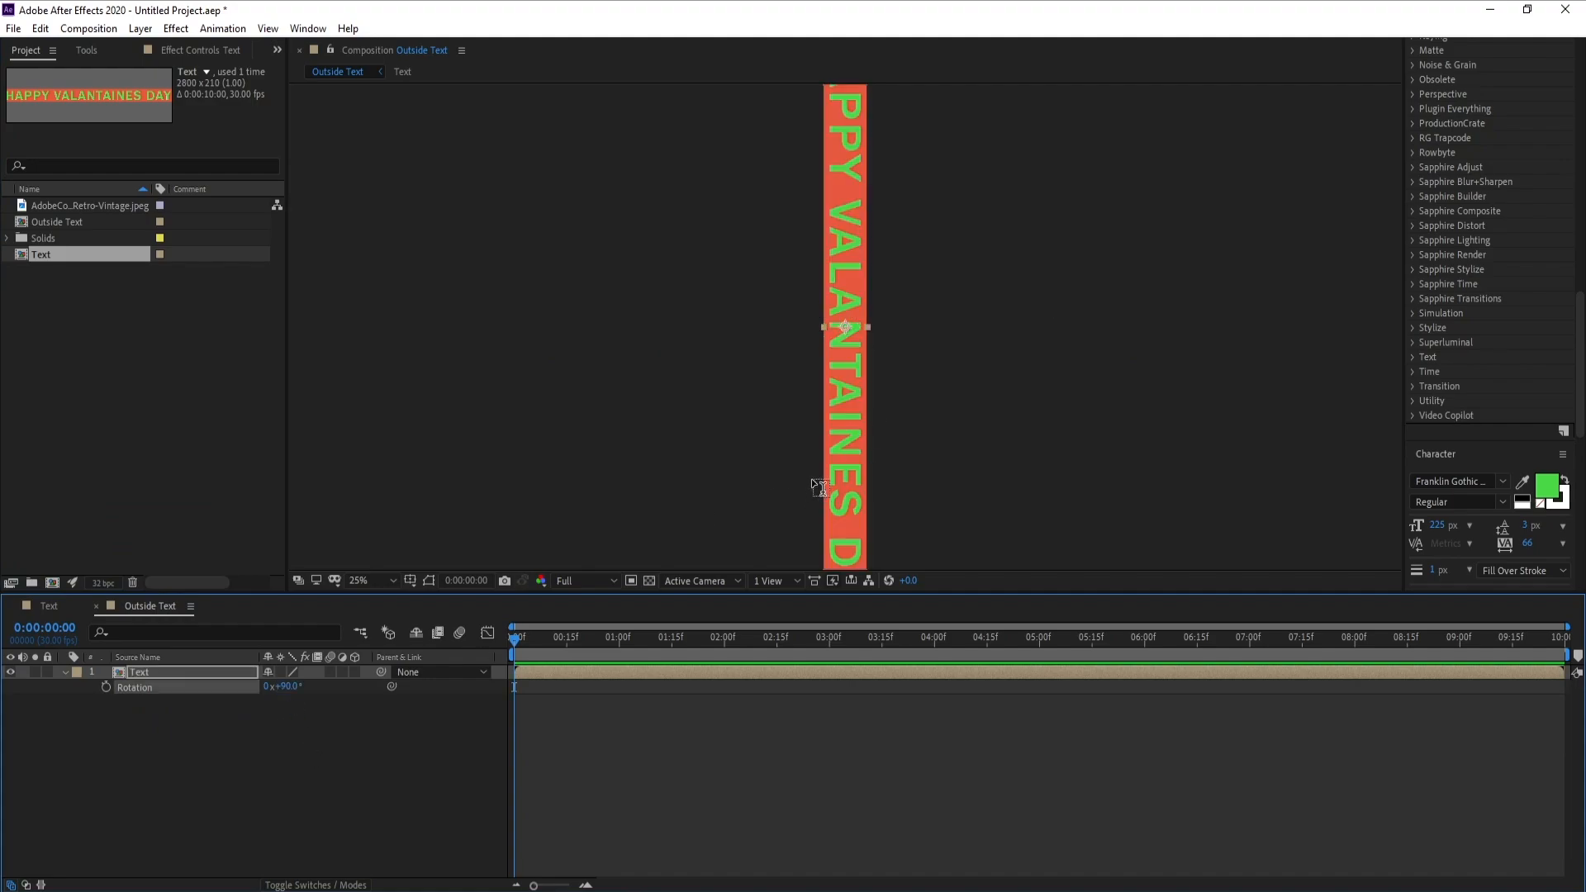
scroll(826, 456, "down", 1)
left_click(138, 741)
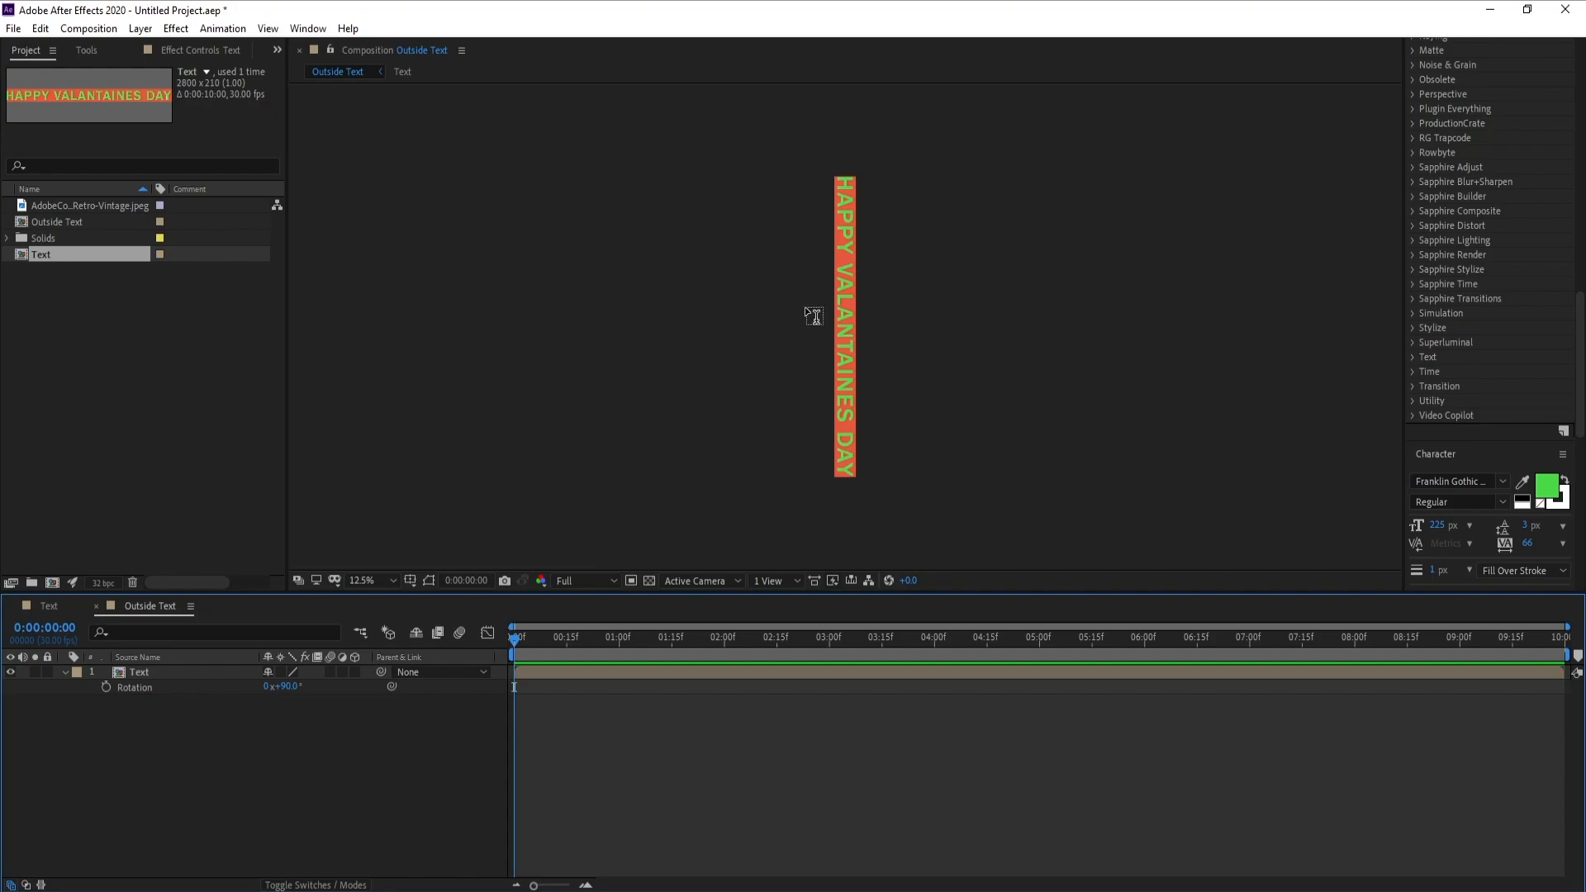
Apply the Motion Tile effect to the Text layer in the Outside Text composition
left_click(133, 670)
left_click(66, 671)
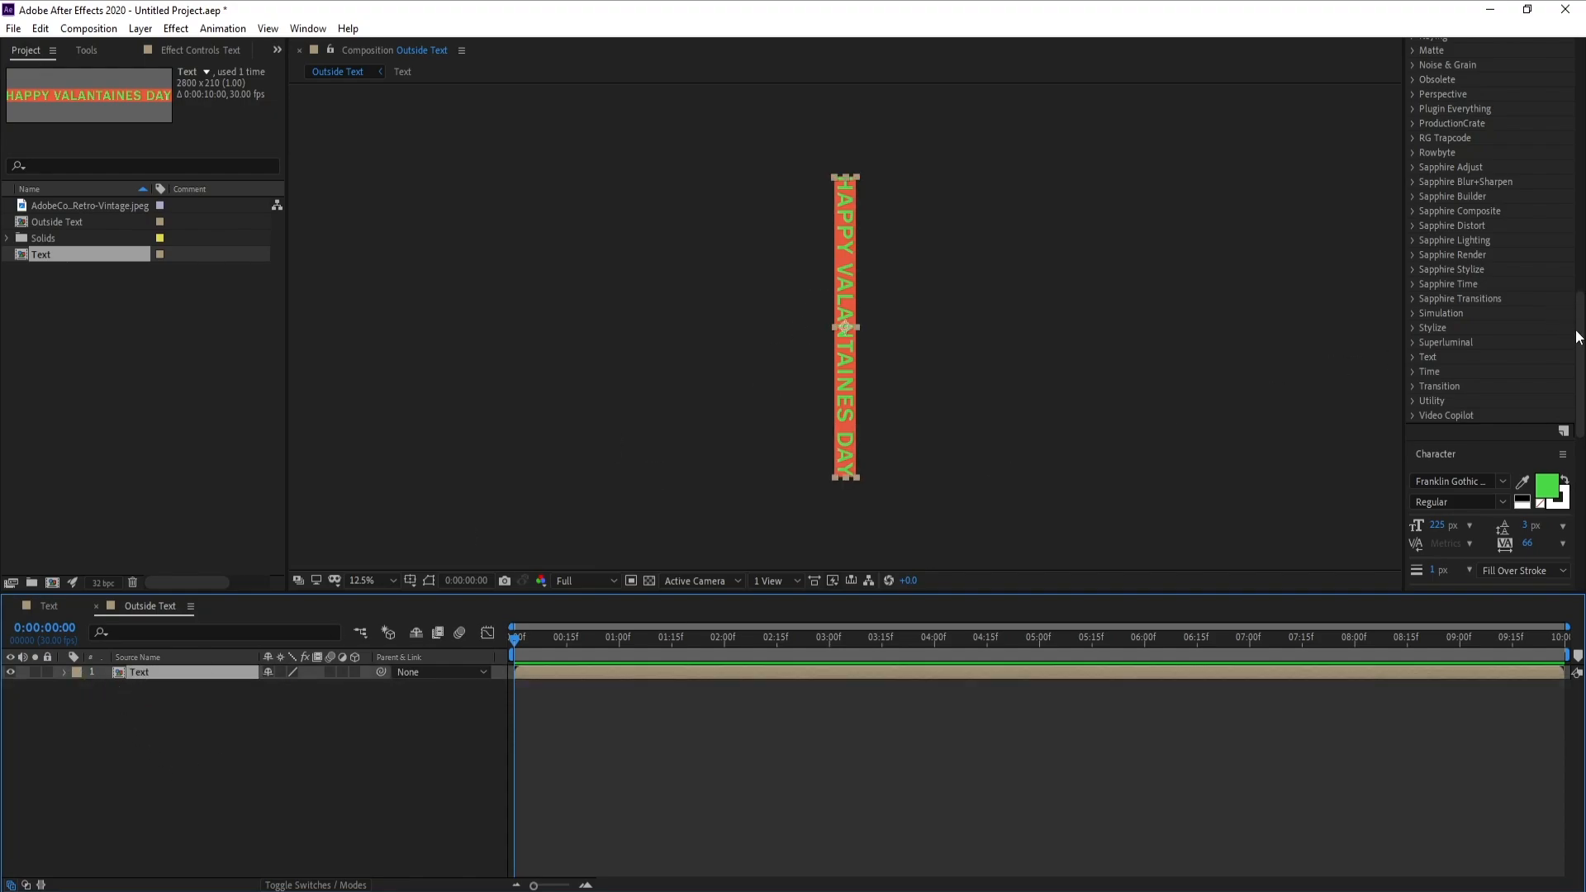
left_click_drag(1579, 332, 1581, 167)
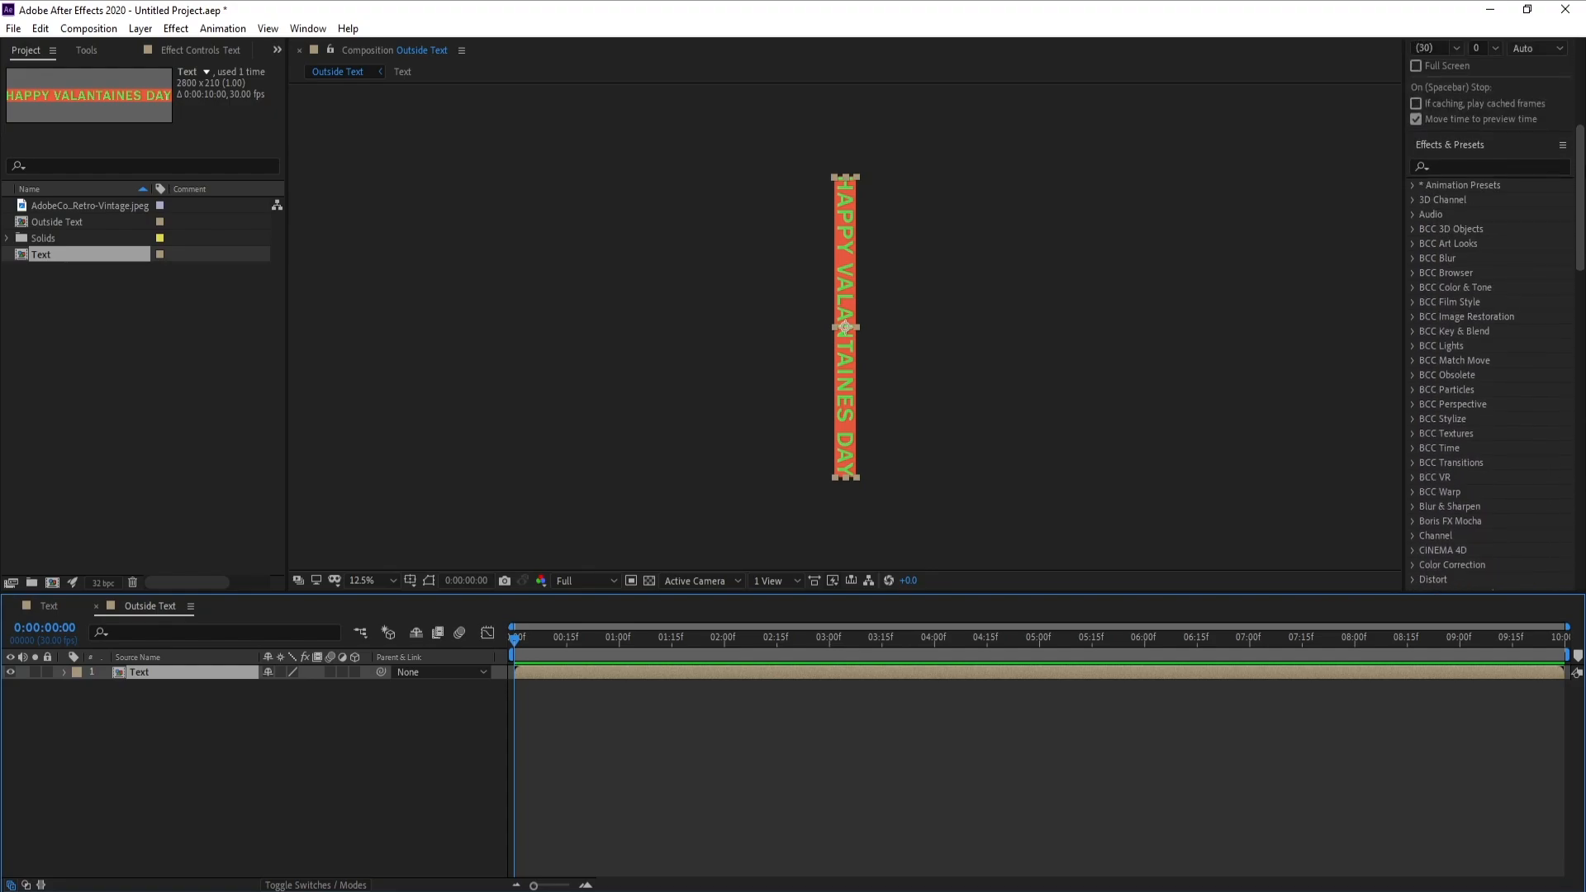
left_click(1441, 169)
type("mo")
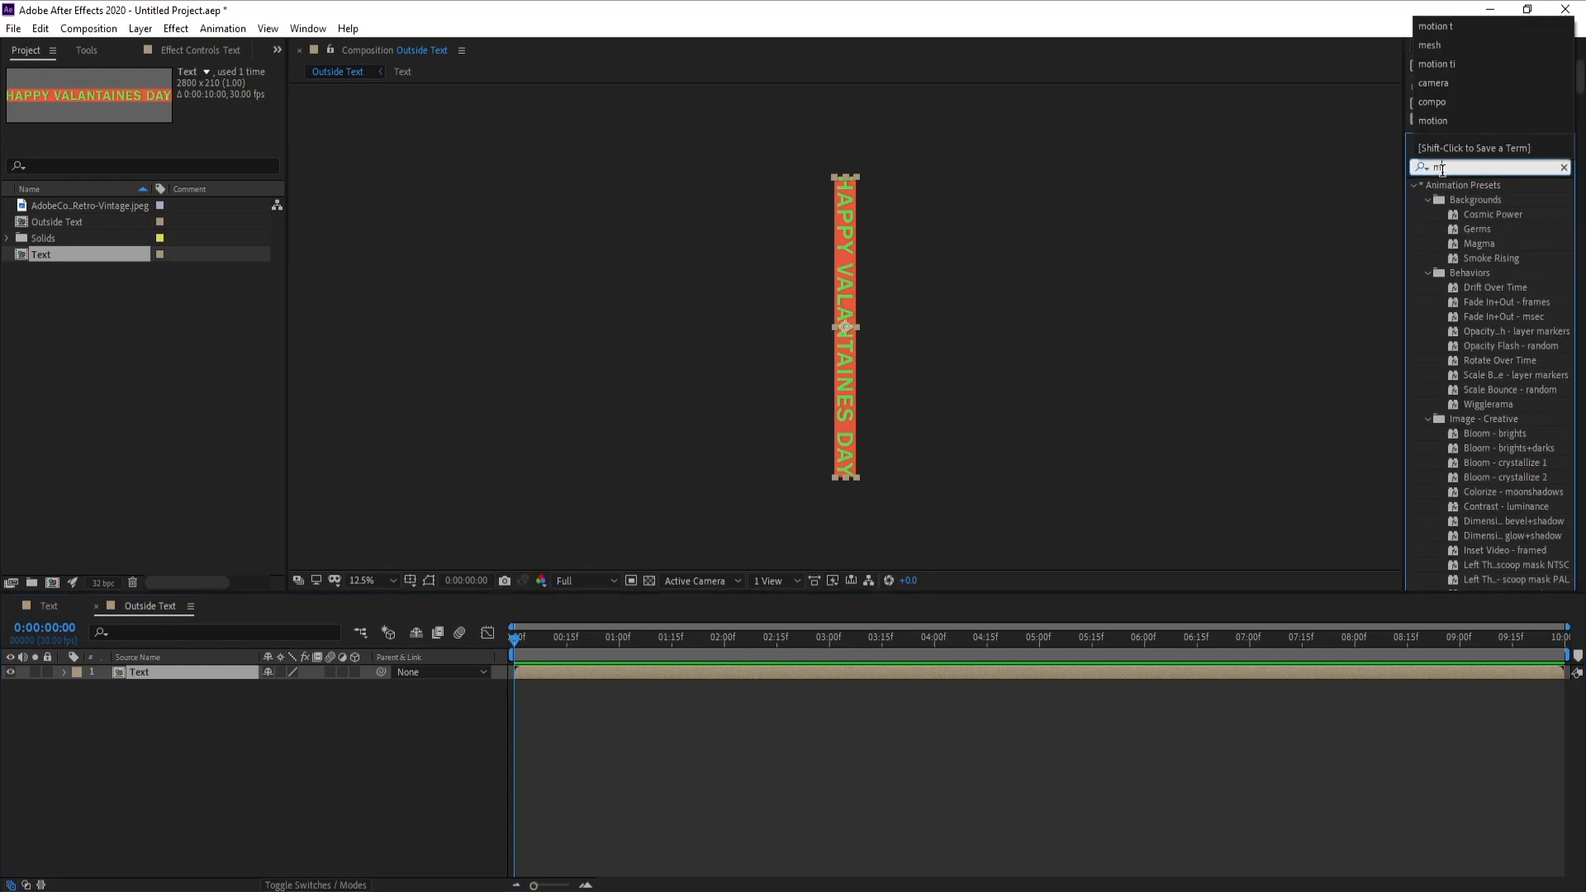
type("tion")
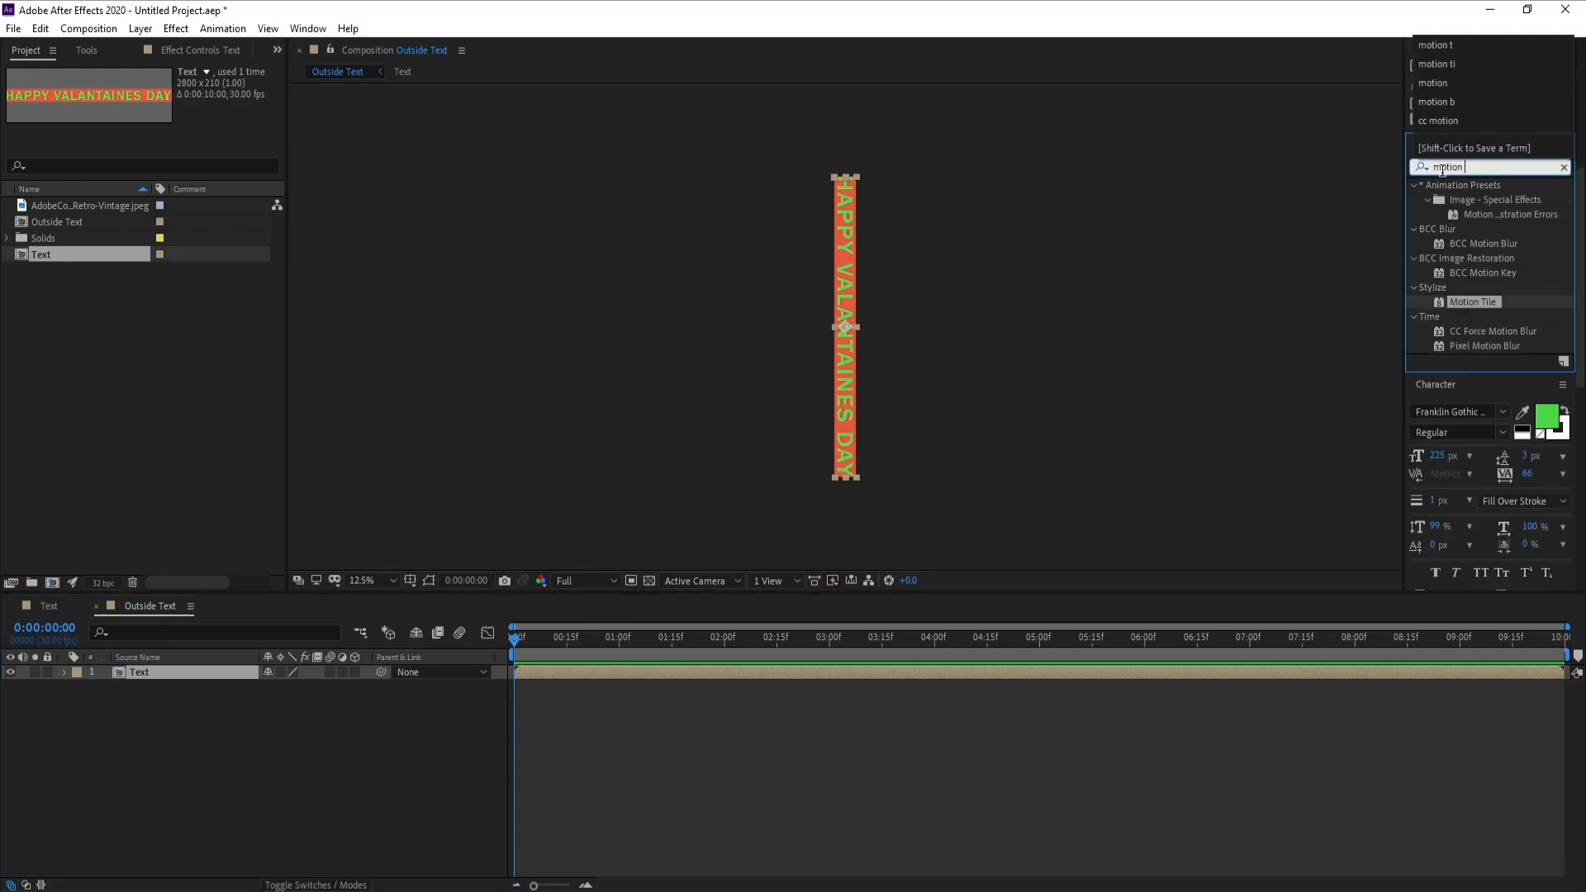
double_click(1473, 303)
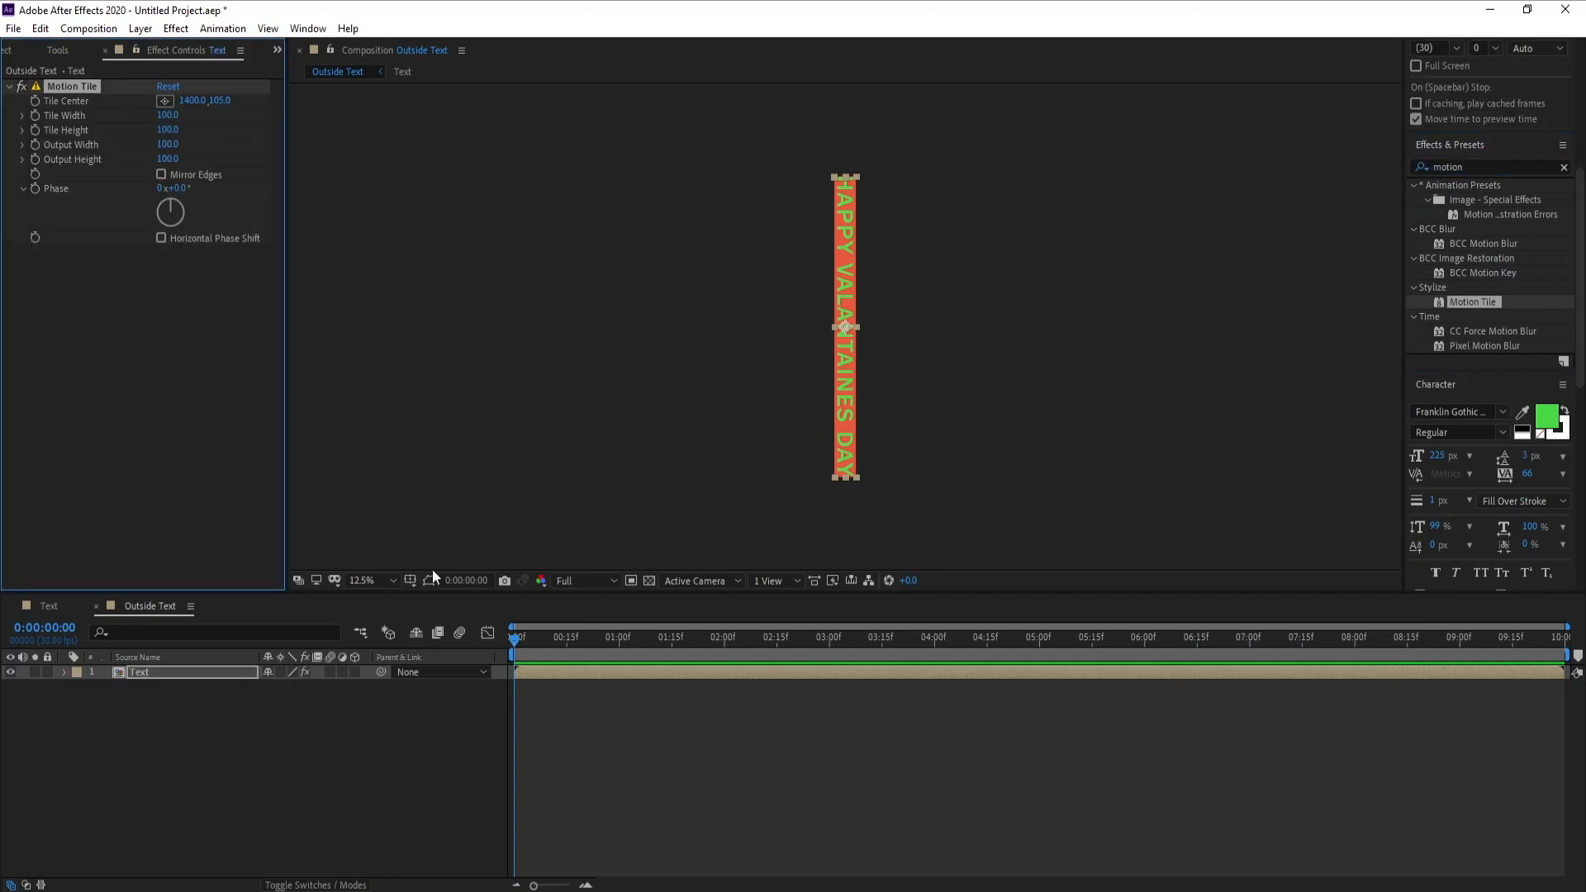
Animate Motion Tile's Tile Center by keyframing it at the first frame and setting its horizontal value to 4204 at 0:00:09:29
left_click(522, 642)
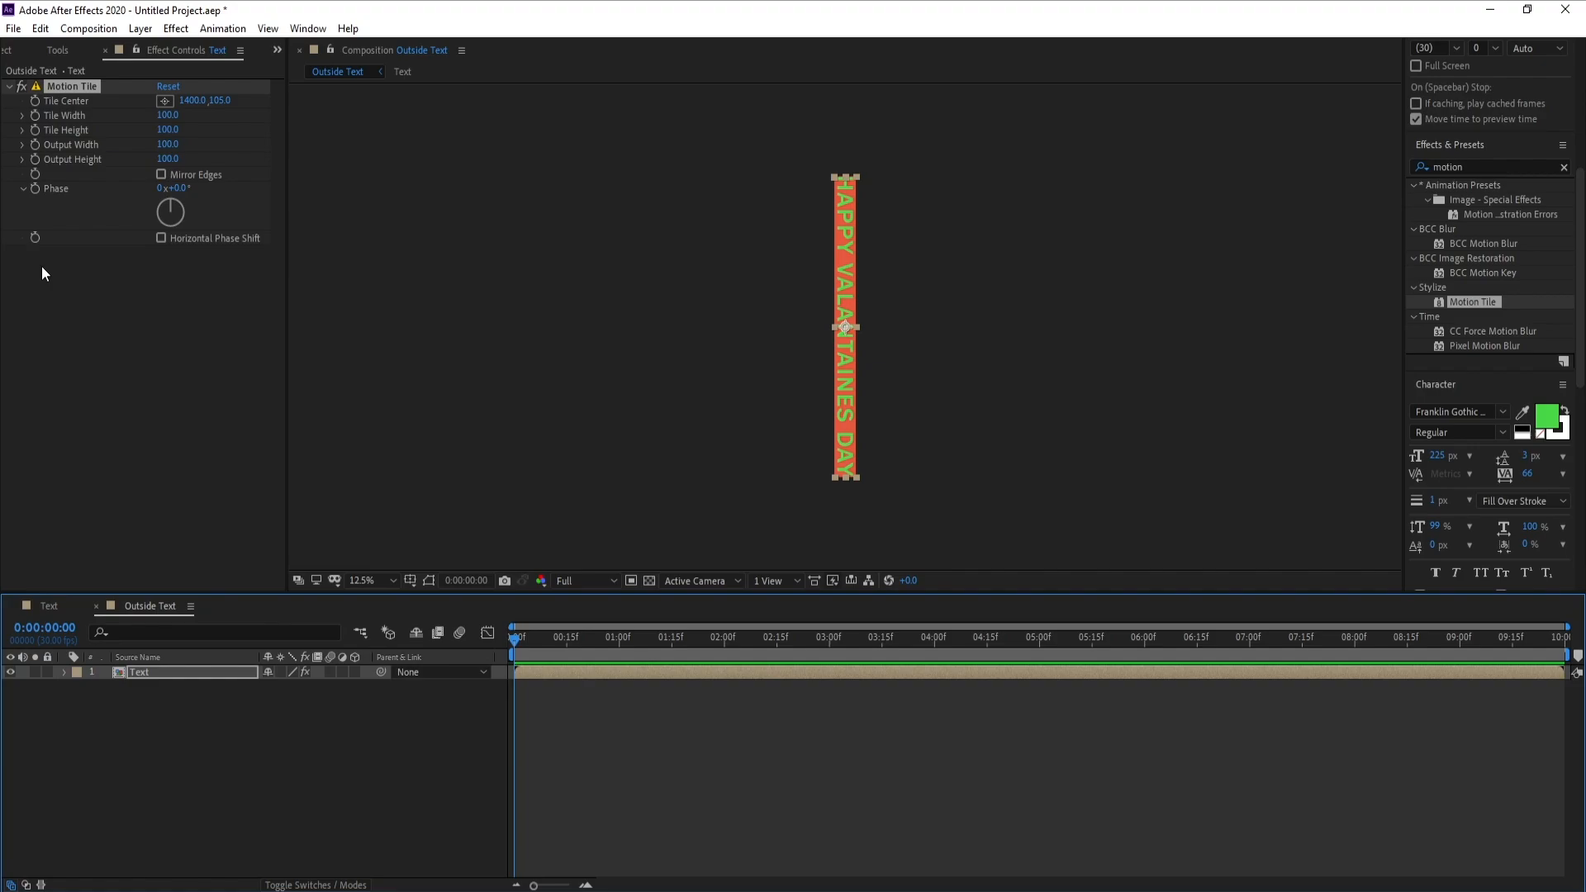
left_click(33, 101)
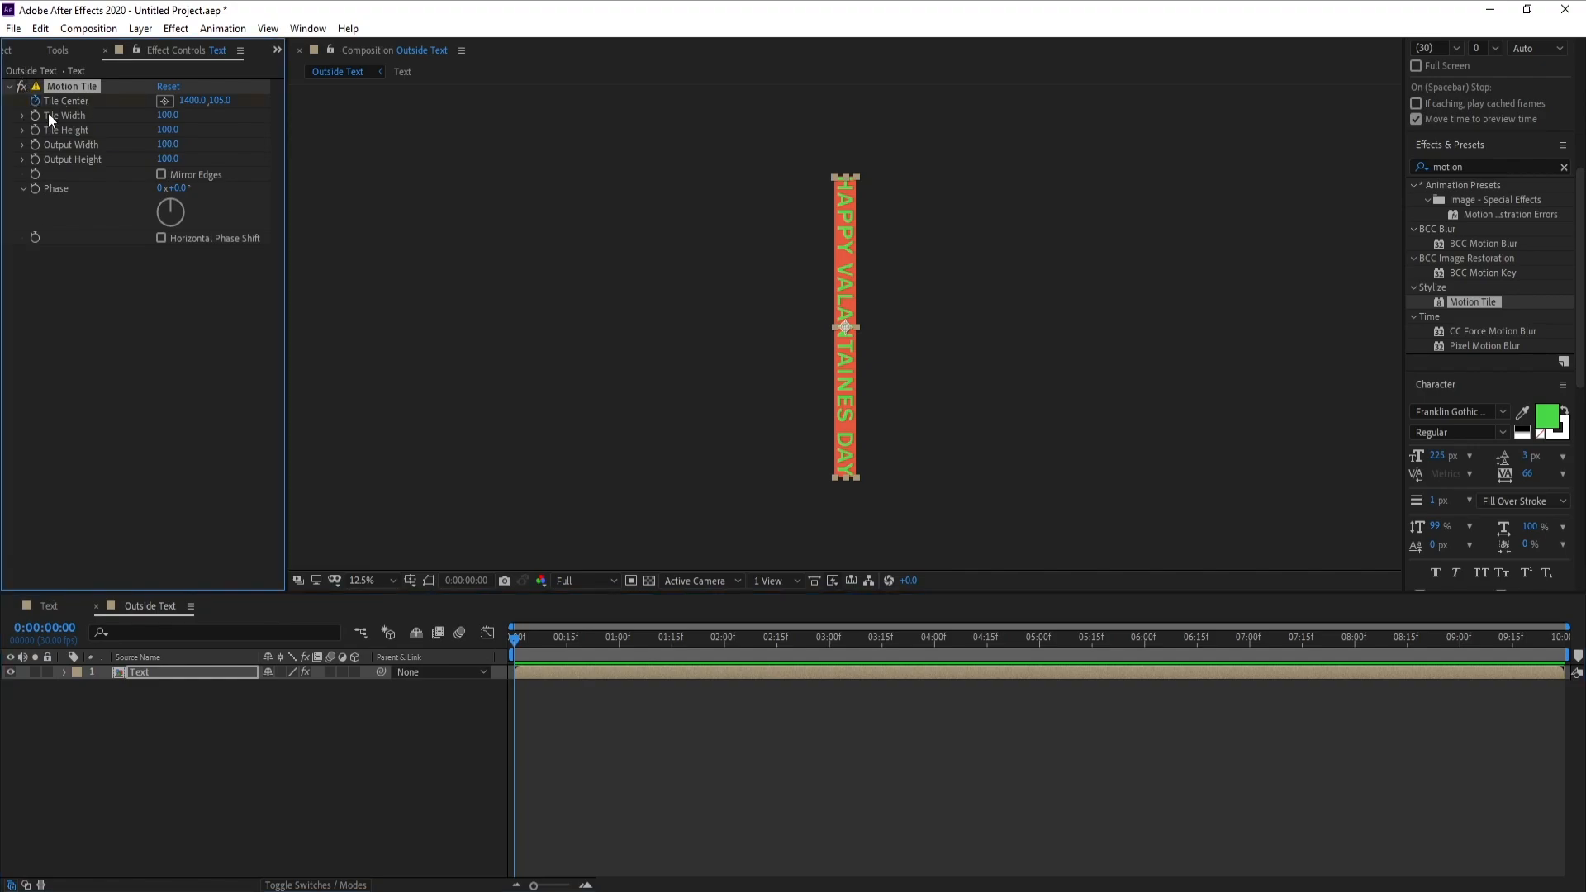
left_click_drag(767, 641, 1559, 640)
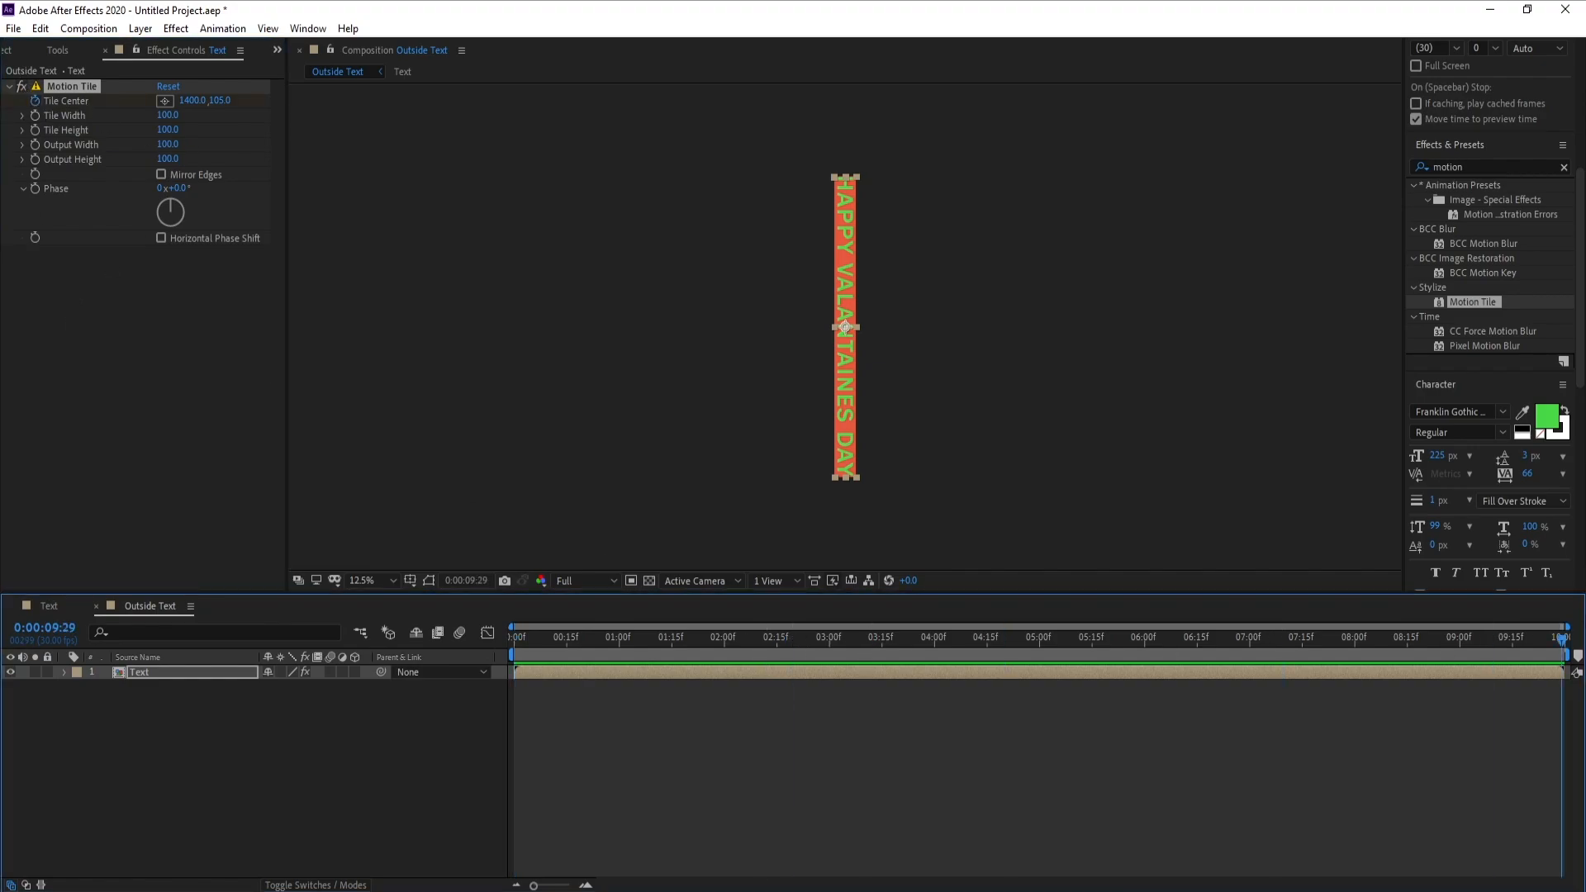
left_click_drag(192, 103, 328, 170)
left_click_drag(197, 109, 678, 140)
left_click_drag(199, 109, 842, 212)
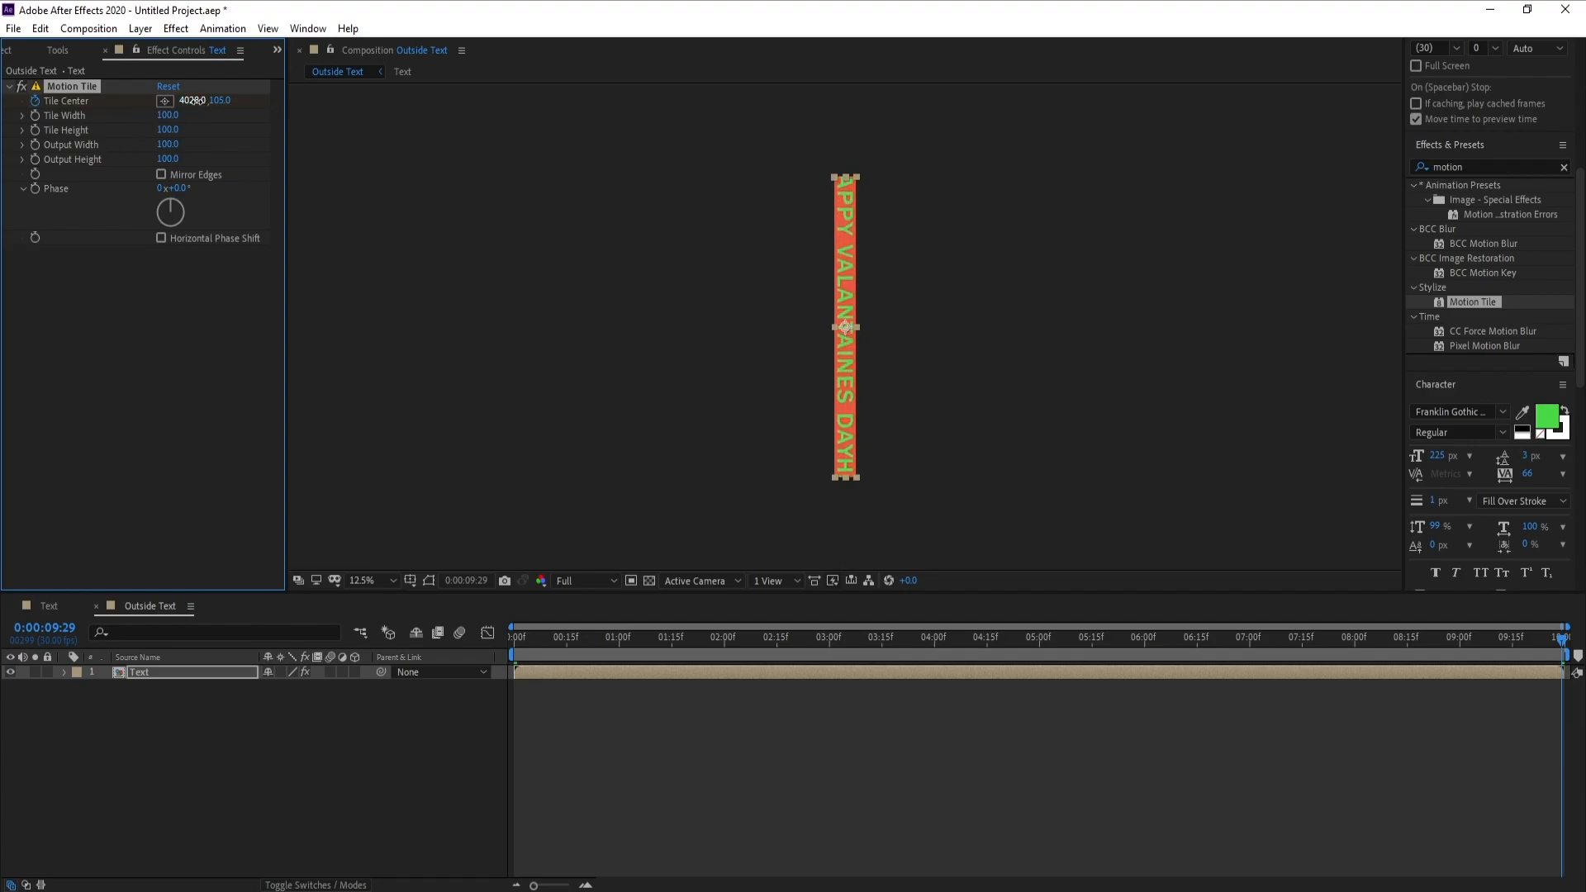
left_click_drag(192, 101, 595, 128)
scroll(930, 176, "up", 4)
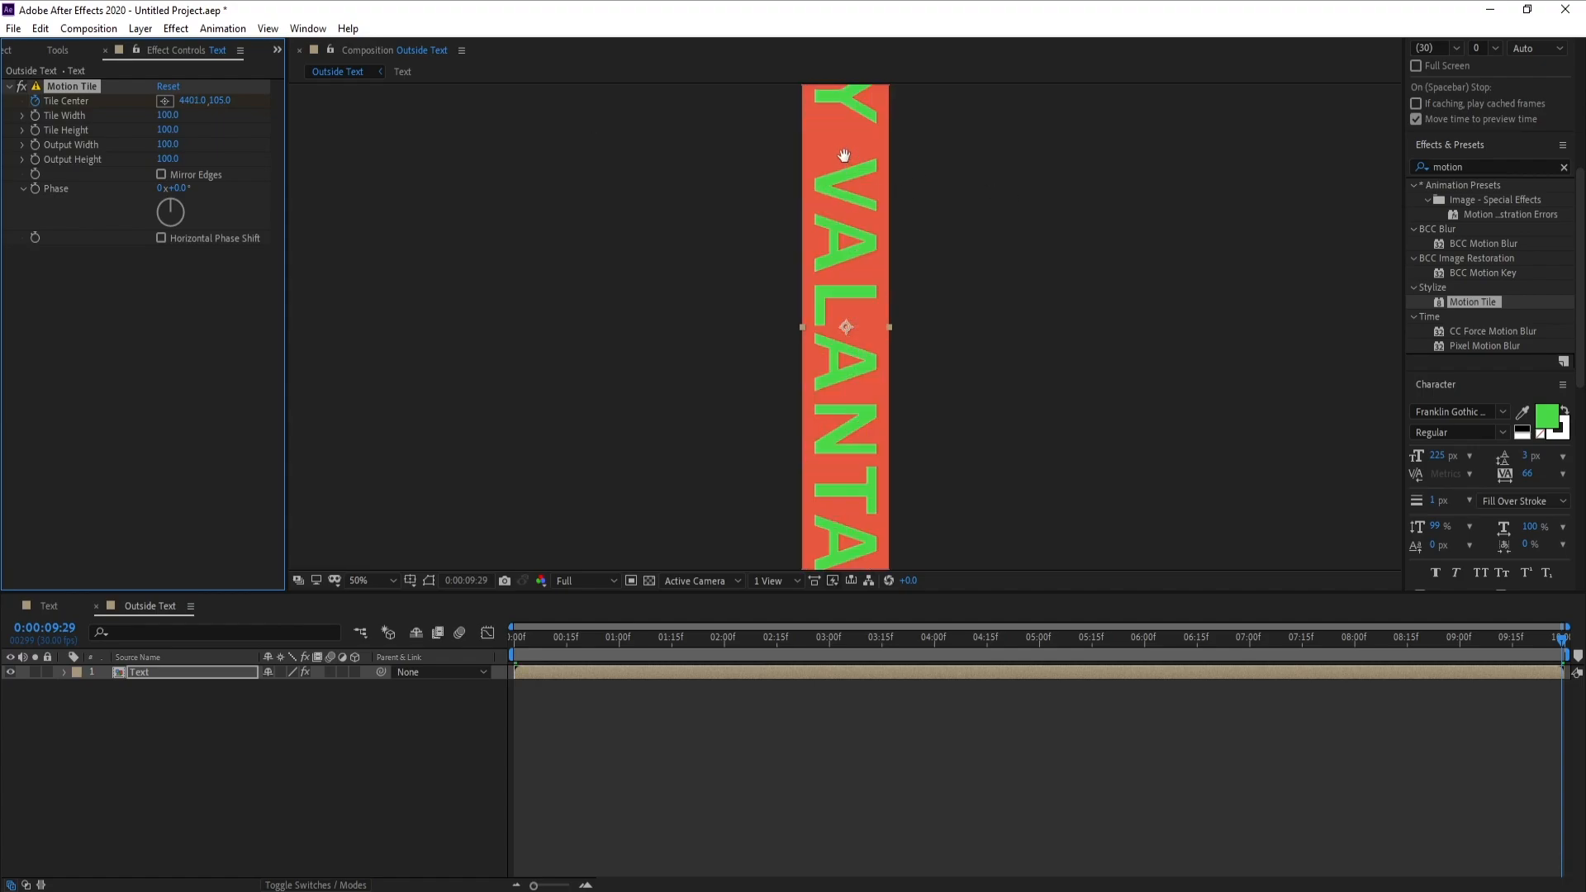
left_click_drag(824, 242, 811, 355)
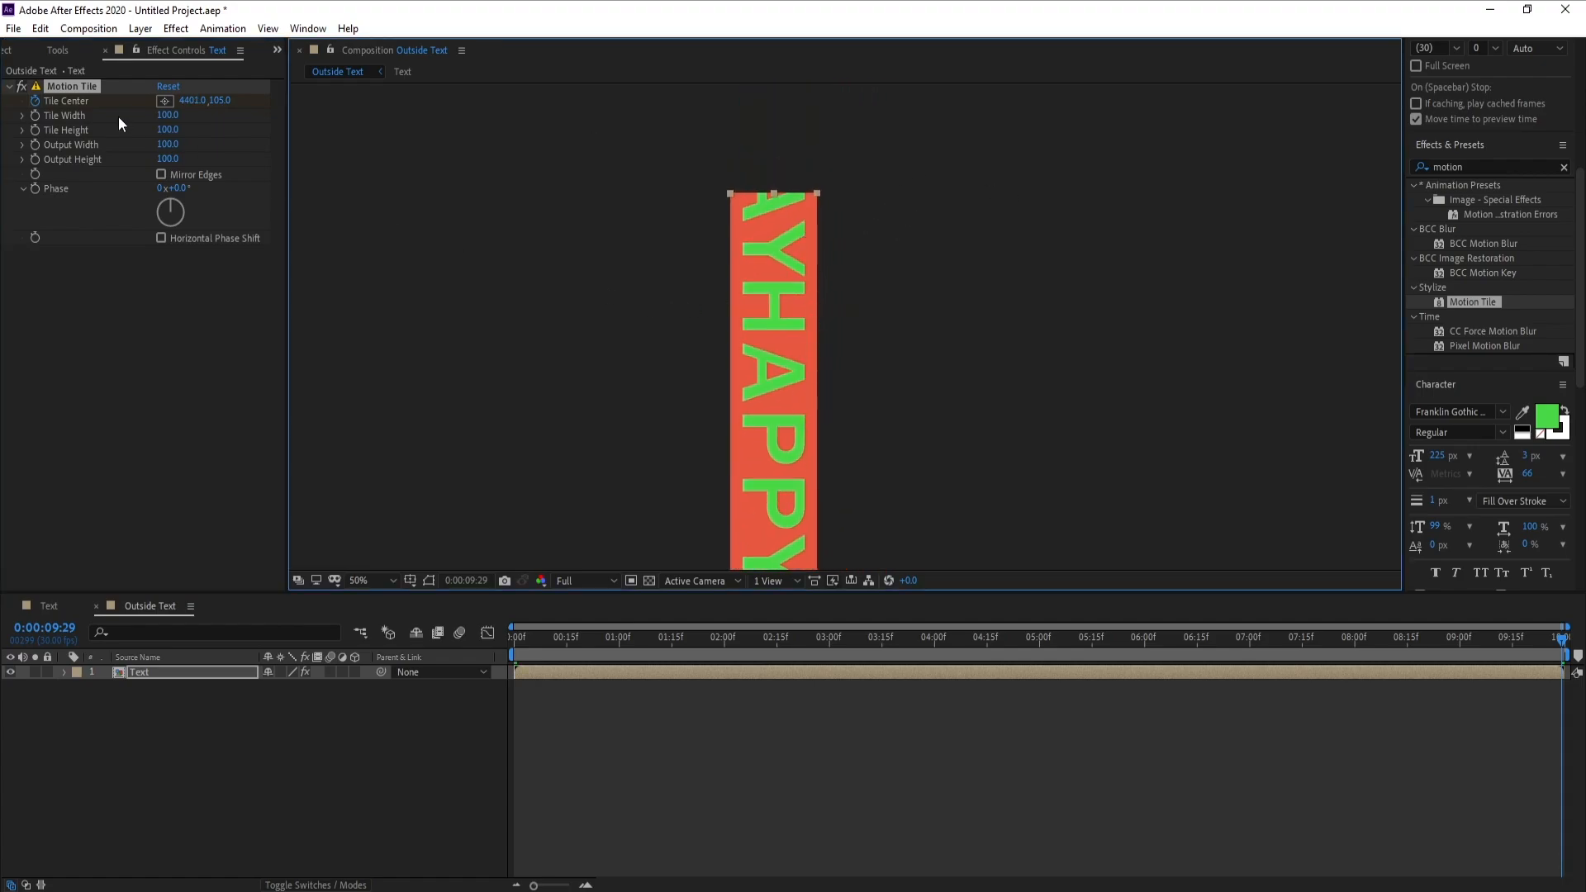
left_click_drag(185, 103, 27, 103)
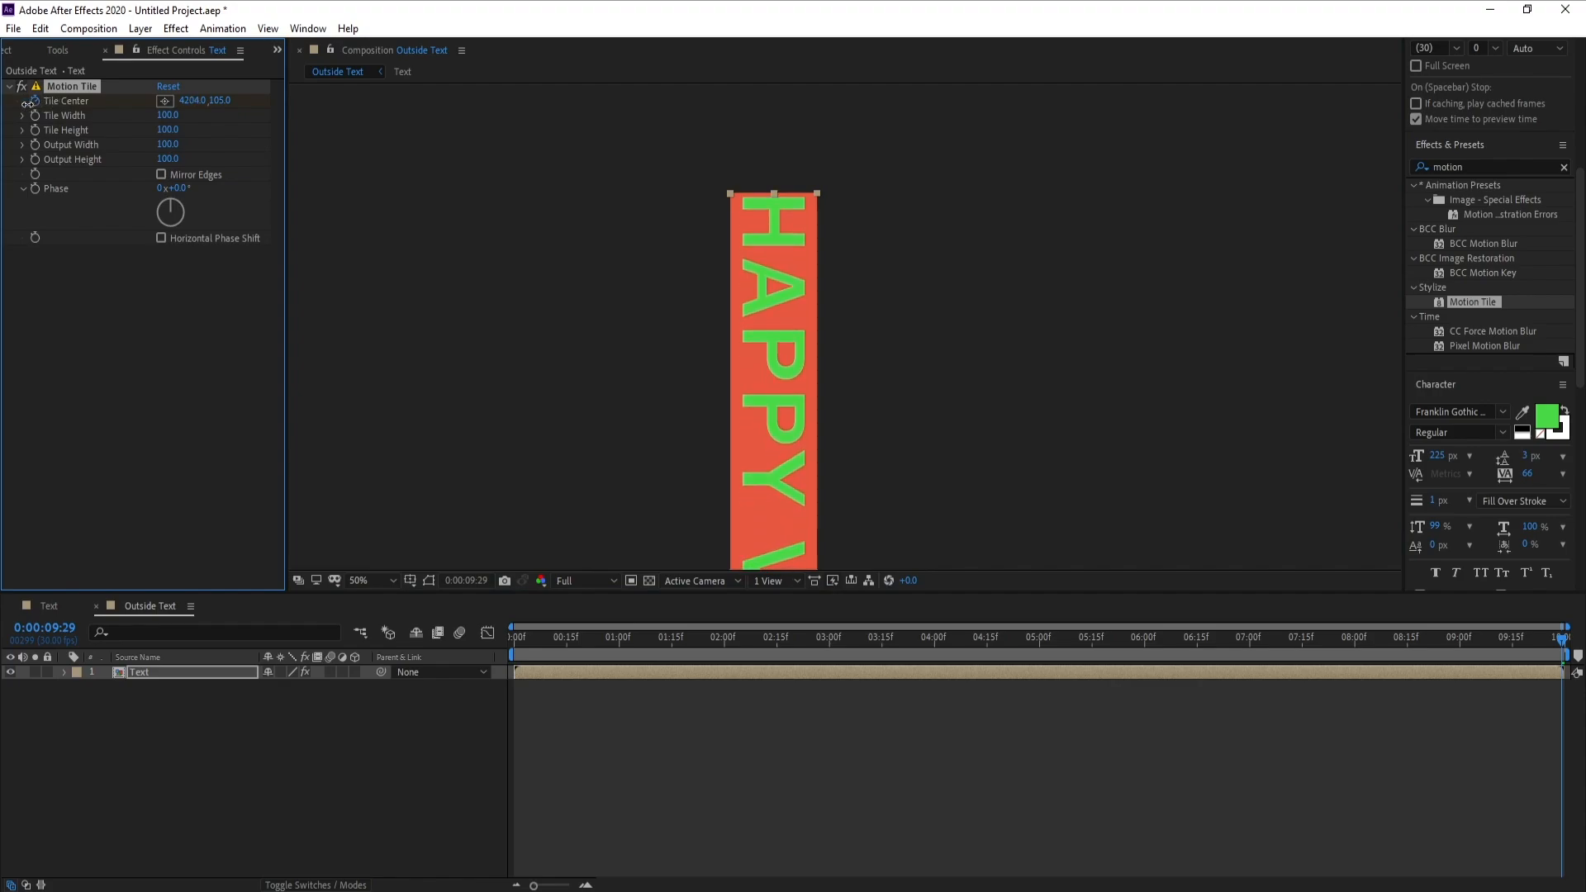
scroll(684, 367, "down", 2)
left_click_drag(687, 373, 645, 288)
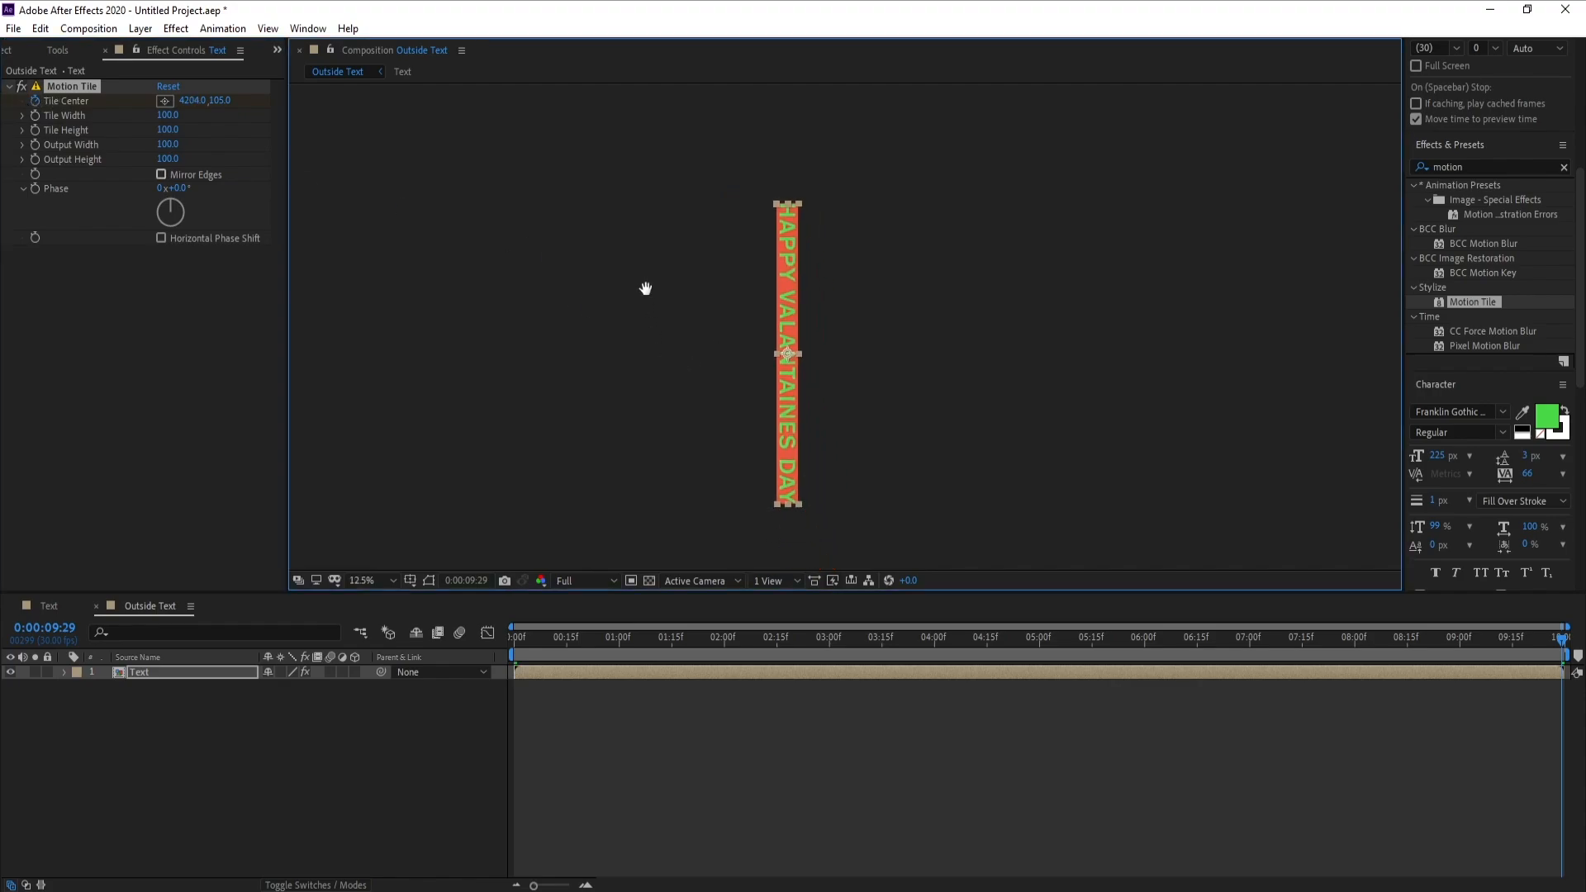
Preview the scrolling text from 0:00:01:13 and return the playhead to the first frame
left_click(664, 638)
key("space")
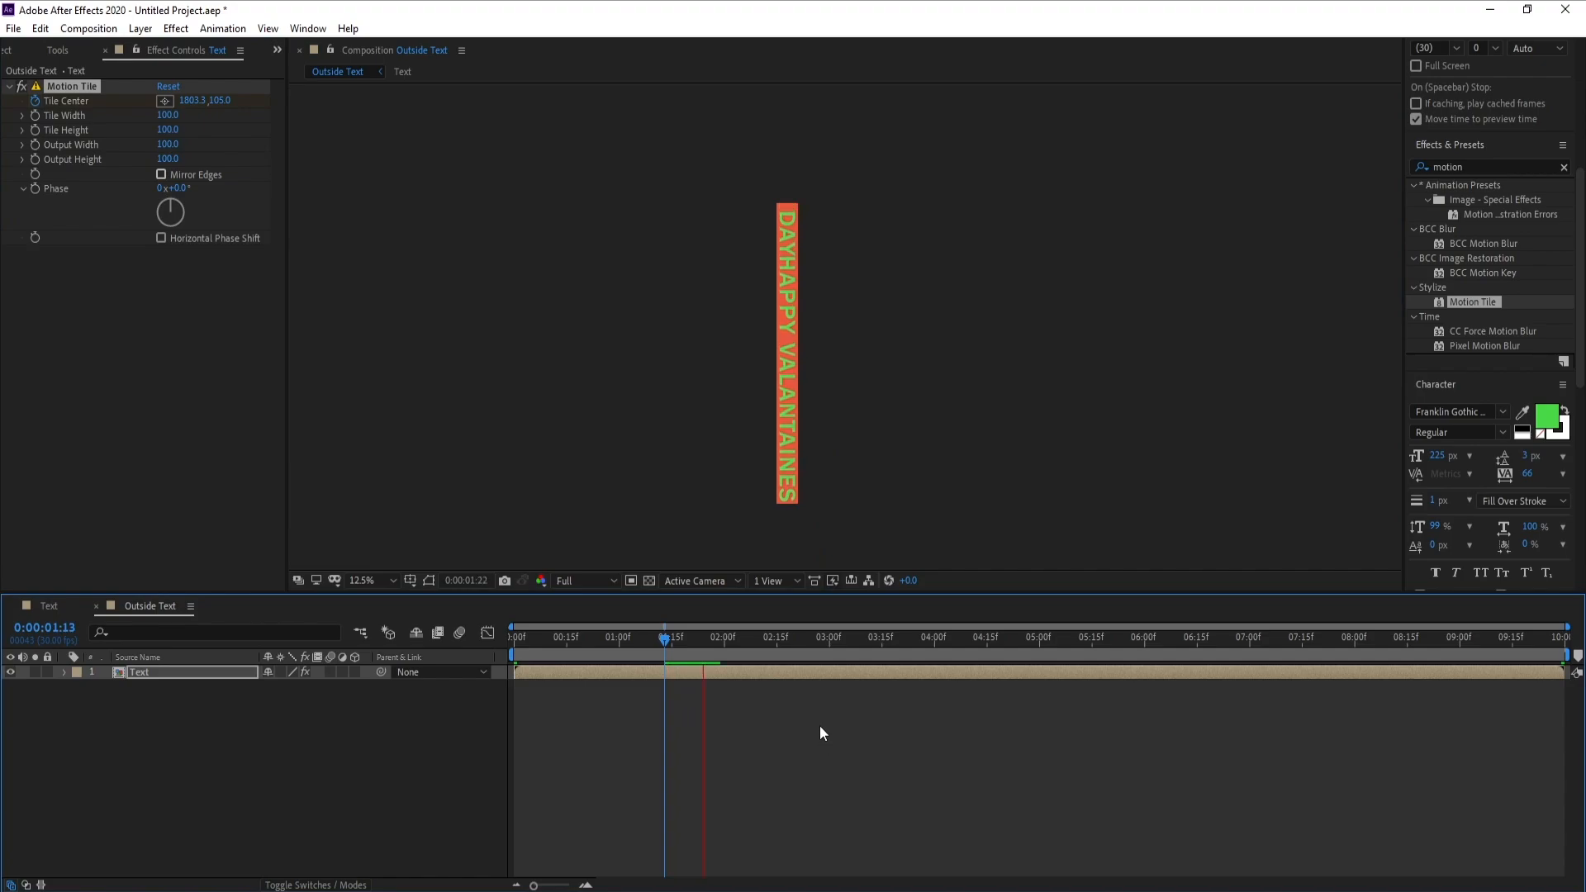
left_click_drag(668, 656, 507, 692)
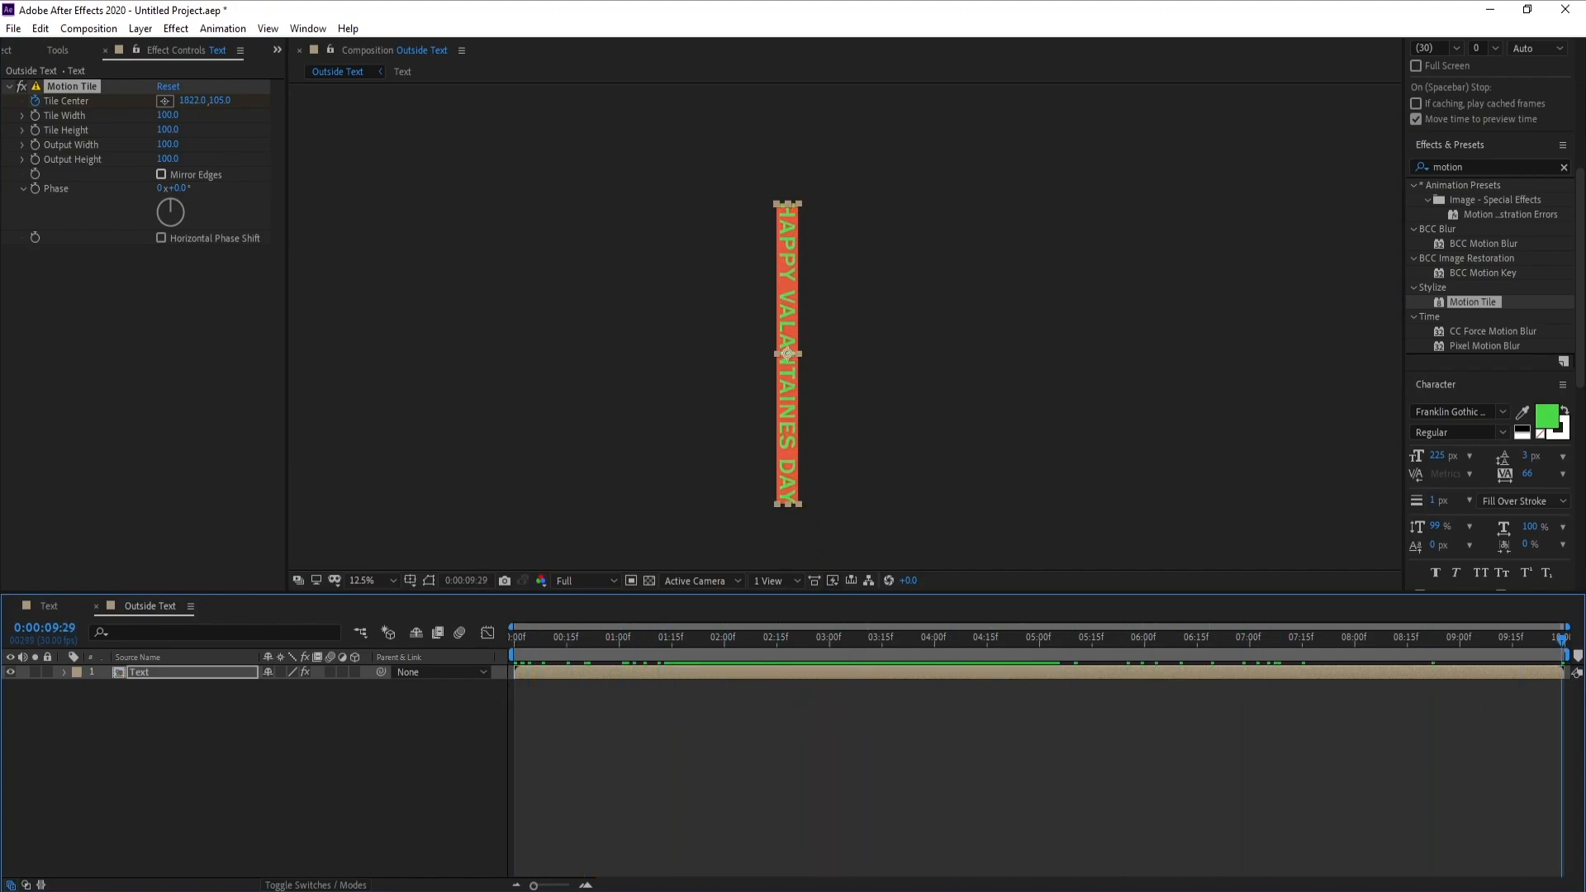
Duplicate the Outside Text composition and rename the copy Inside Text
left_click(7, 54)
left_click(73, 226)
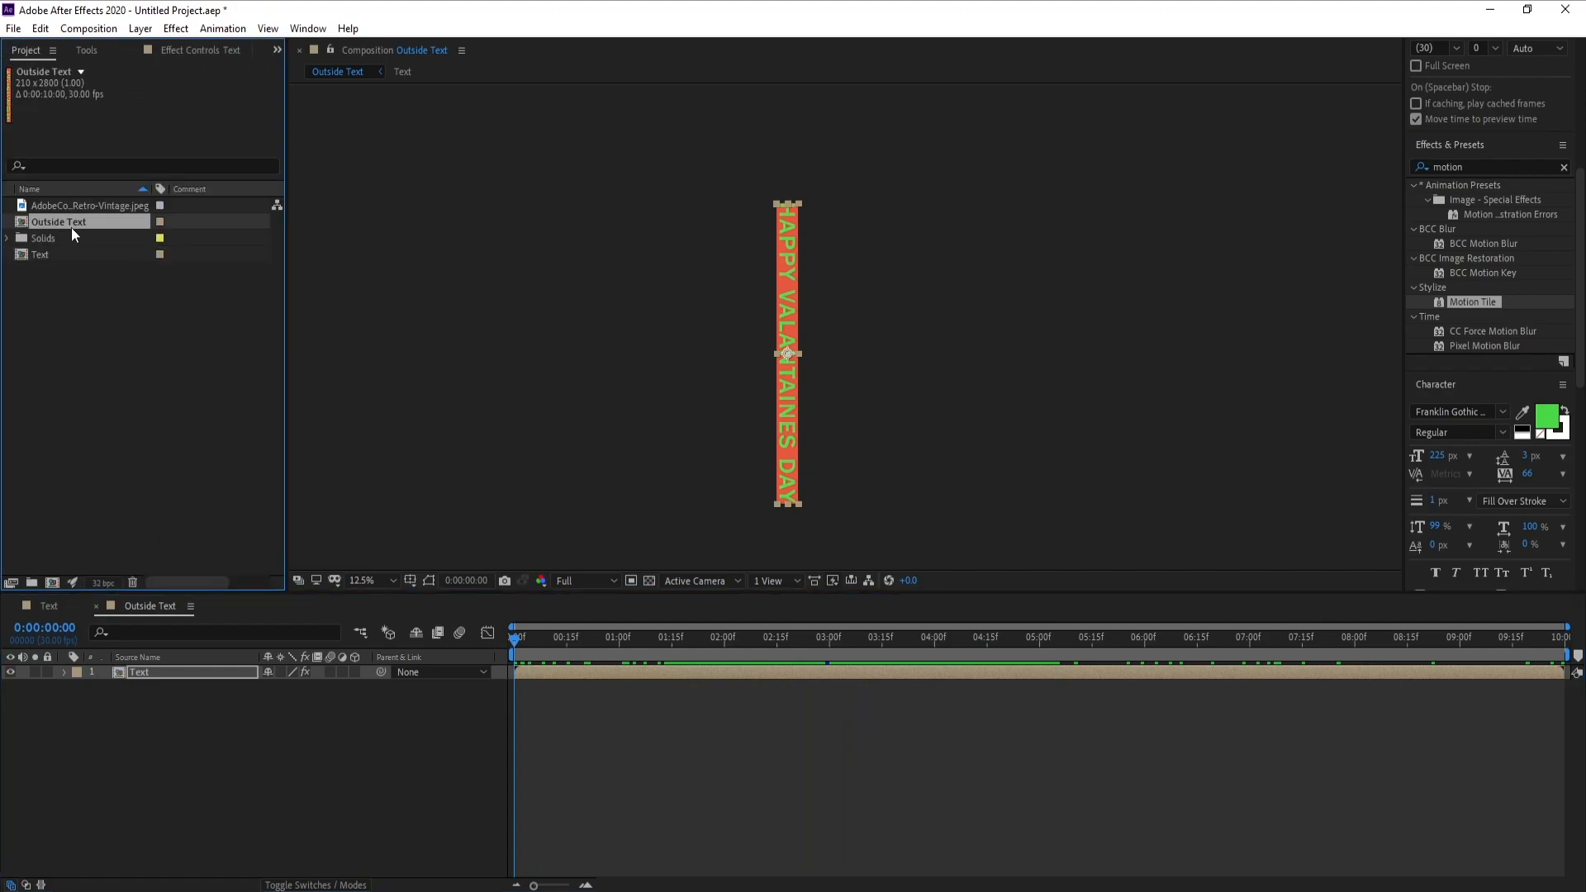
key("ctrl+d")
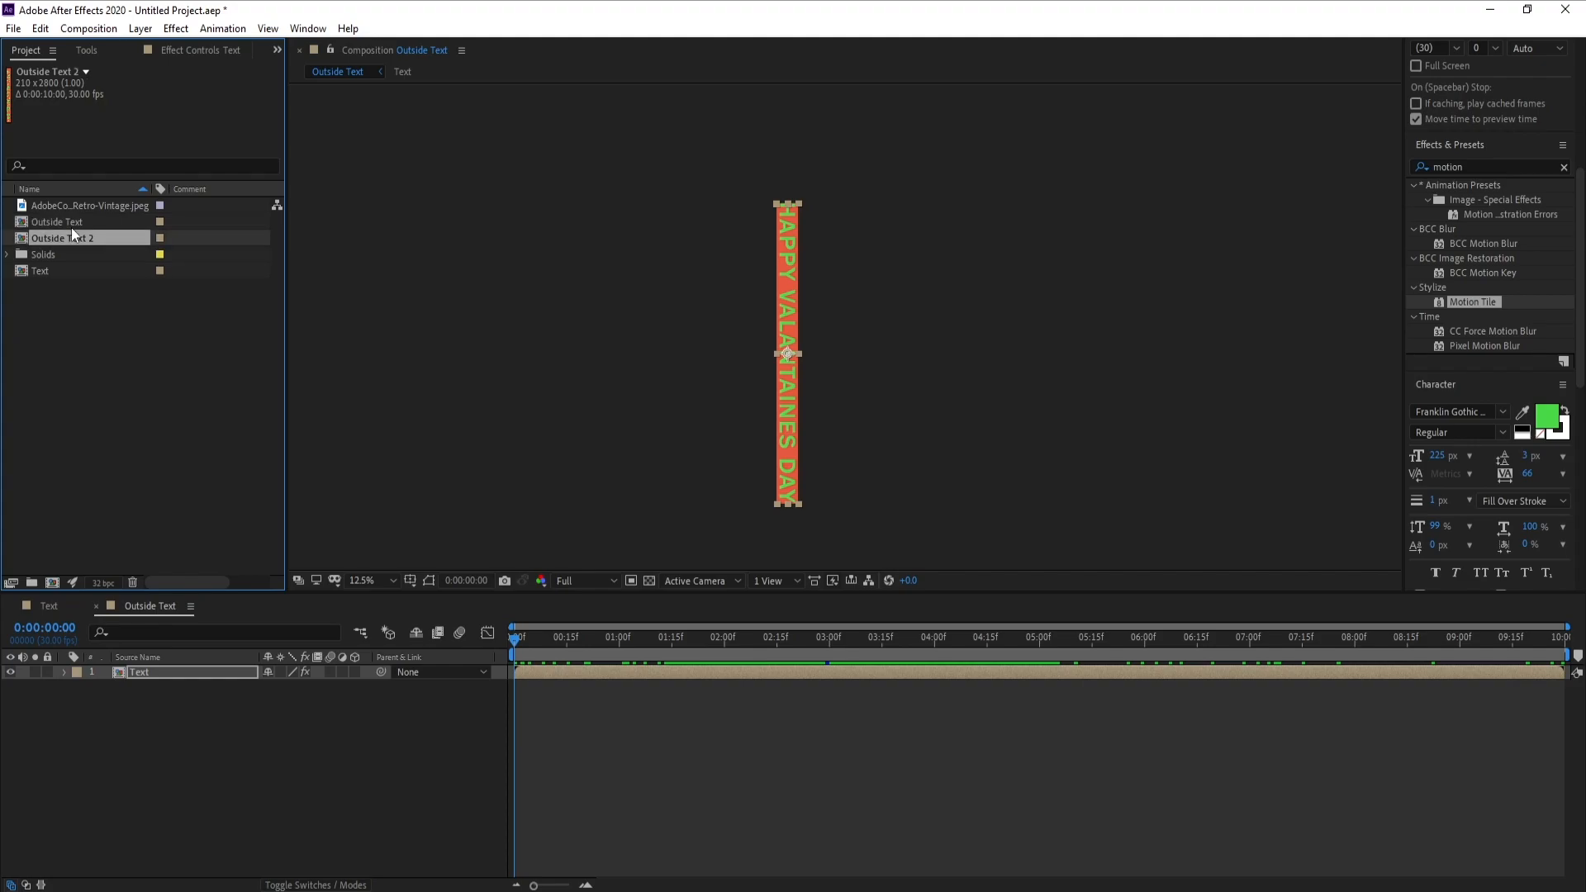
right_click(62, 235)
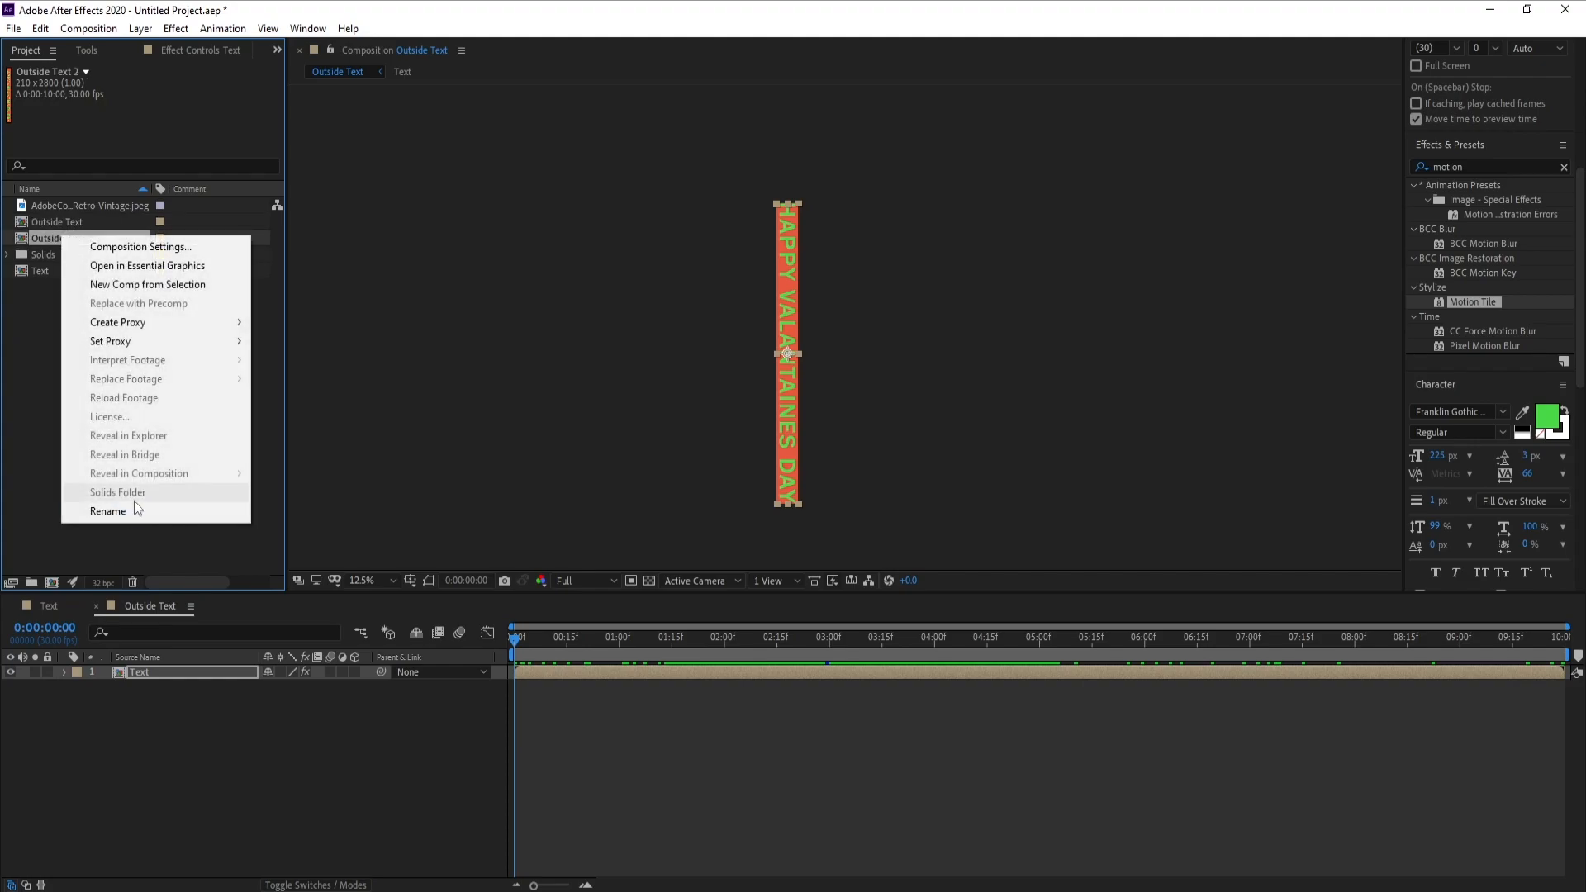
left_click(74, 511)
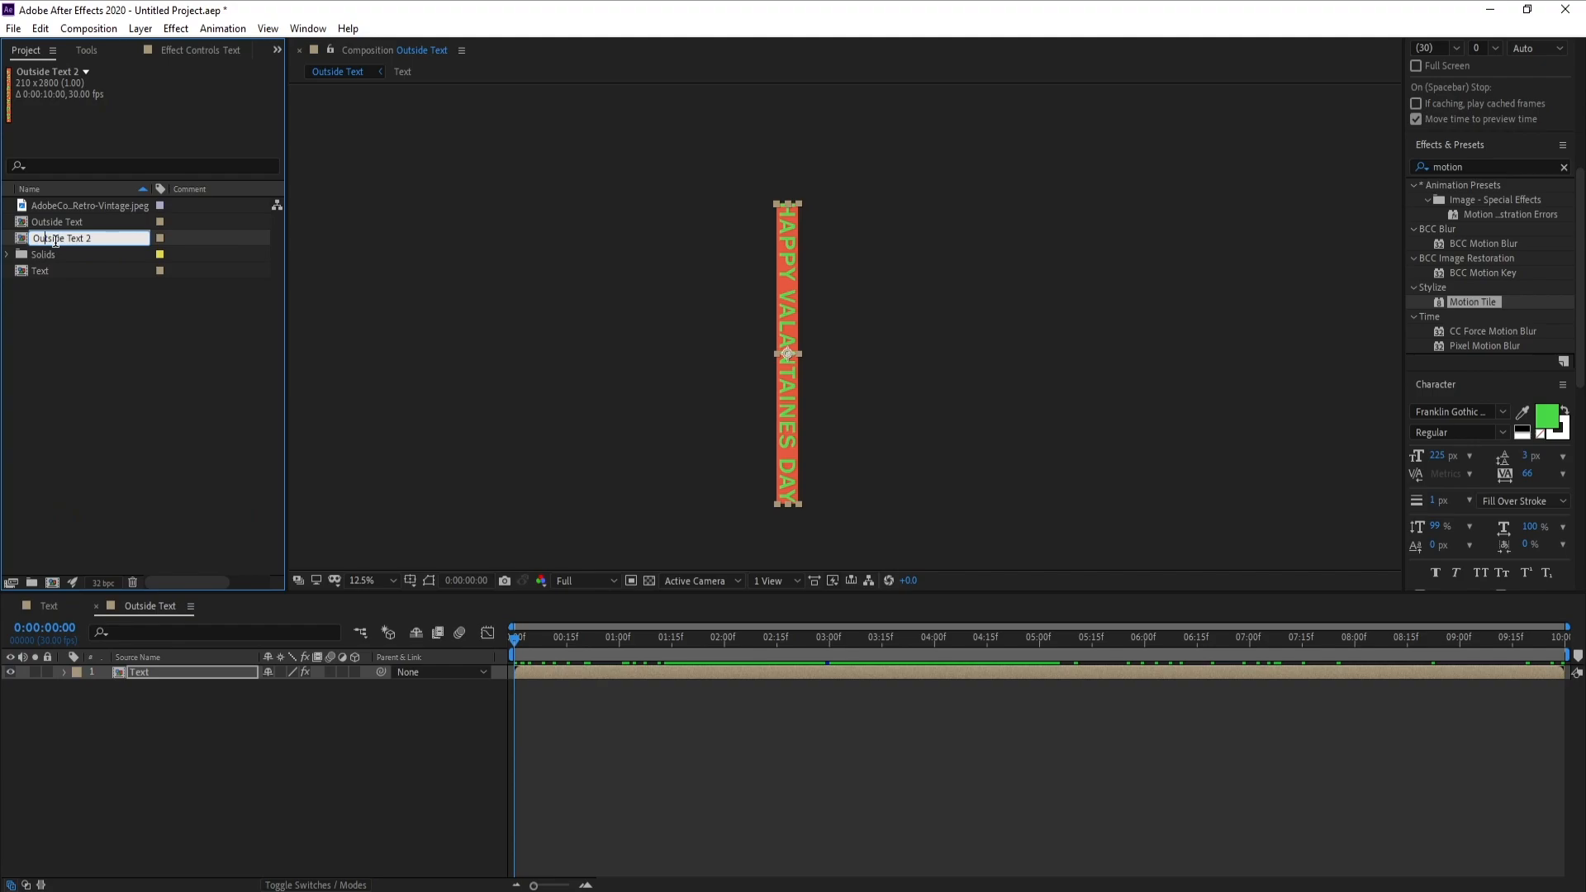
left_click_drag(48, 236, 30, 239)
type("In")
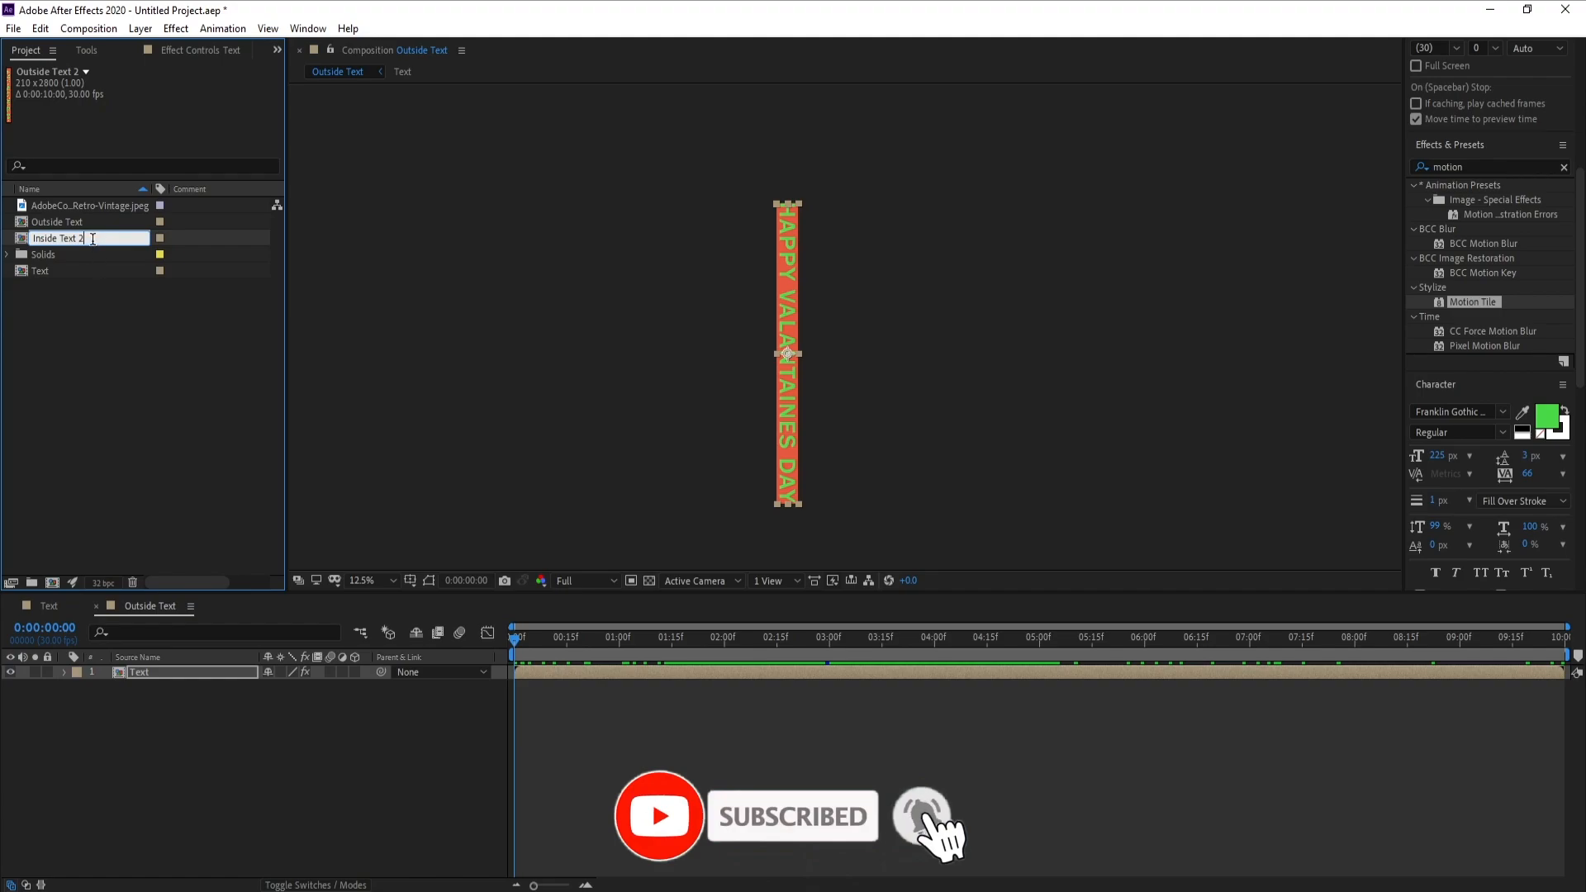
left_click_drag(89, 239, 79, 241)
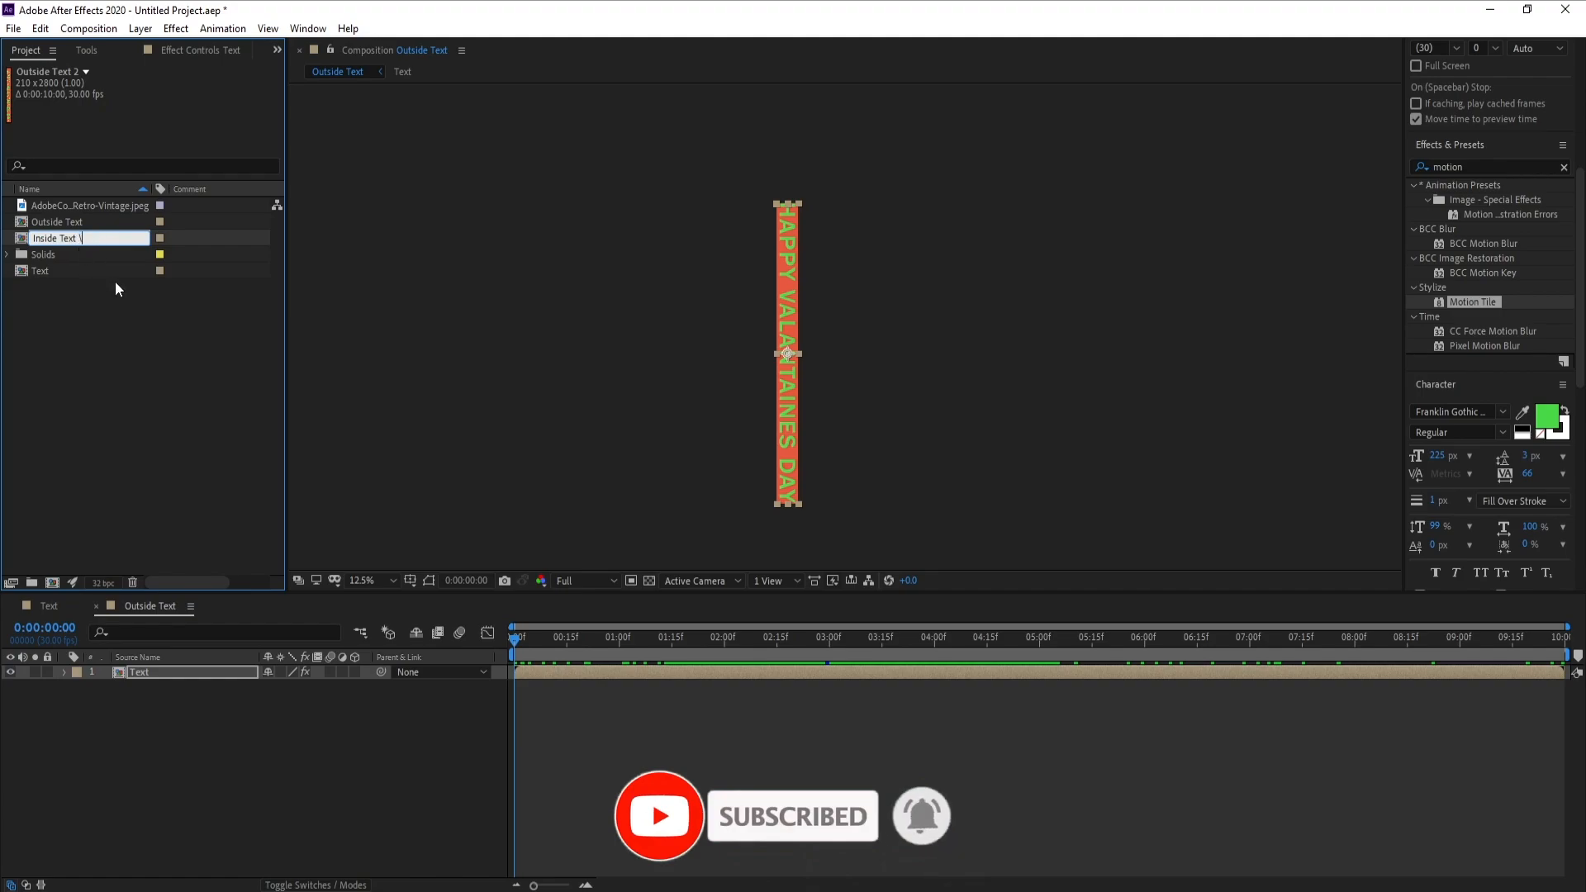
left_click(95, 326)
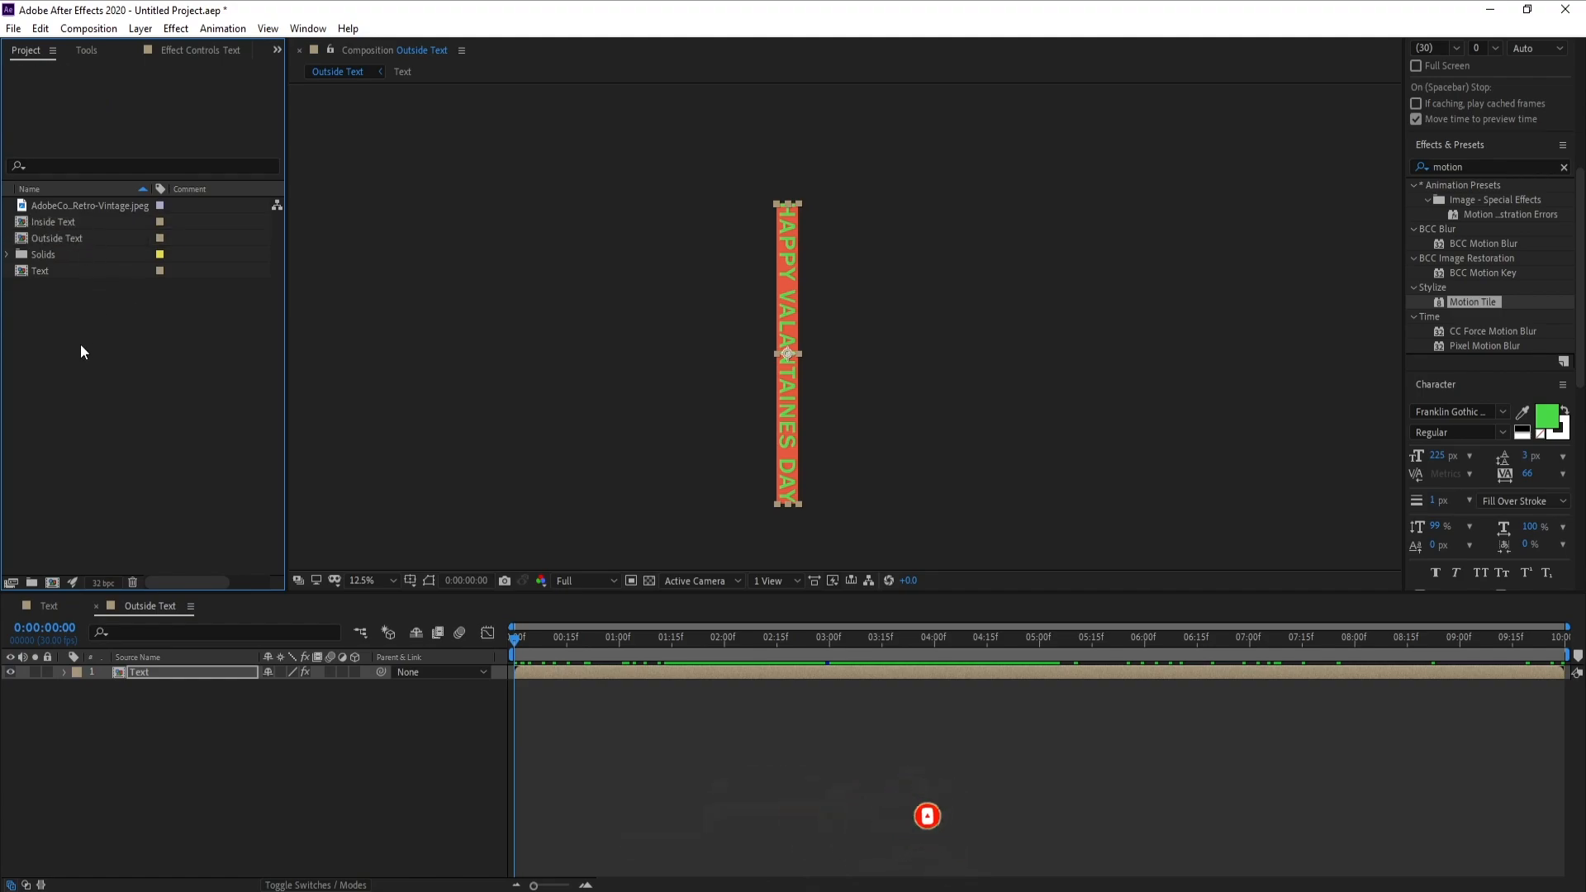
Open the Inside Text composition and apply the Tint effect to its Text layer
left_click(58, 224)
double_click(51, 228)
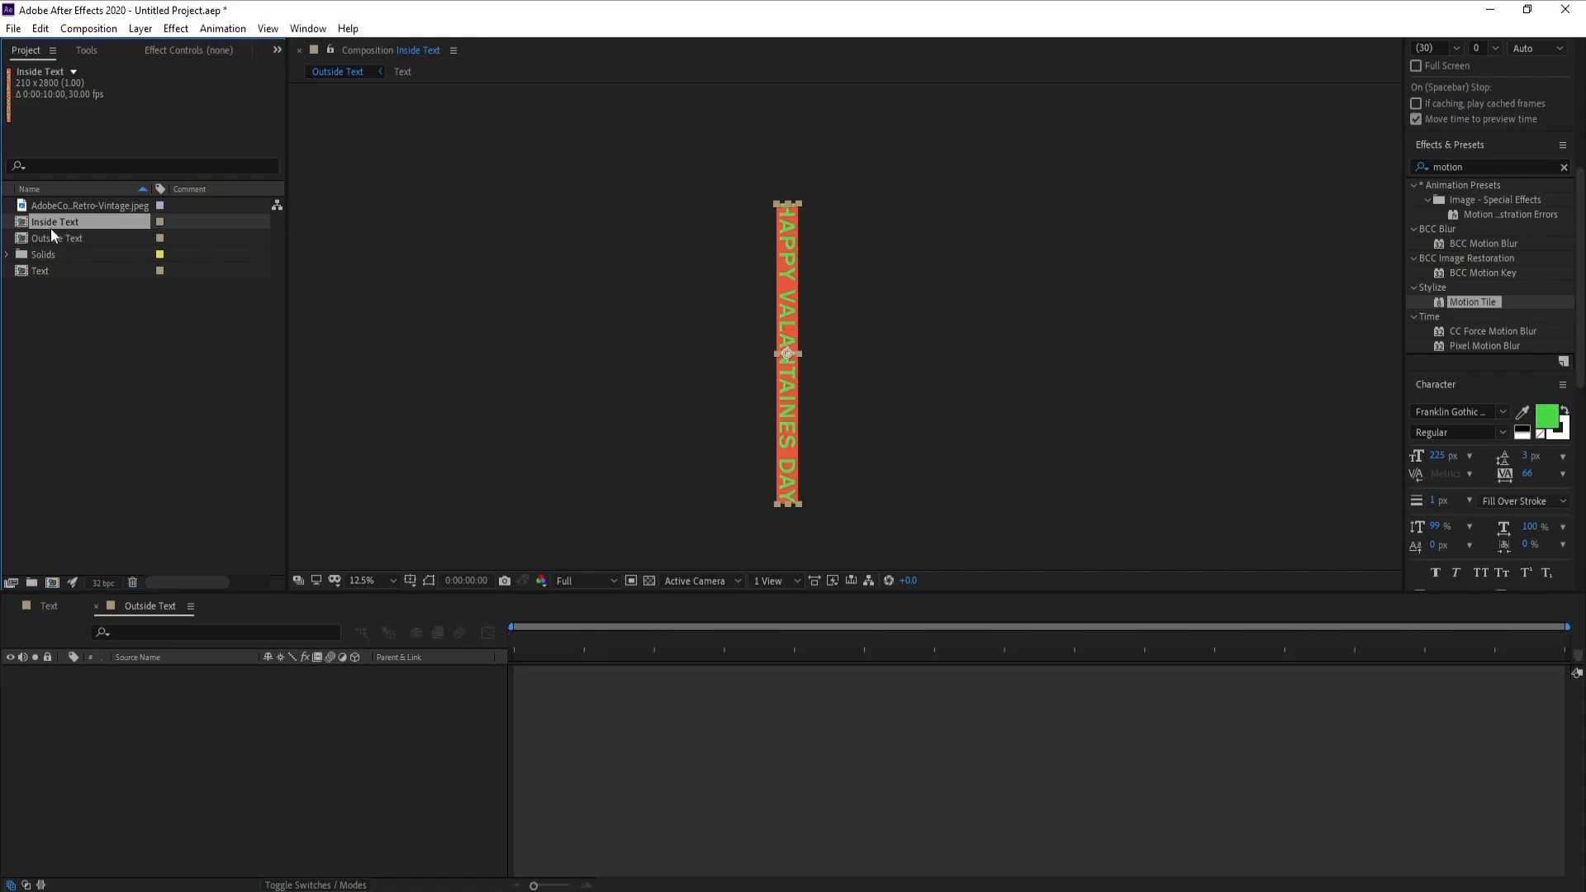
mouse_move(511, 641)
left_mouse_down()
mouse_move(676, 647)
mouse_move(498, 654)
left_mouse_up()
left_click(166, 671)
key("period")
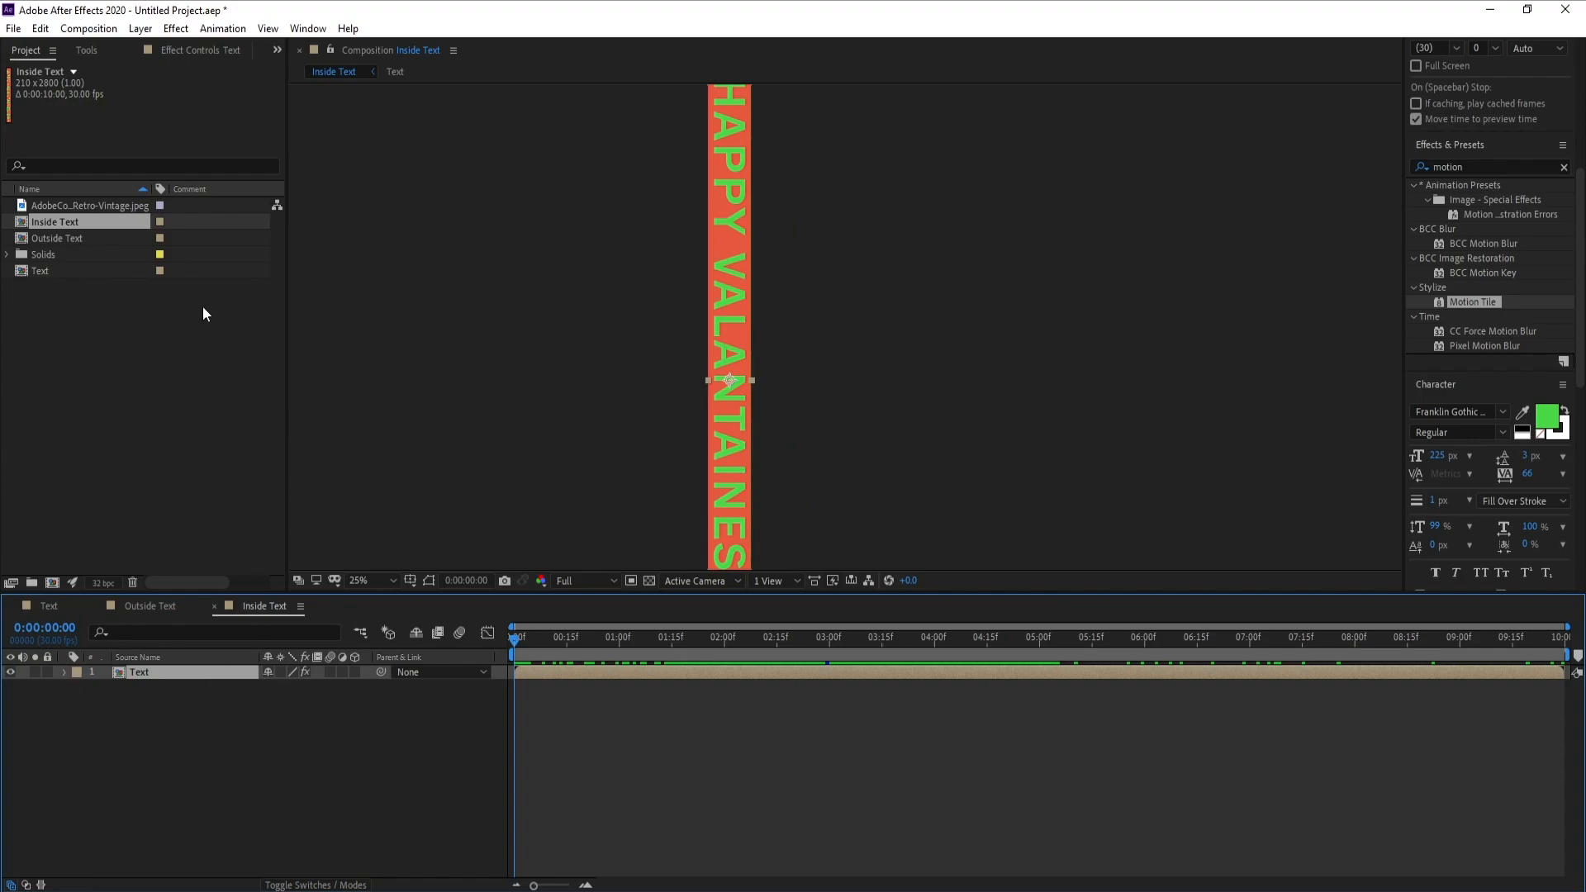
left_click(176, 29)
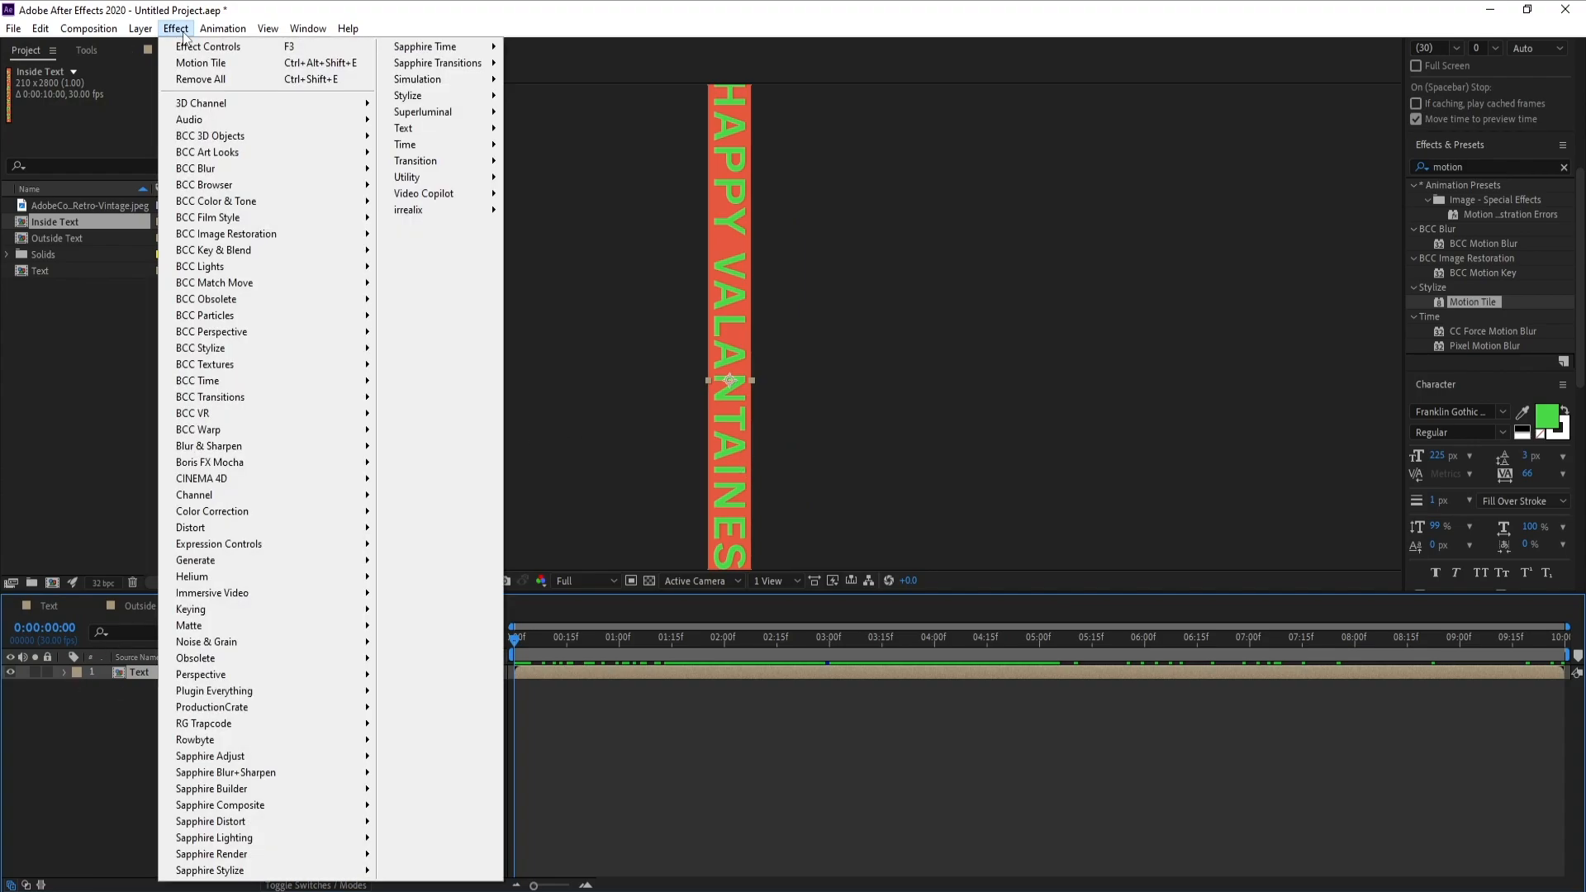
mouse_move(315, 519)
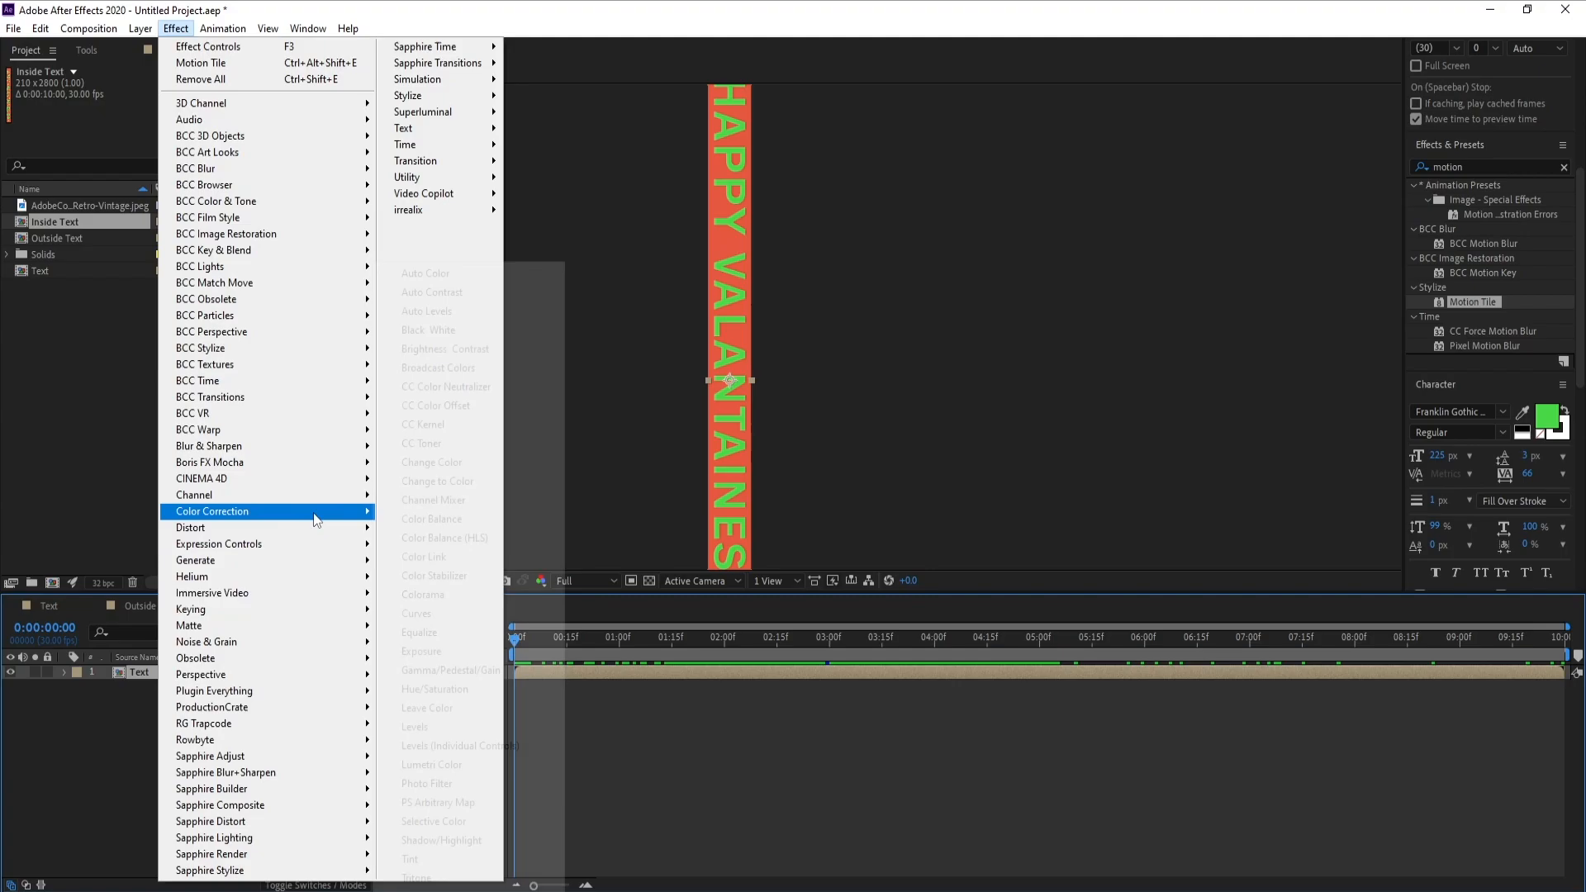
left_click(410, 858)
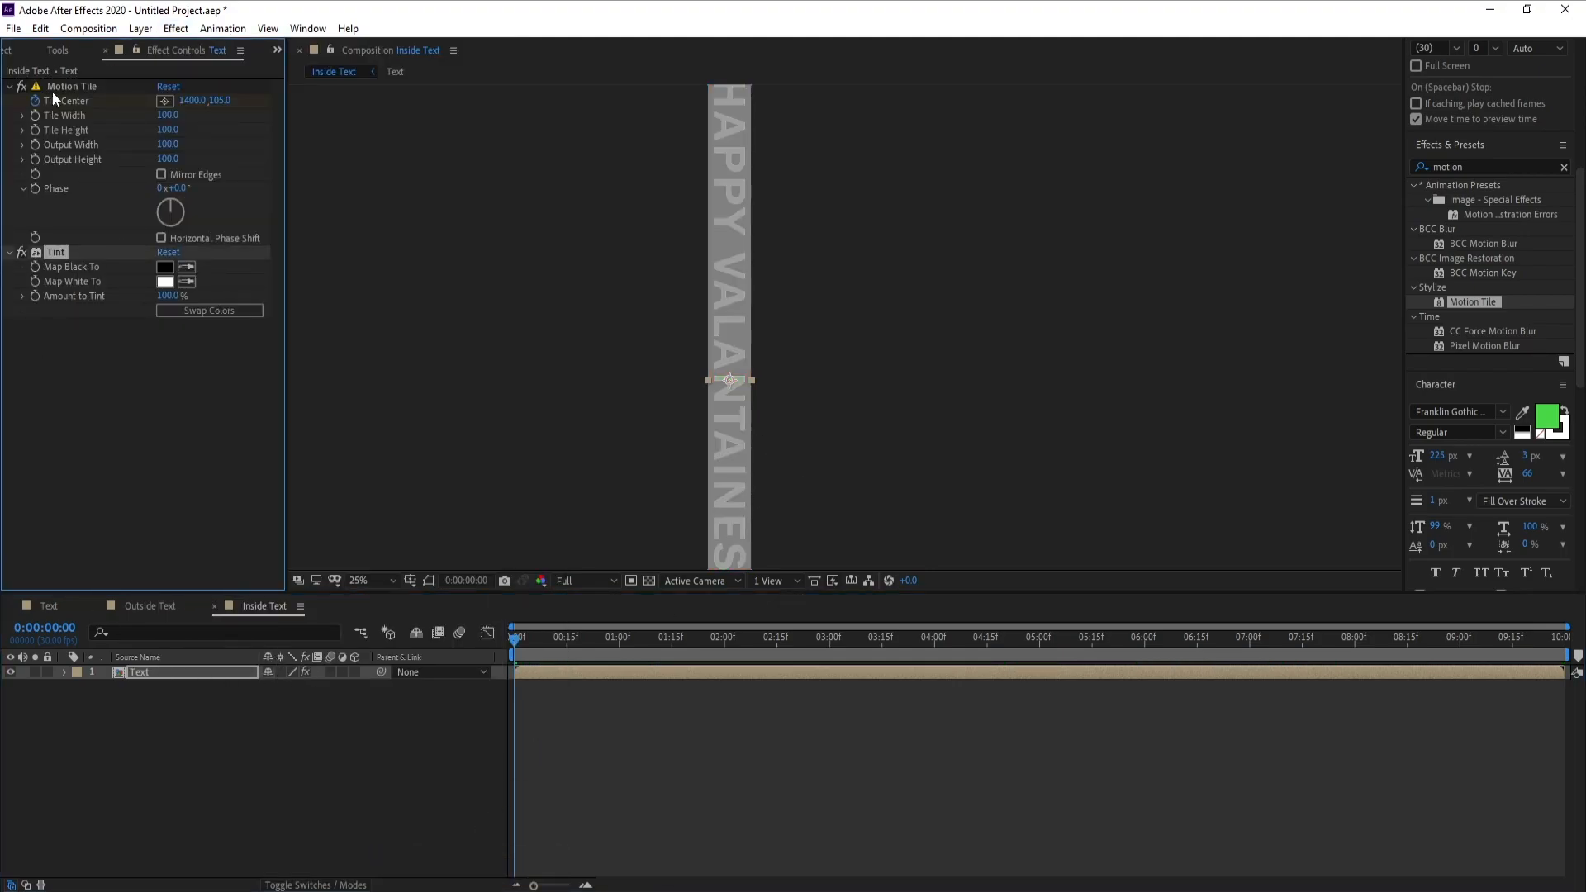
Place the AdobeColor-Retro-Vintage.jpeg palette image above the Text layer in the Inside Text composition
left_click(7, 50)
left_click(60, 206)
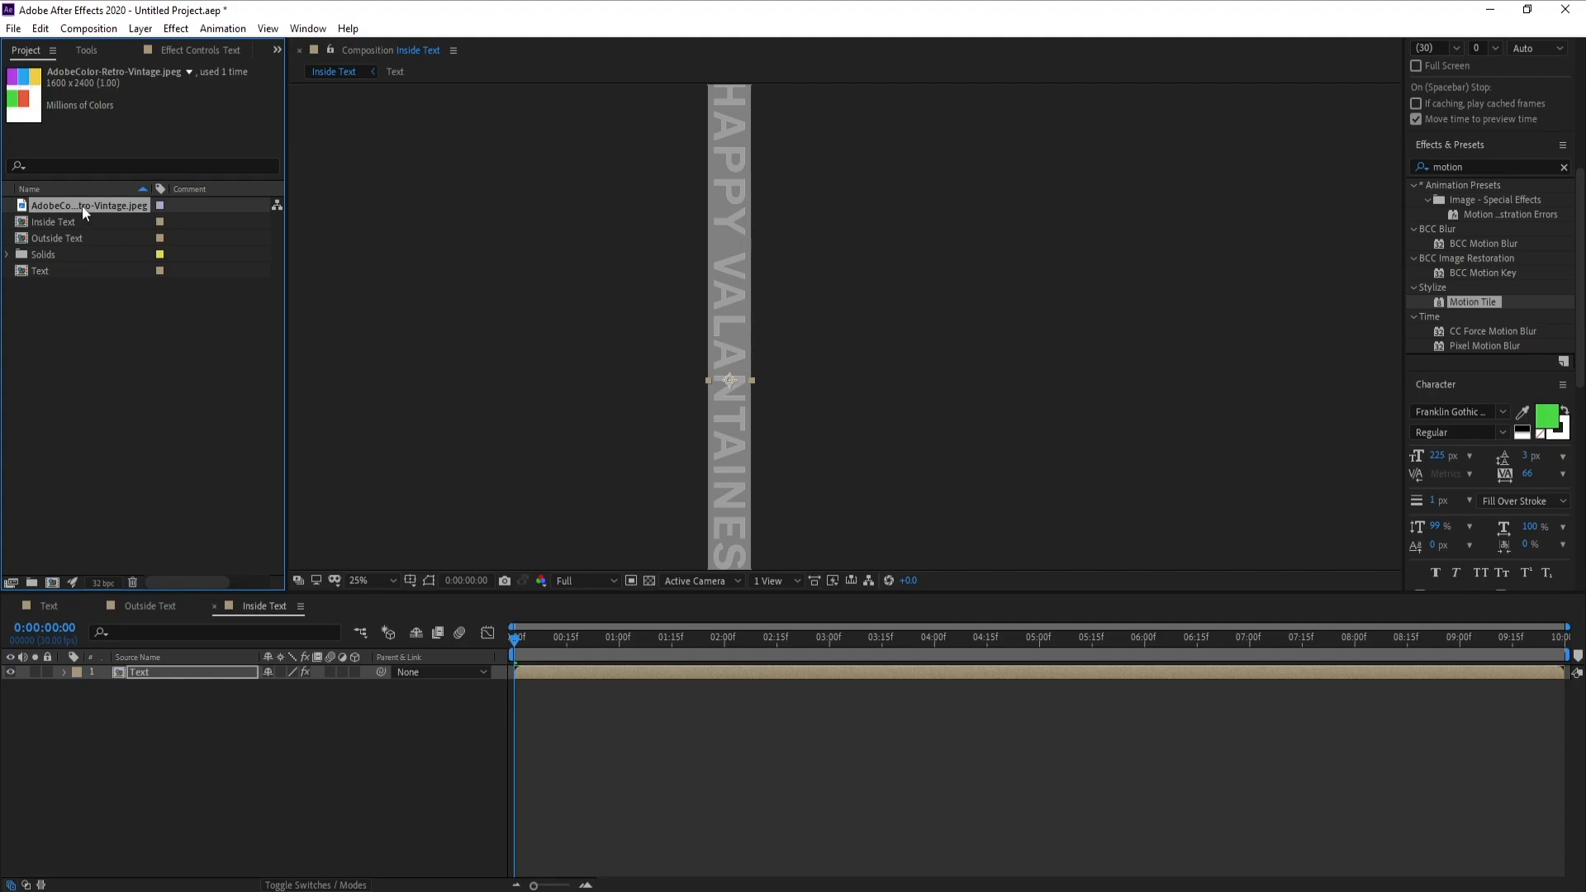
left_click_drag(82, 205, 167, 667)
left_click(210, 55)
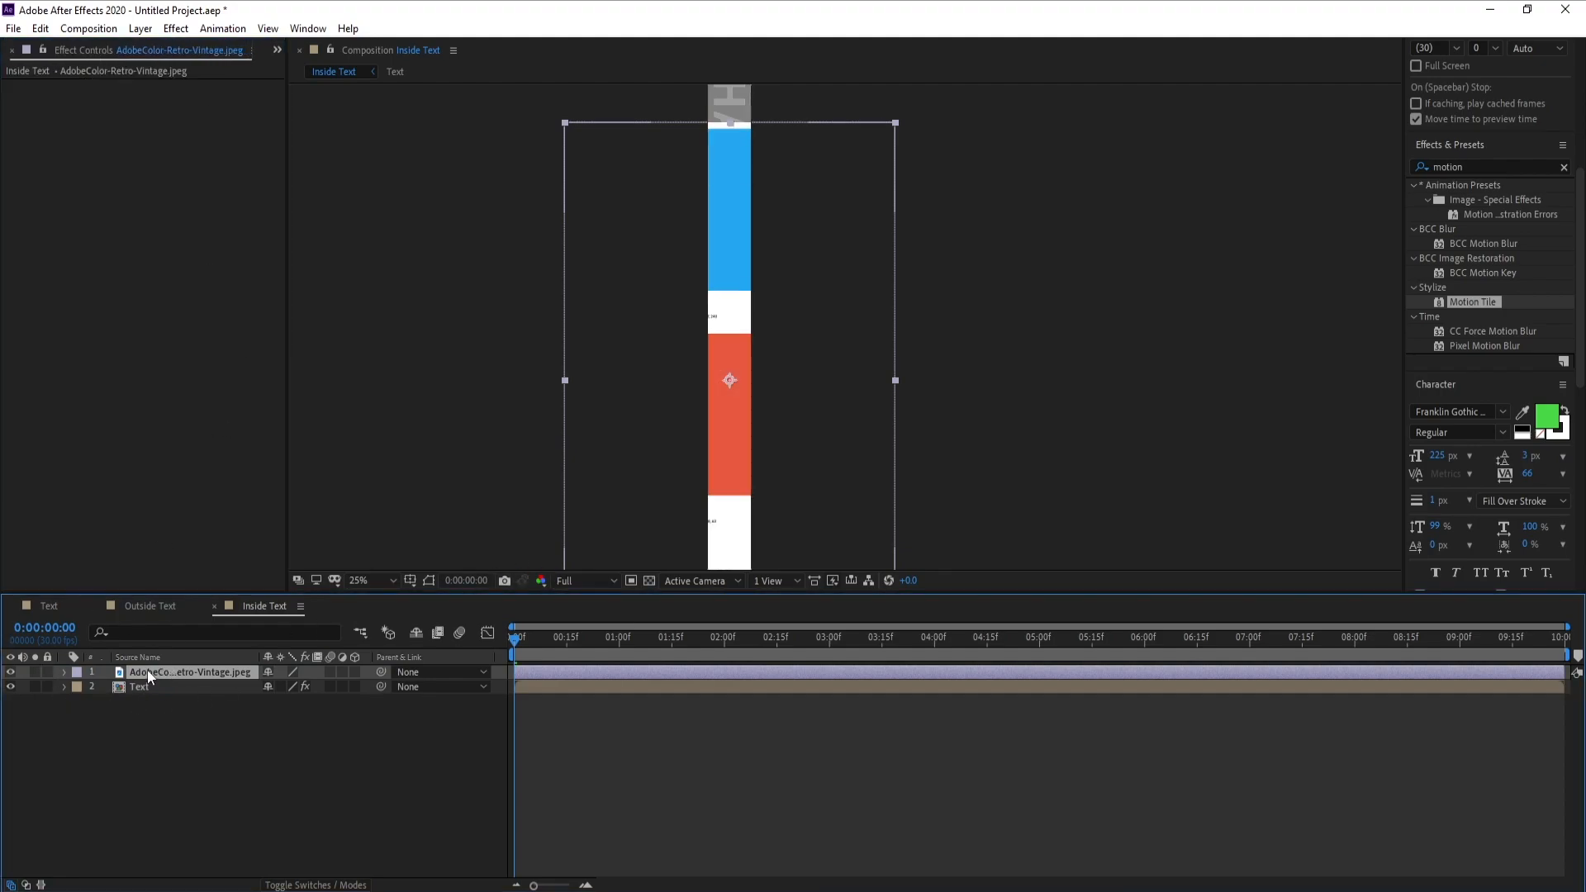
Scale the palette image to 32% and move it so its purple and green swatches lie over the strip
key("s")
left_click_drag(285, 687, 236, 692)
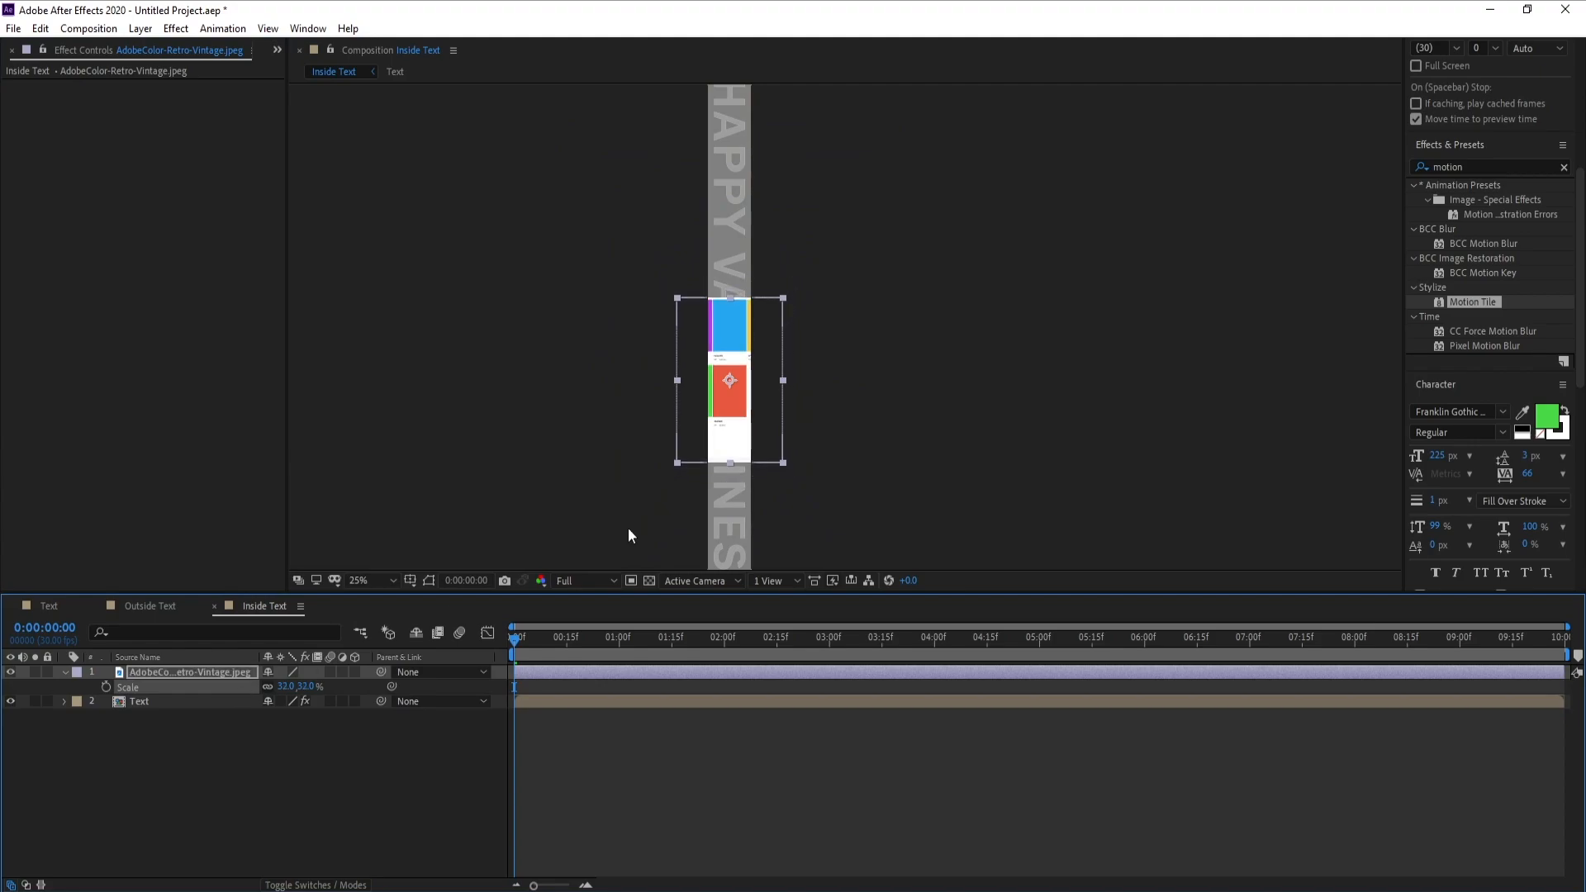
left_click_drag(704, 435, 739, 443)
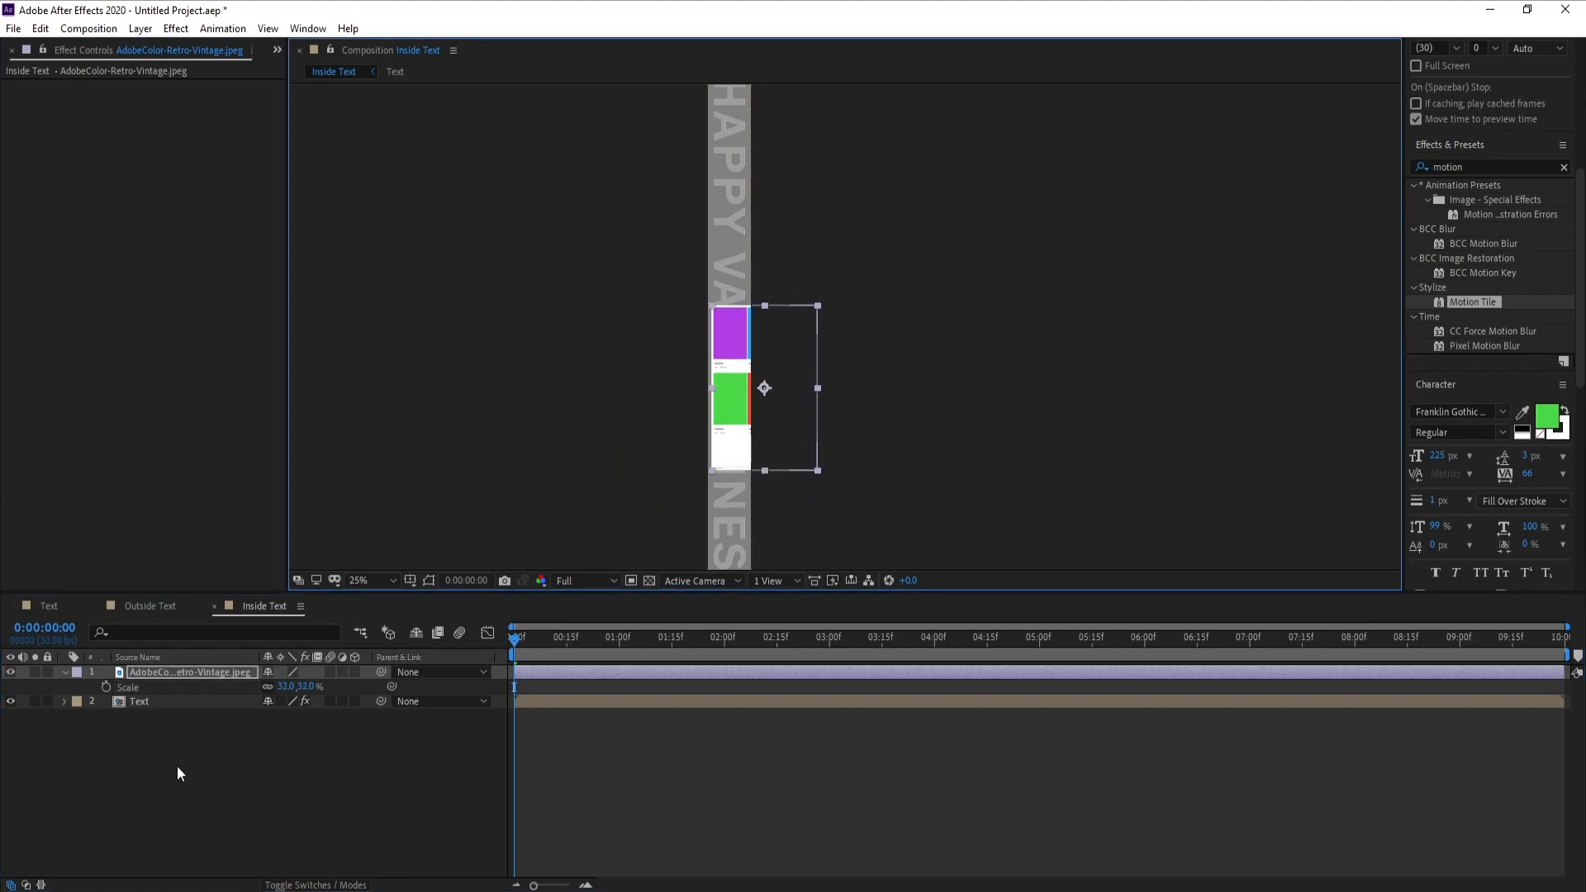
left_click(152, 700)
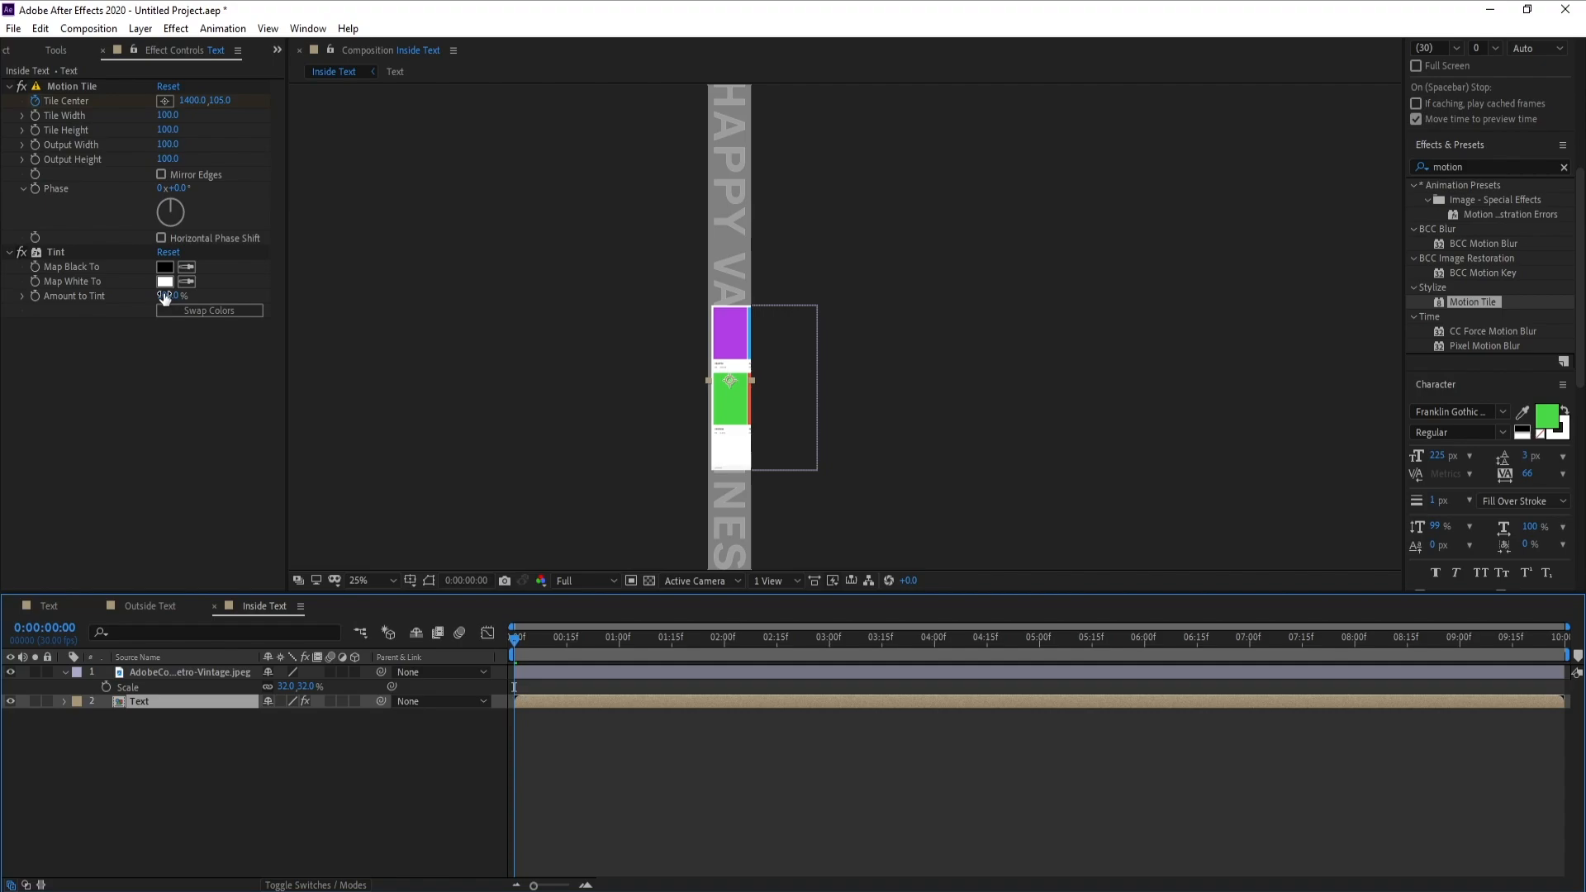
left_click_drag(771, 416, 767, 418)
Set the Tint's Map White To to the palette's green swatch and Map Black To to its red swatch, and hide the palette image
left_click(167, 698)
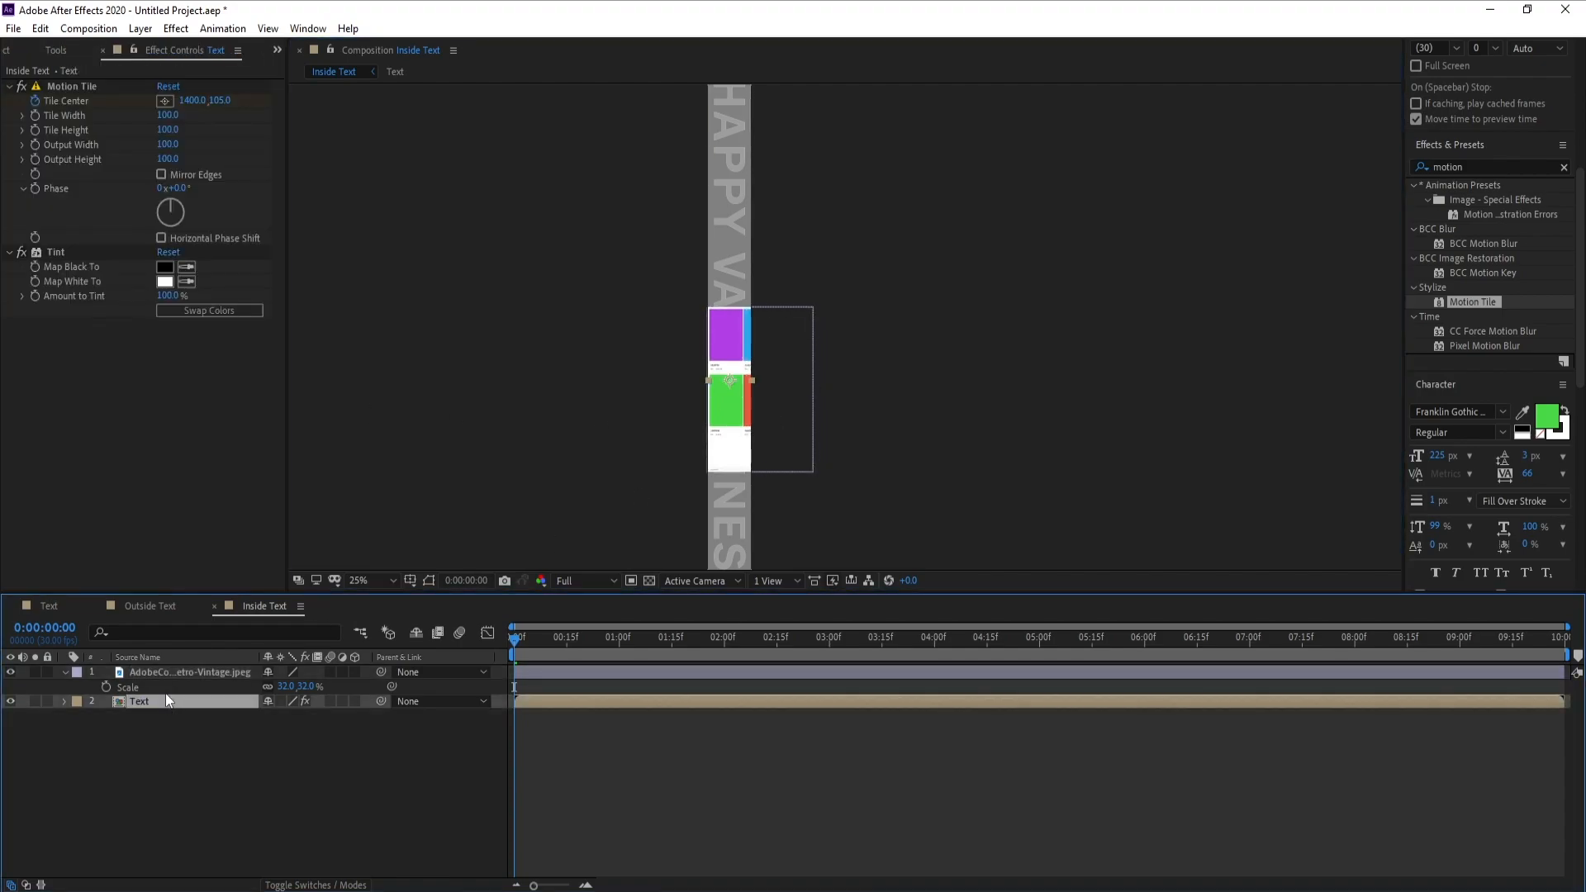
left_click(186, 284)
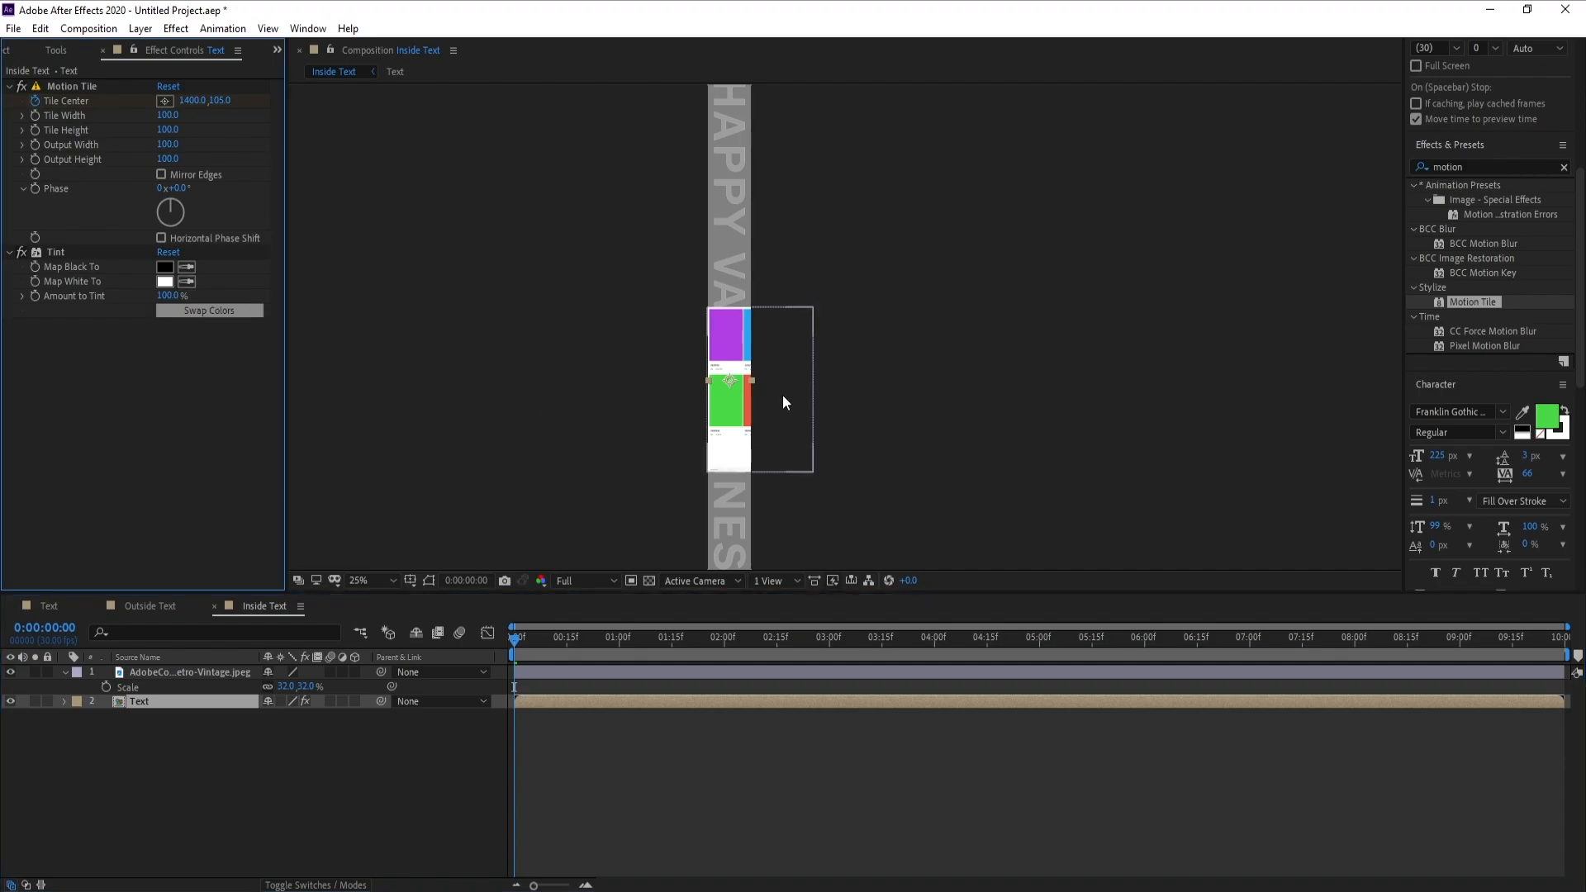
left_click(191, 284)
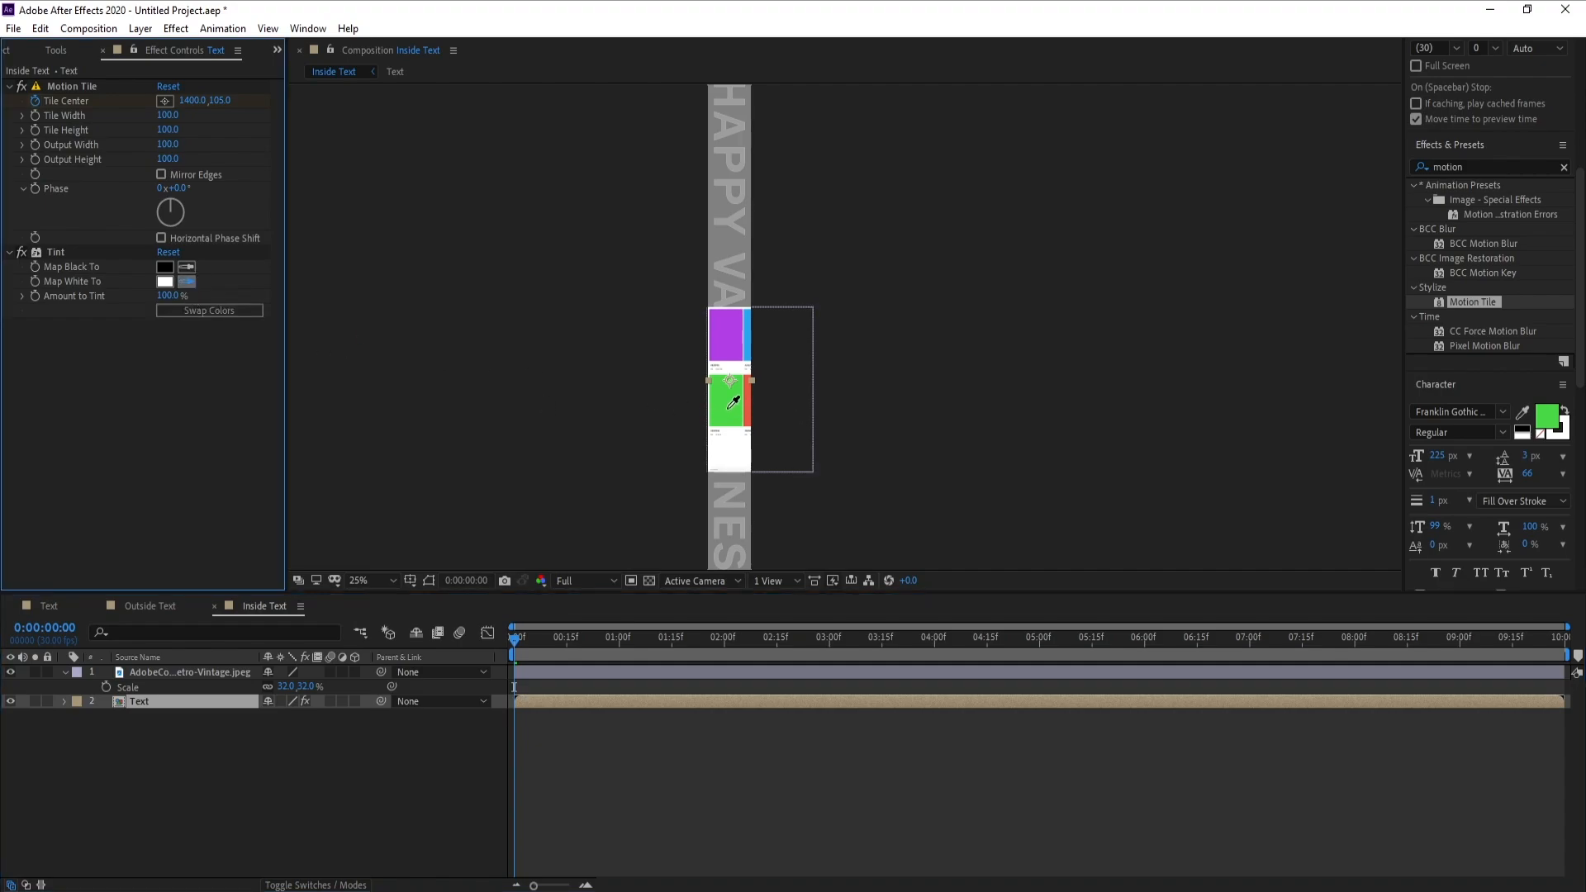
left_click(731, 403)
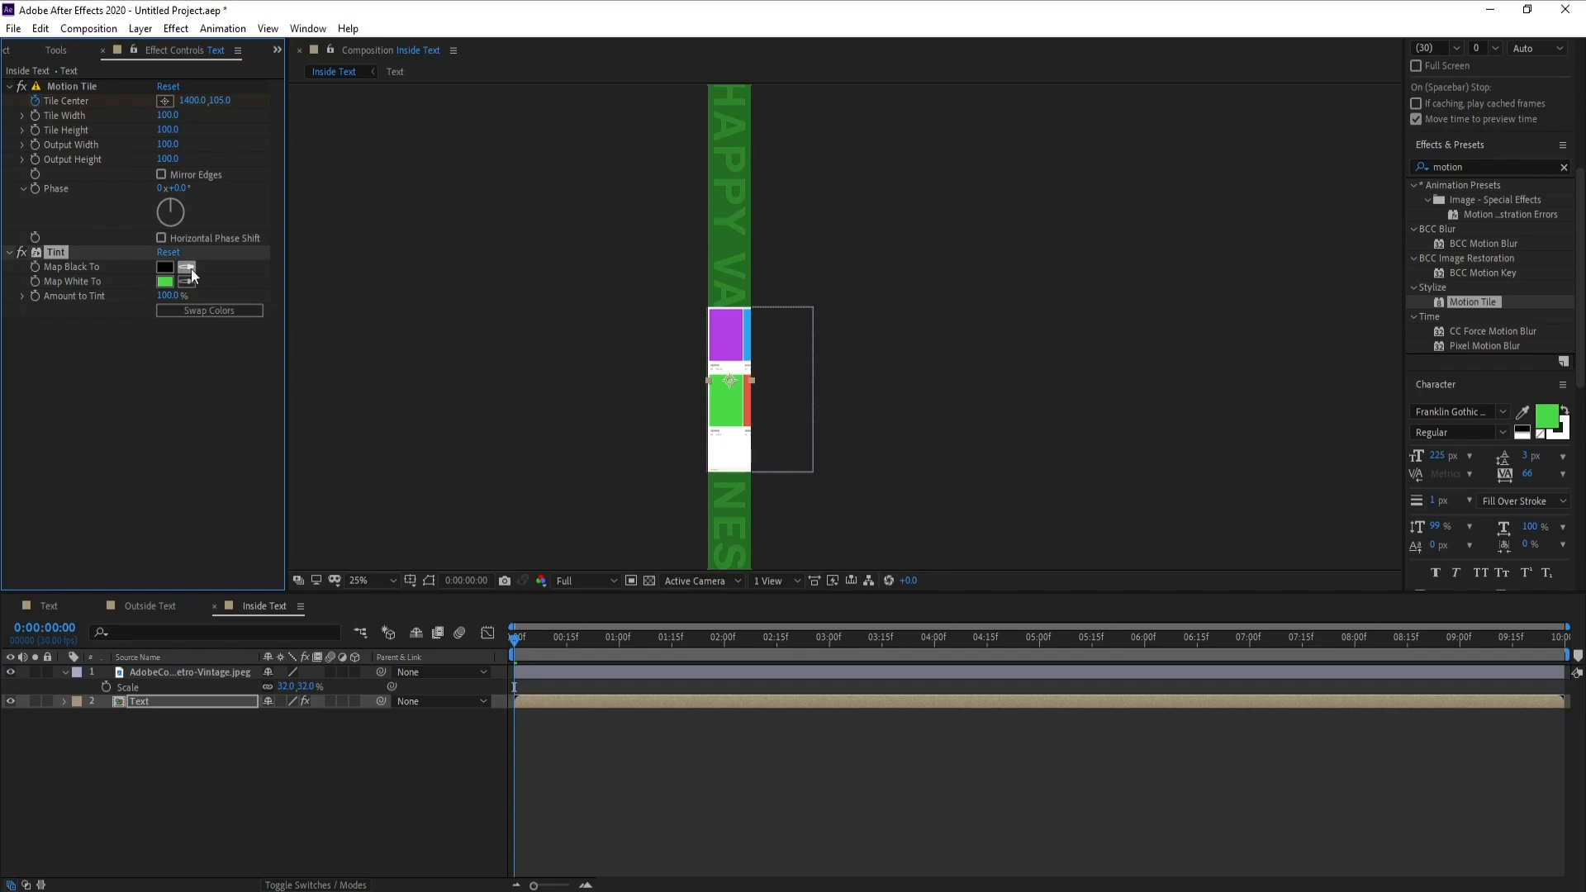
left_click(748, 400)
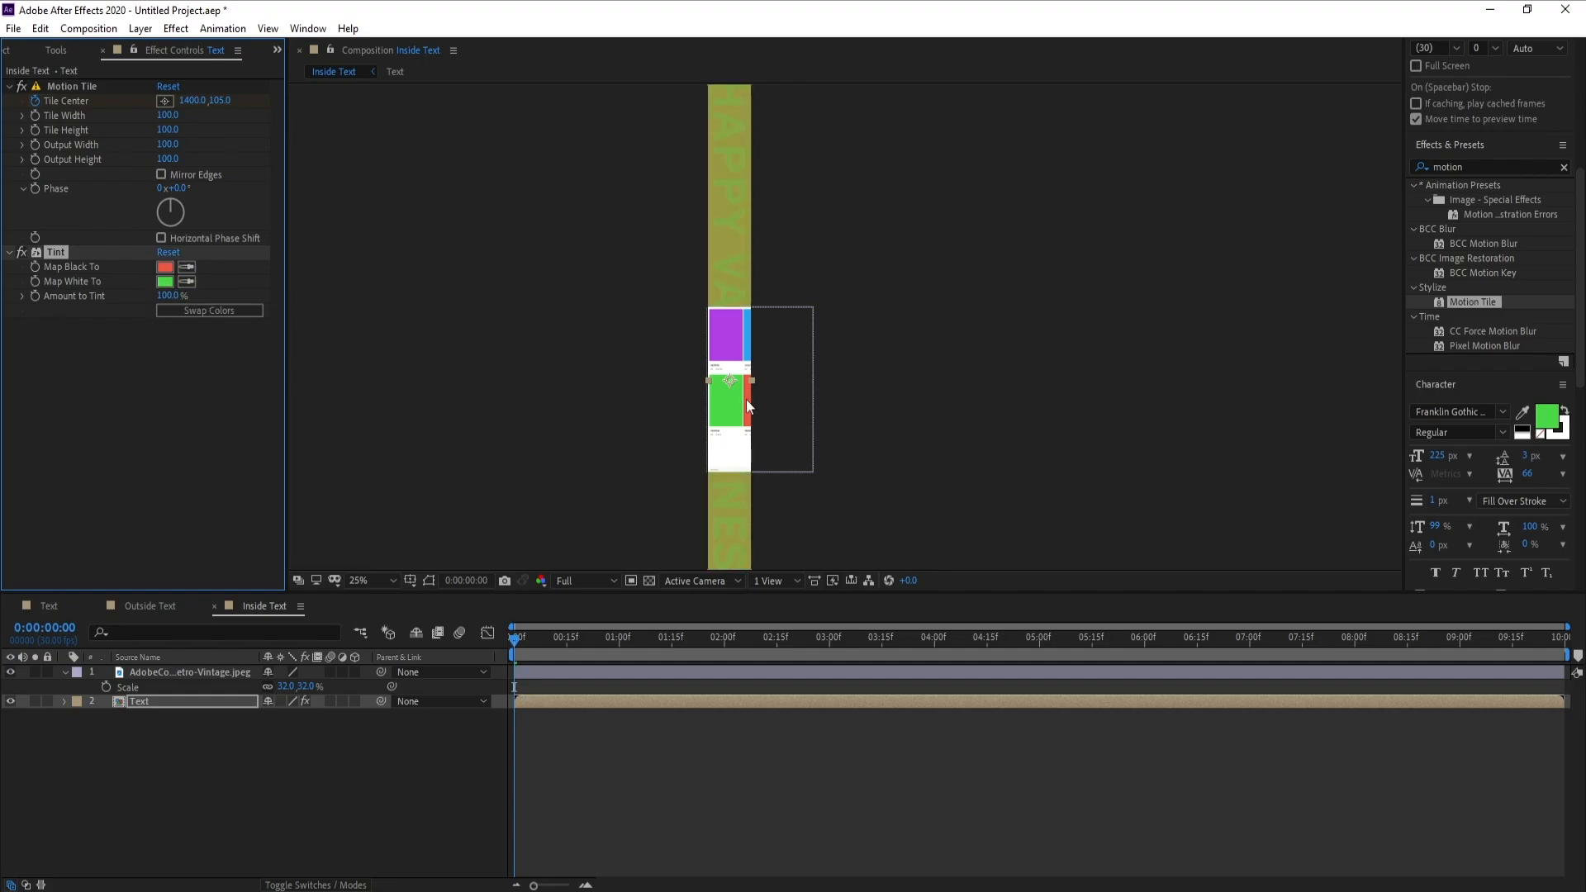
left_click(10, 671)
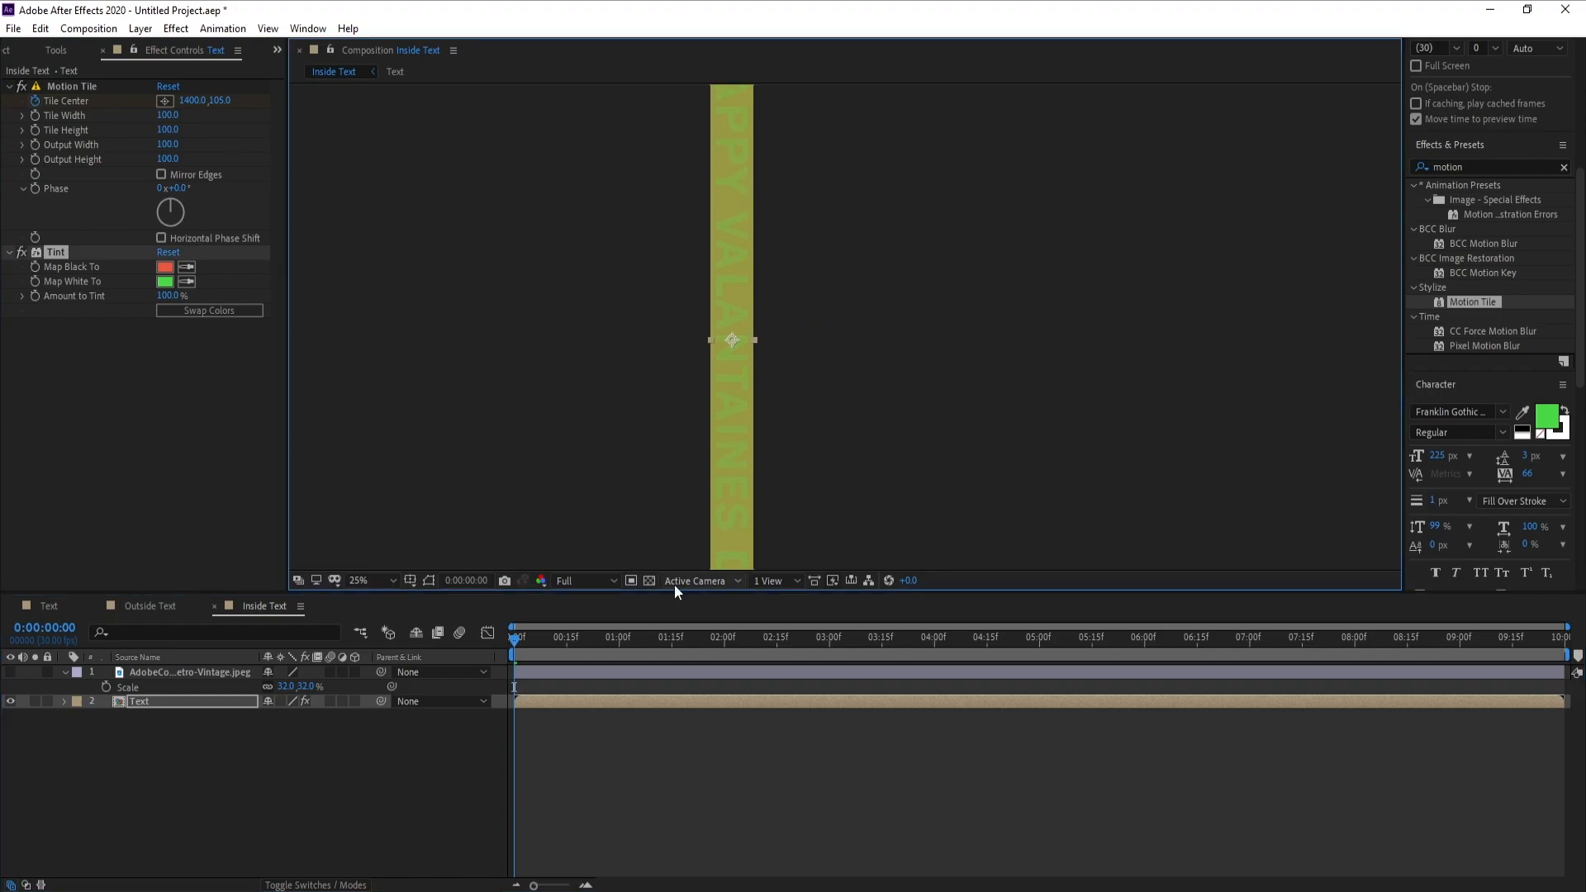
Preview the tinted strip and try swapping its two Tint colours
key("space")
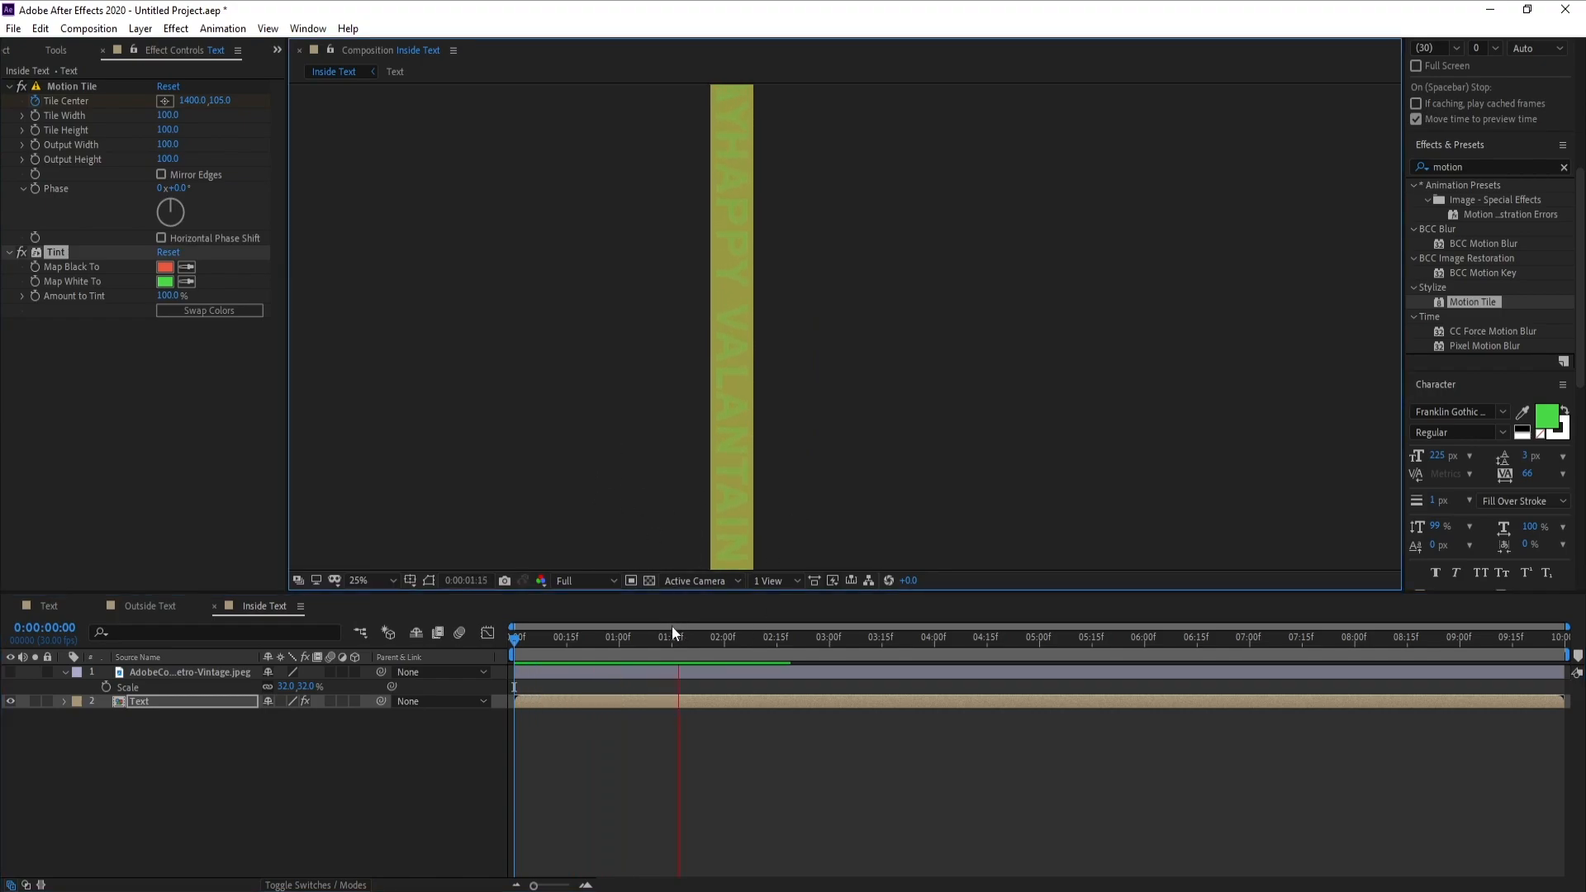
left_click_drag(826, 645, 787, 646)
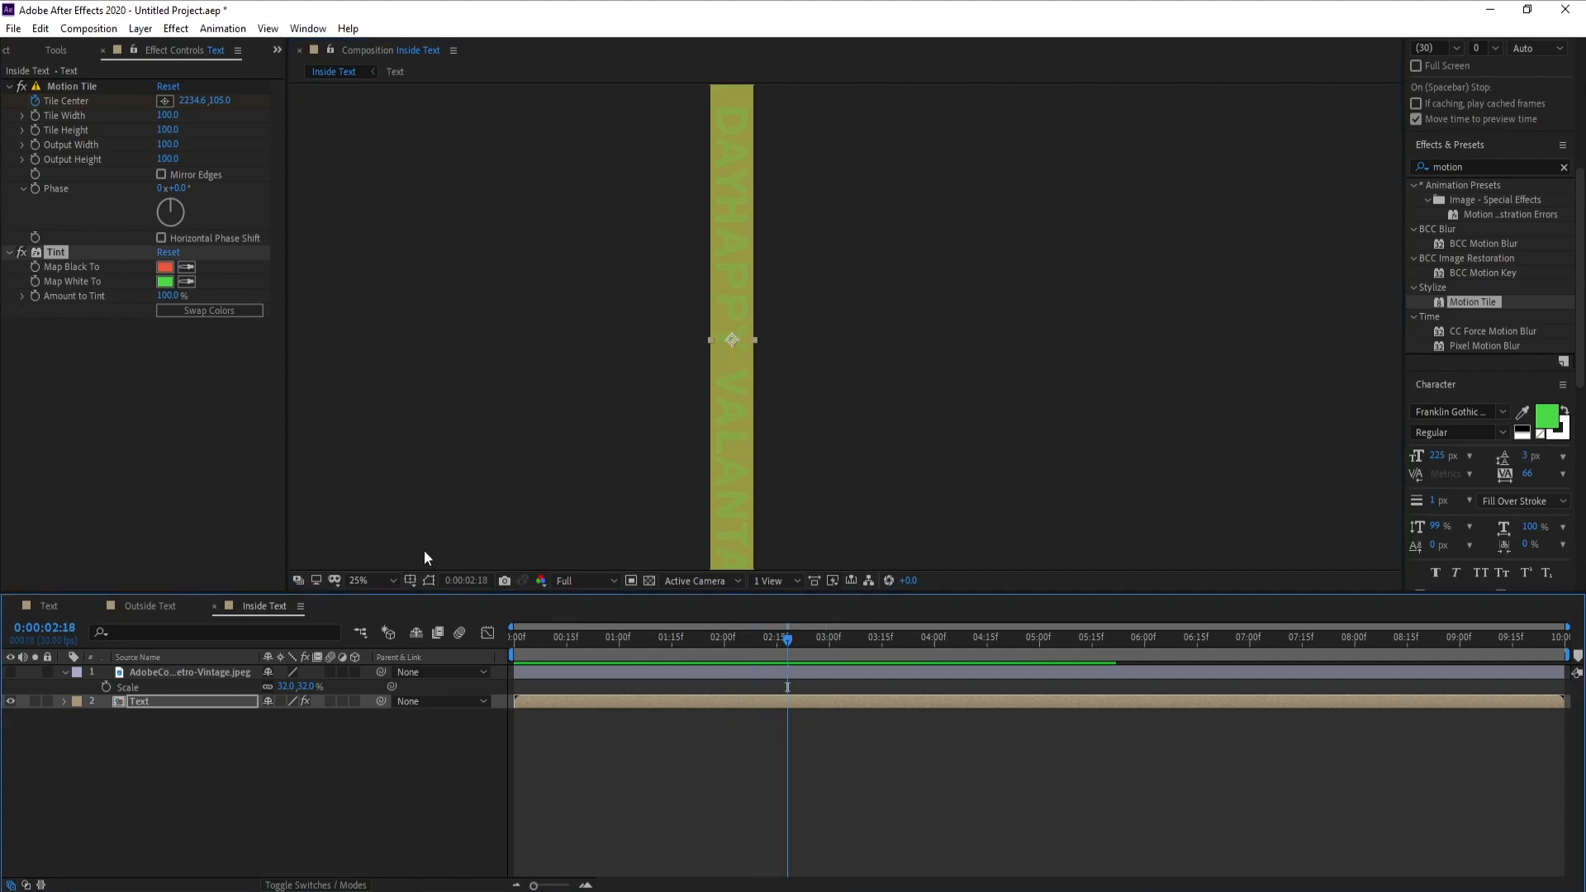
left_click(218, 312)
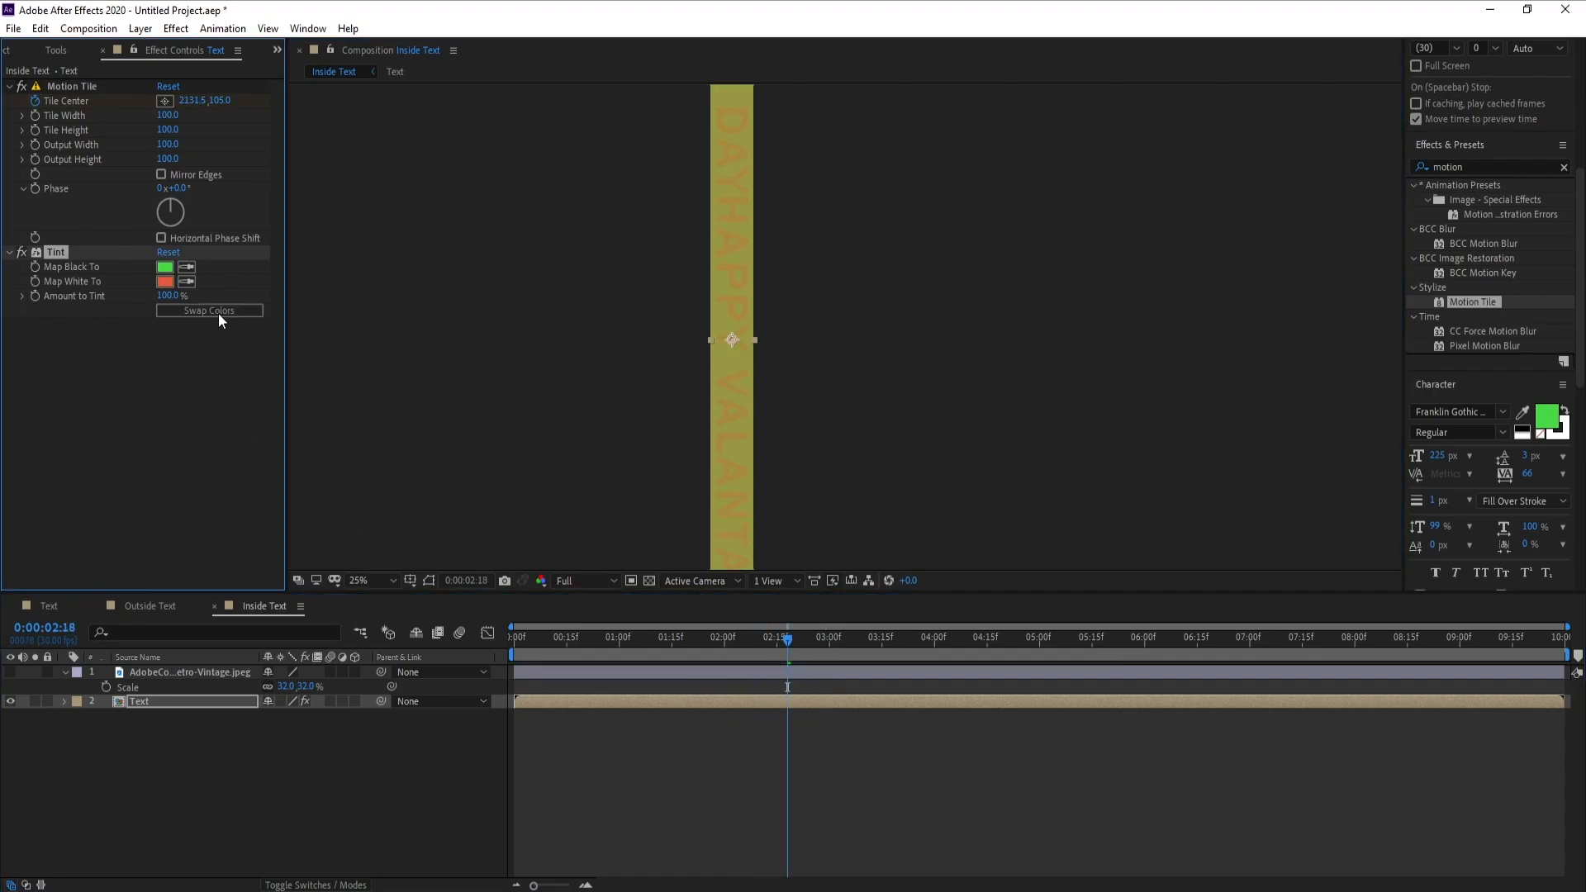
left_click(218, 311)
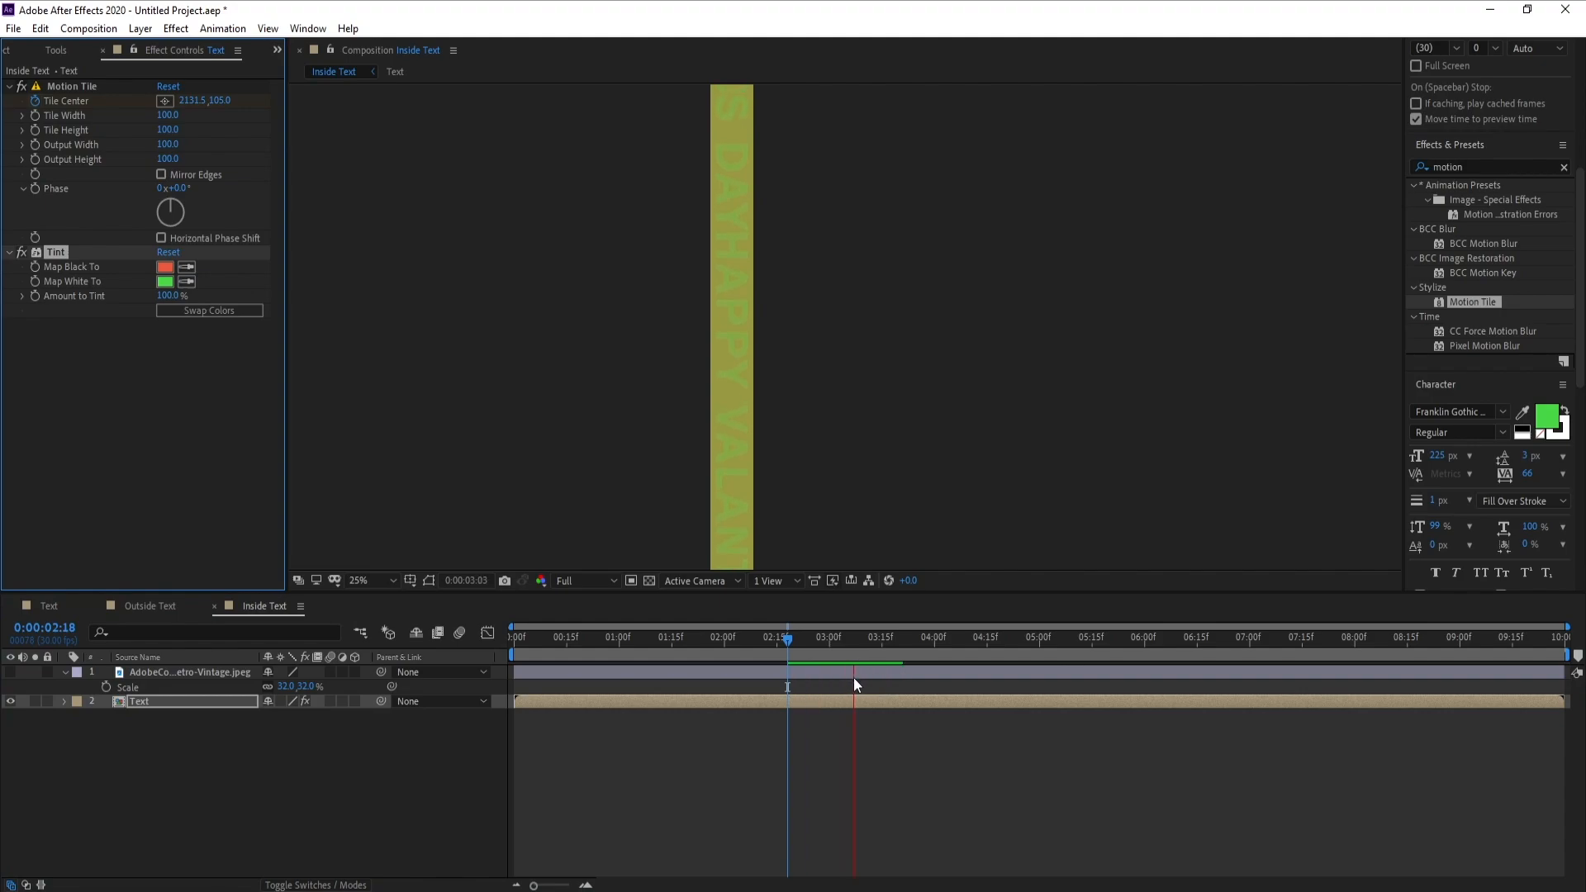
key("space")
Compare the strip in the Outside Text composition with the tinted one in Inside Text
left_click(56, 51)
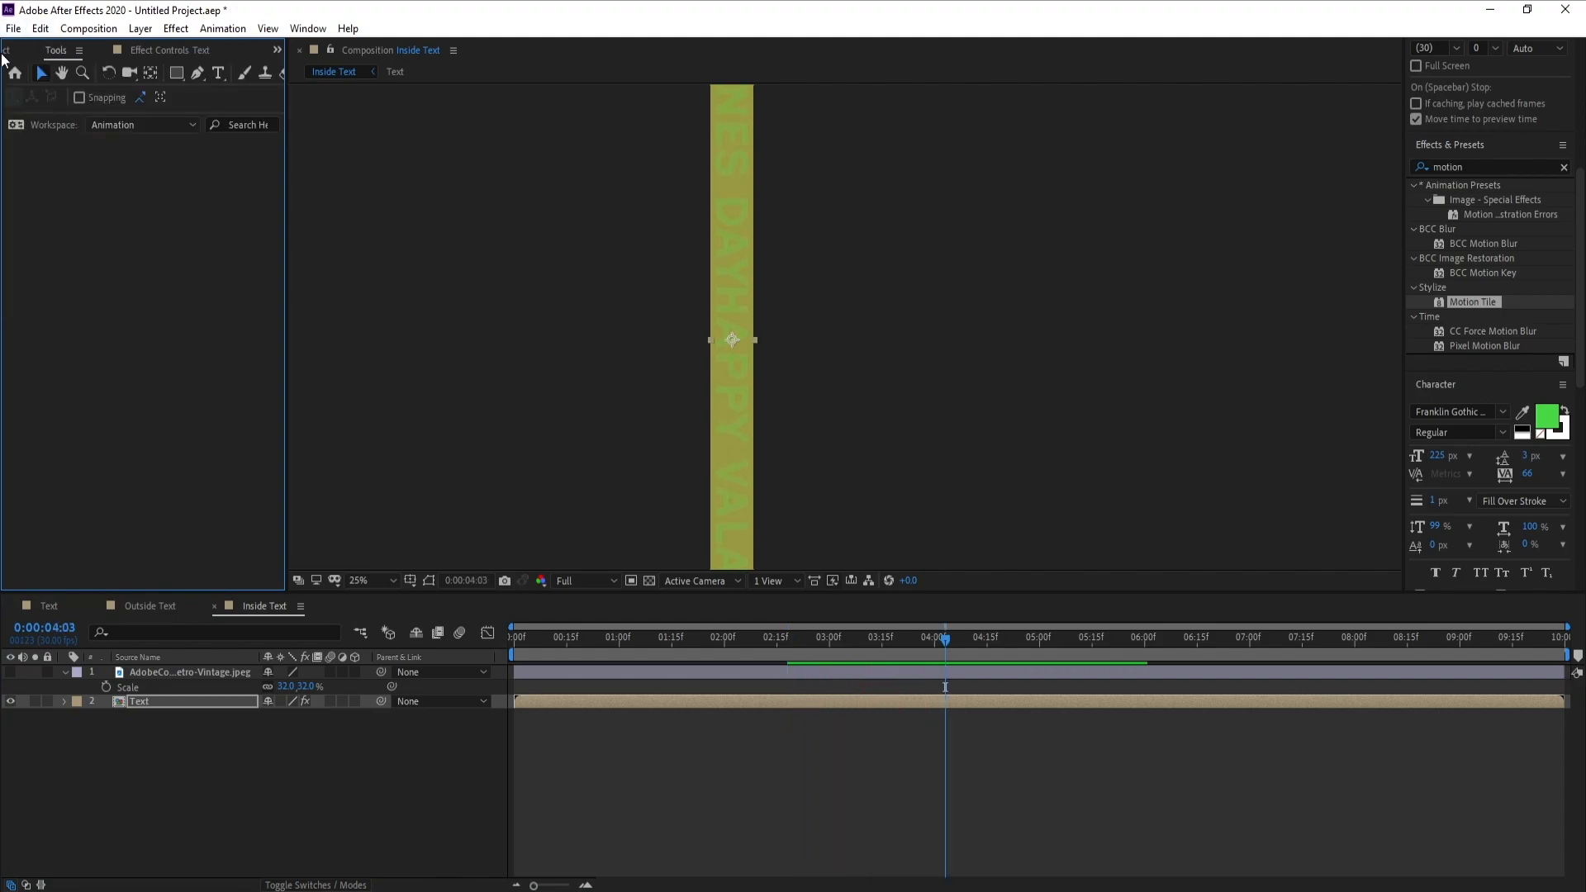
left_click(4, 52)
left_click(155, 607)
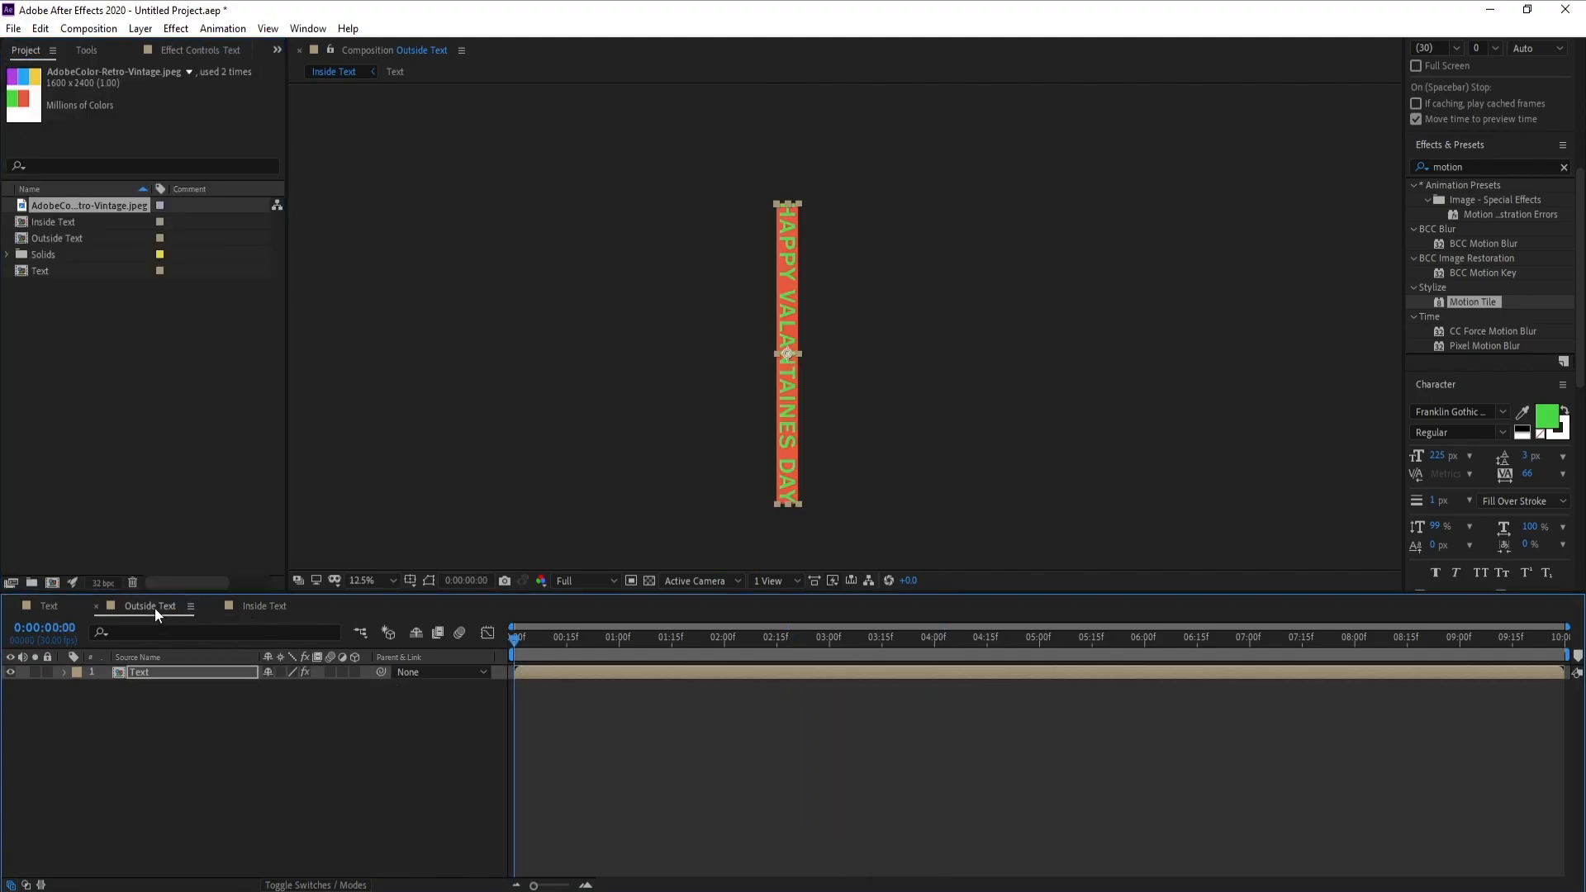
key("period")
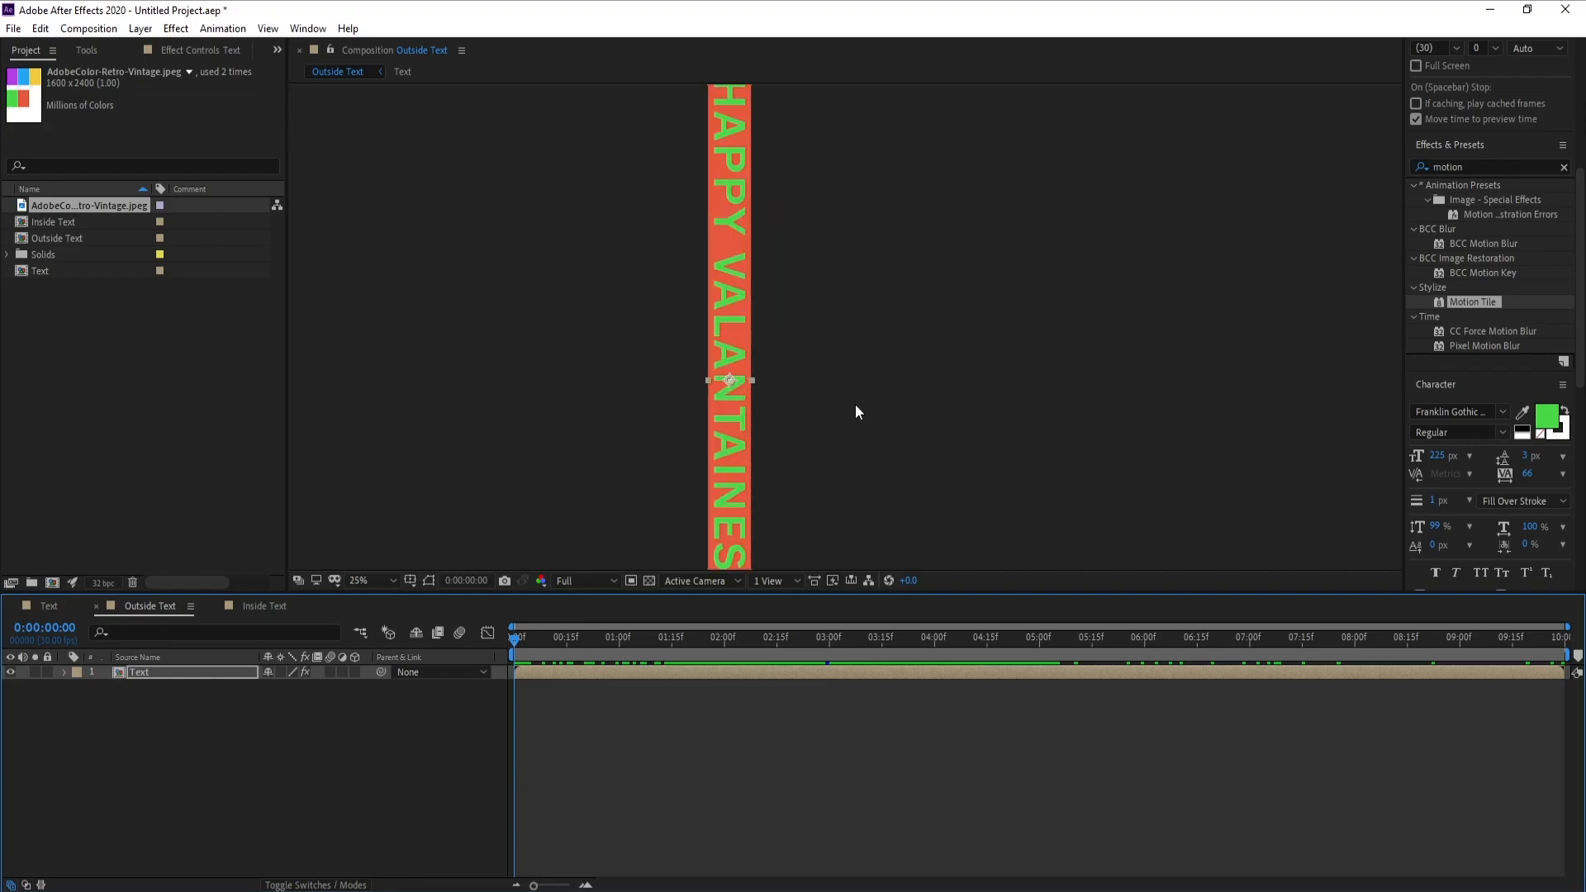
left_click(245, 606)
key("comma")
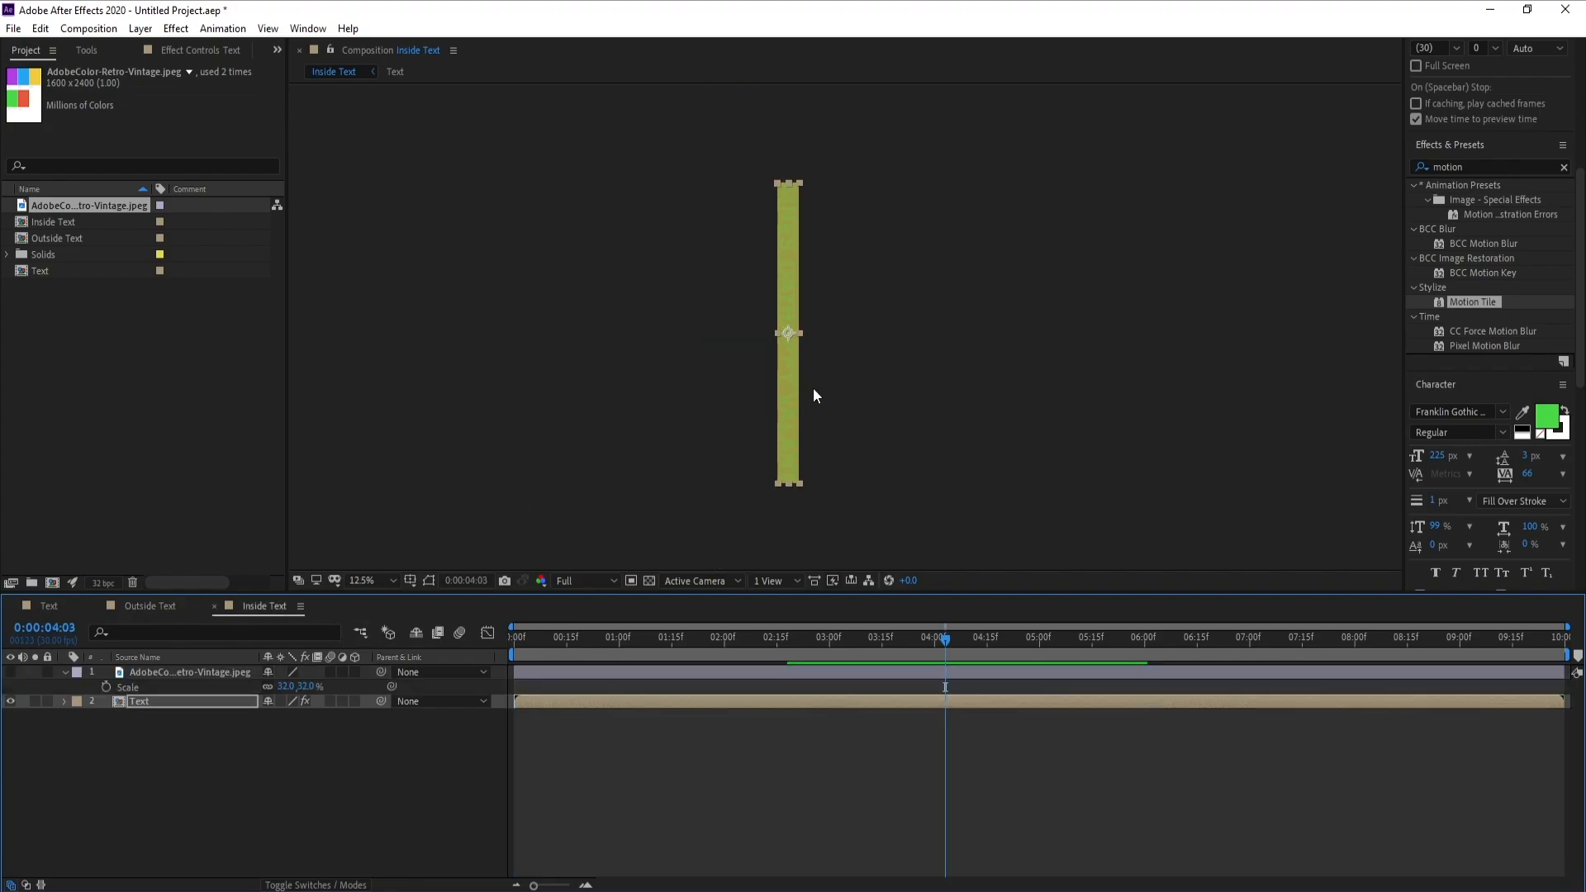
key("period")
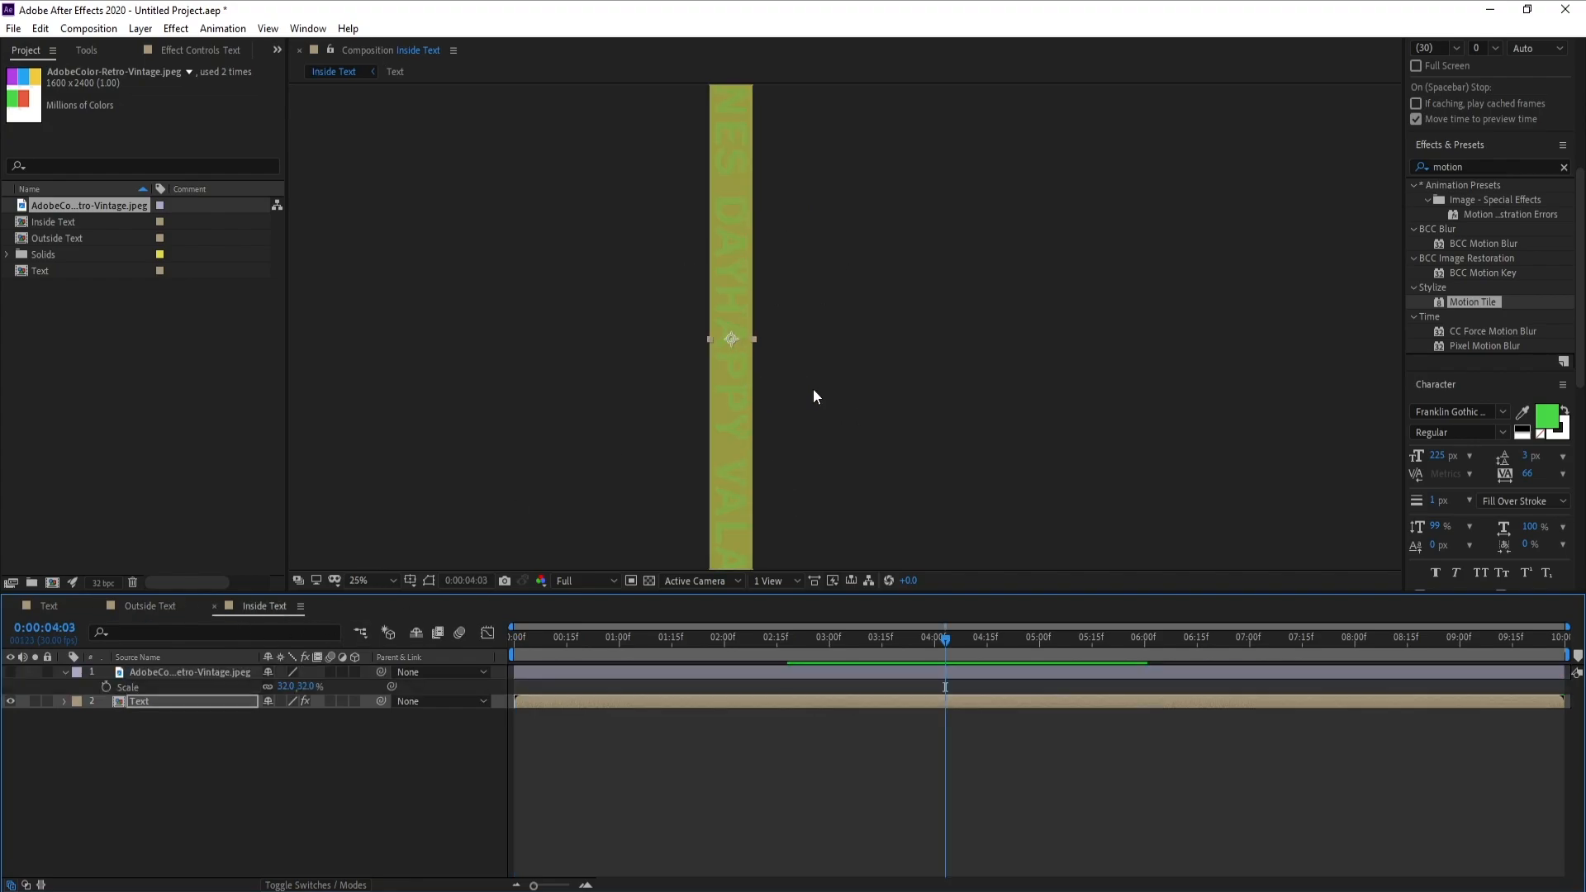
left_click(66, 671)
left_click(124, 748)
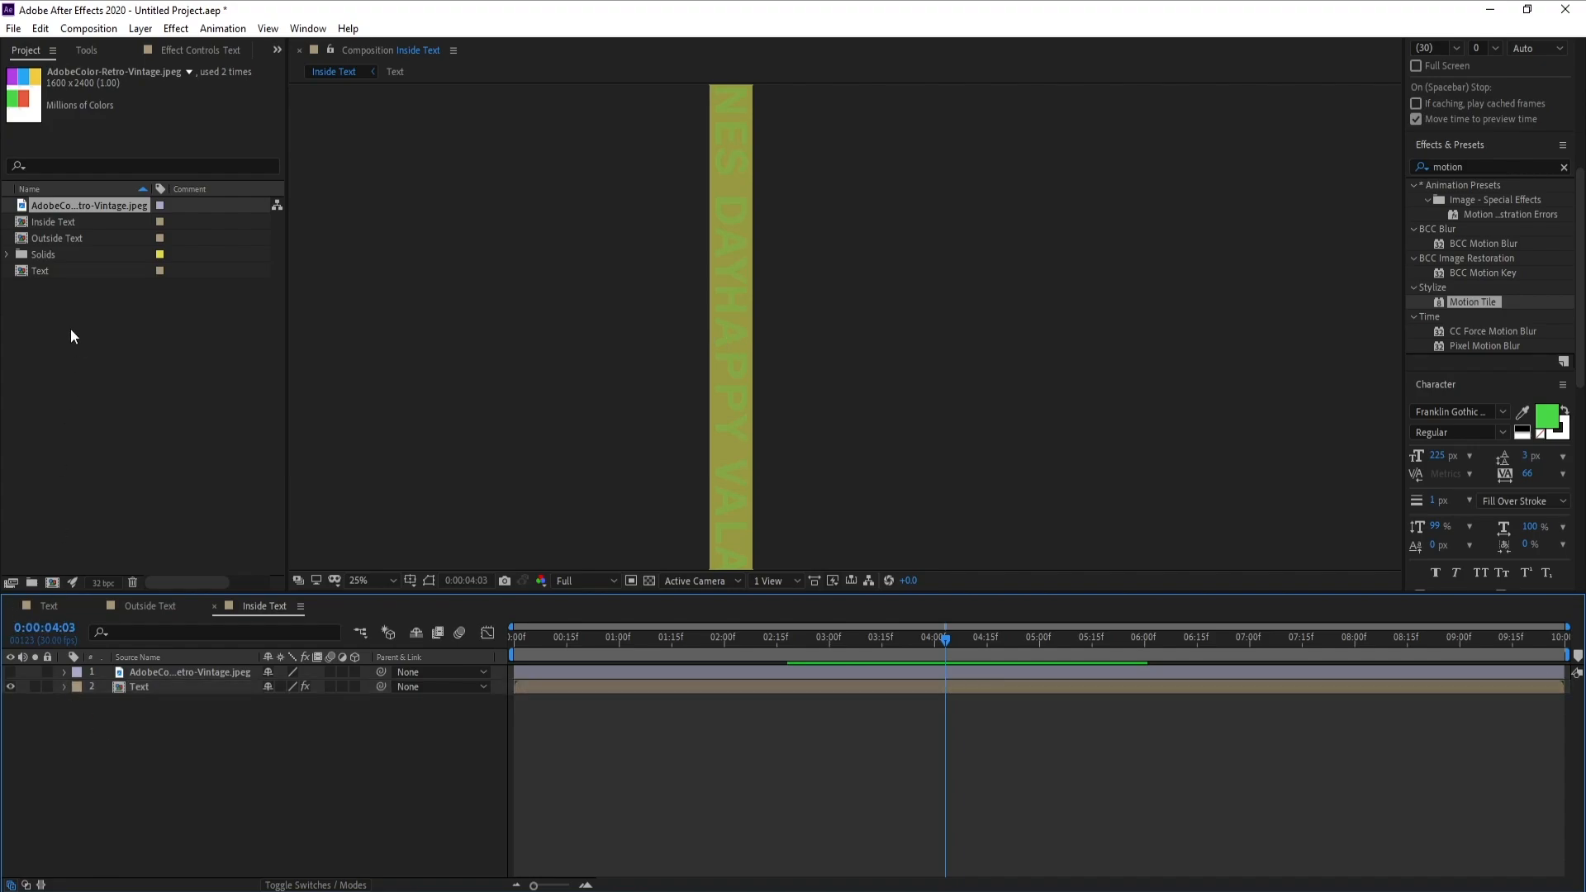
Create a new composition named Finle with a size of 1920 x 1080 px
left_click(89, 29)
left_click(91, 45)
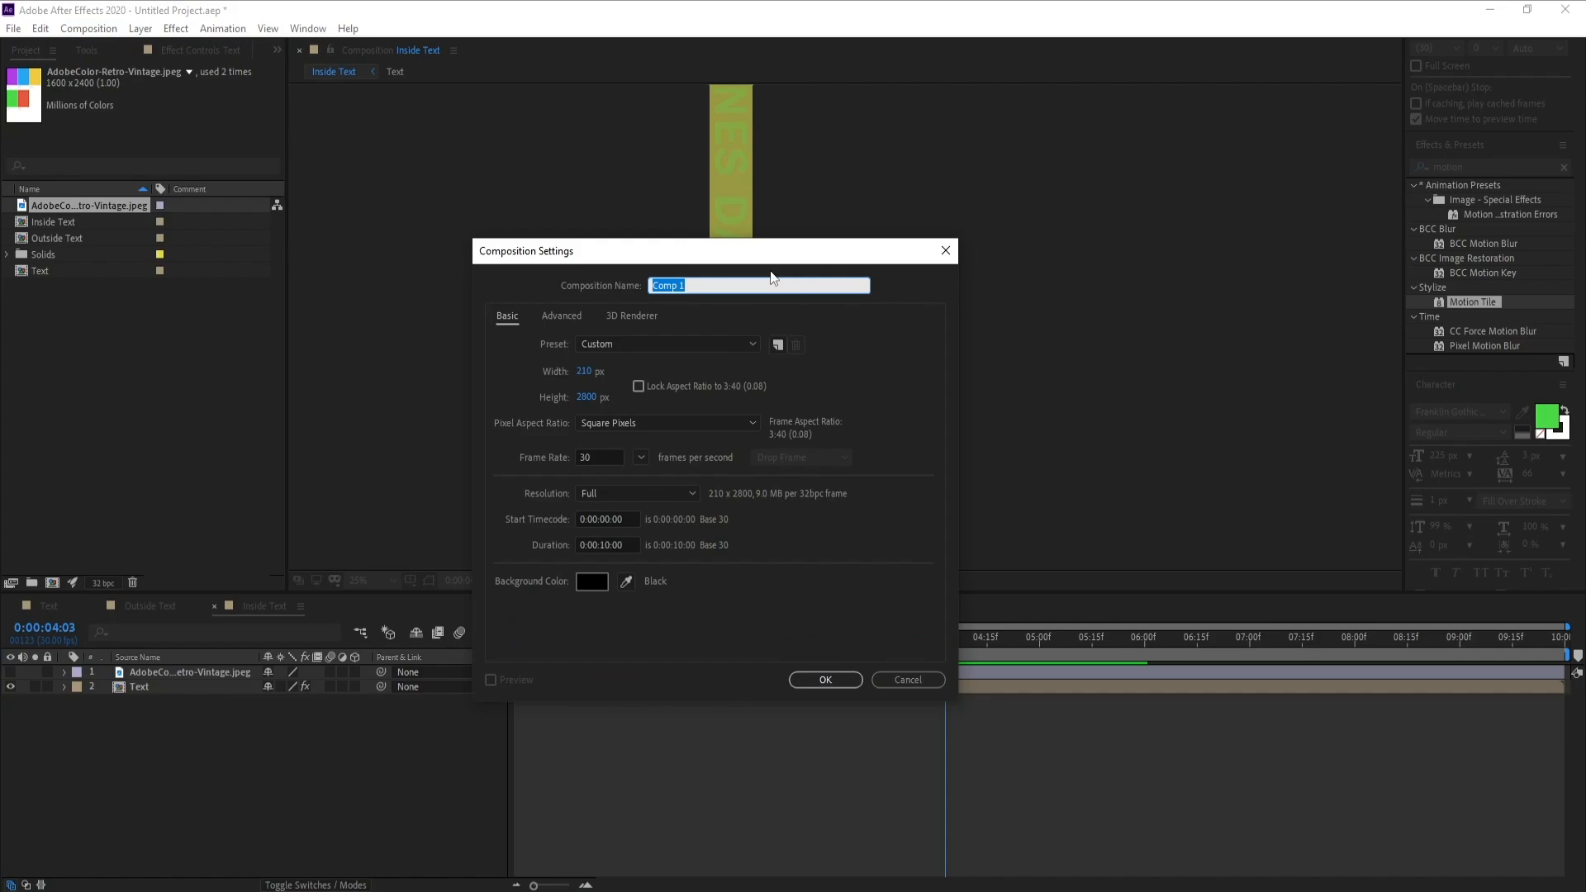
left_click(582, 371)
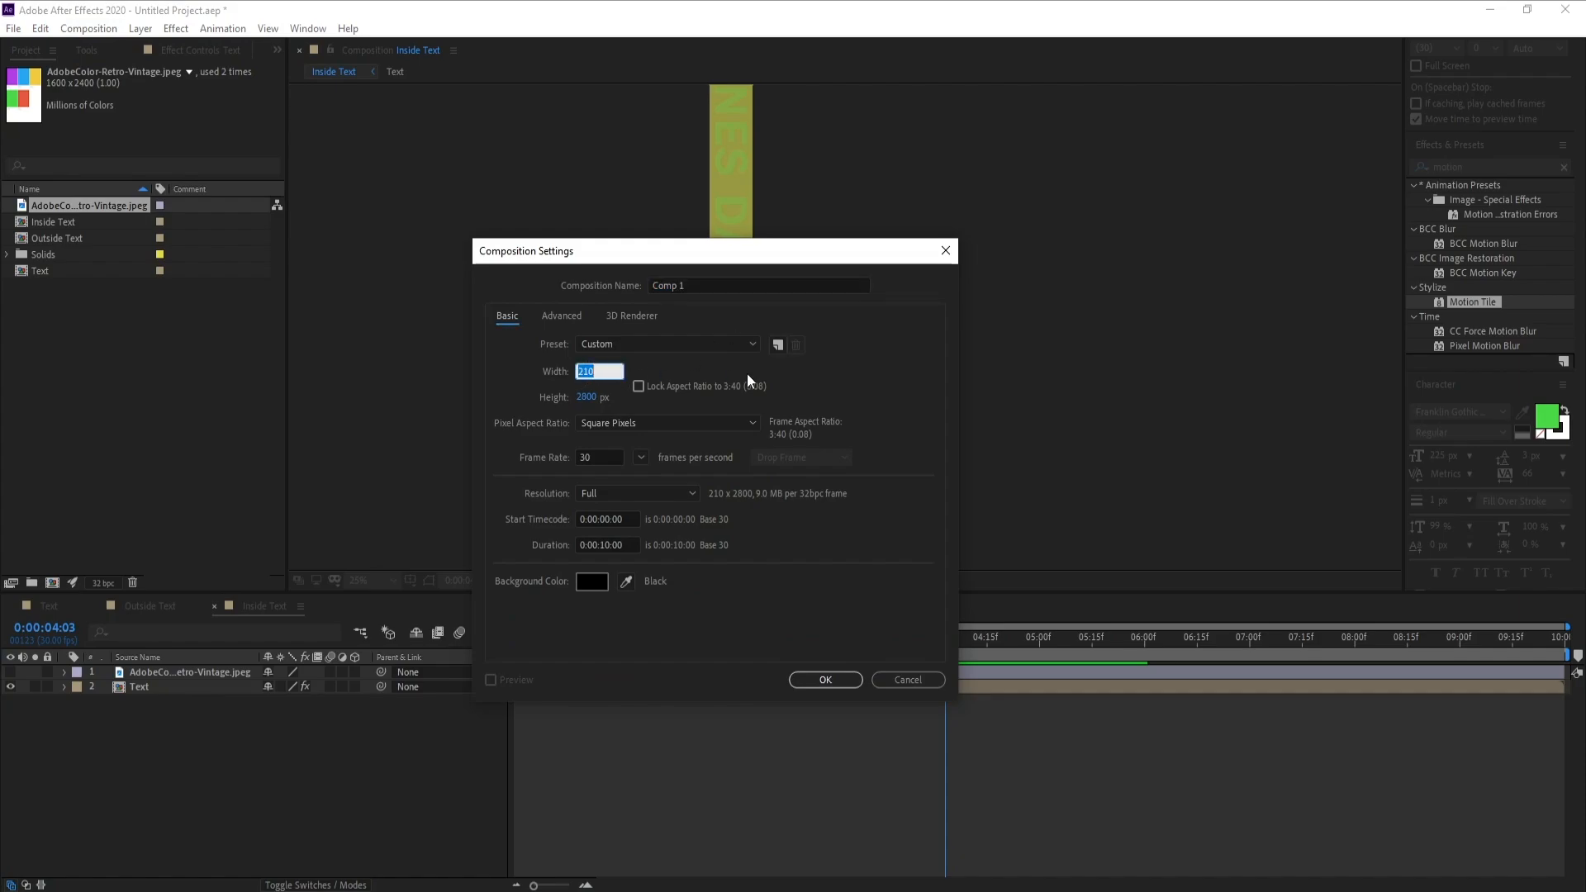
type("1920")
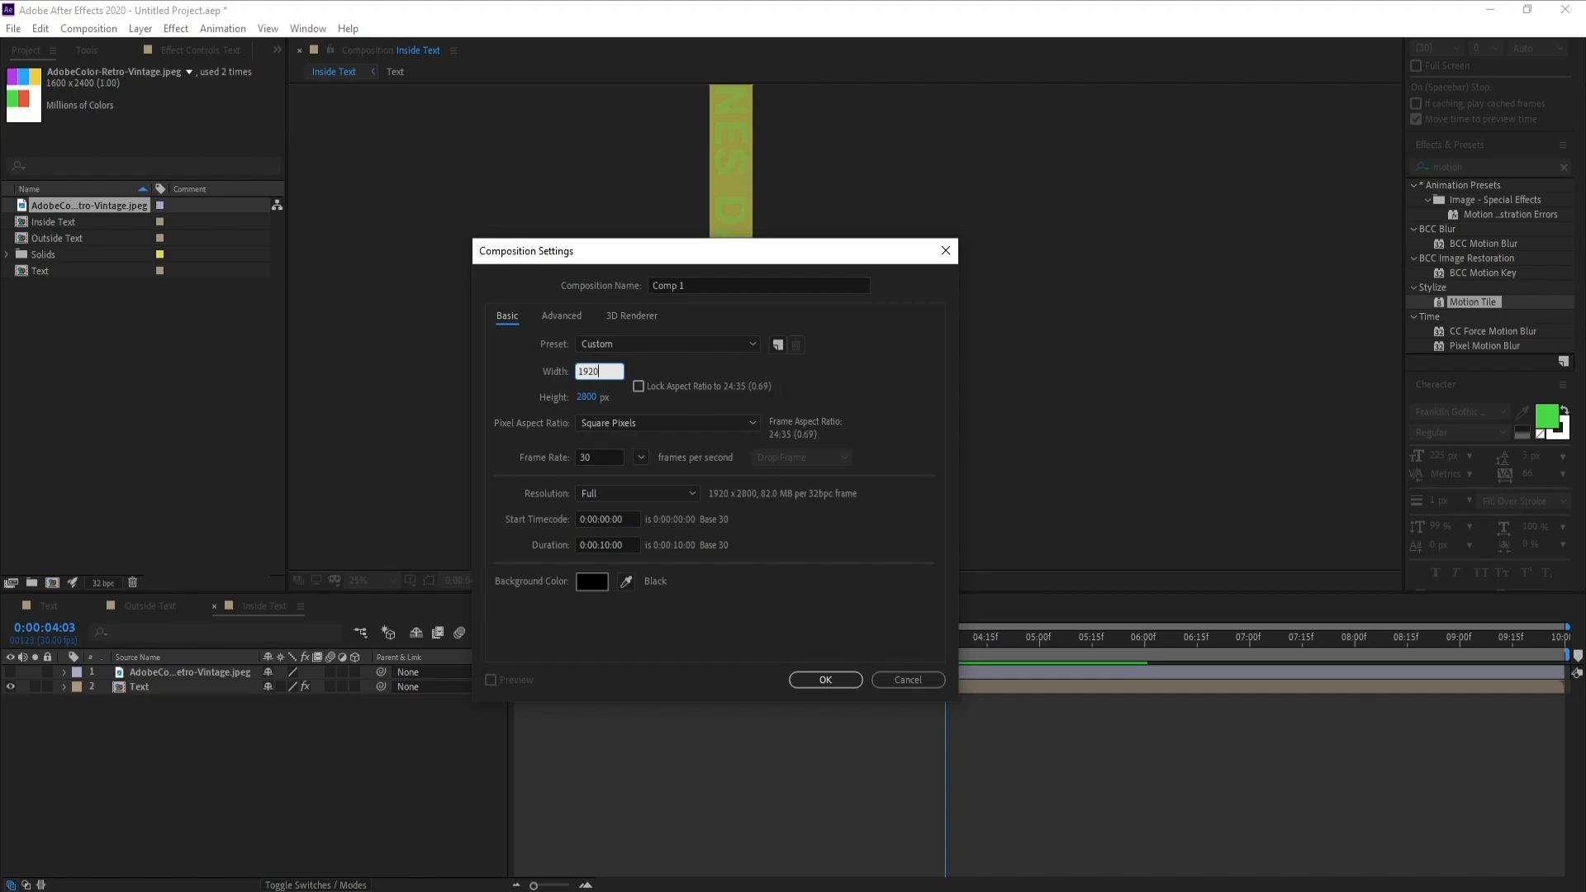
left_click(599, 398)
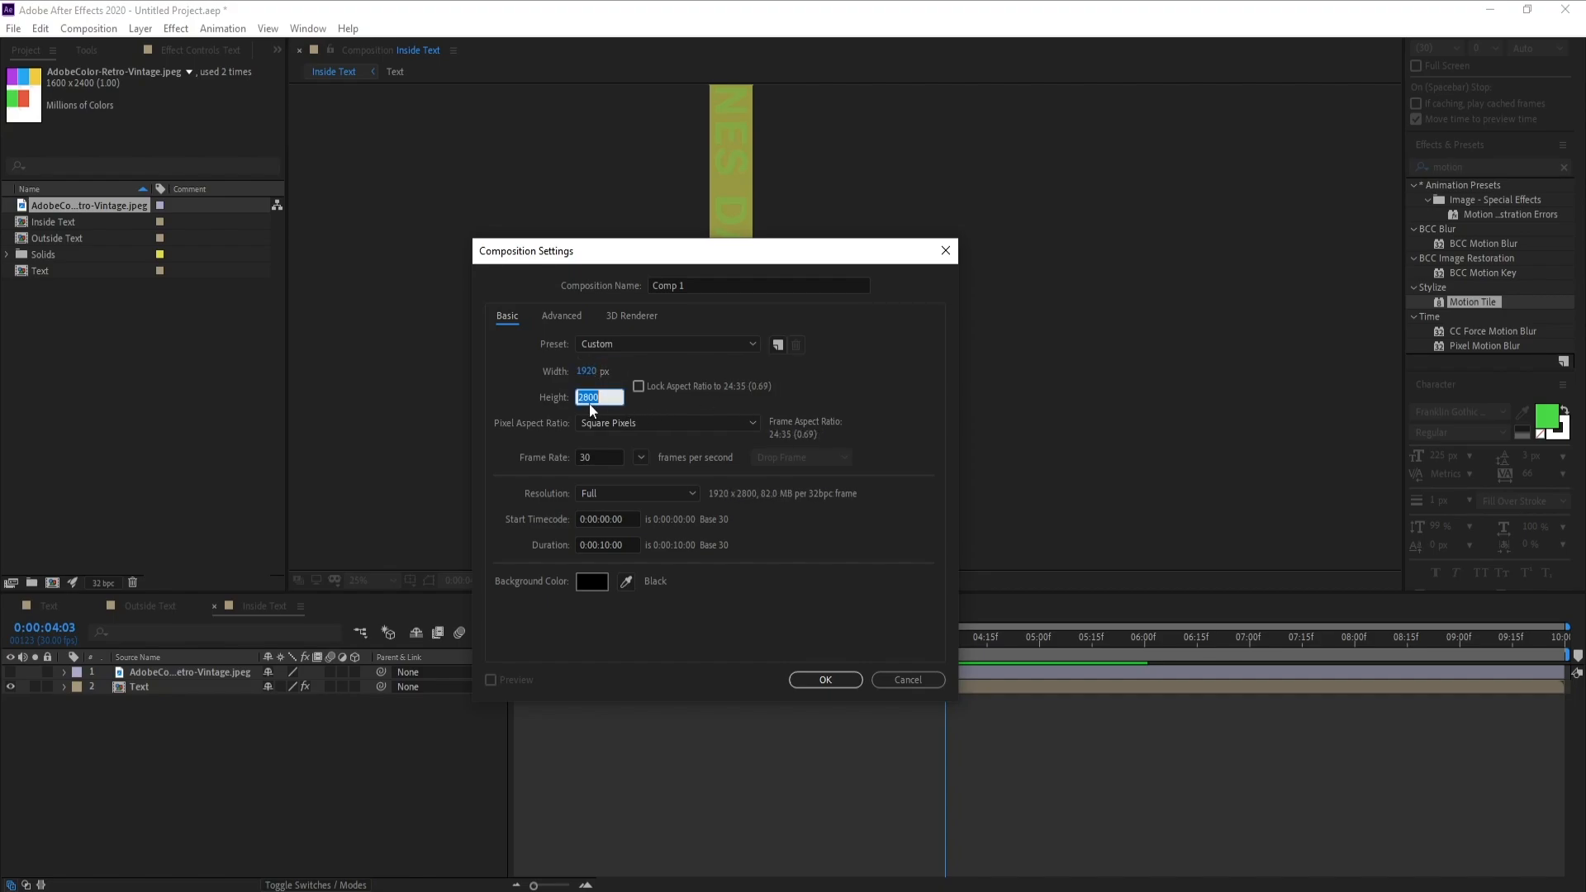
type("1080")
left_click(664, 641)
left_click_drag(700, 284, 560, 287)
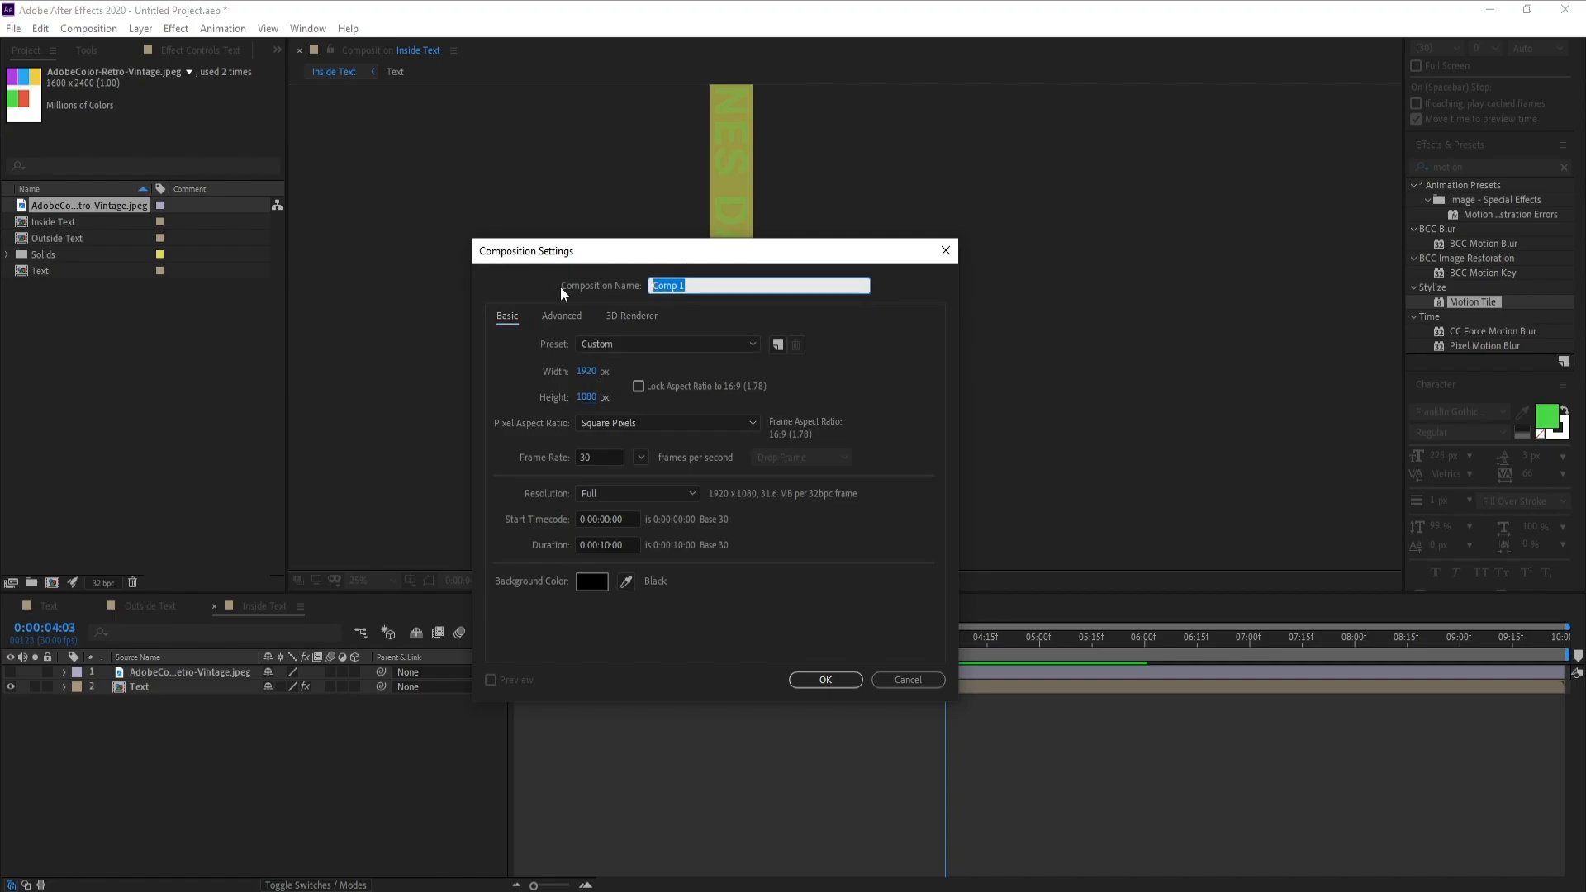
type("Finle")
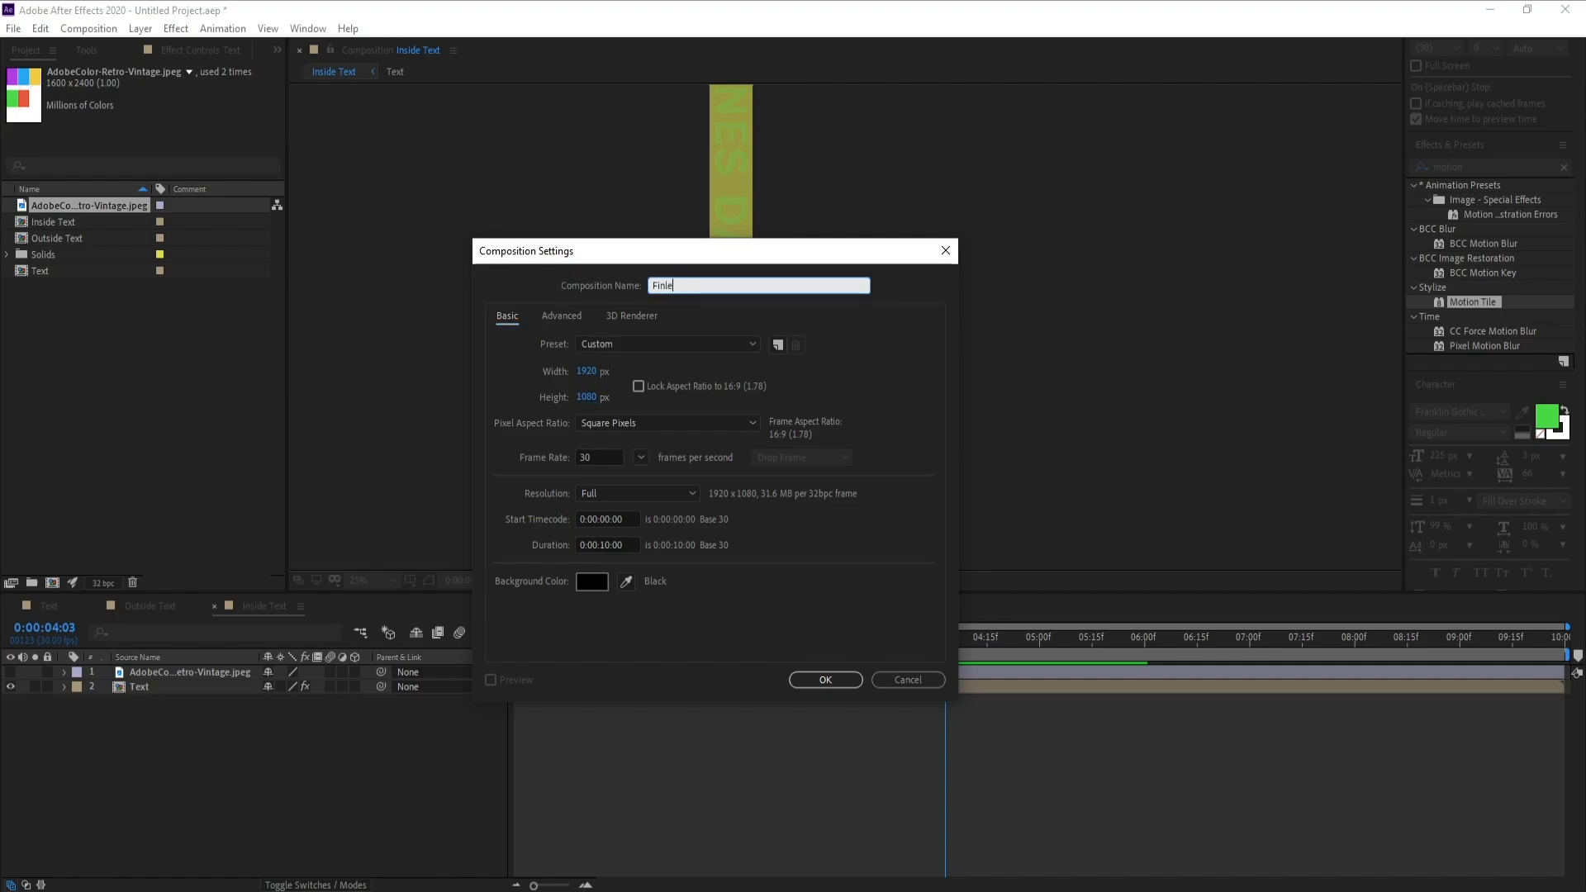
key("Return")
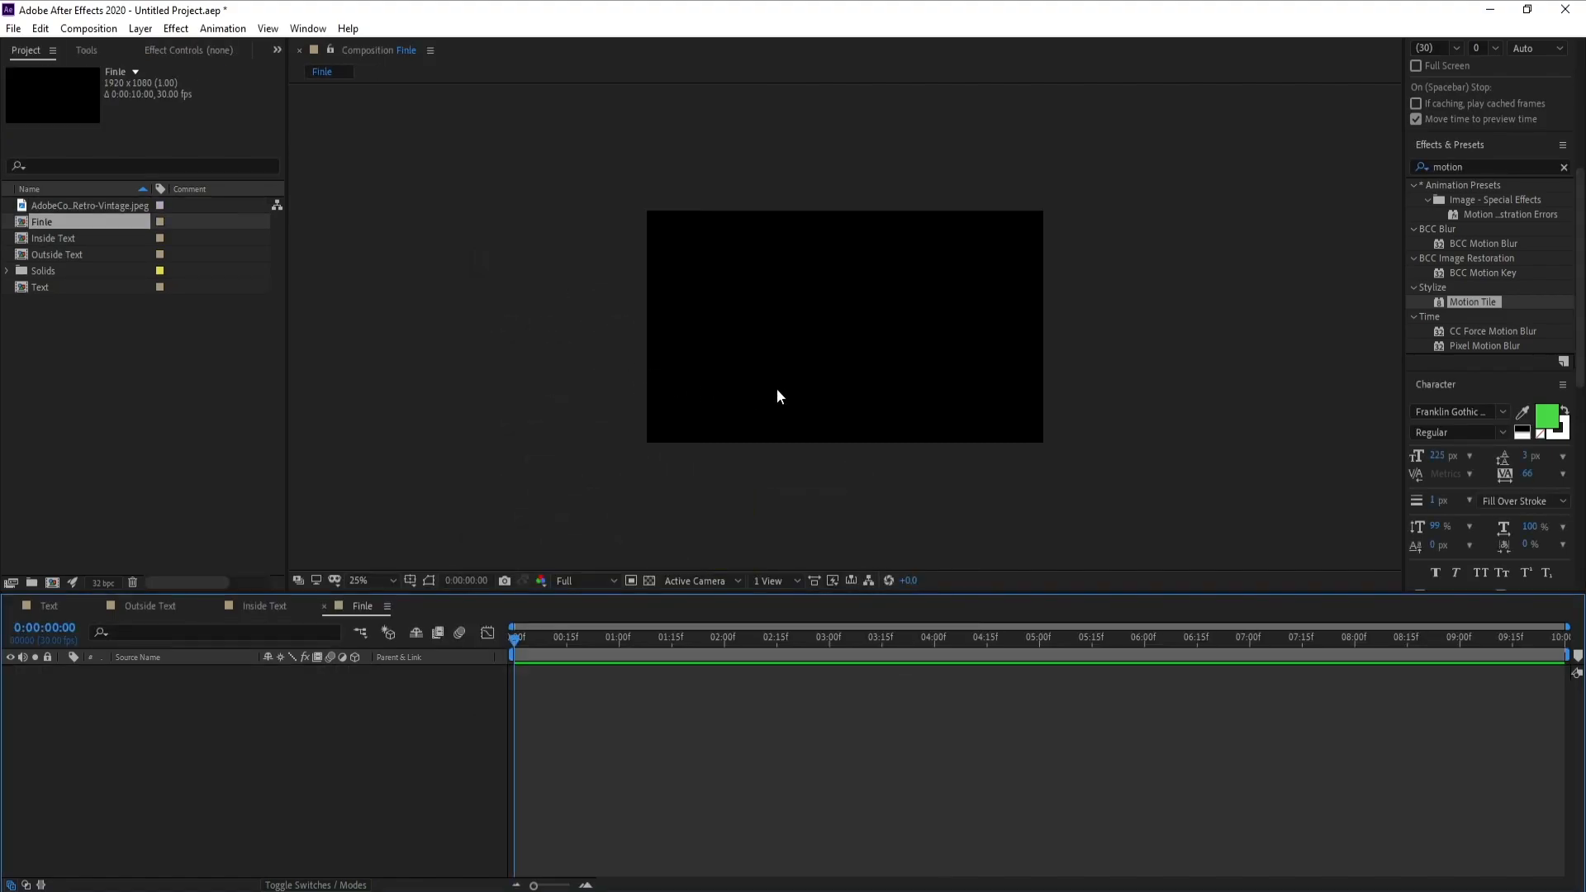
key("period")
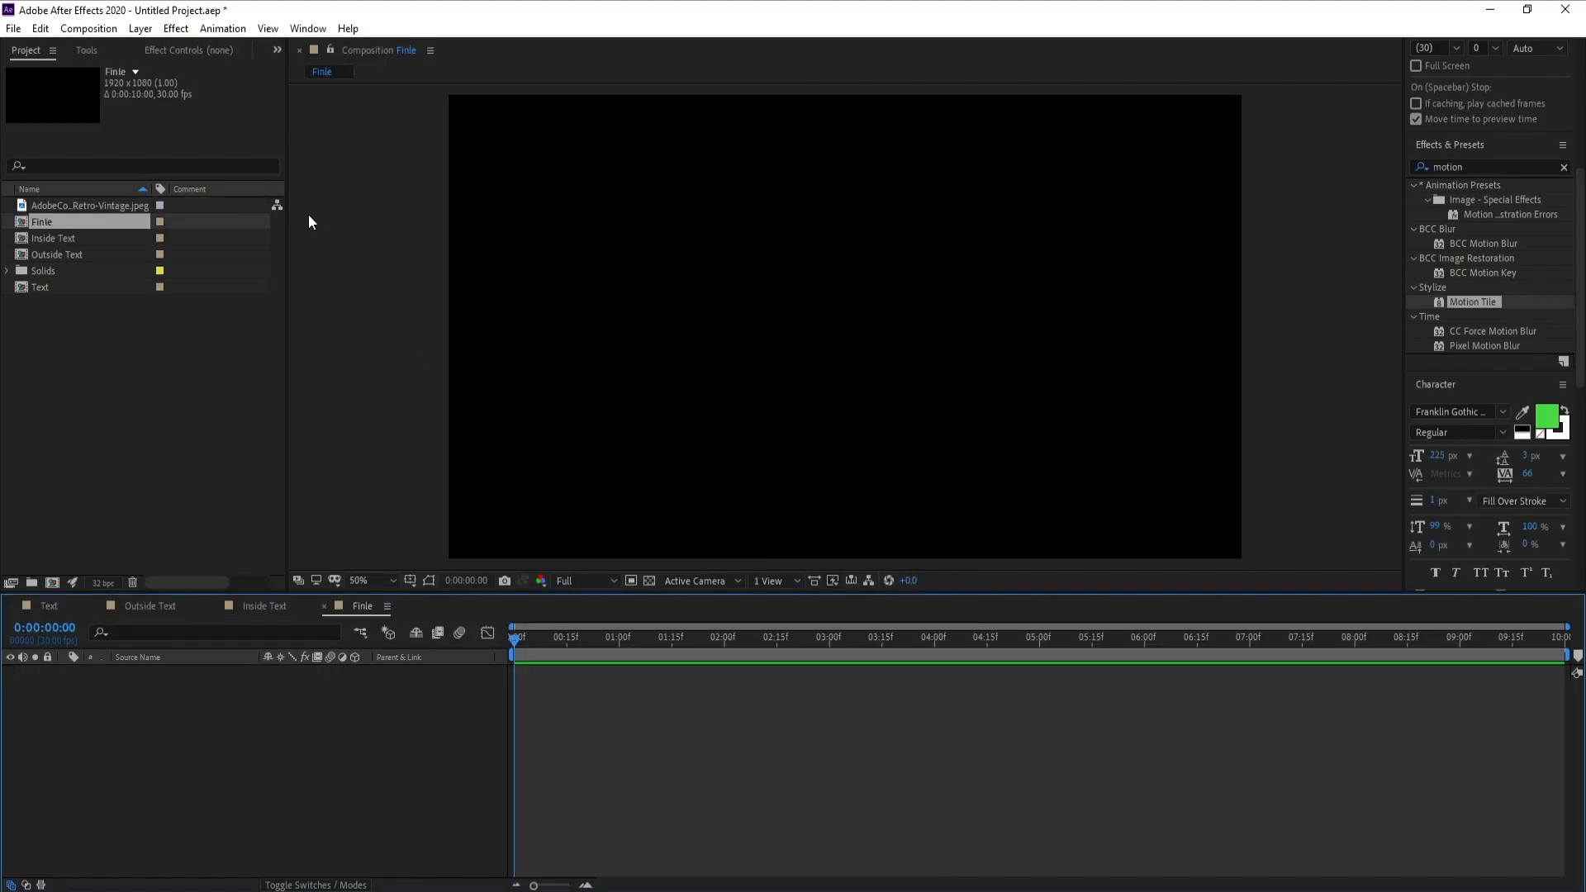
left_click(60, 238)
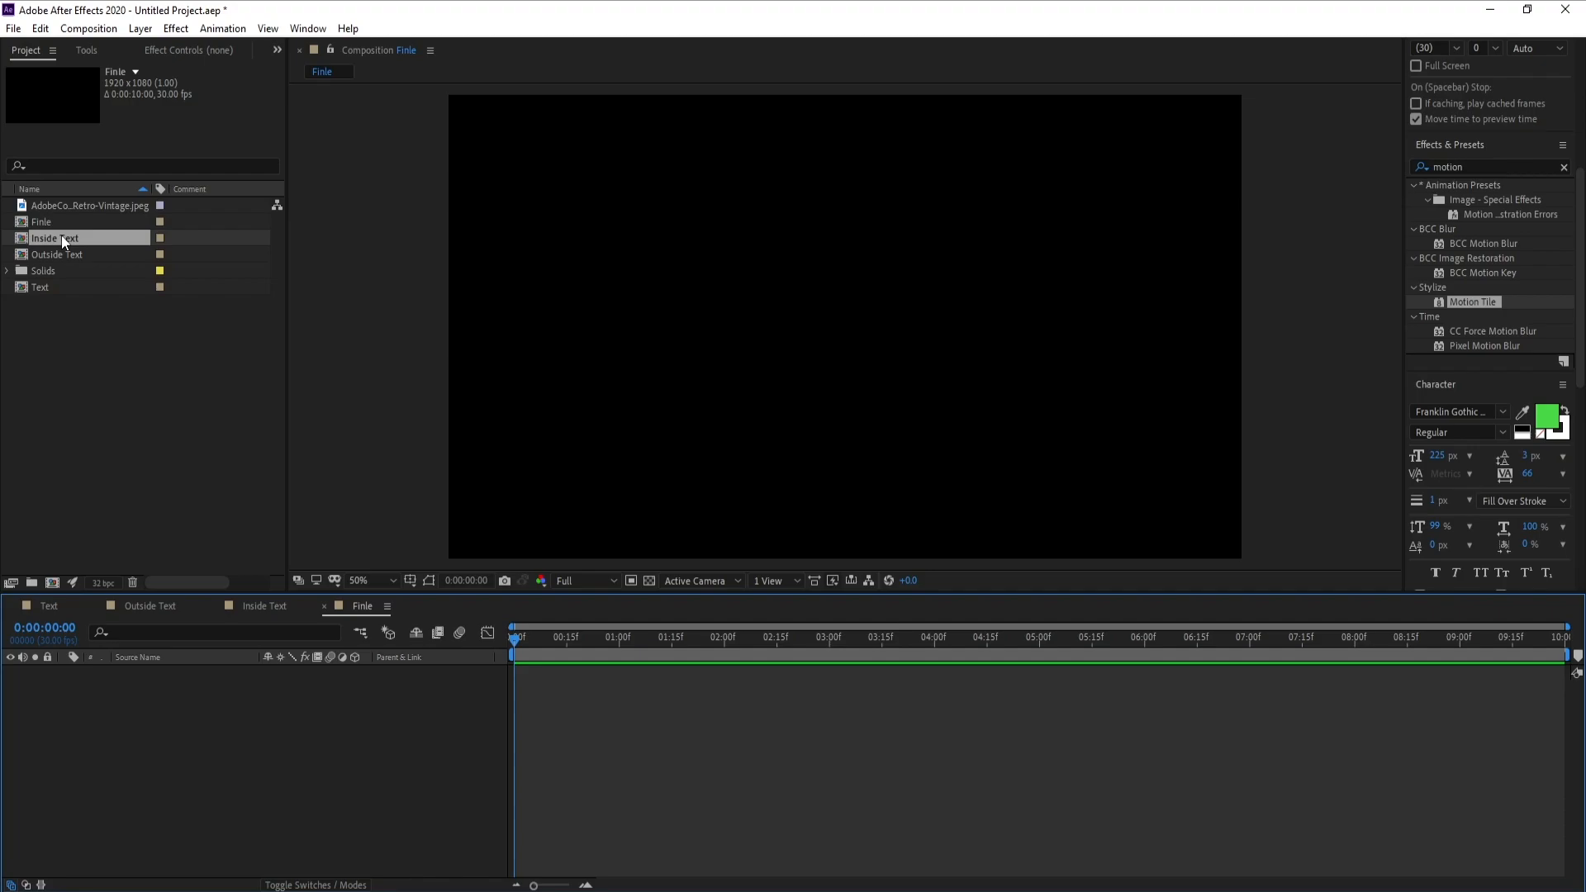
left_click_drag(58, 239, 240, 704)
key("comma")
key("comma")
key("comma")
key("comma")
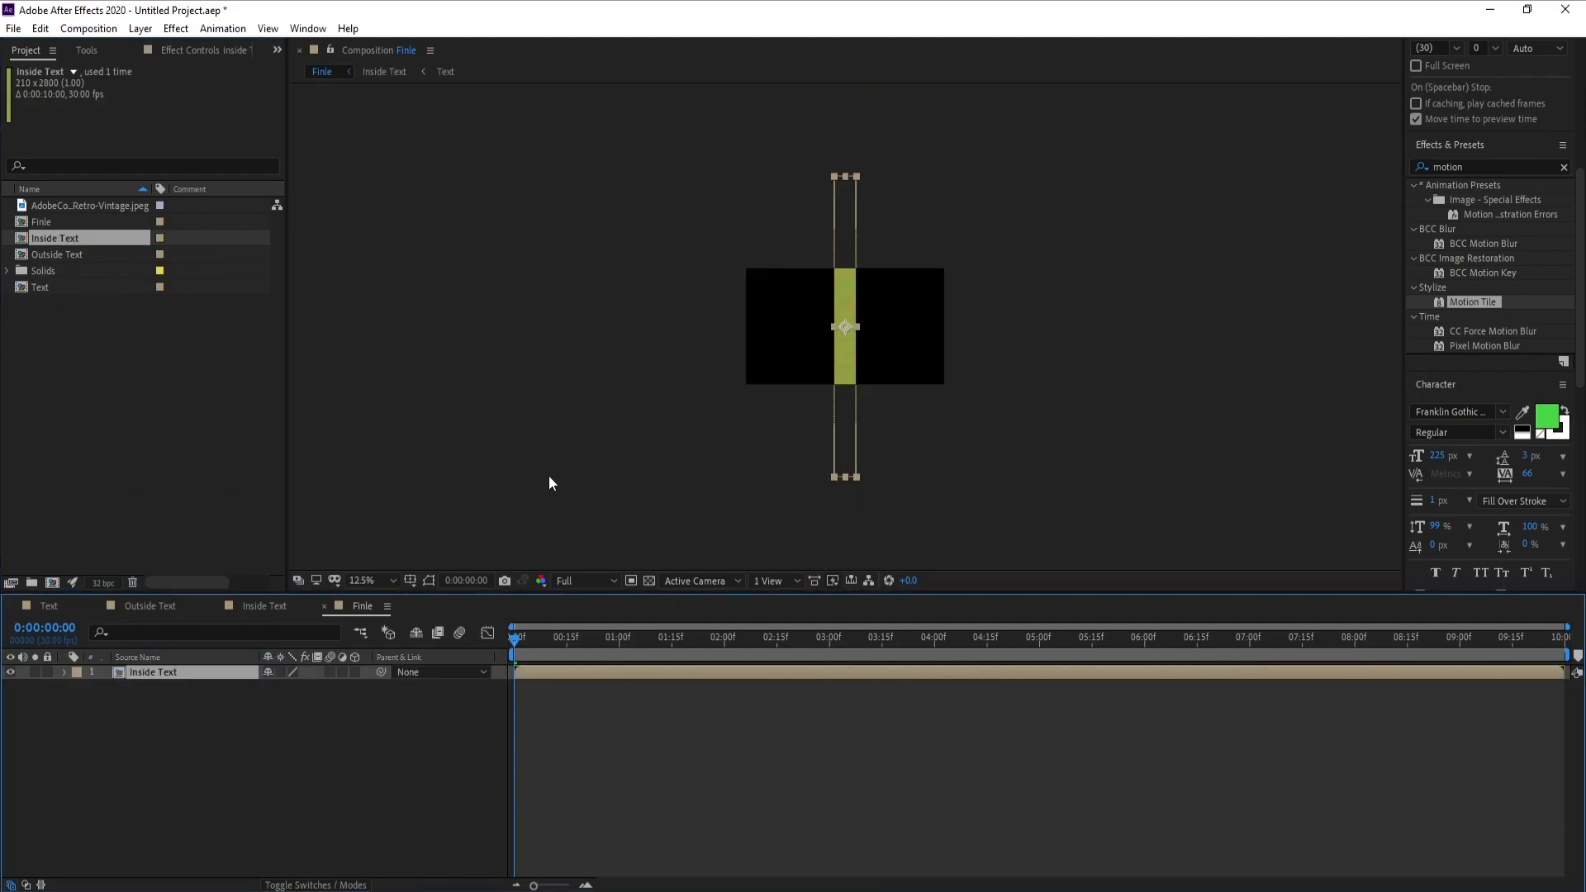
left_click(216, 686)
key("ctrl+z")
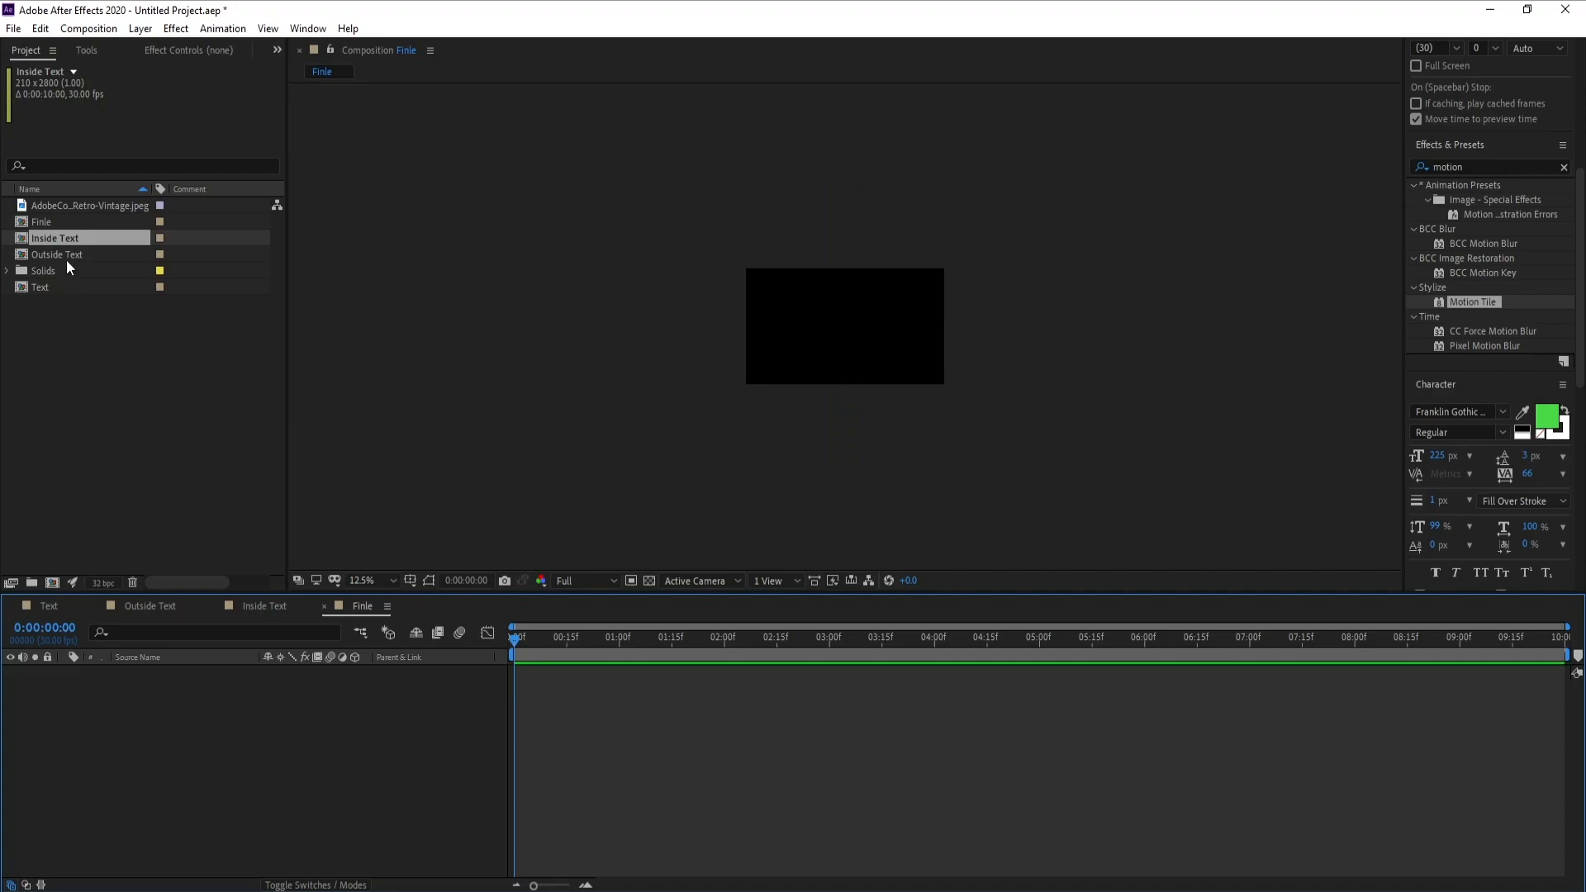
Place the Outside Text composition in the Finle composition and scale it to 60%
left_click_drag(77, 255, 148, 750)
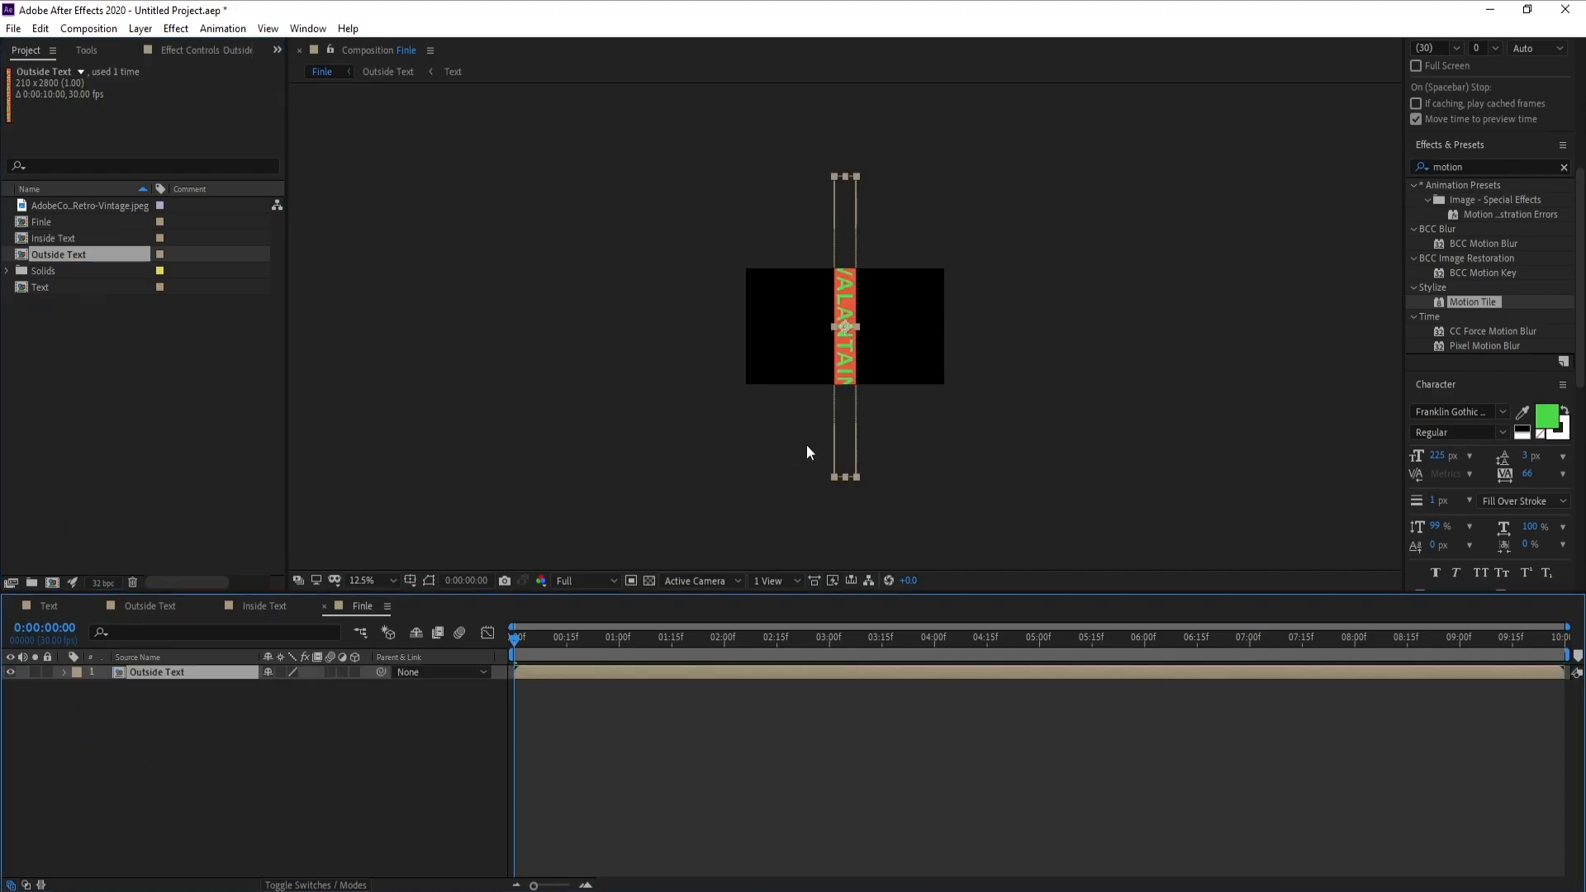
key("period")
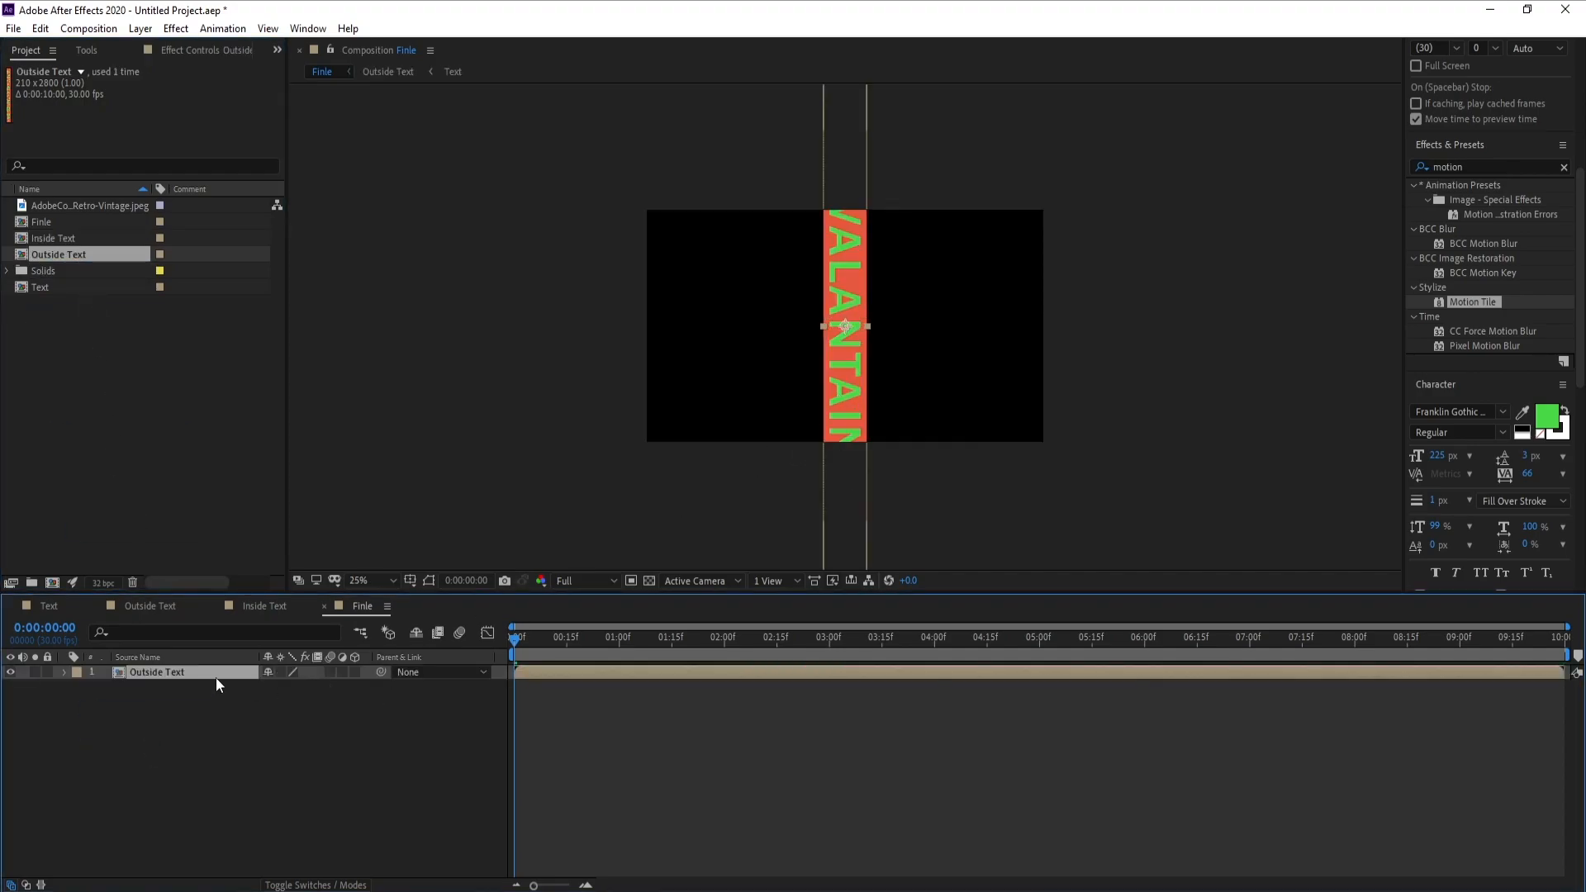
key("s")
left_click_drag(285, 687, 271, 687)
left_click(283, 687)
type("6")
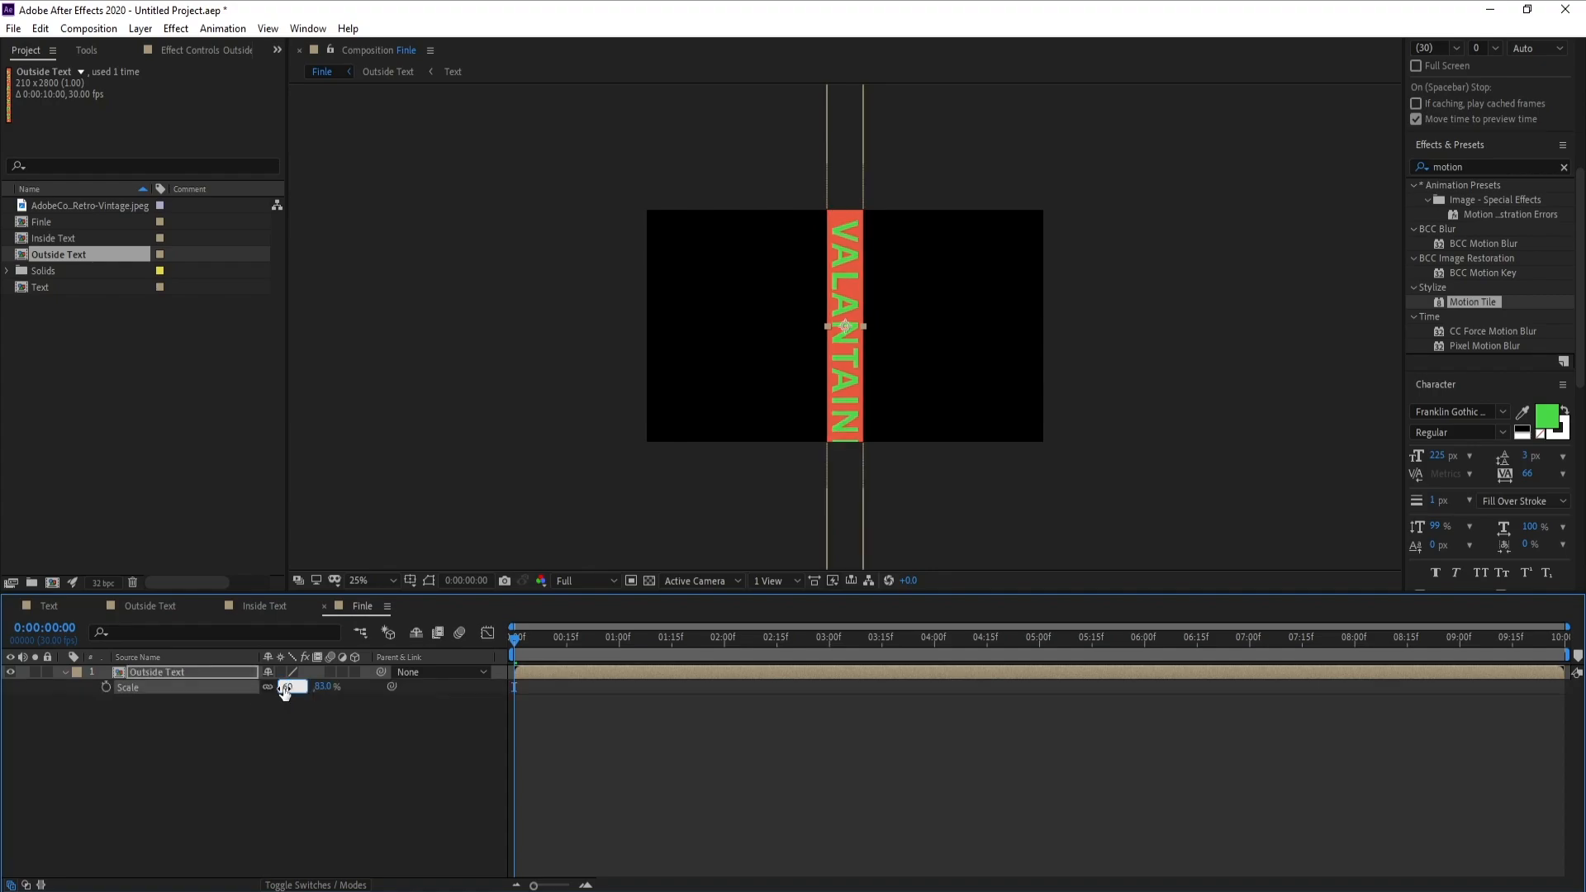
type("0")
key("Return")
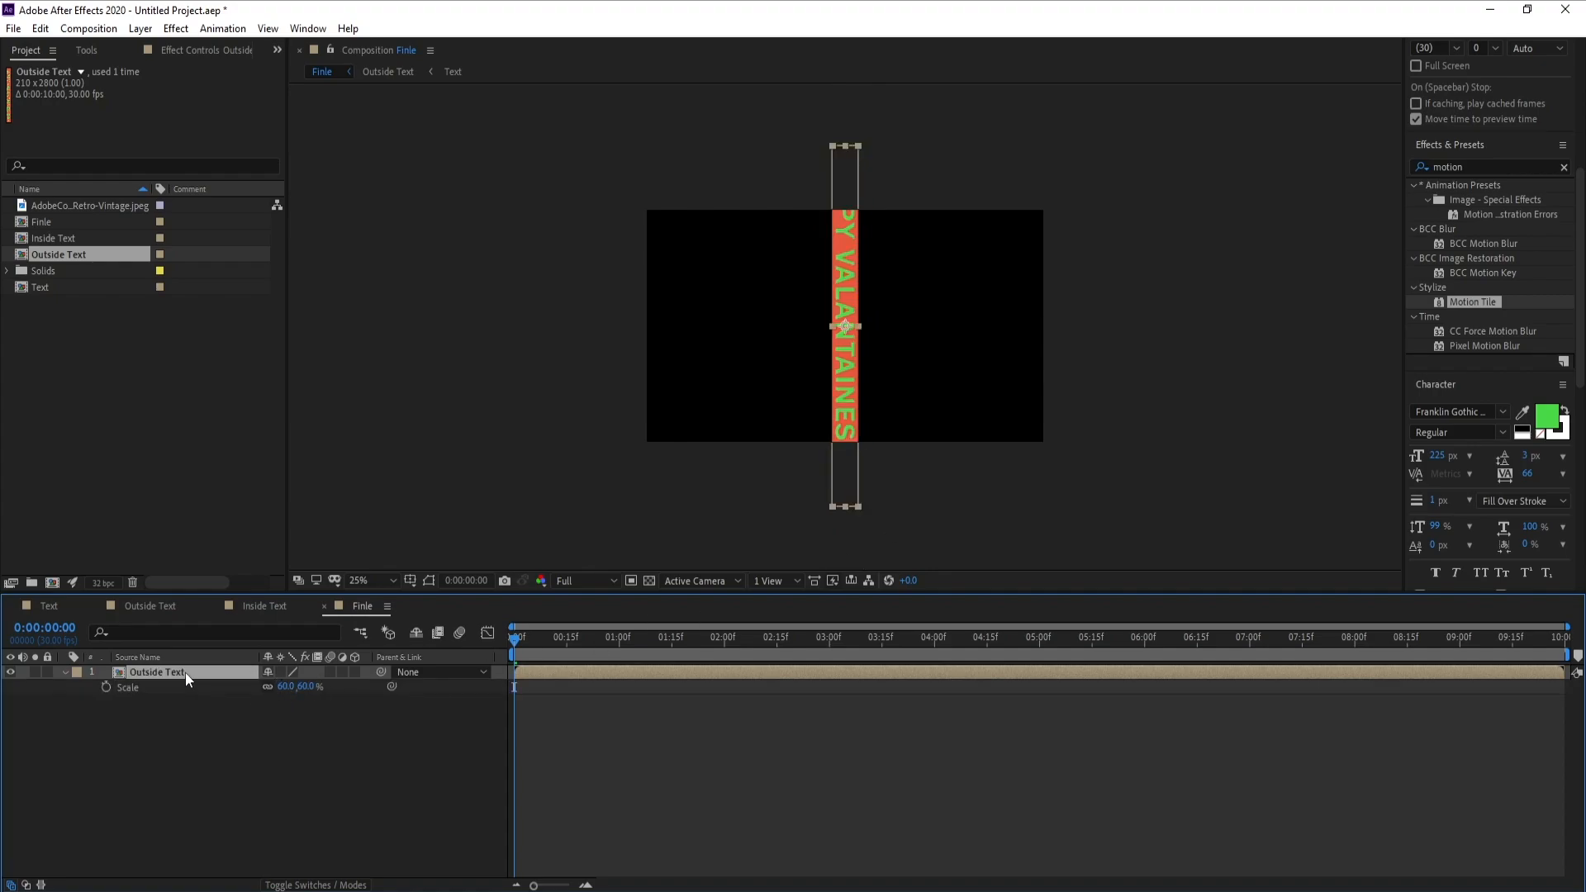
Set the Outside Text layer's rotation to -98° so the strip runs diagonally across the frame
key("r")
left_click_drag(289, 686, 223, 704)
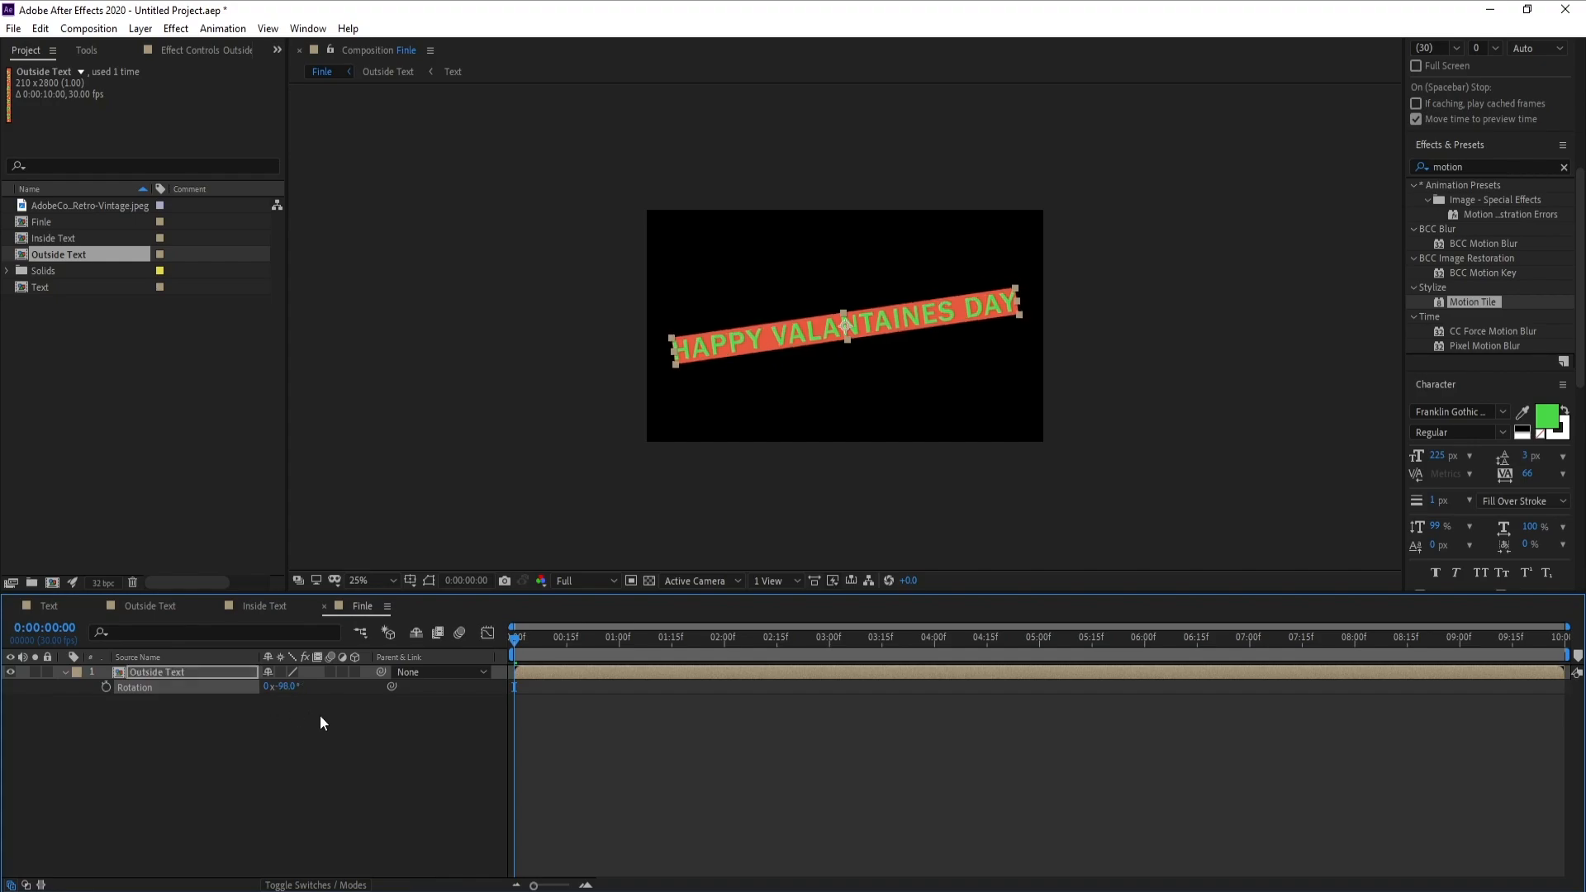
left_click(60, 792)
left_click(66, 673)
Apply the CC Cylinder effect to the Outside Text layer and enable Collapse Transformations for it
left_click(134, 676)
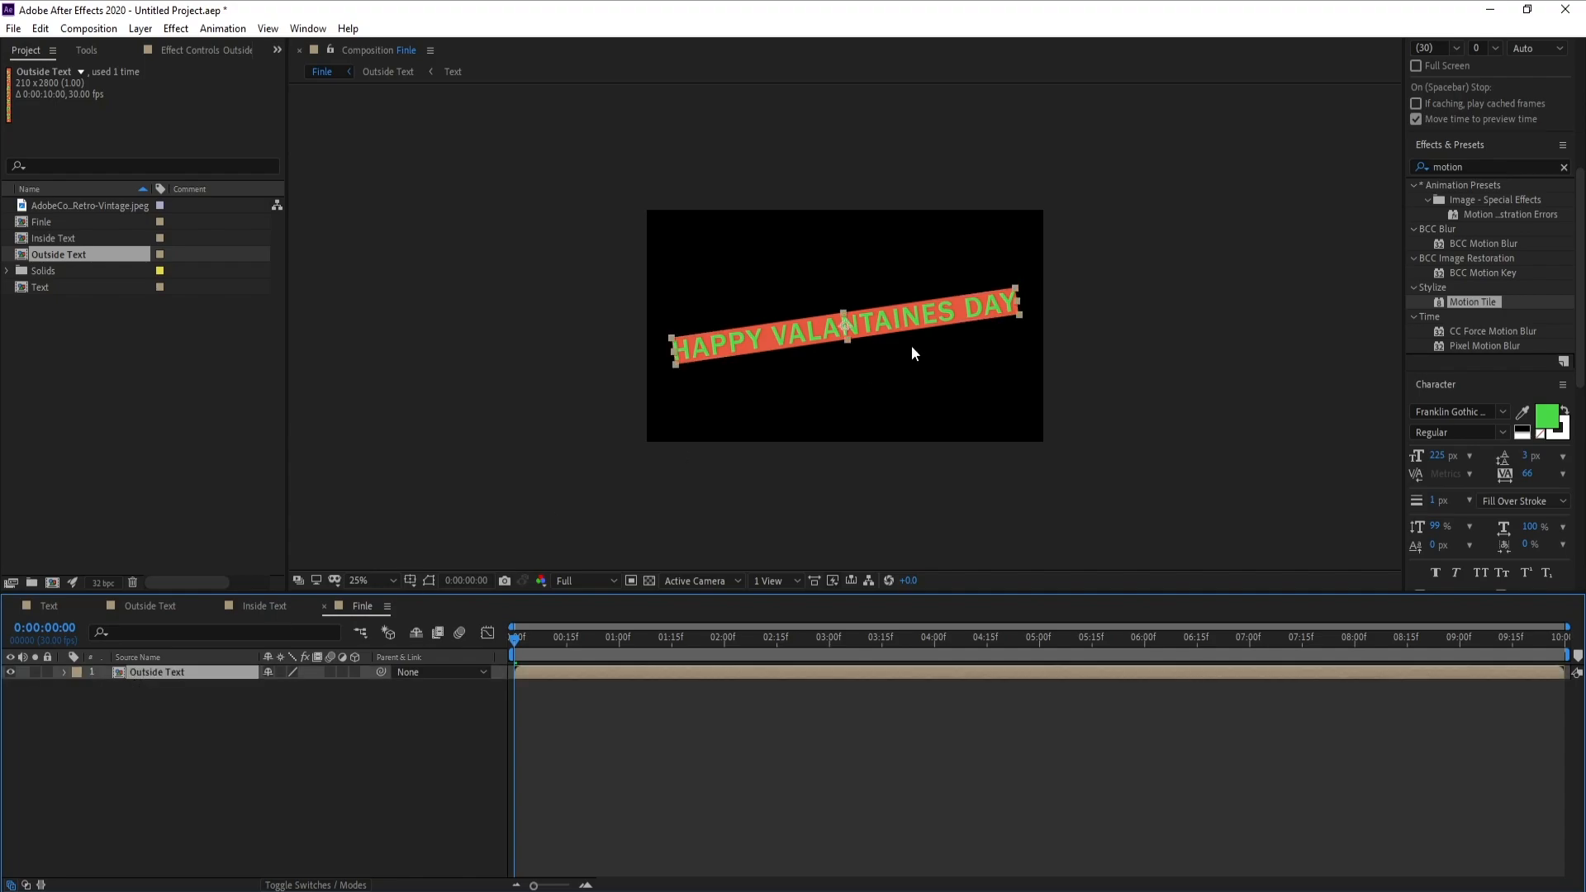
left_click_drag(1499, 167, 1387, 166)
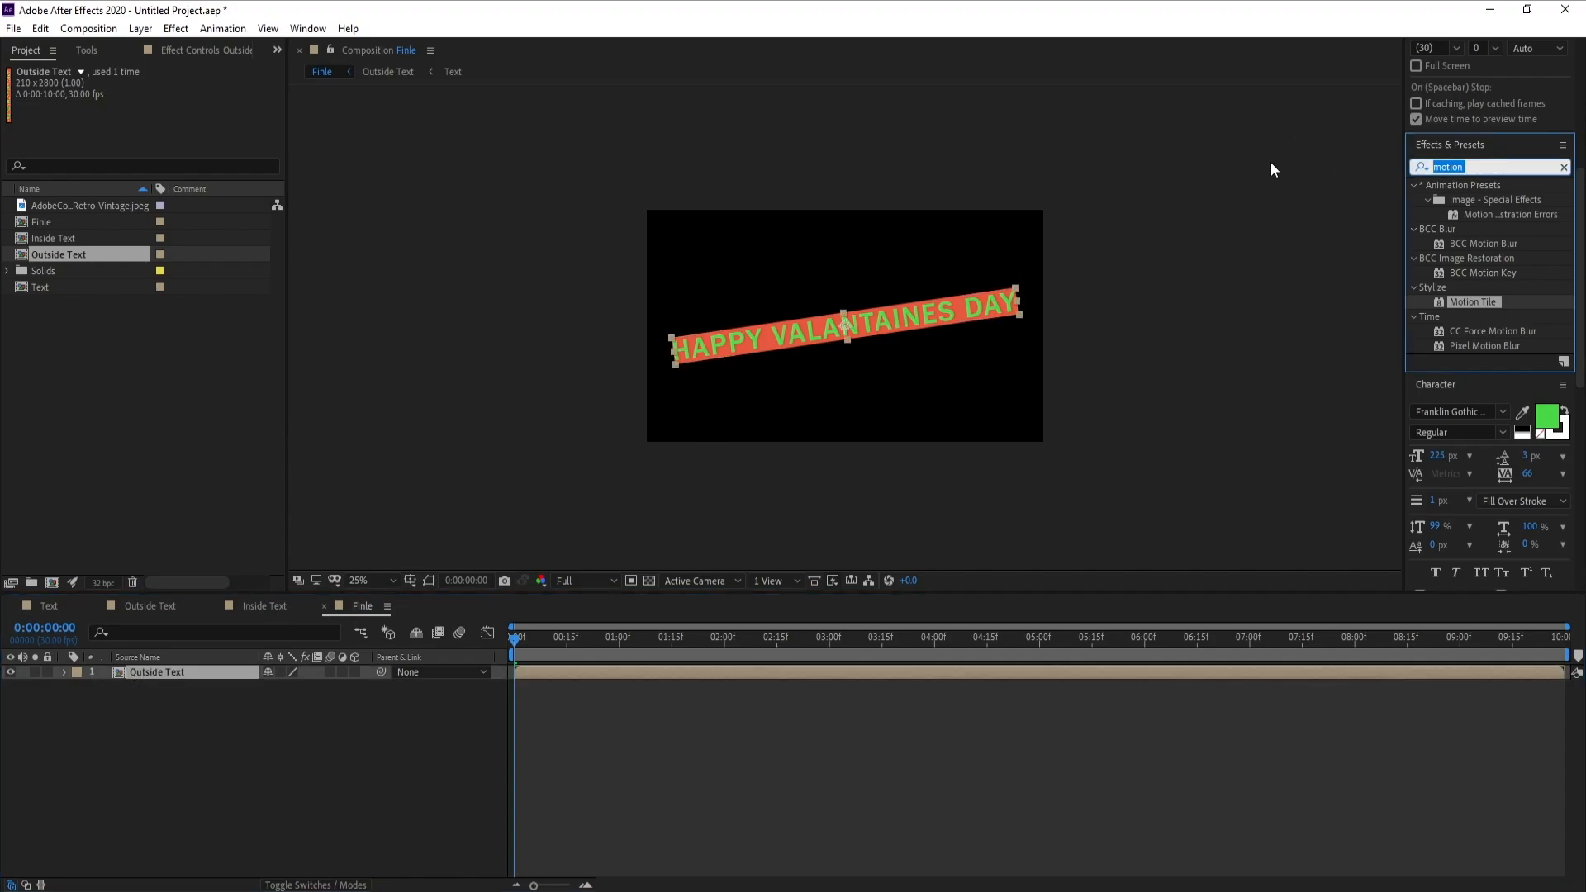
type("cc cy")
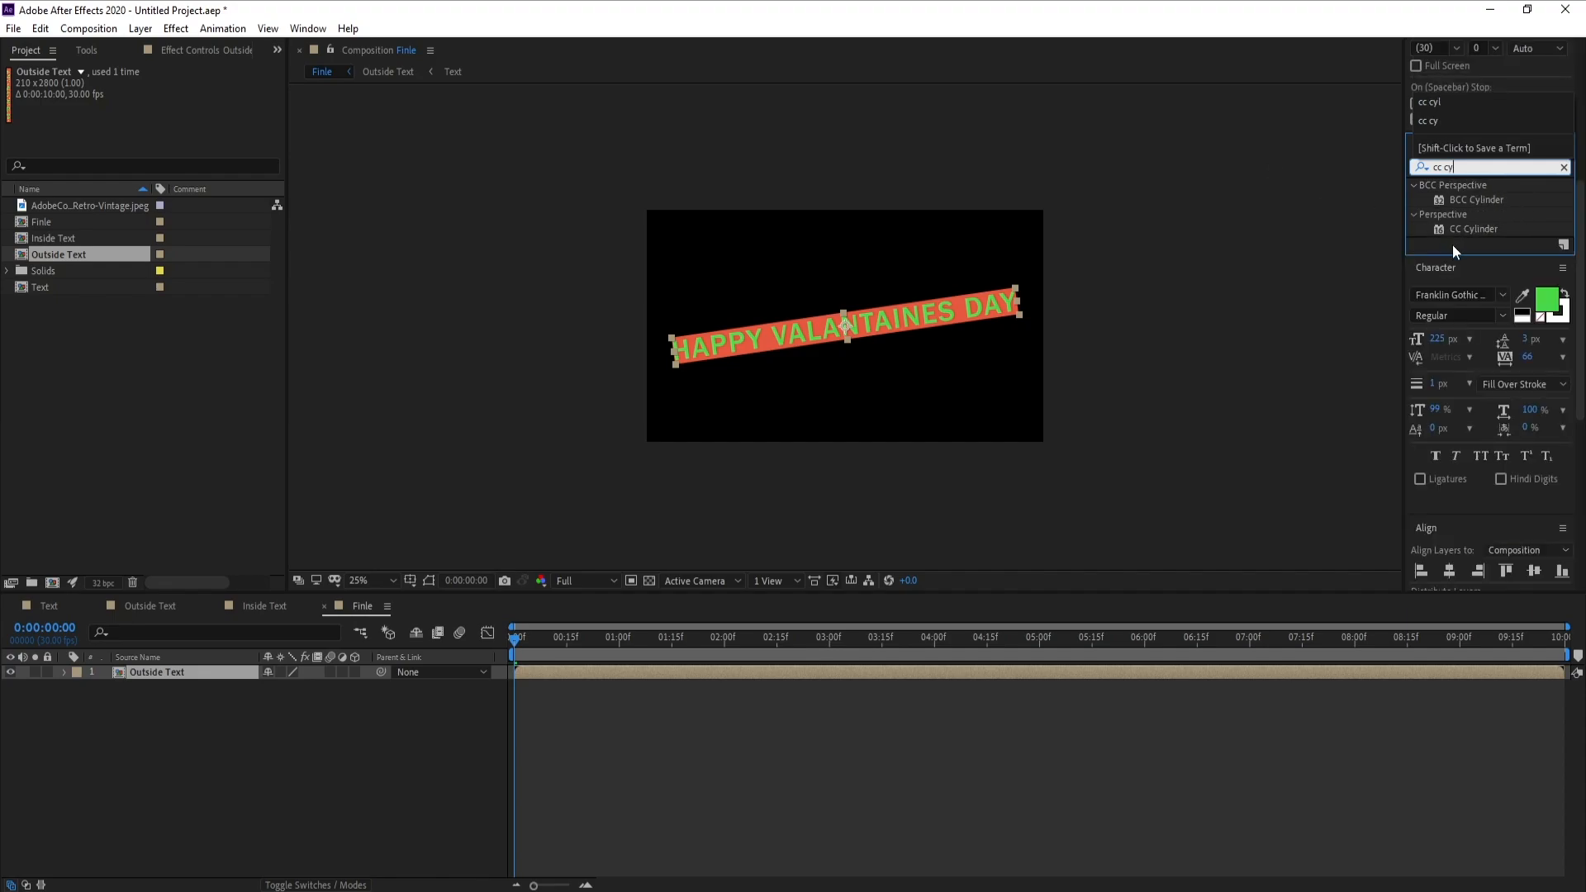
double_click(1470, 229)
key("period")
key("period")
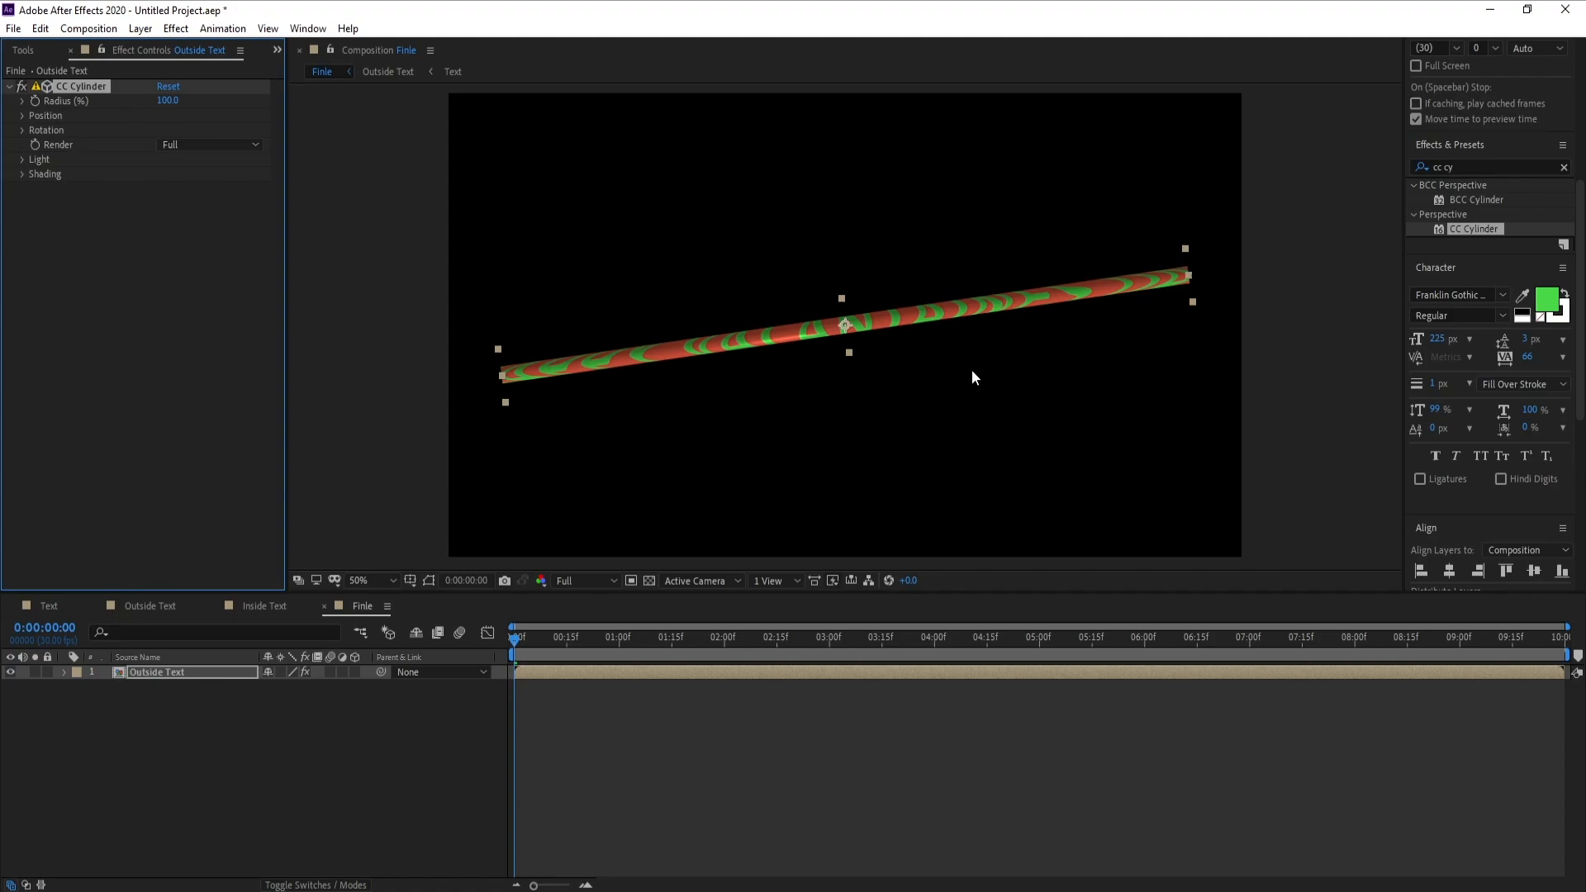
key("comma")
left_click(277, 671)
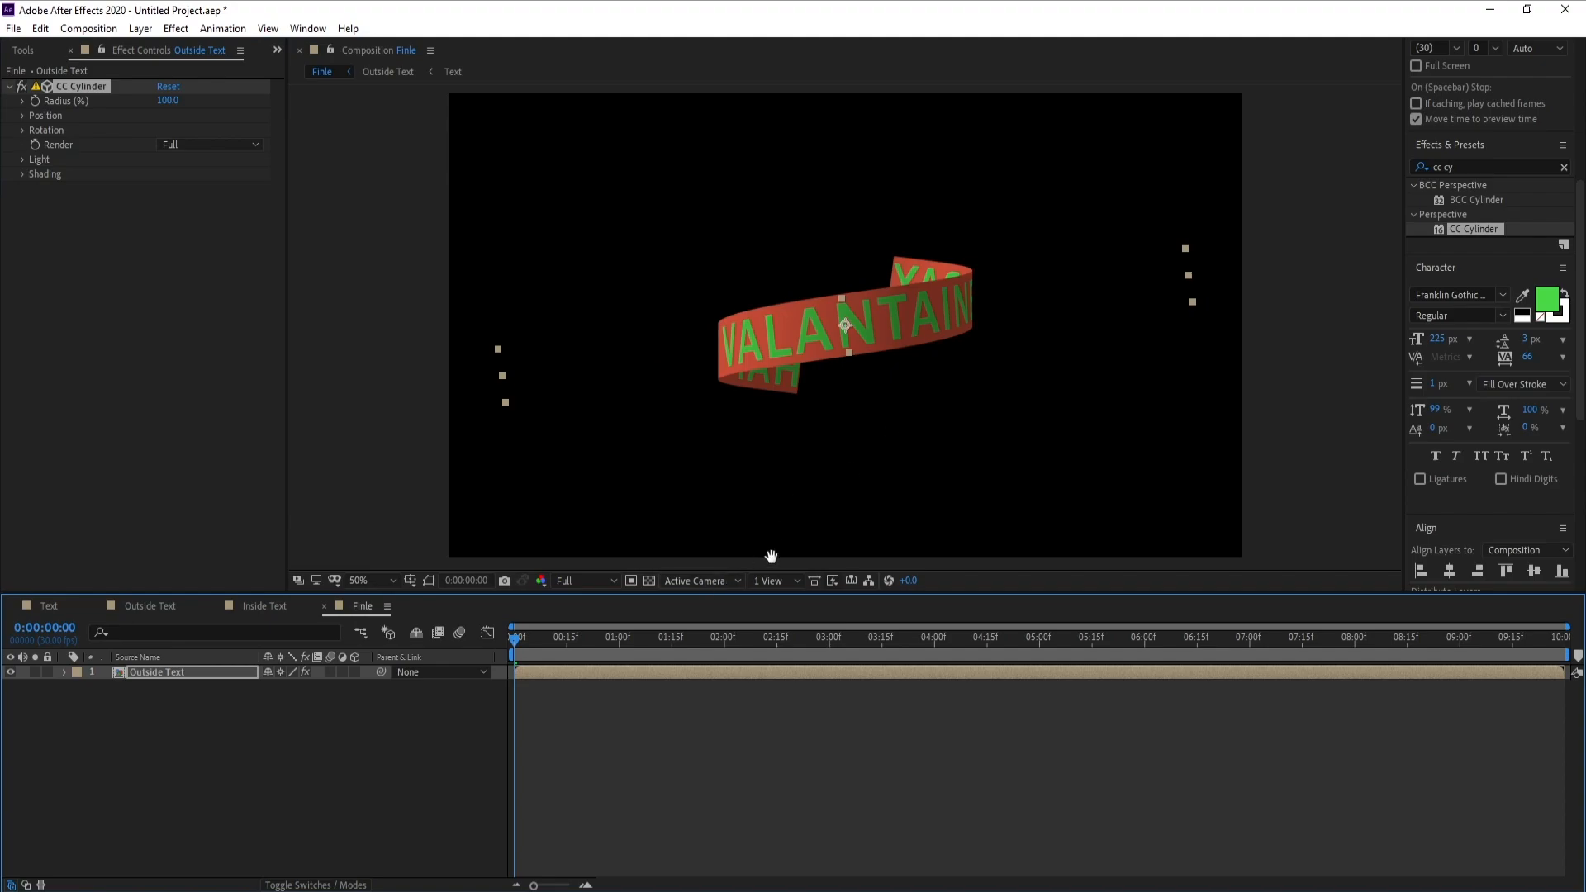
Preview the cylinder-wrapped Outside Text strip from the start of the Finle composition
key("space")
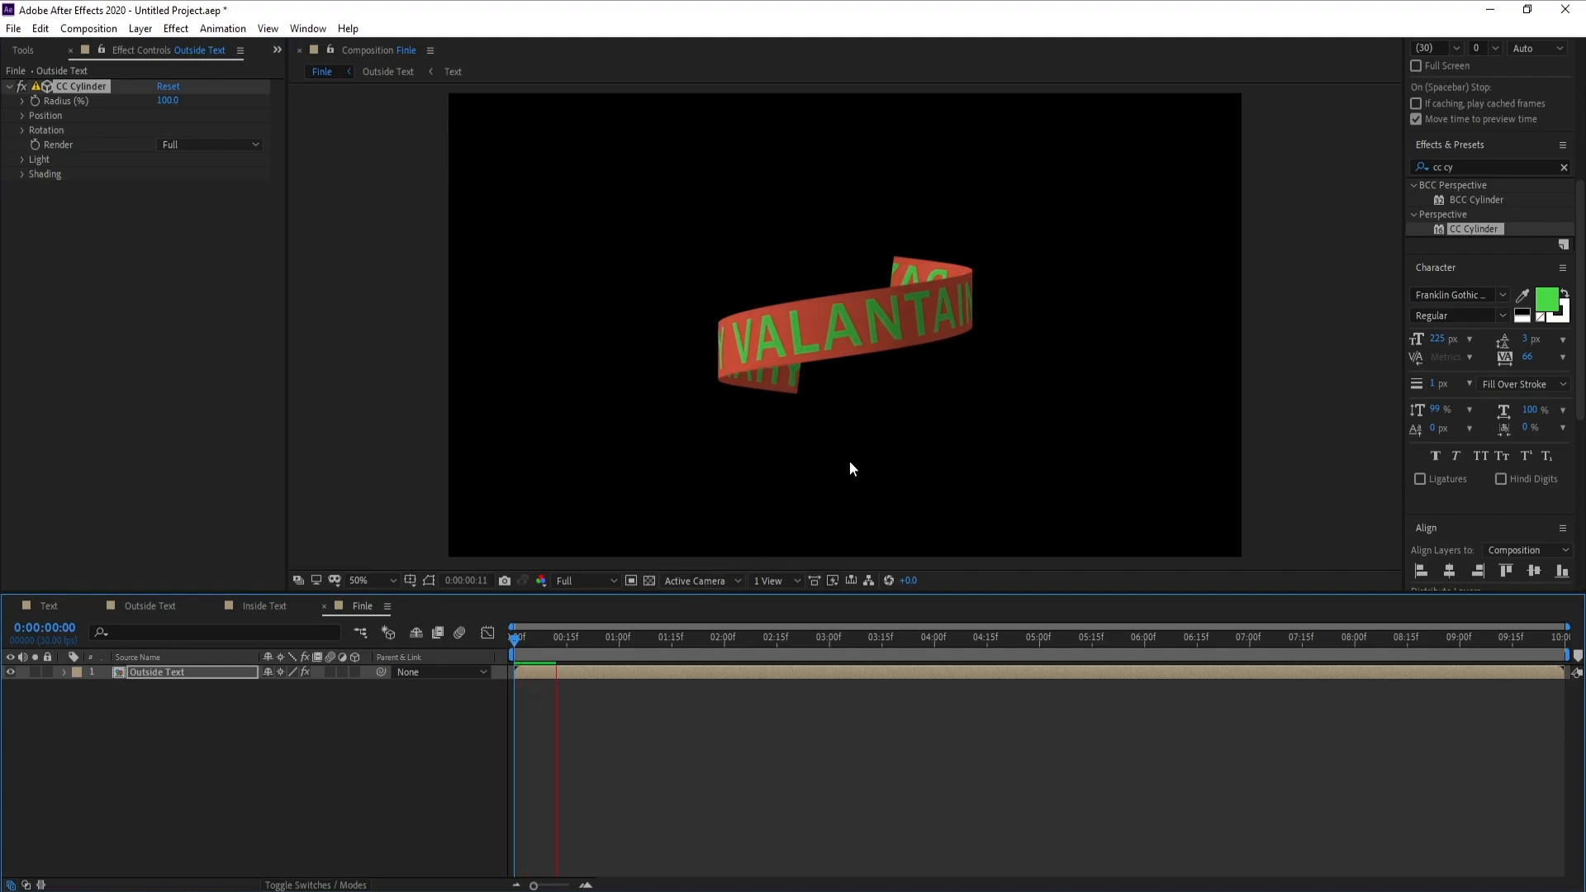
left_click_drag(542, 645, 484, 667)
key("space")
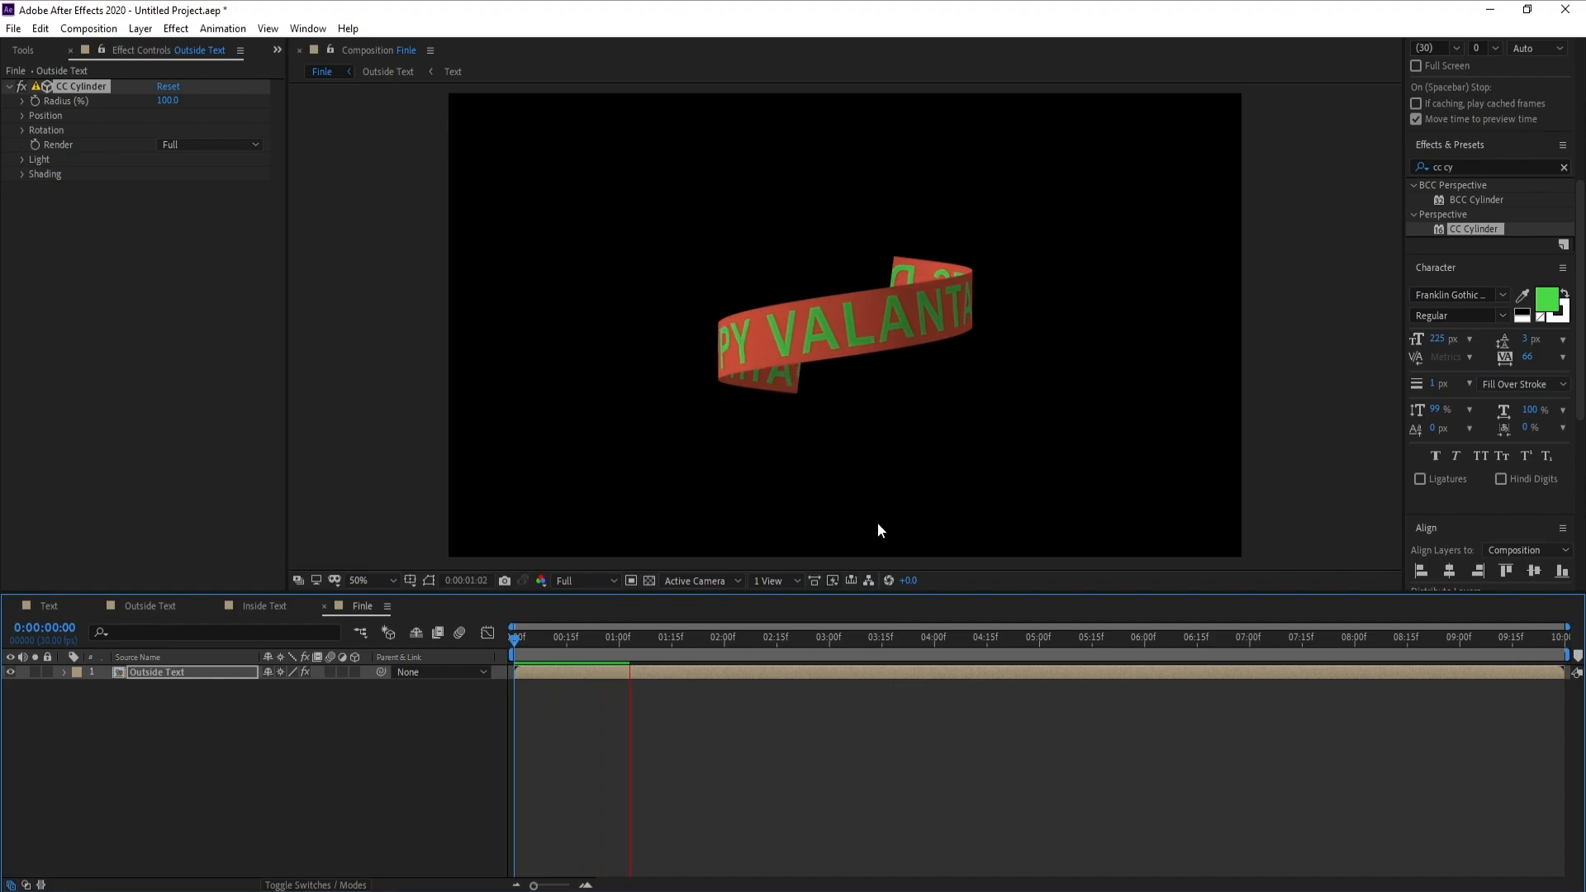
key("space")
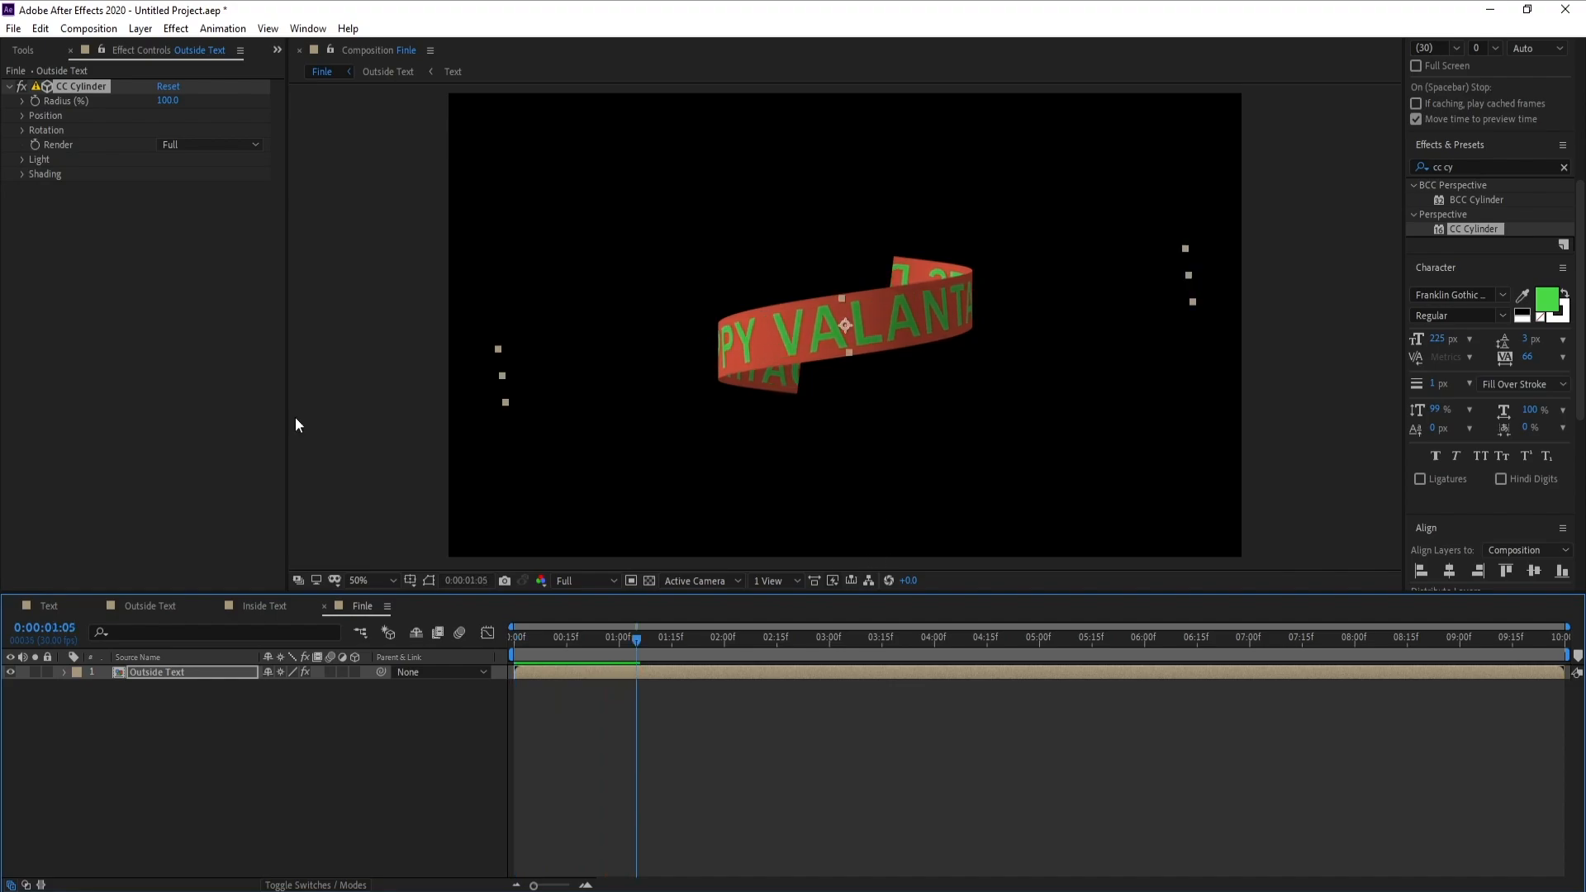
Set the Outside Text layer's CC Cylinder Position Z to -820 and its rotation to X -5°, Y 80° and Z 9°
left_click(23, 116)
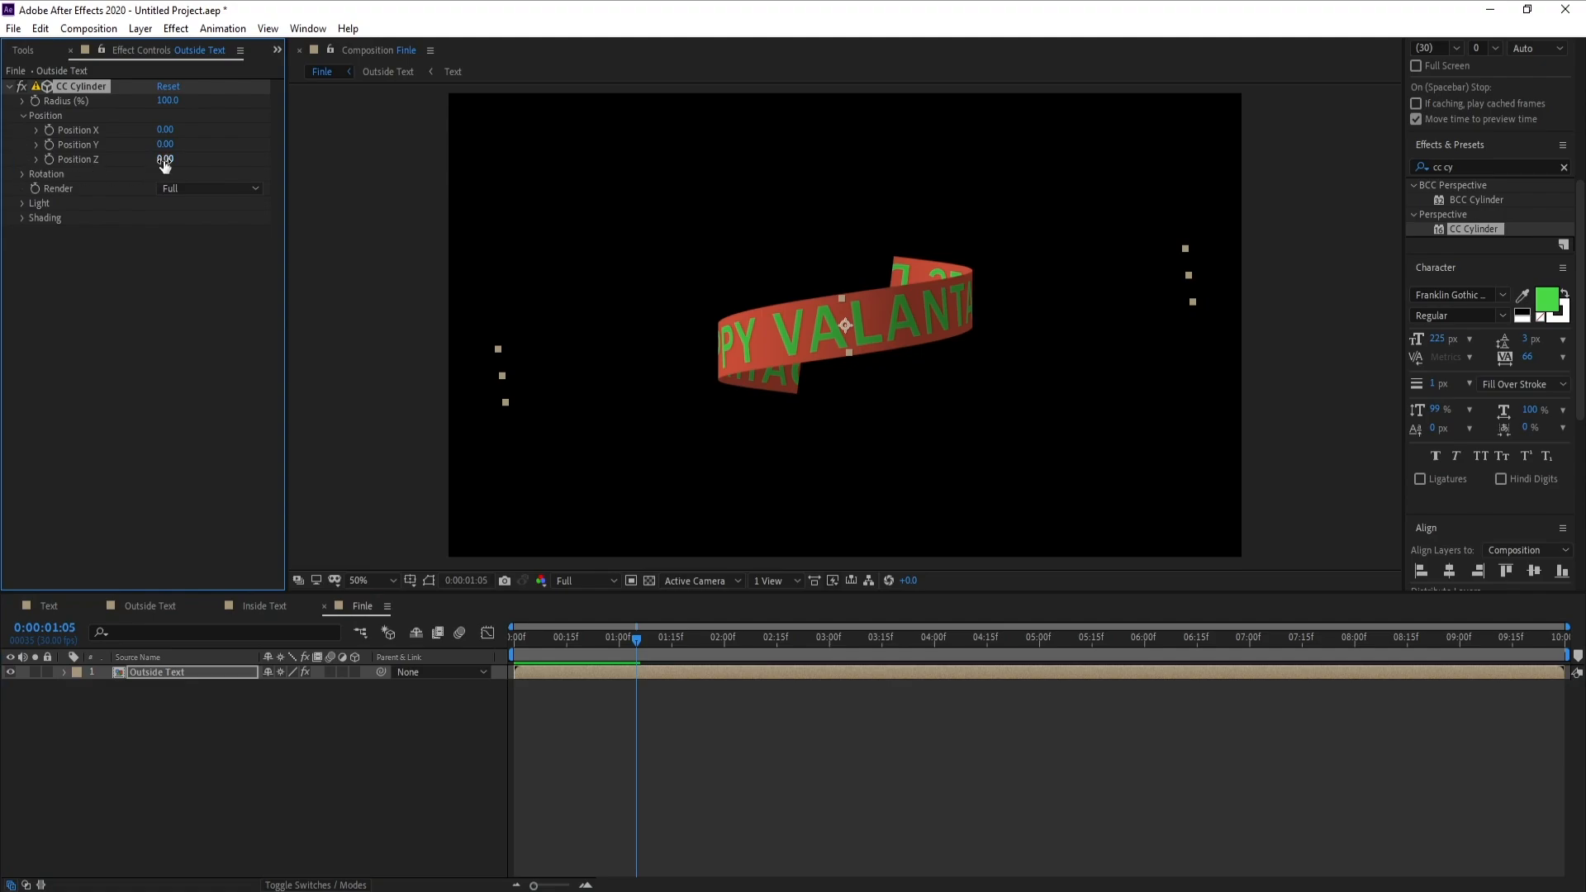
left_click_drag(164, 164, 116, 180)
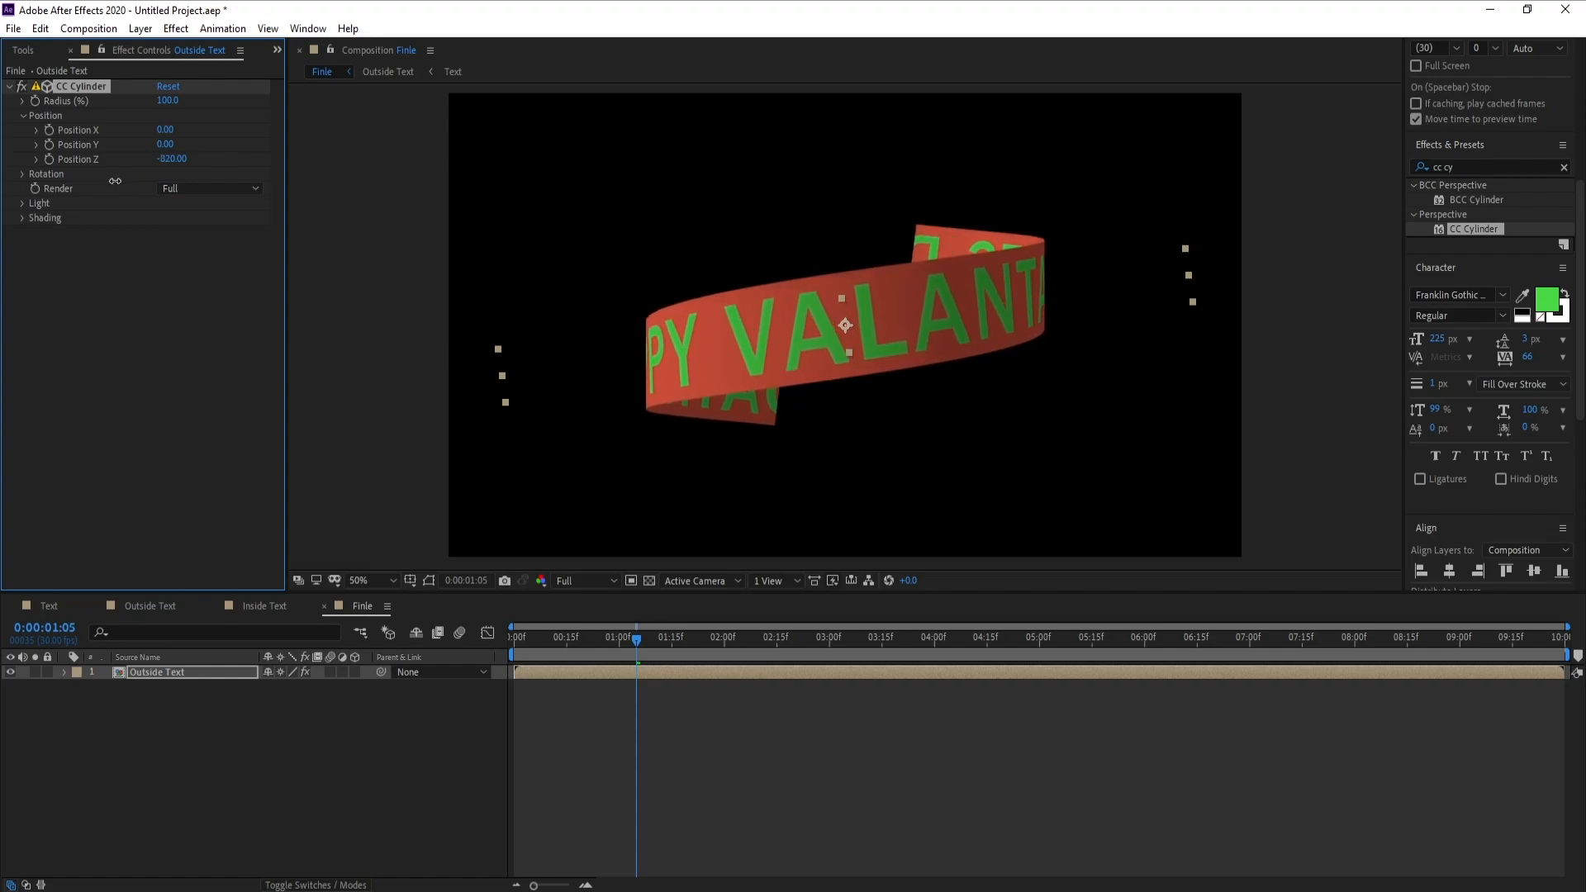
left_click(17, 181)
left_click(19, 177)
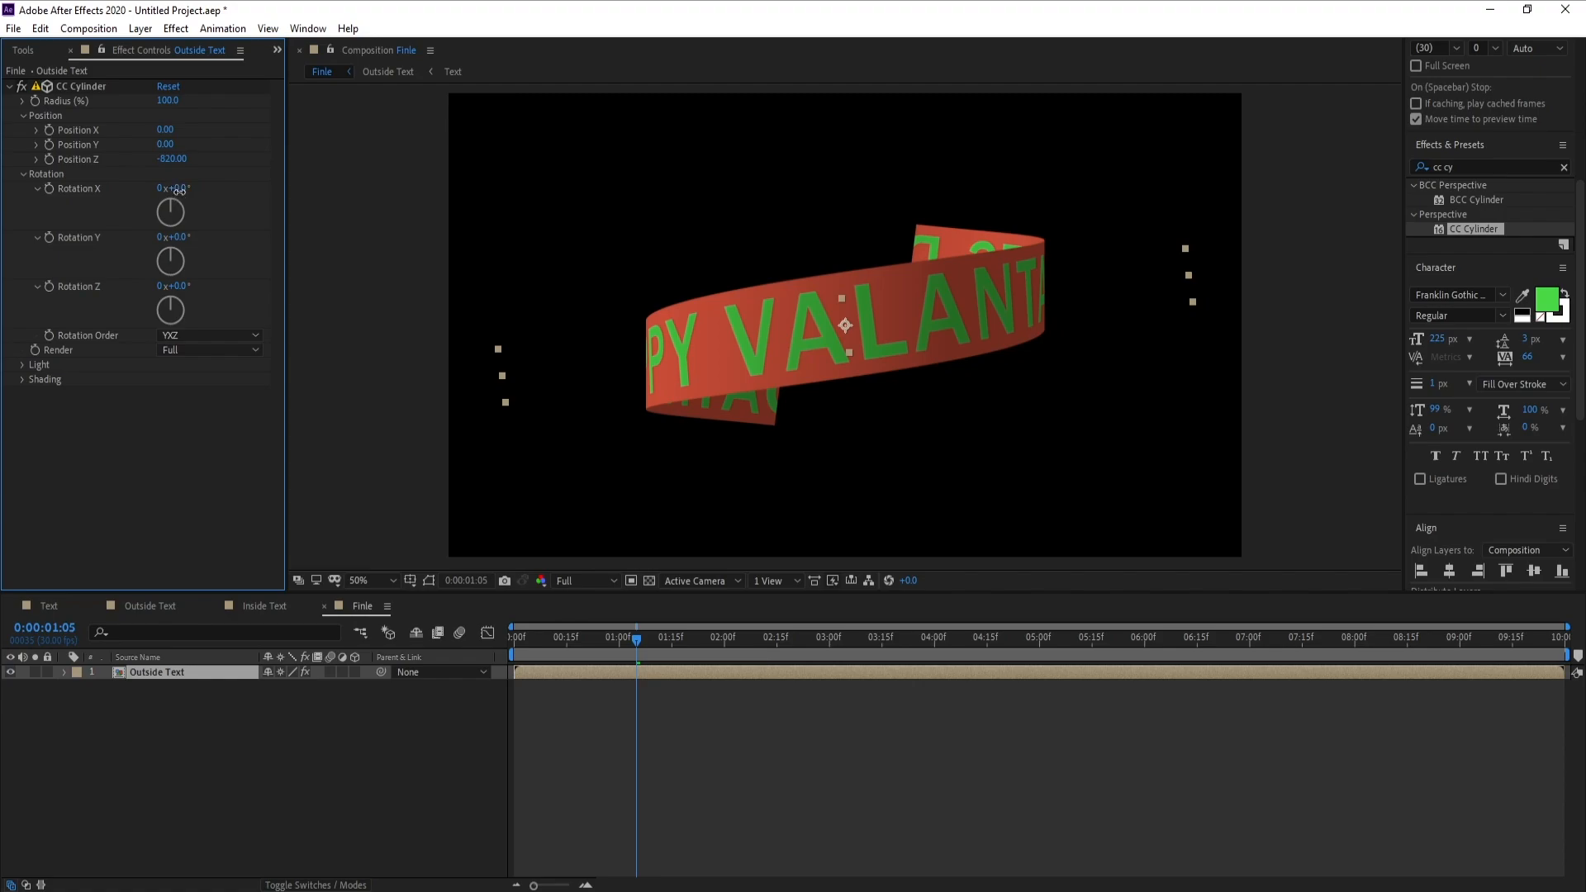
left_click_drag(179, 190, 175, 191)
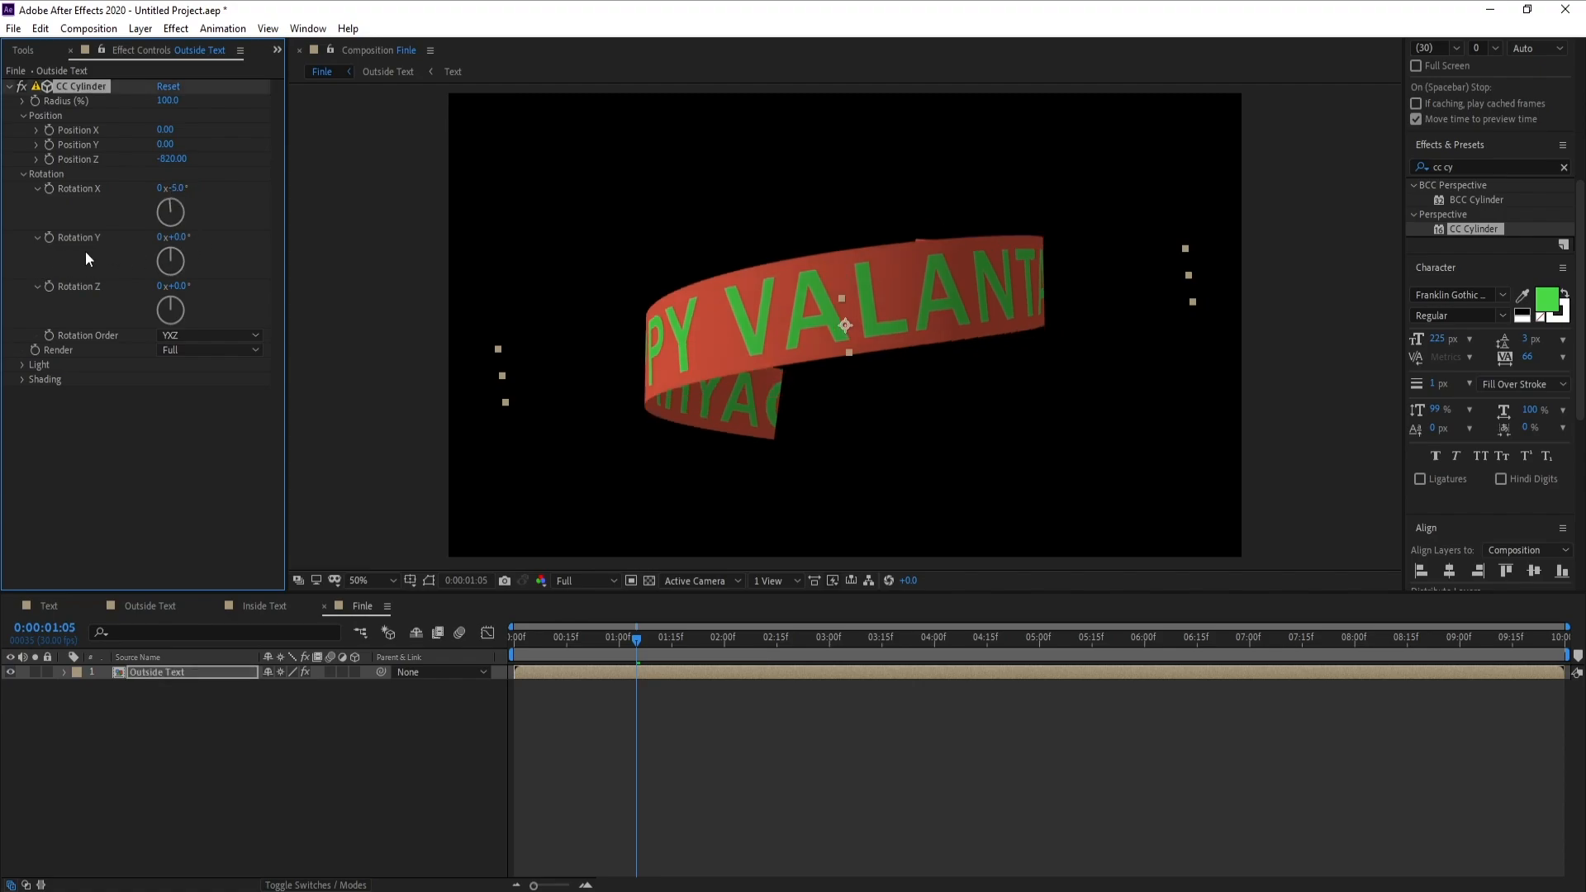
left_click_drag(185, 239, 248, 239)
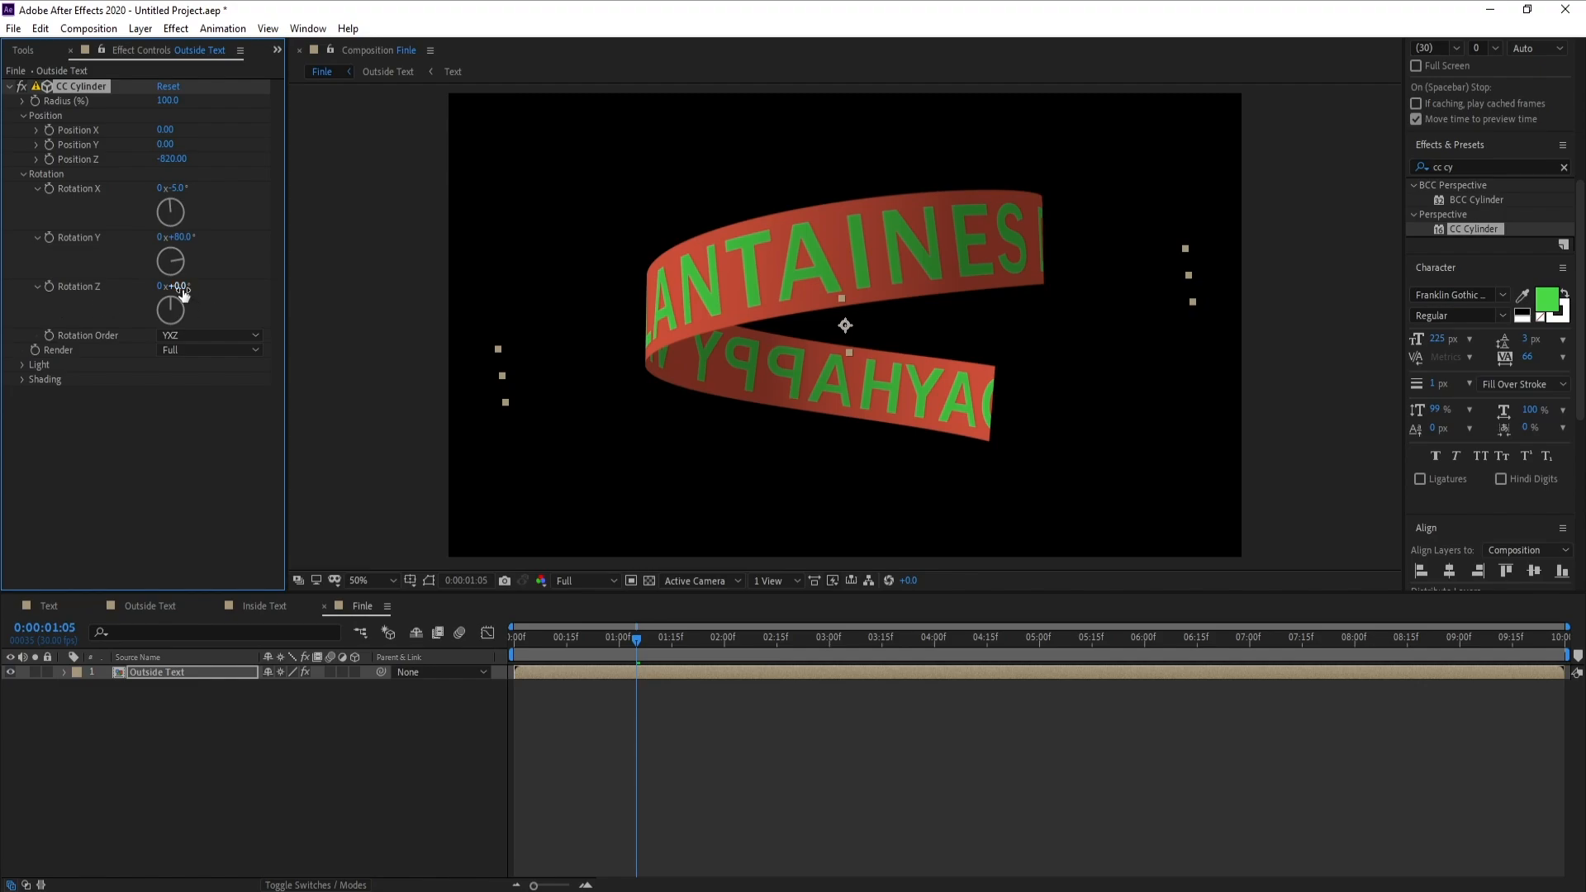
left_click_drag(183, 294, 191, 291)
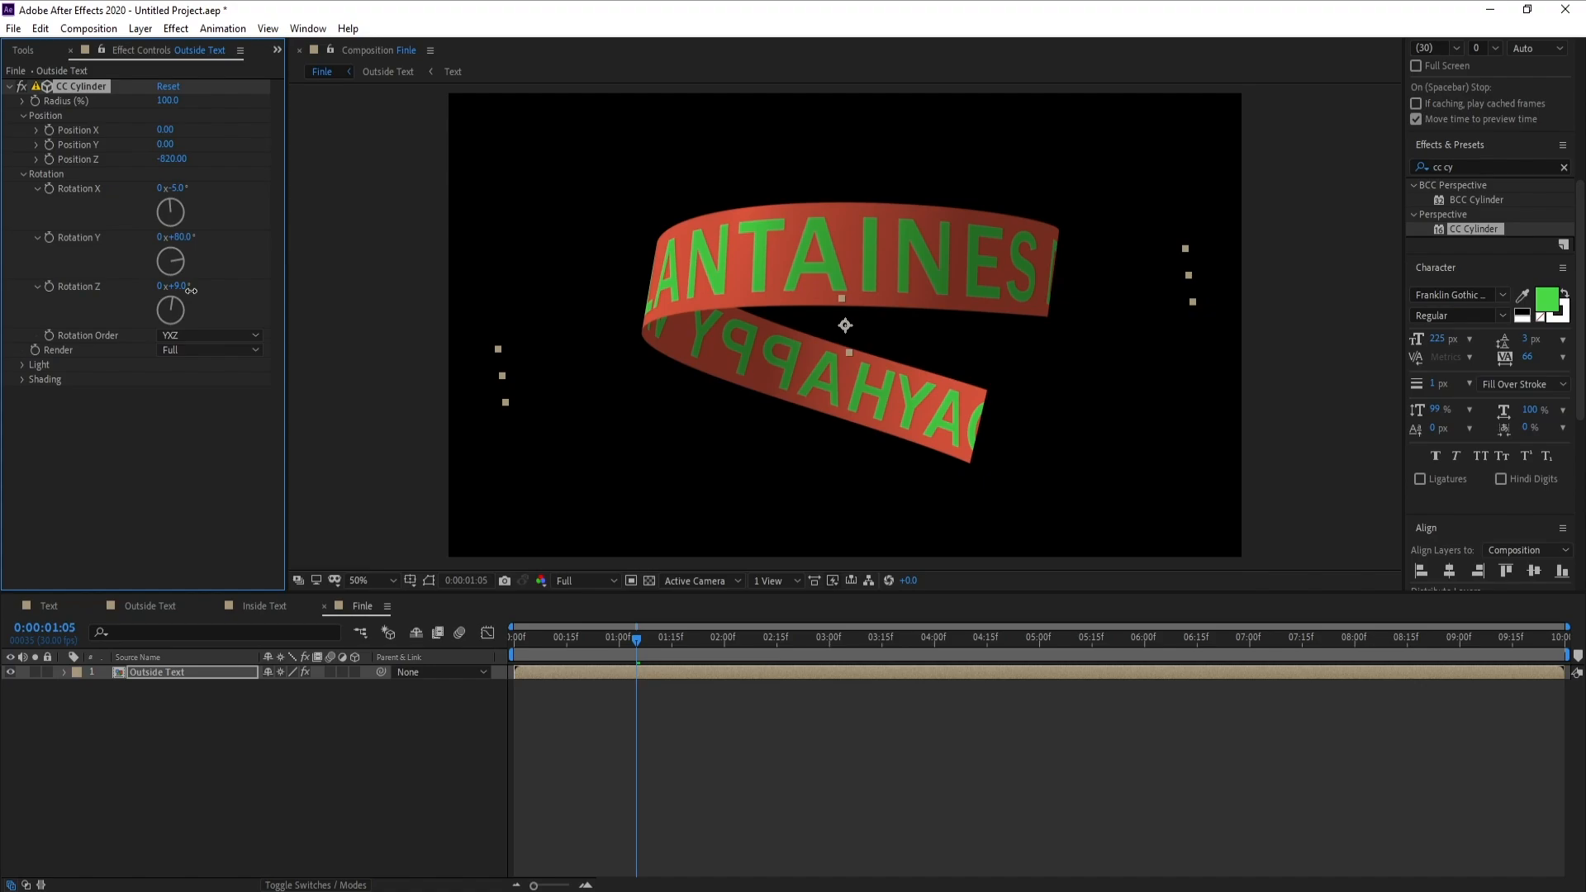
left_click(377, 742)
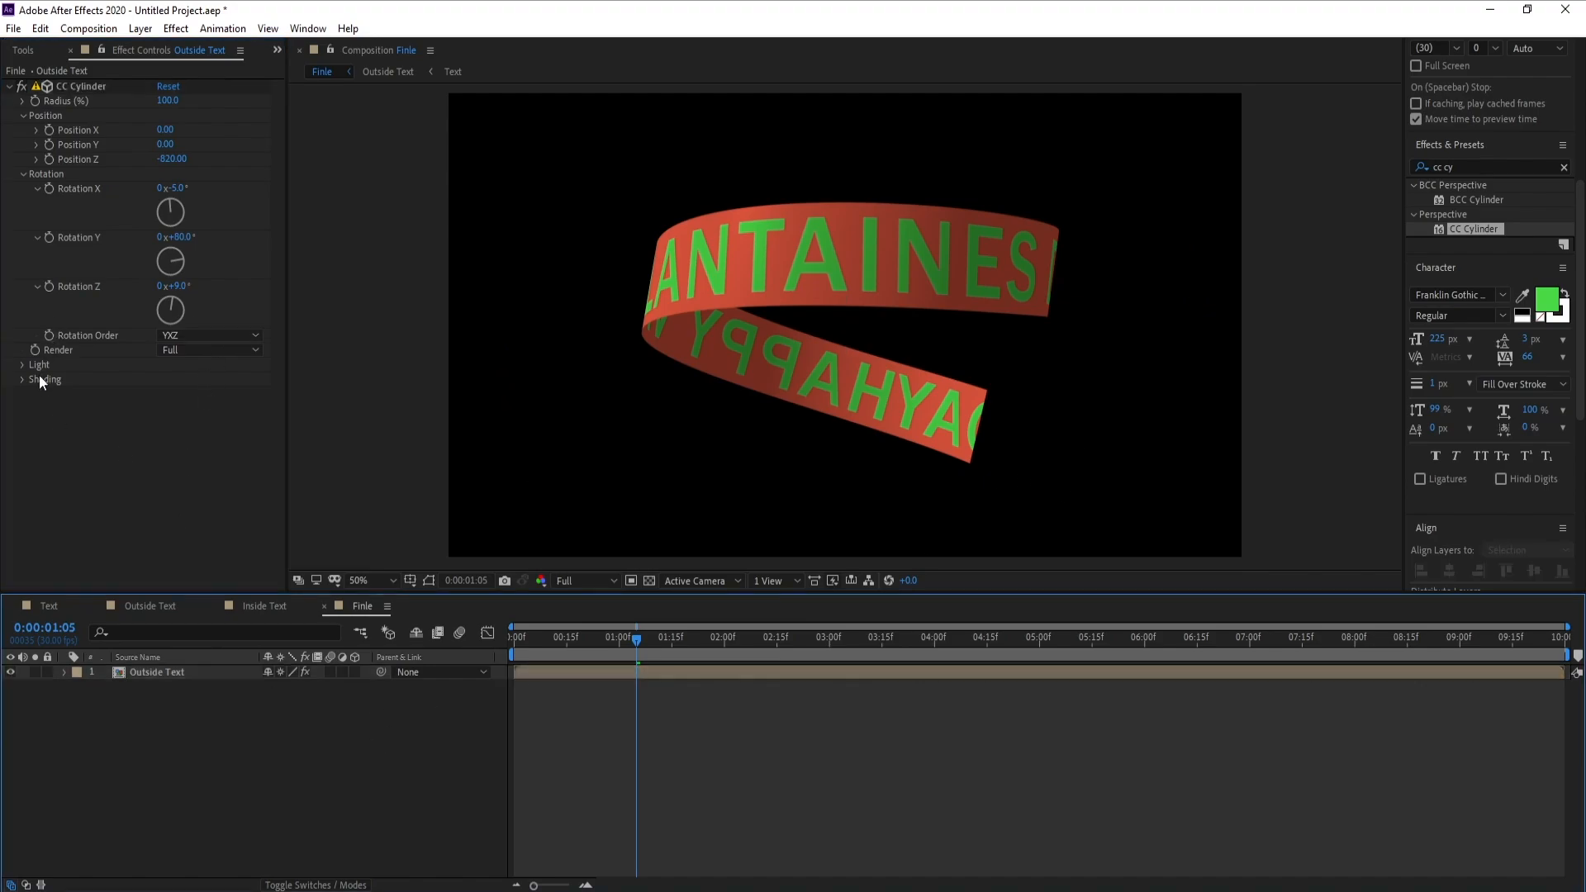
Set the CC Cylinder Render option of the Outside Text layer to Outside and preview the animation
left_click(195, 353)
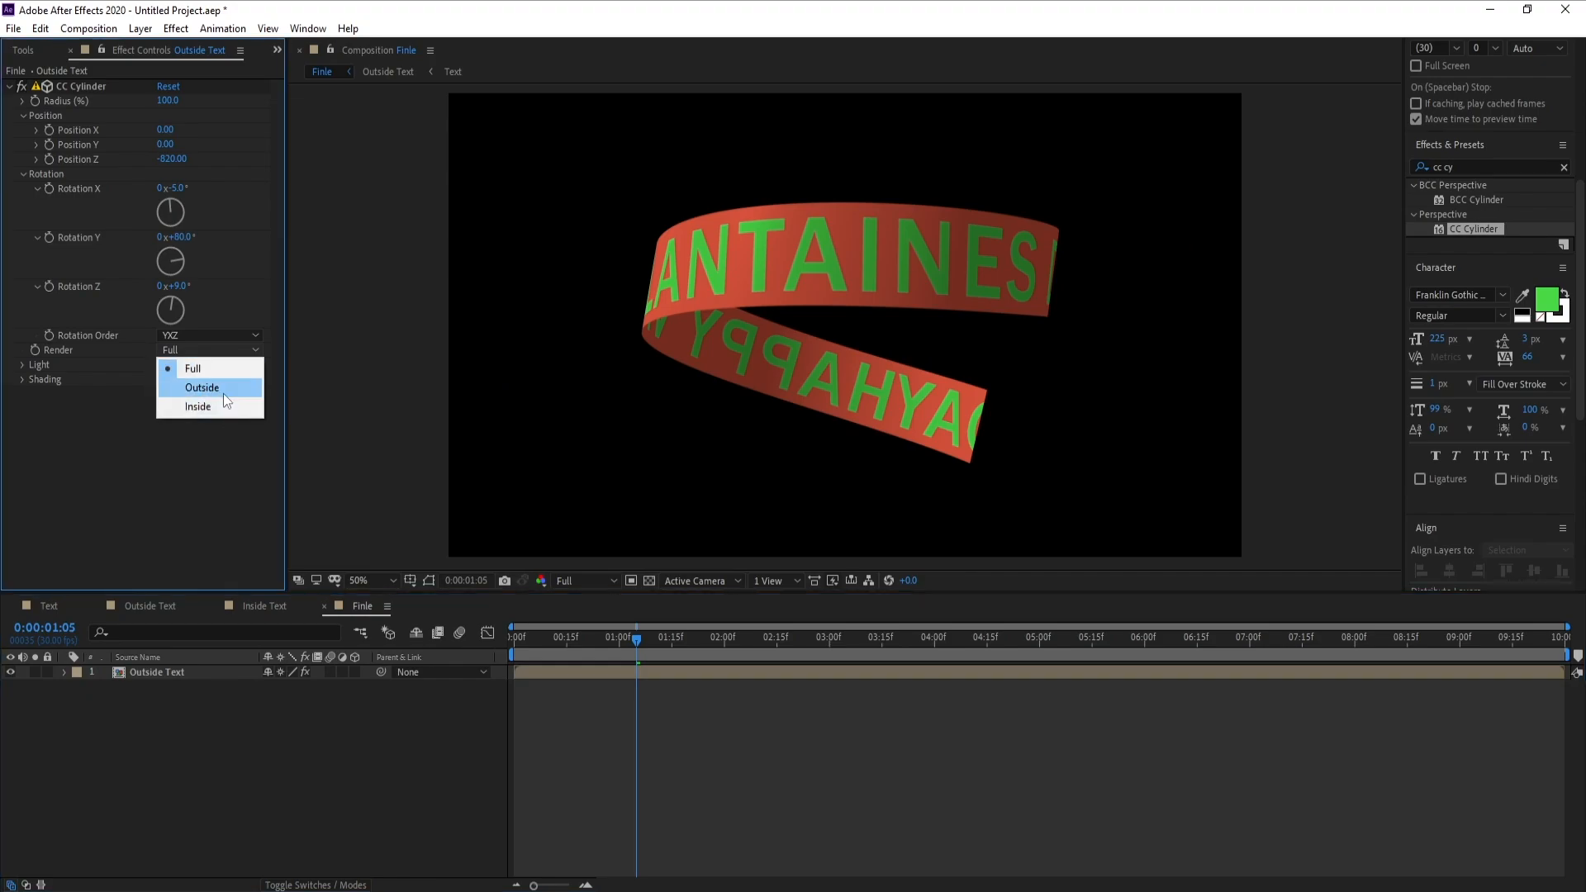
left_click(223, 393)
key("comma")
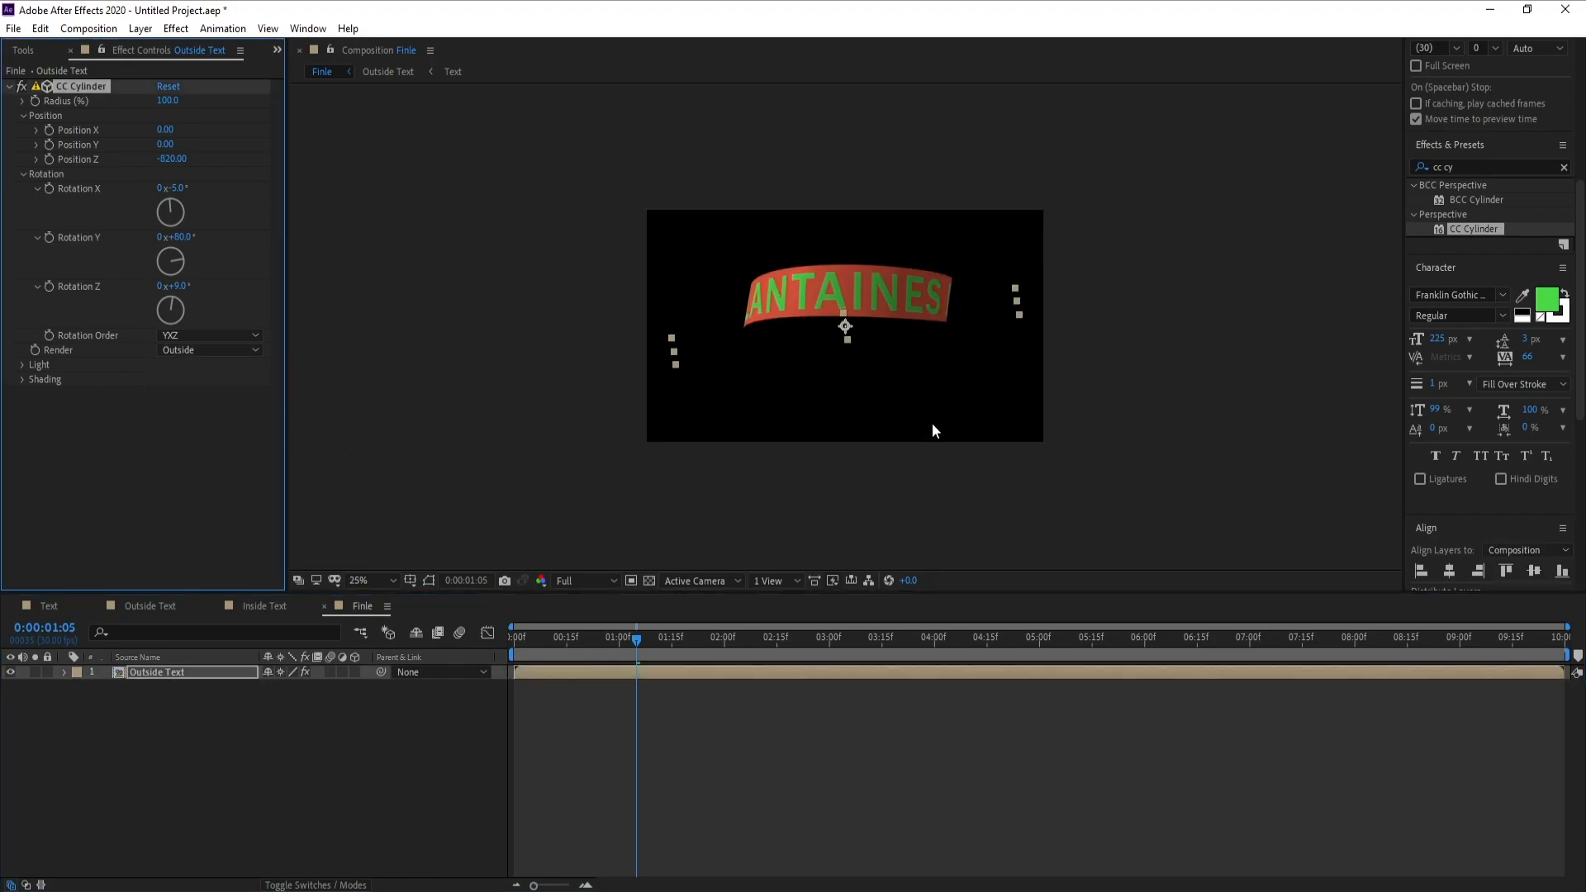
key("space")
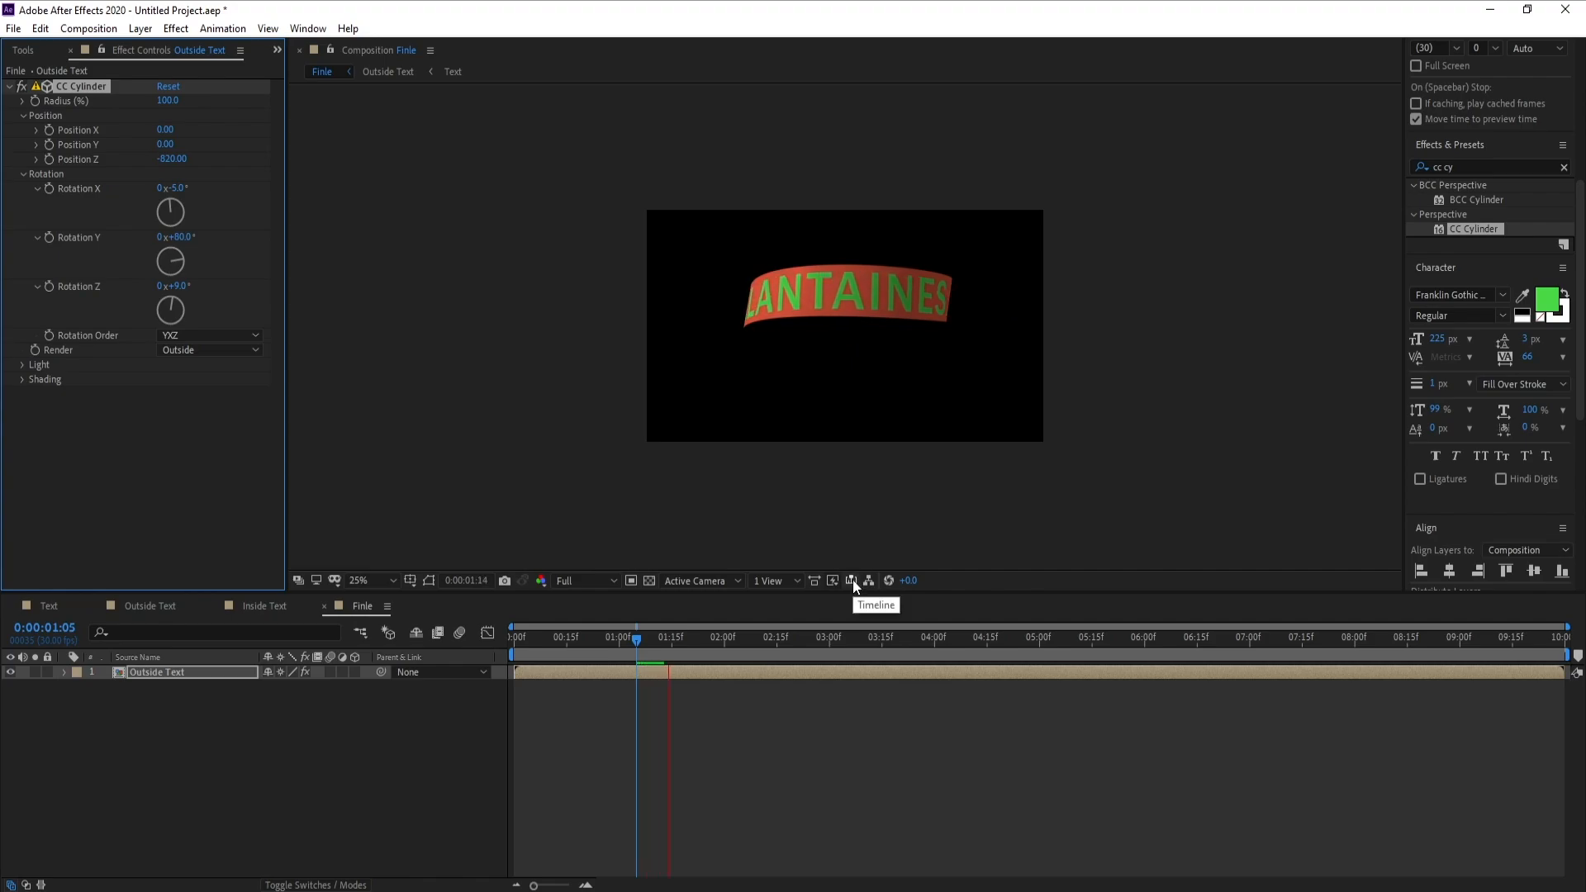
left_click(649, 649)
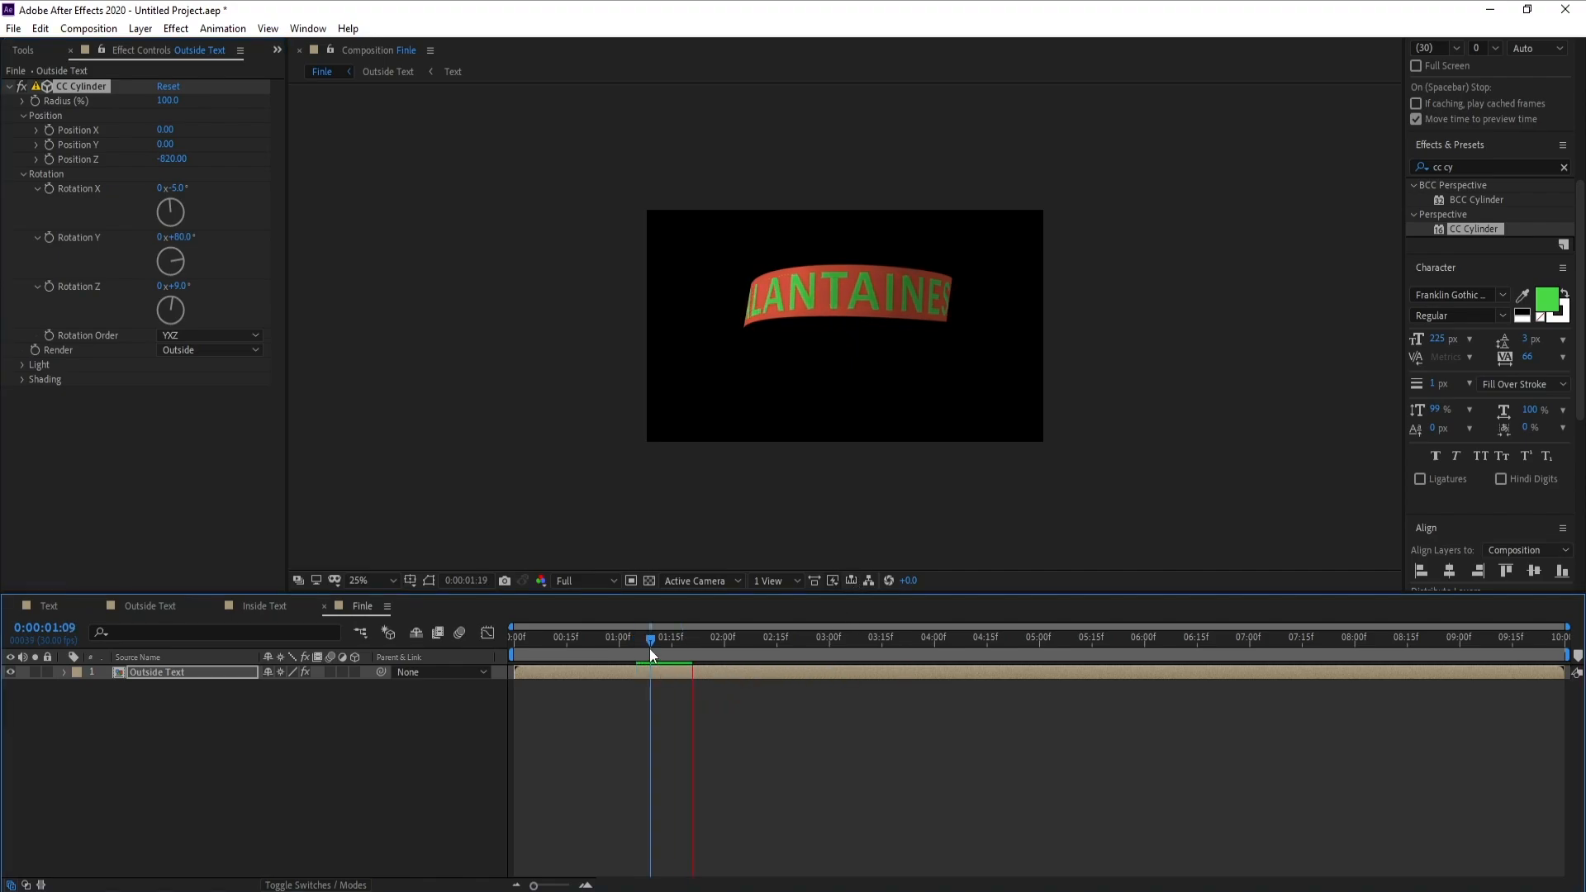
key("space")
Duplicate the Outside Text layer and replace the lower copy's source with the Inside Text composition
left_click(149, 671)
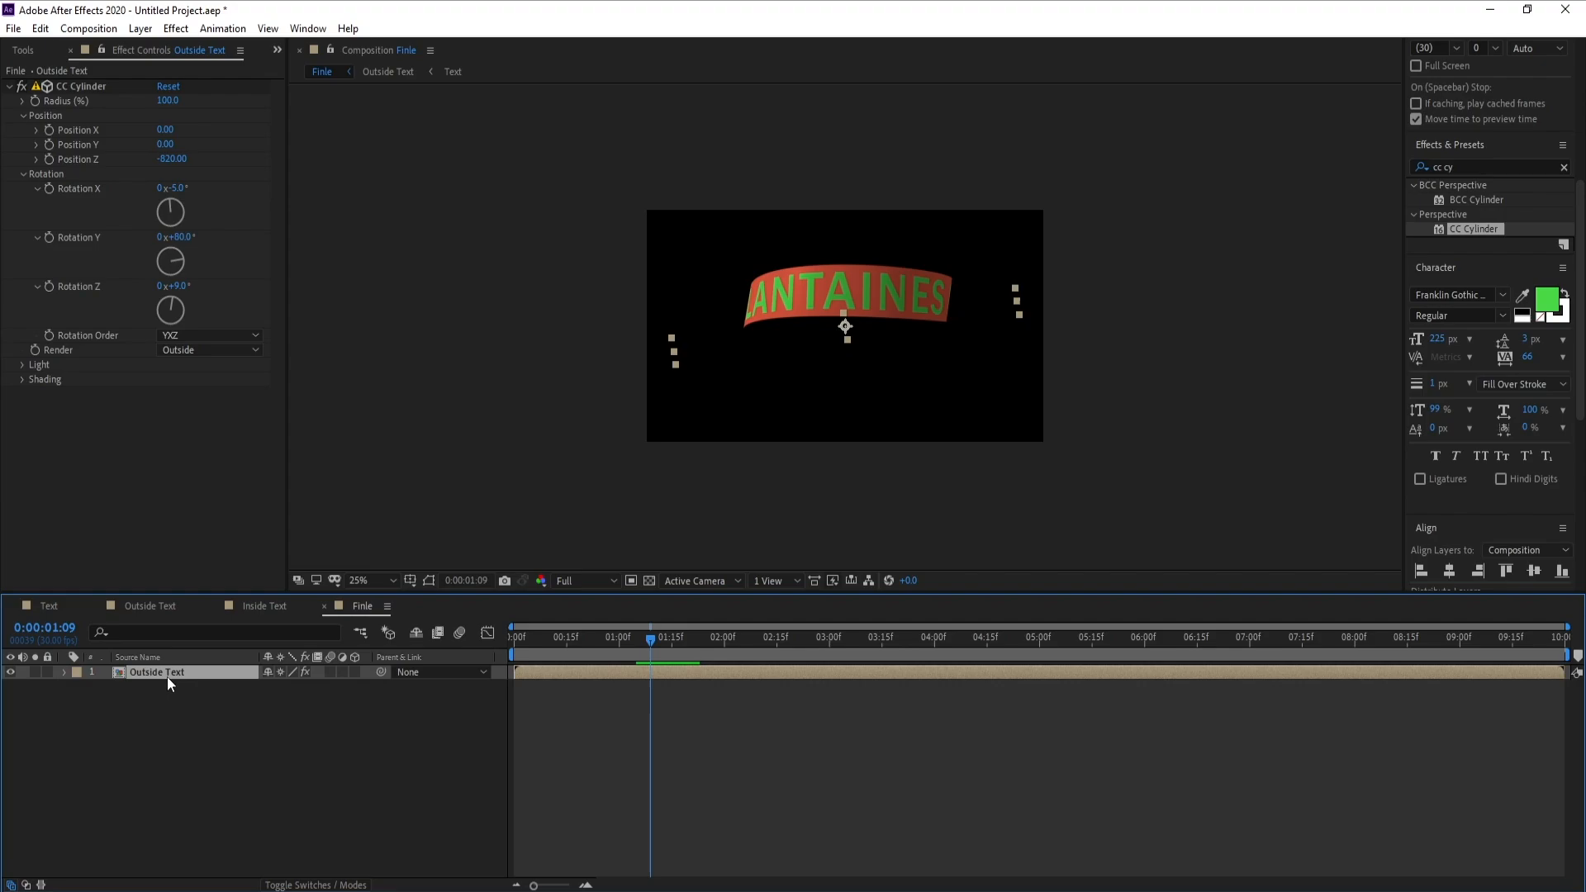
key("ctrl+d")
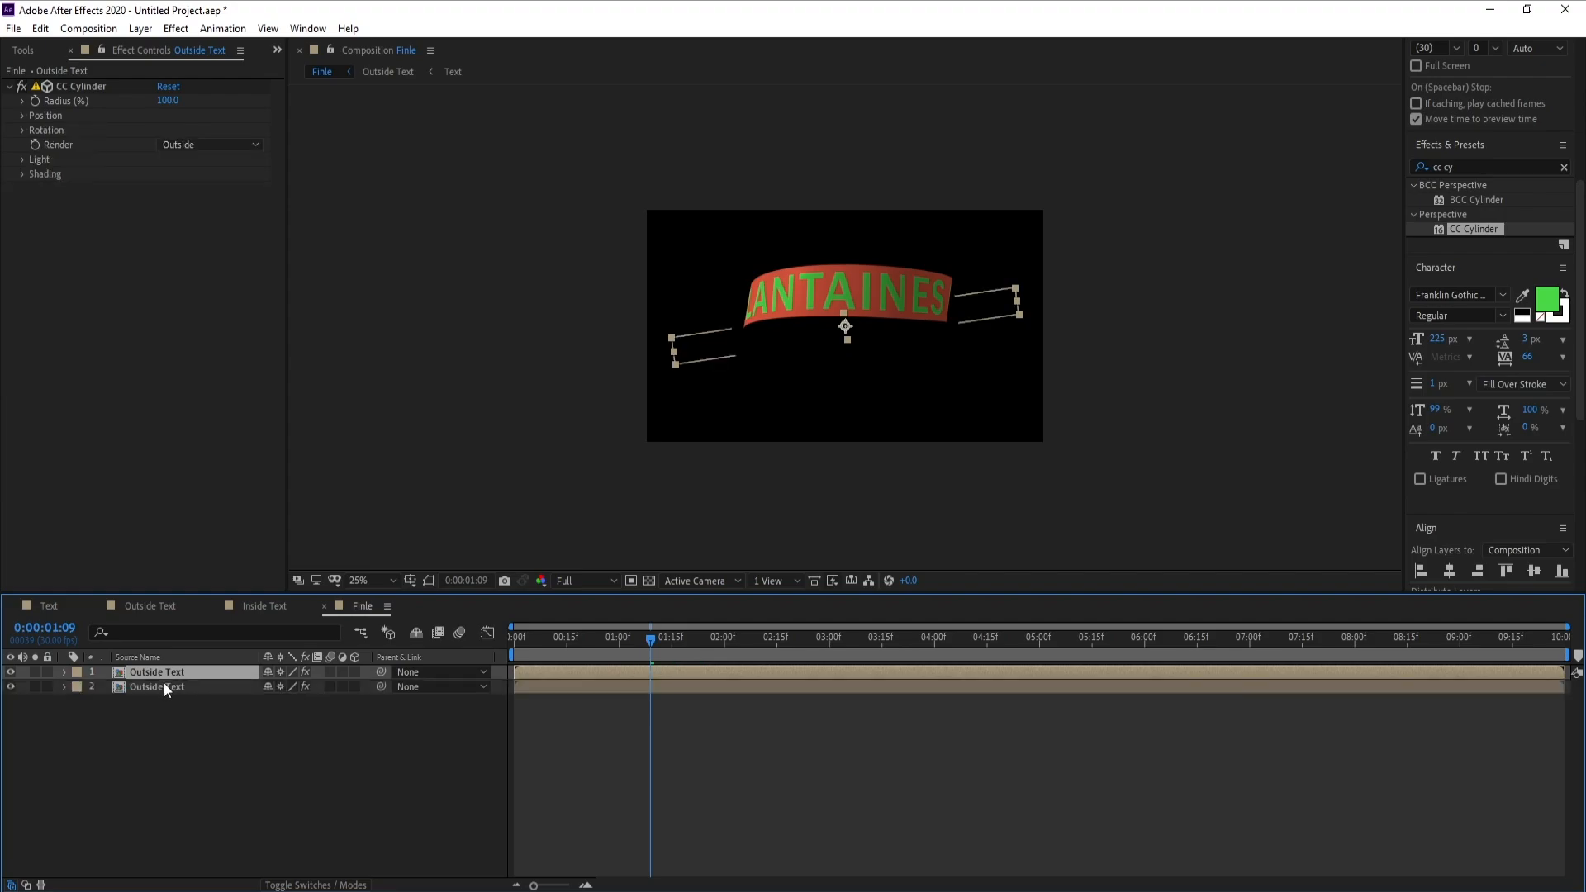
left_click(162, 687)
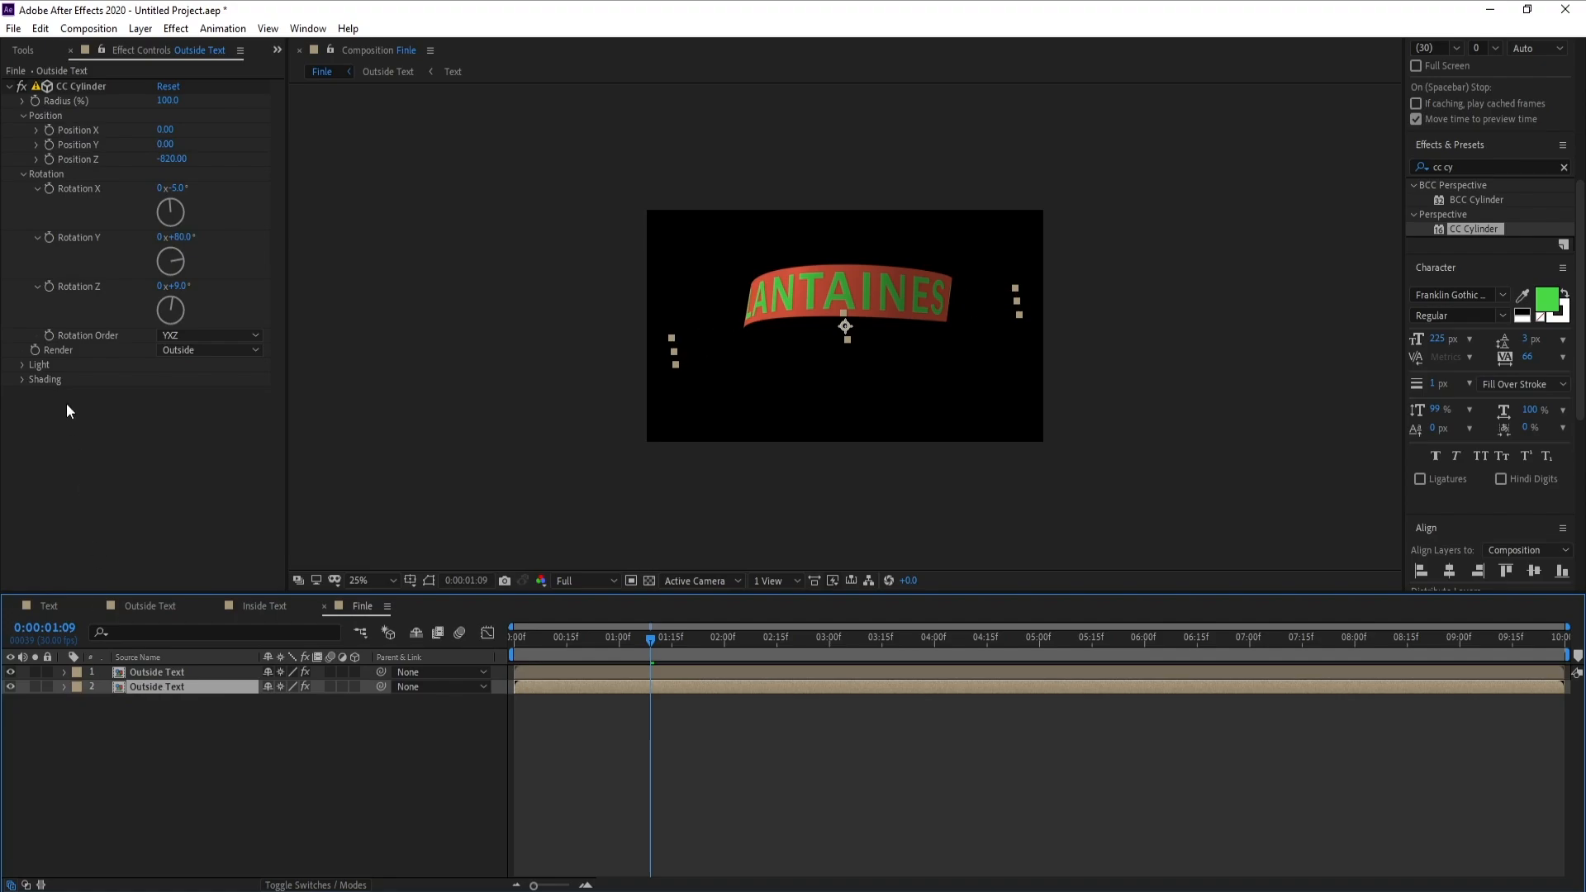
left_click(30, 53)
left_click(11, 51)
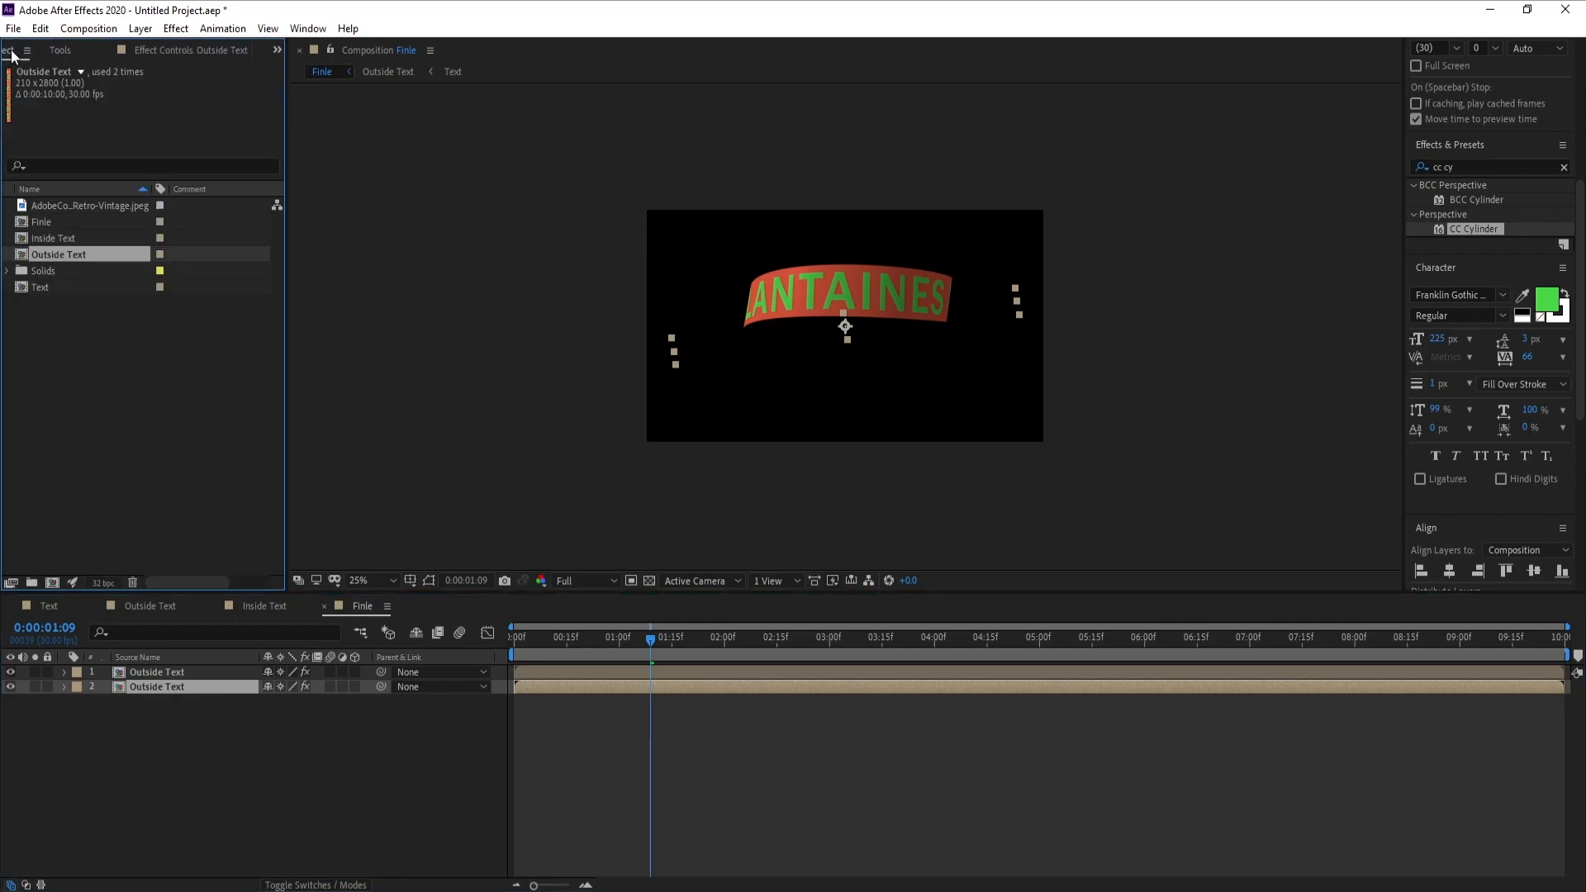
left_click(66, 239)
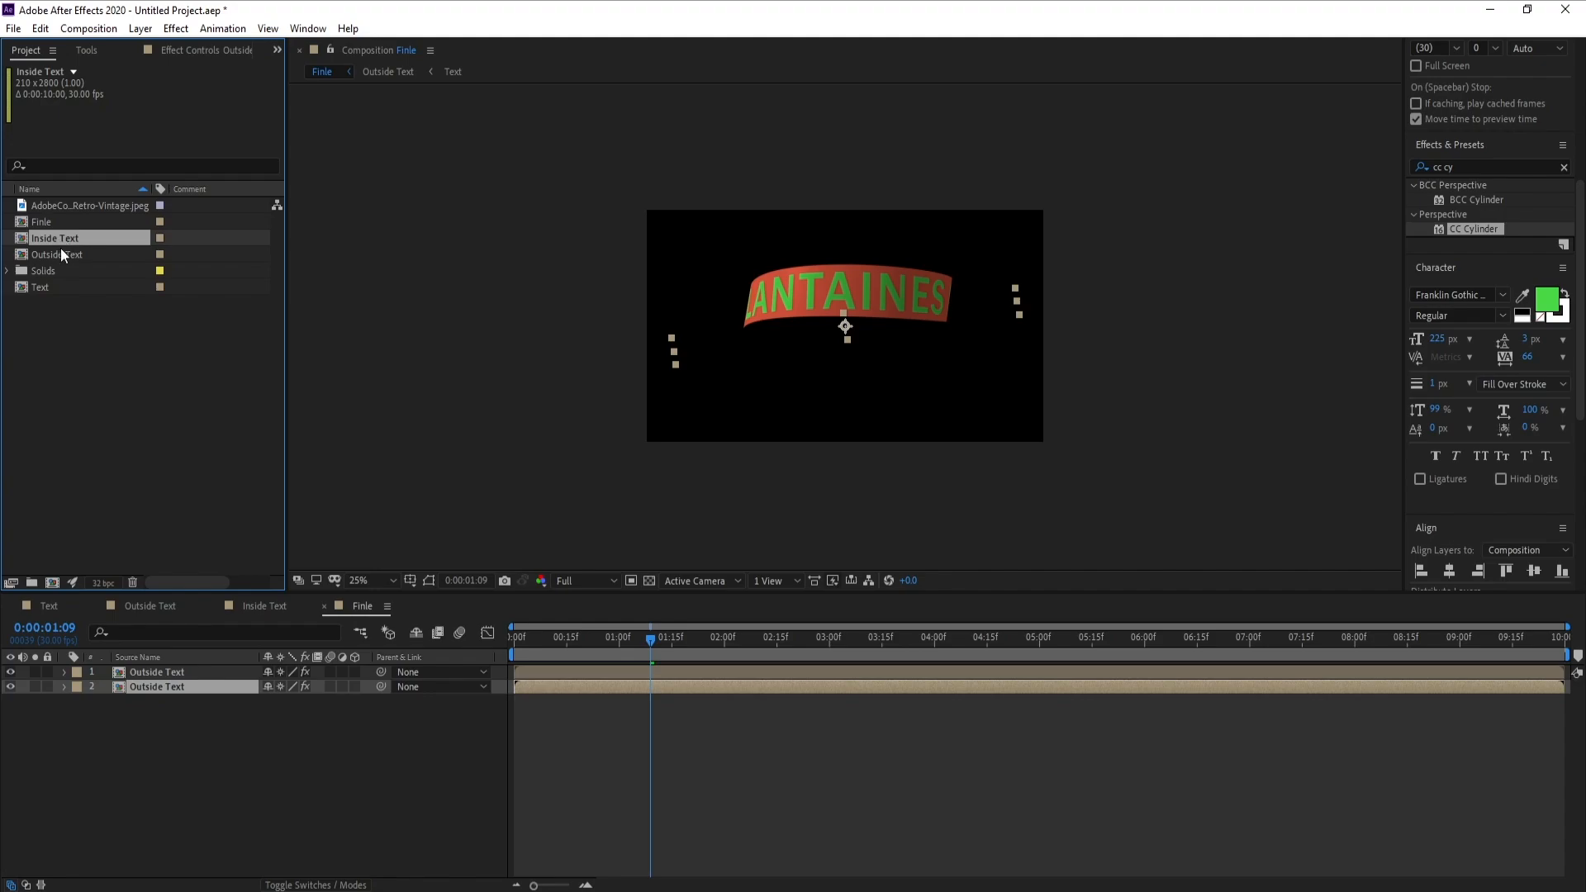
left_click_drag(62, 247, 147, 690)
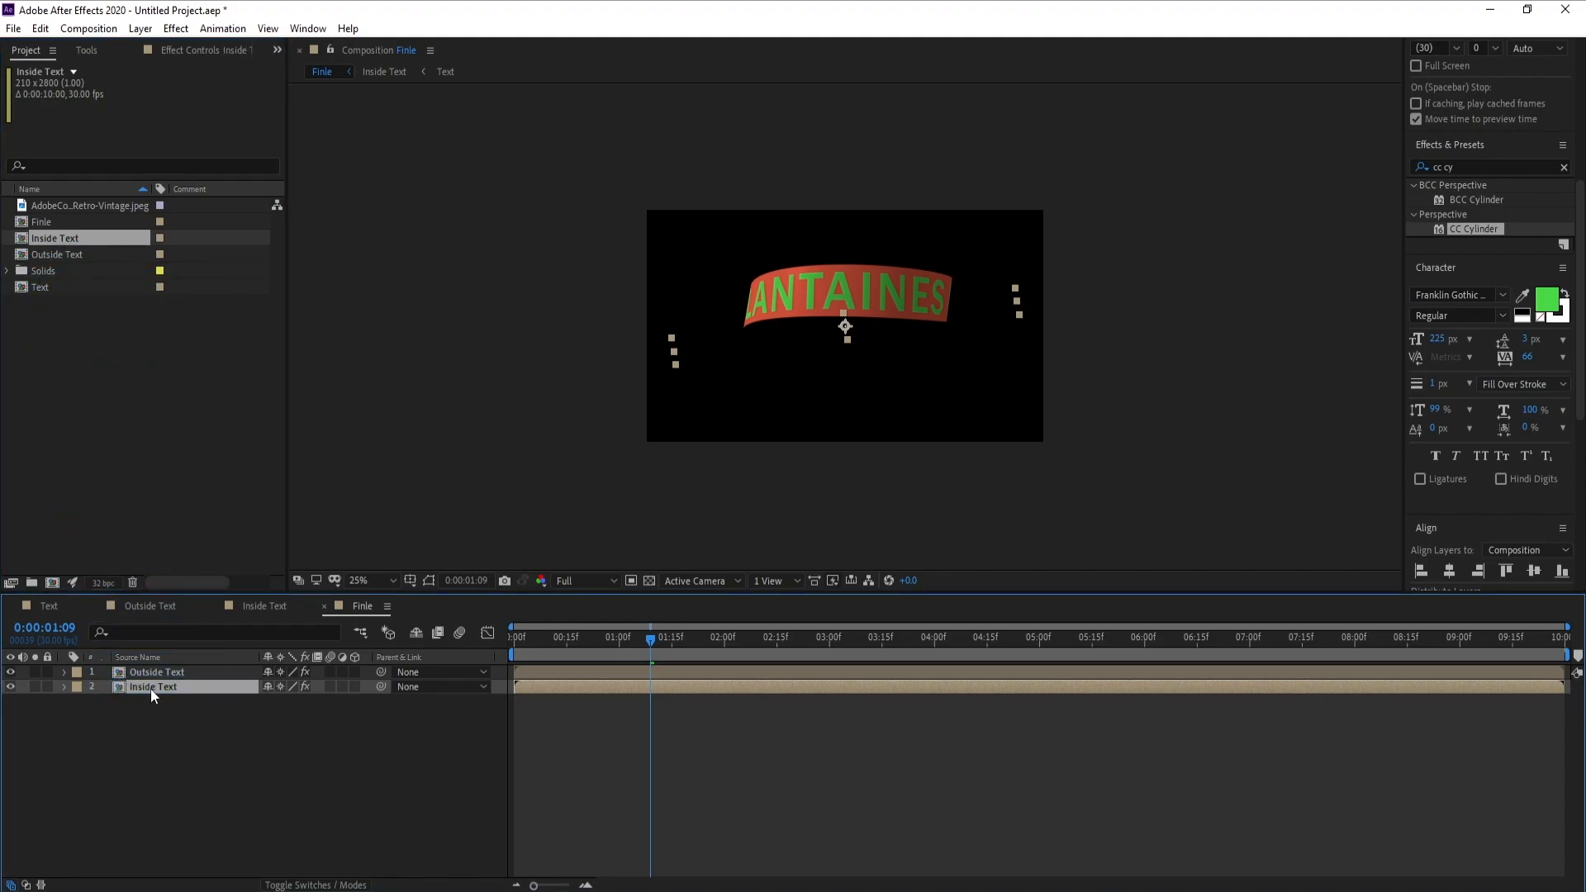
Set the CC Cylinder Render option of the Inside Text layer to Inside
left_click(185, 51)
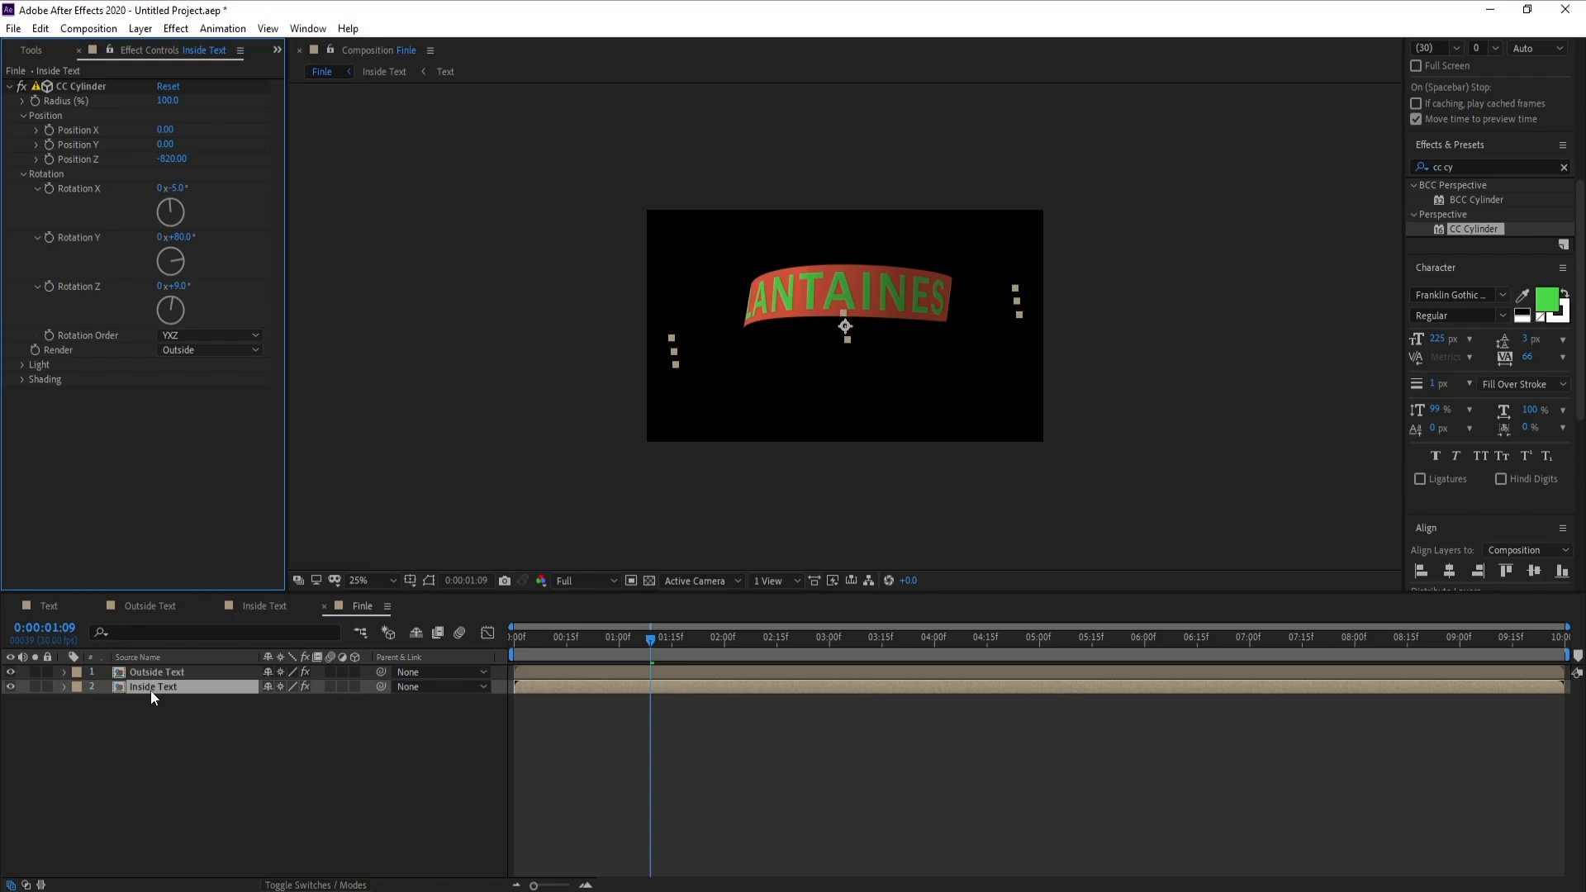
left_click(190, 354)
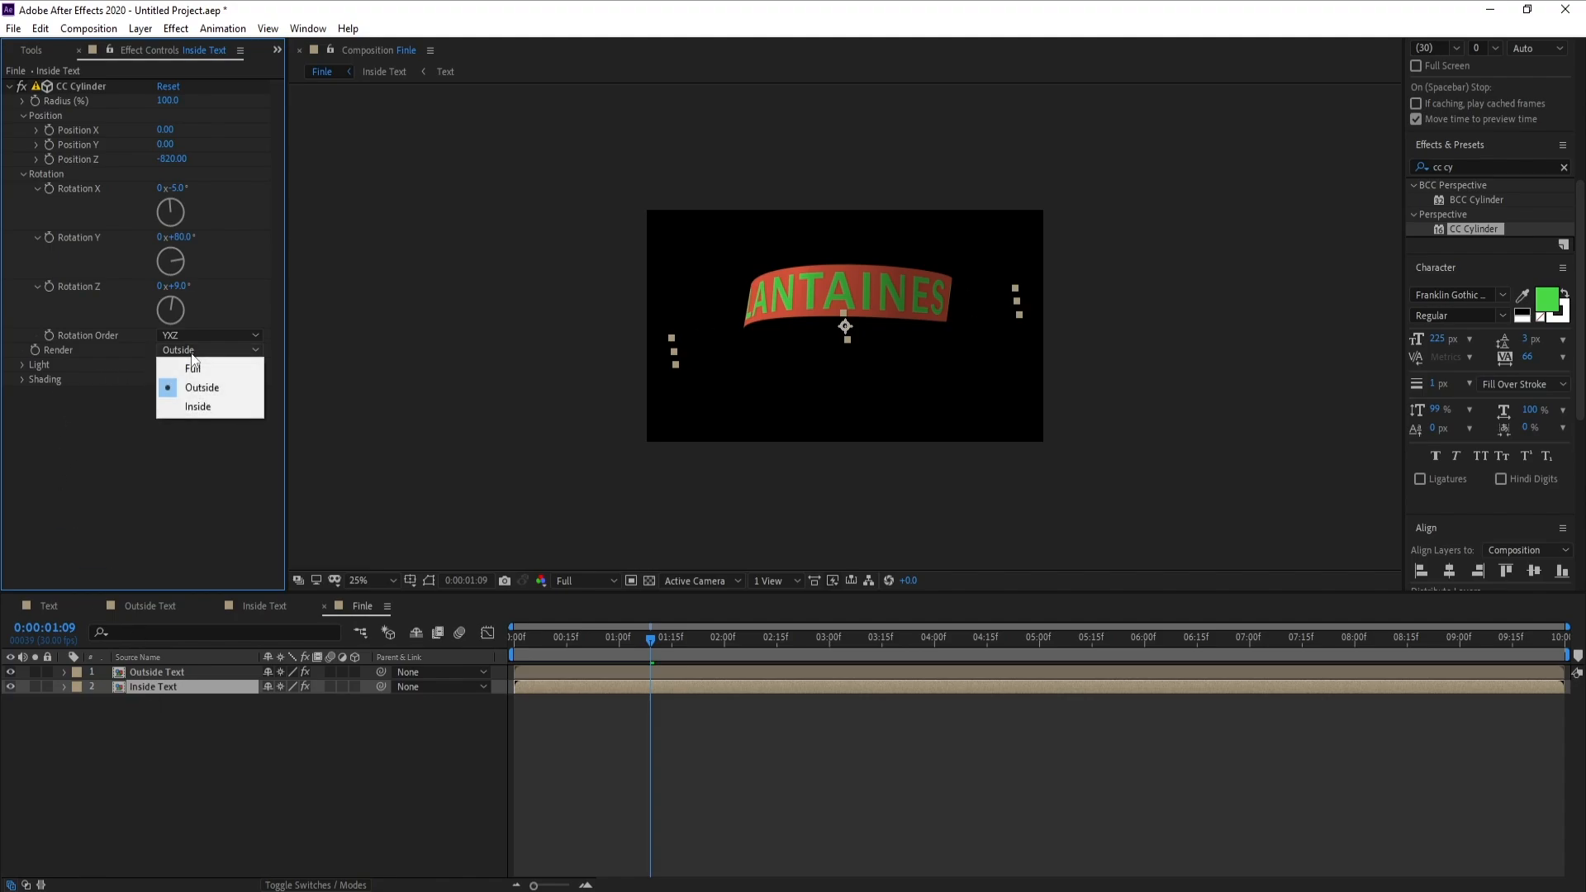
left_click(197, 404)
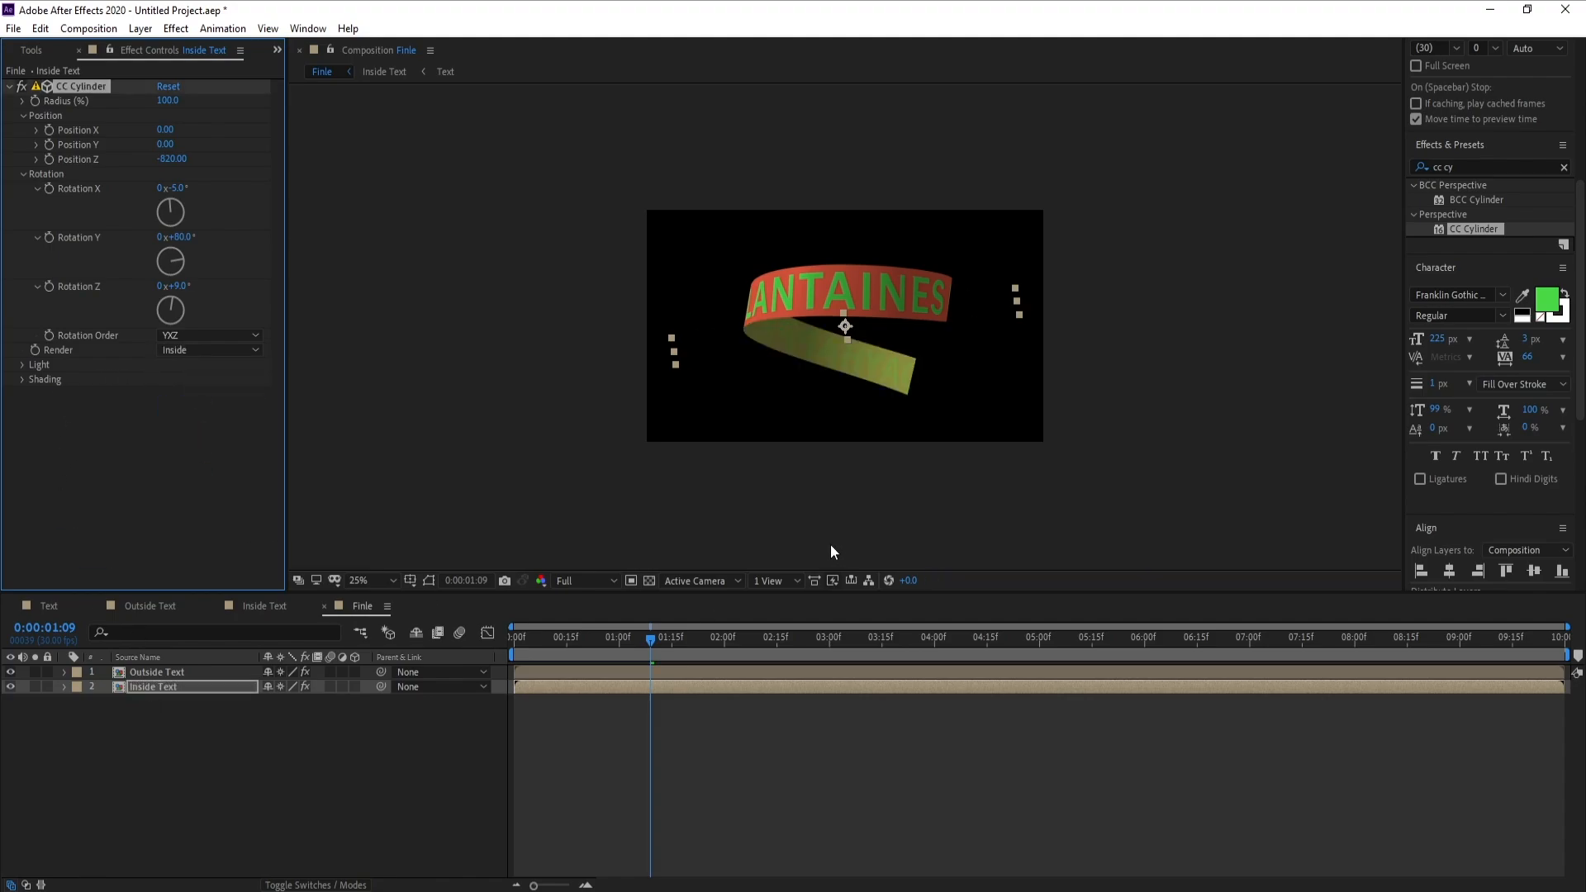
Play back different parts of the timeline to check the moving text on the ribbon's outer and inner faces
key("space")
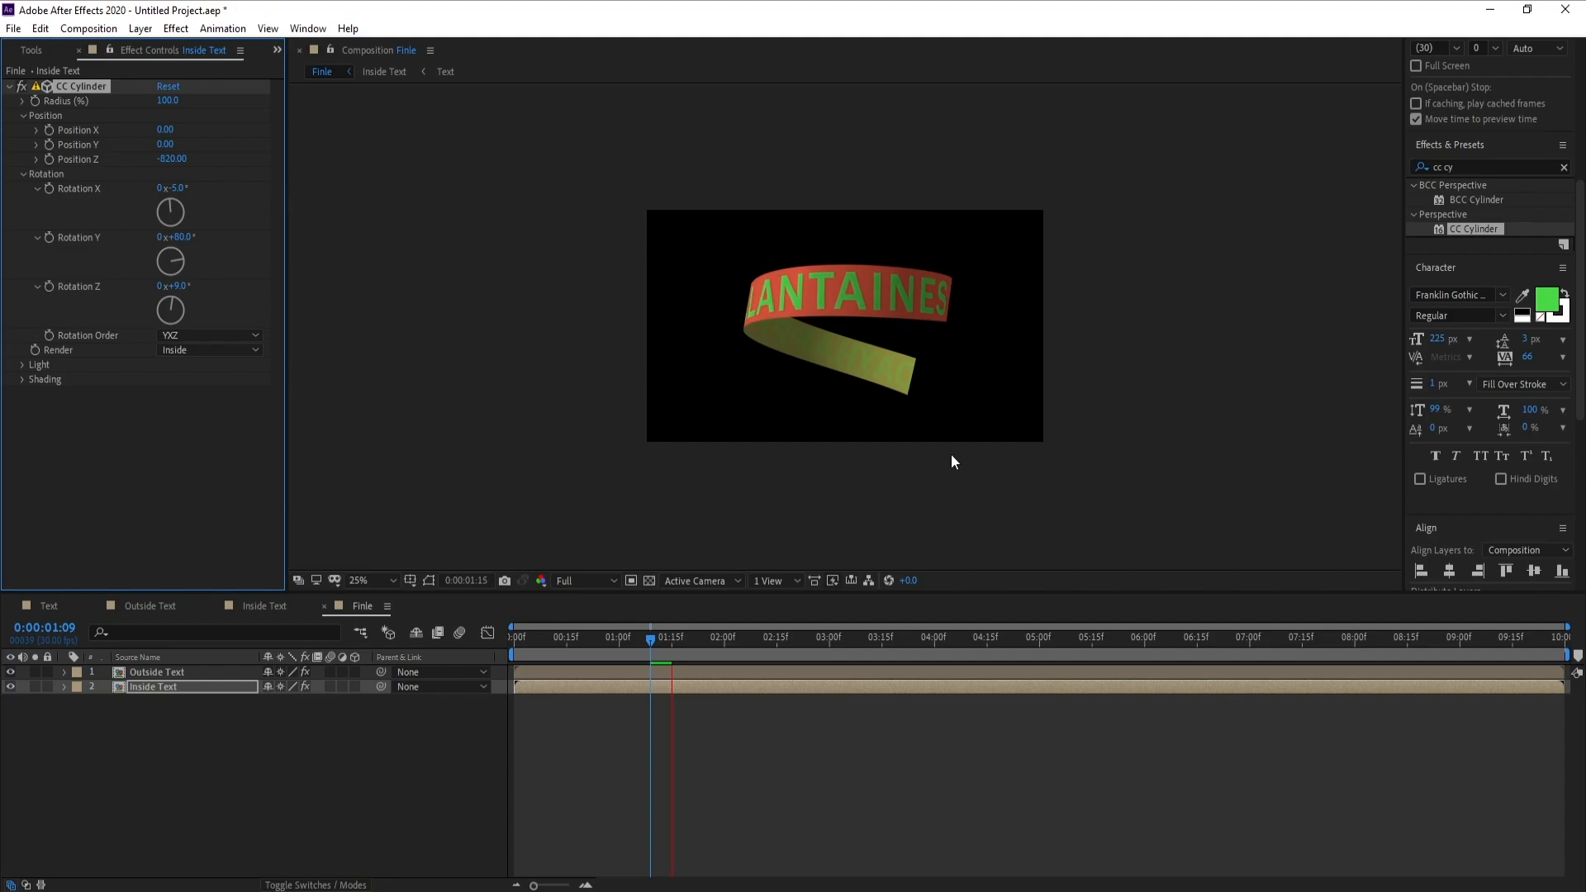
left_click(649, 641)
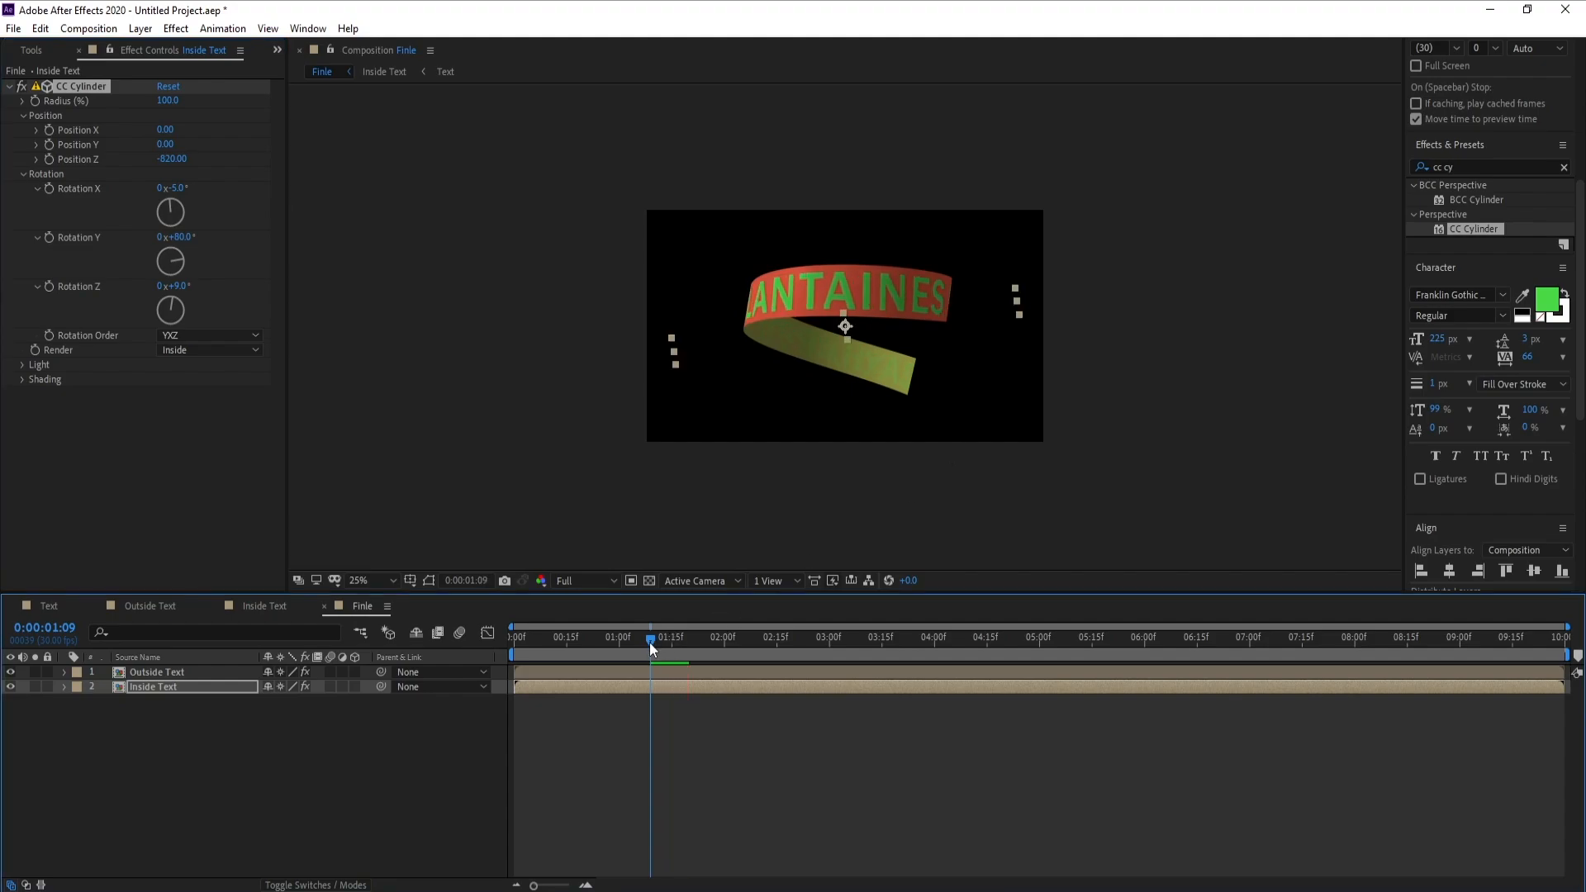
key("space")
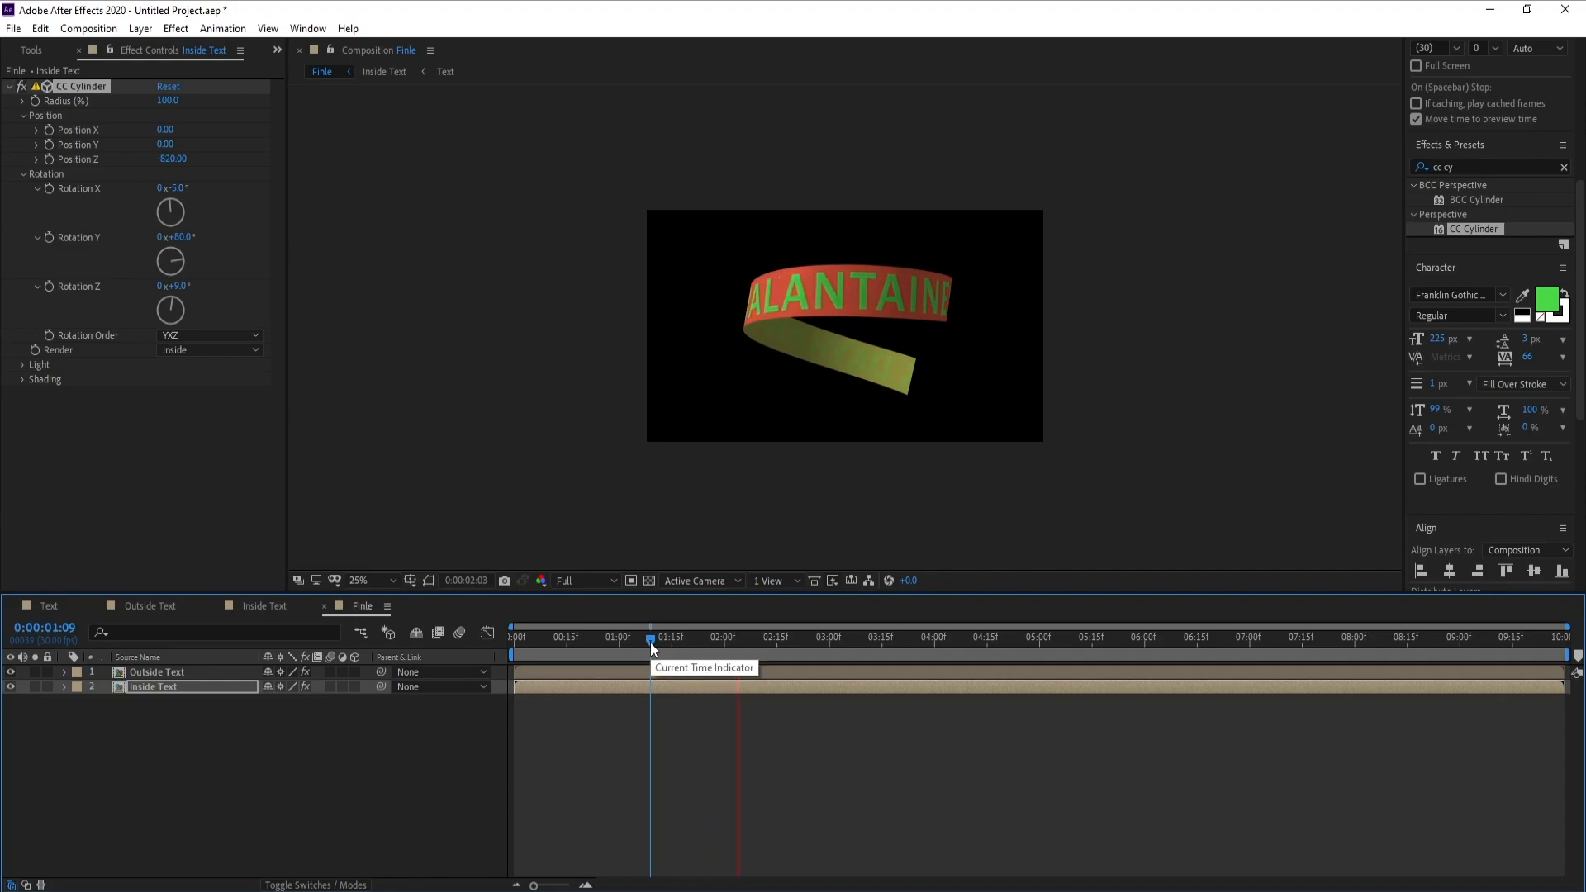
left_click_drag(651, 642, 829, 669)
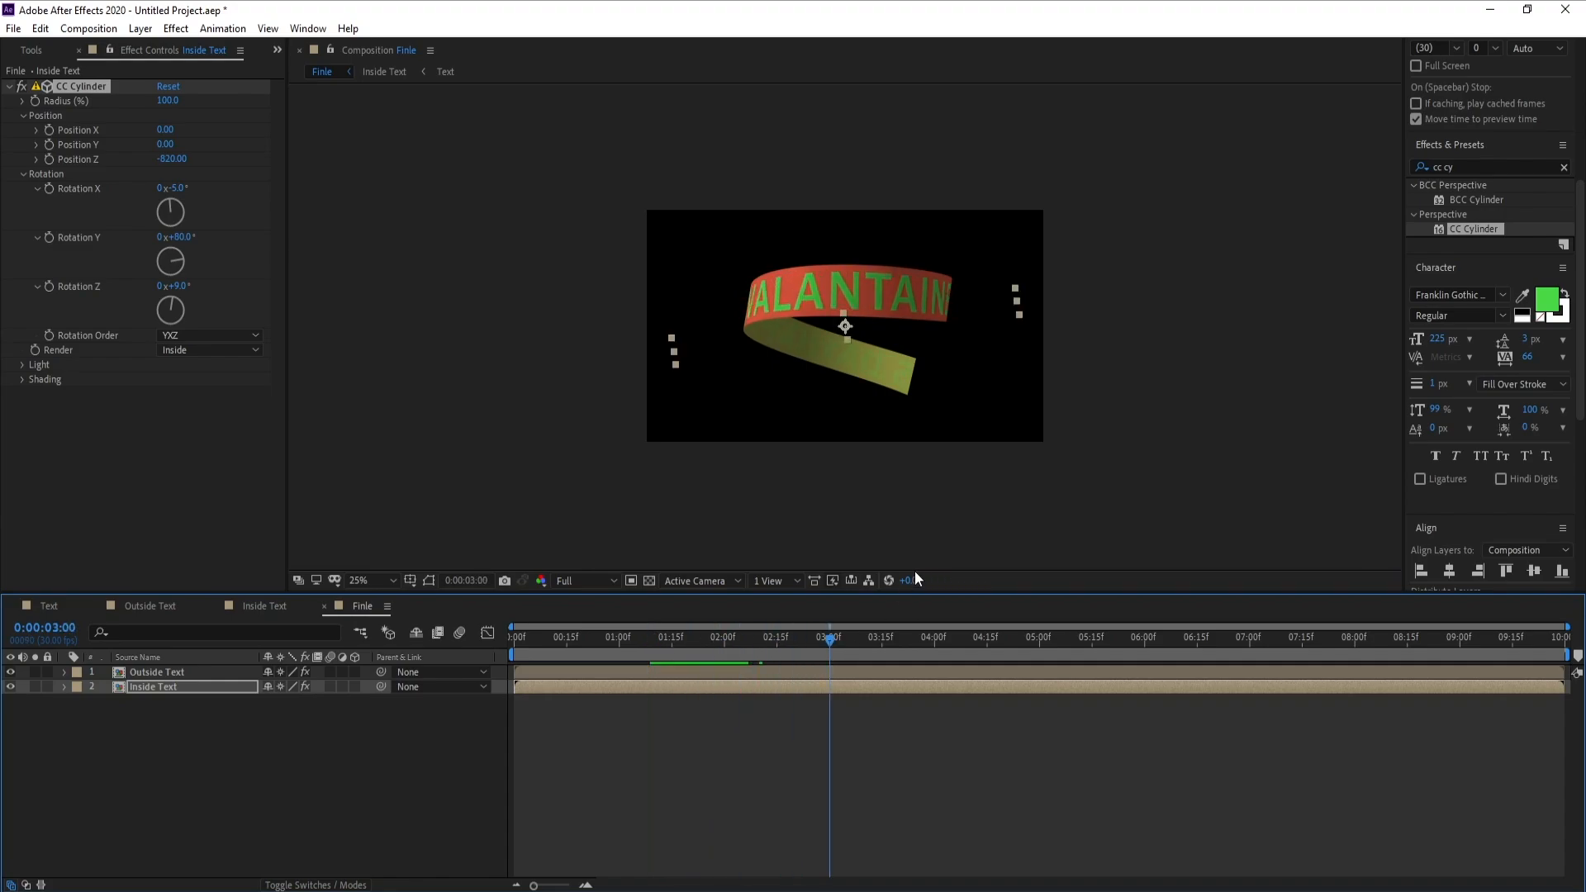
key("period")
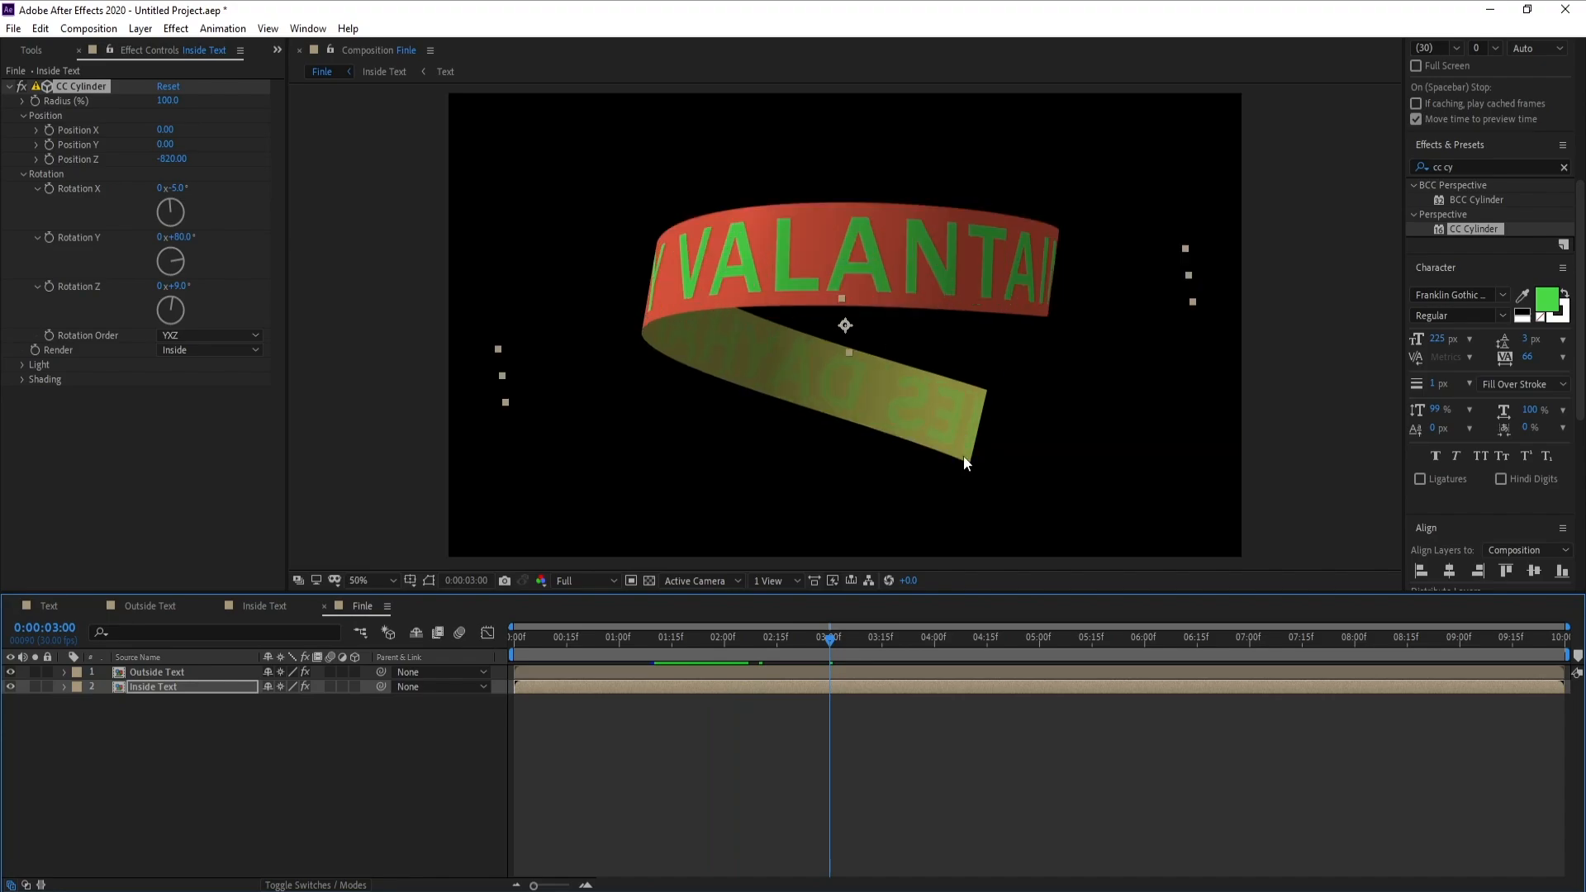
key("space")
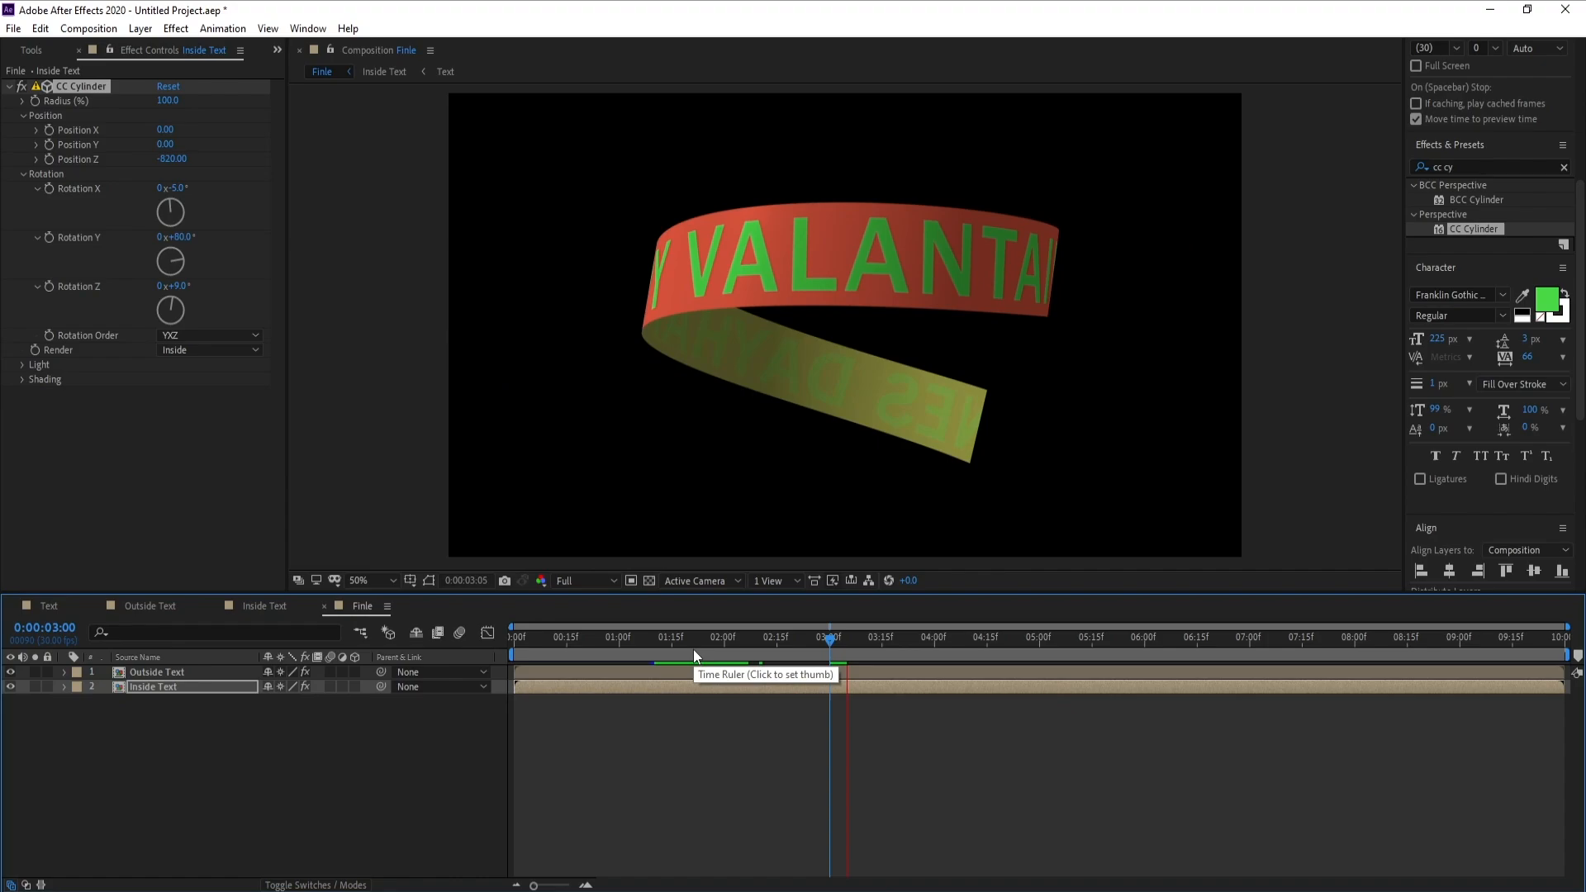
left_click(693, 653)
key("space")
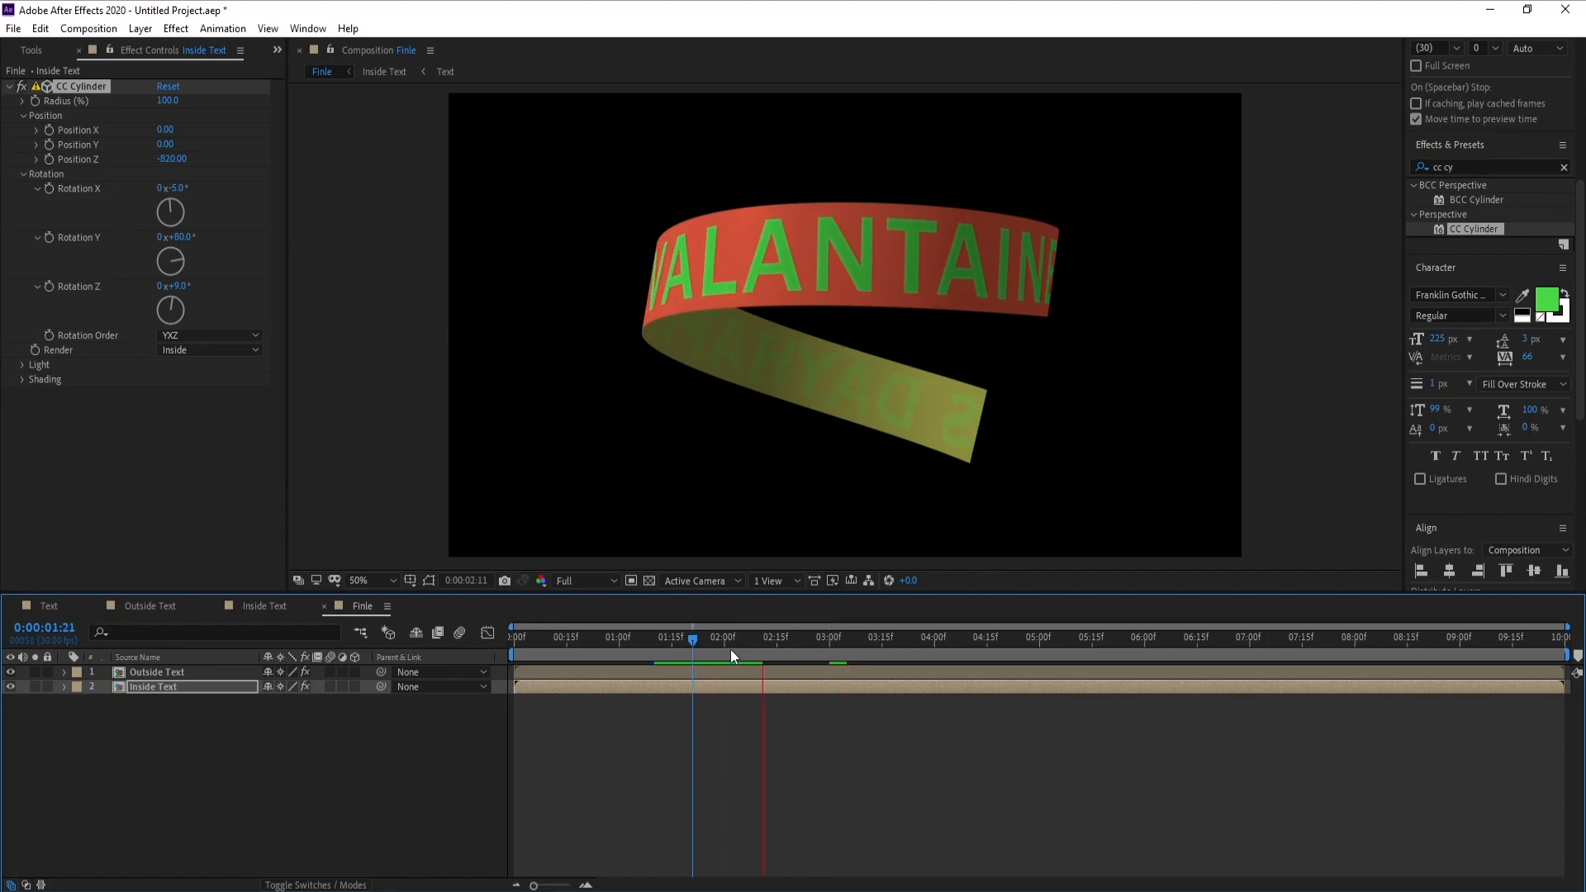
left_click_drag(691, 641, 794, 650)
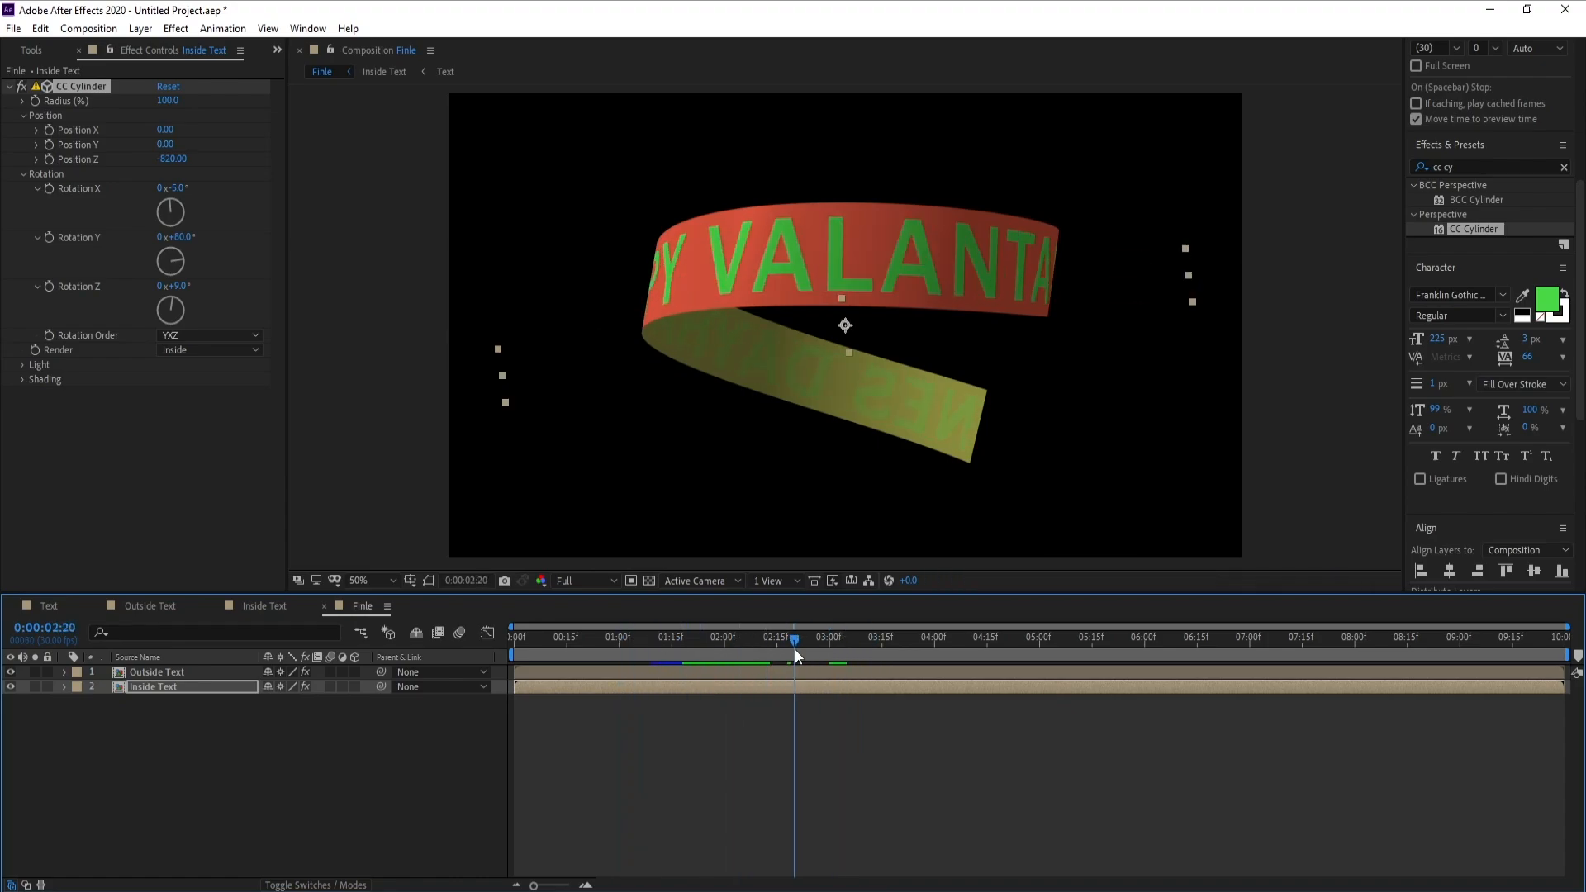
Pre-compose the Outside Text and Inside Text layers together, moving all attributes into the new composition
left_click(255, 695)
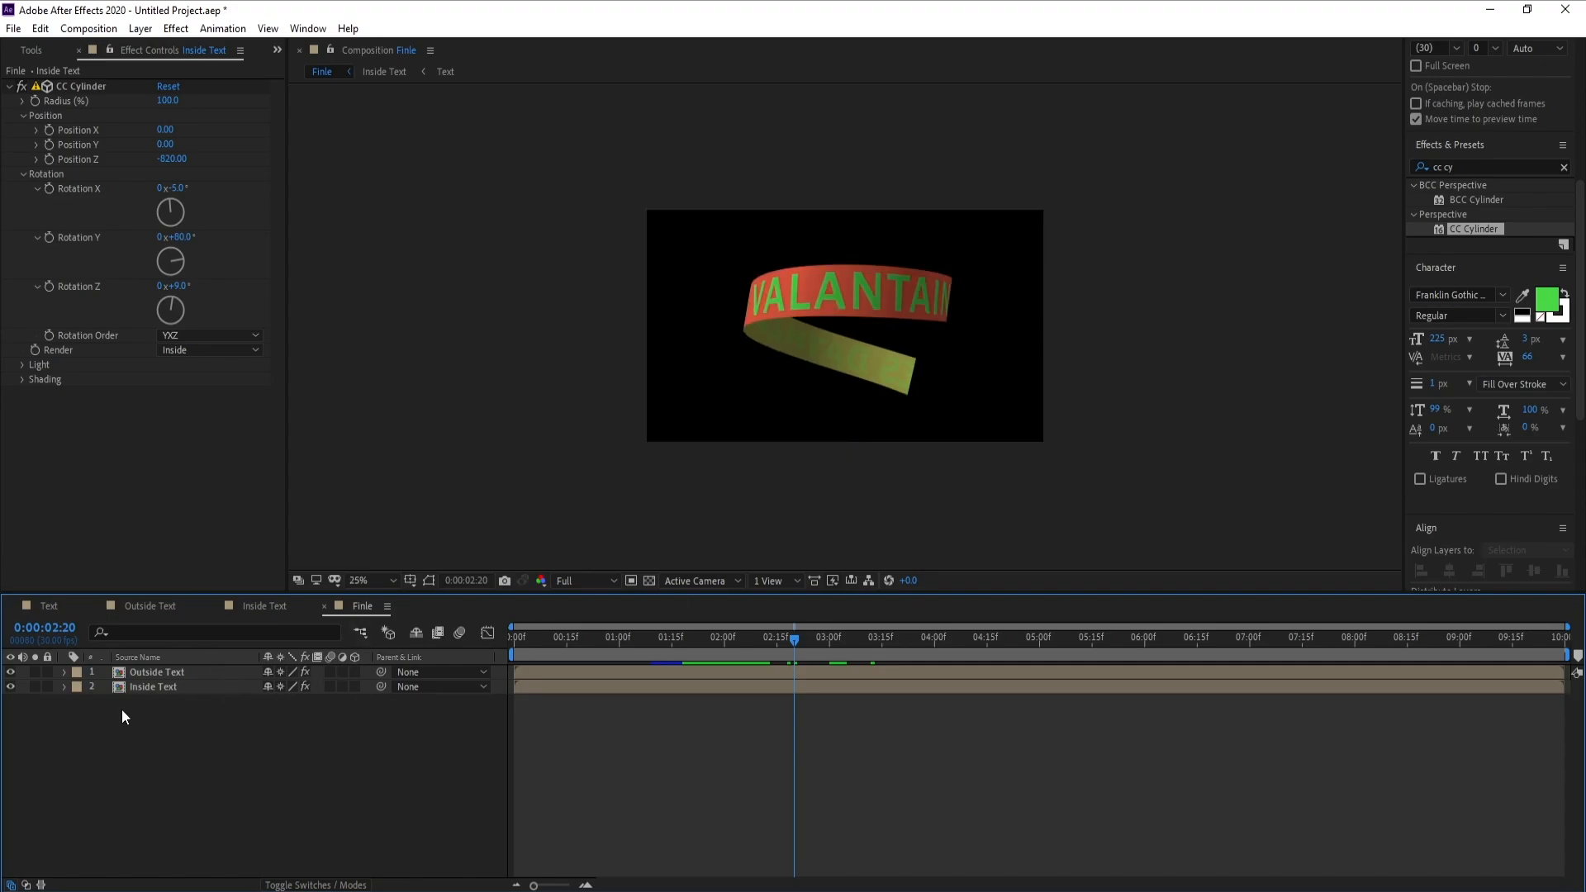
left_click_drag(121, 709, 138, 676)
right_click(151, 673)
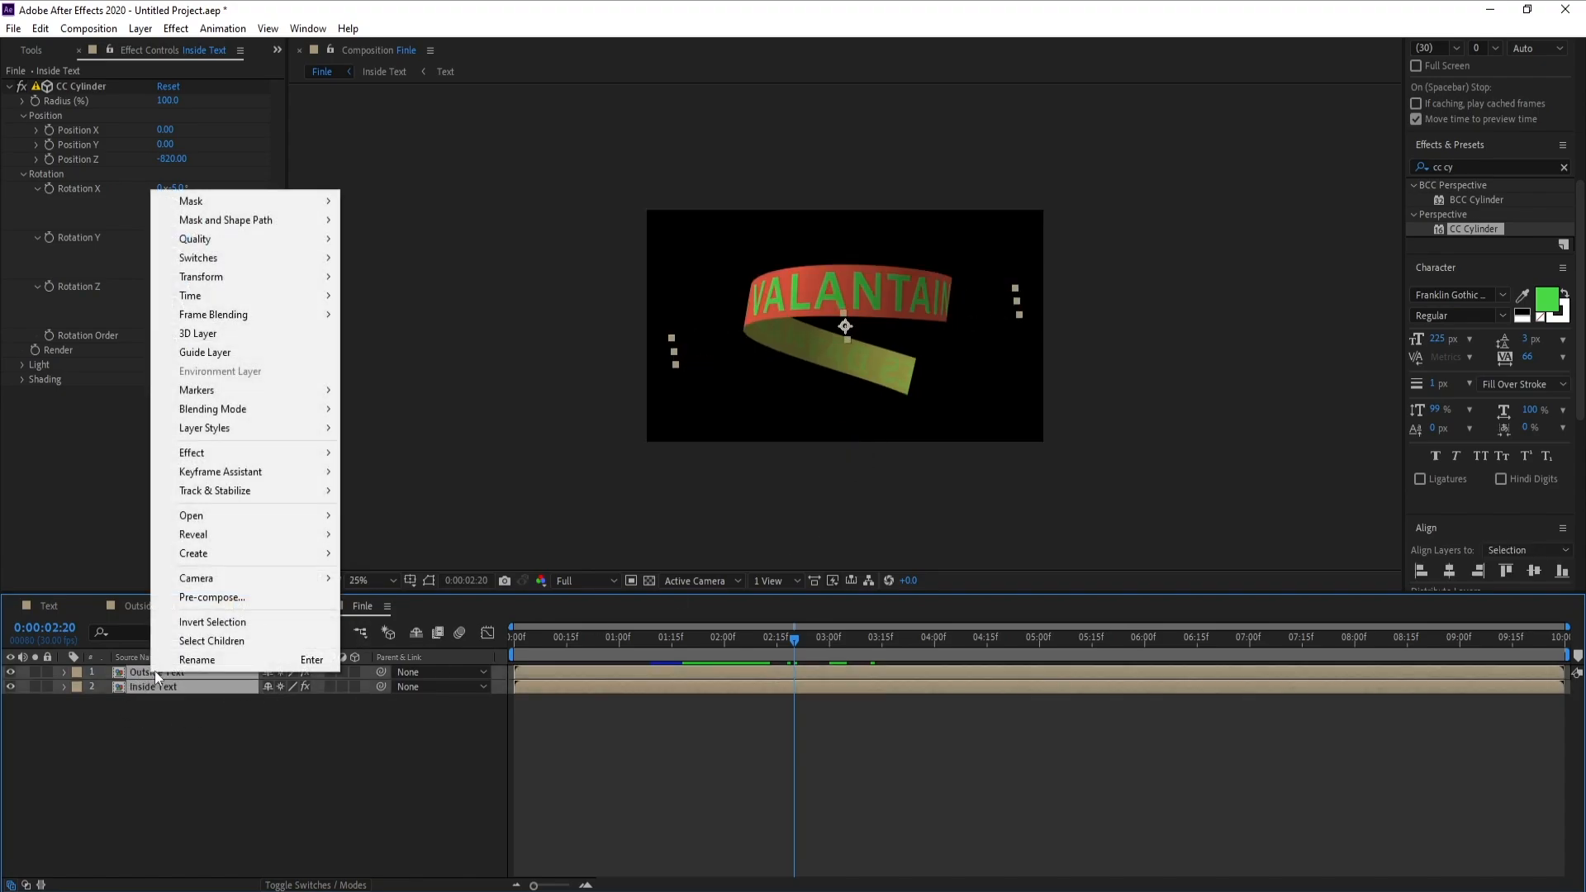
left_click(248, 599)
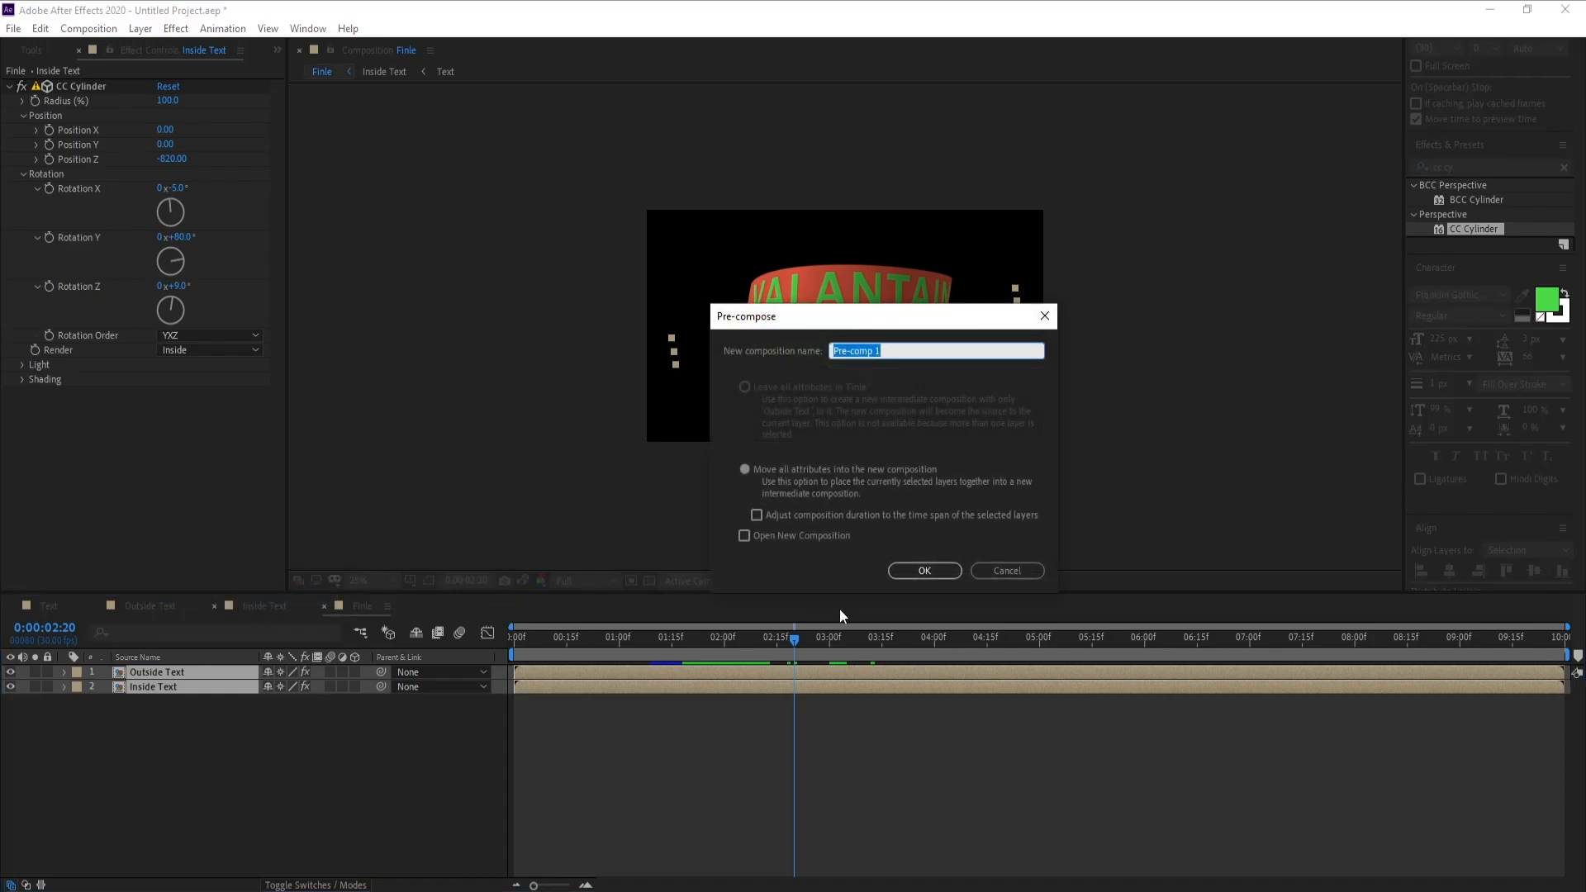
left_click(919, 570)
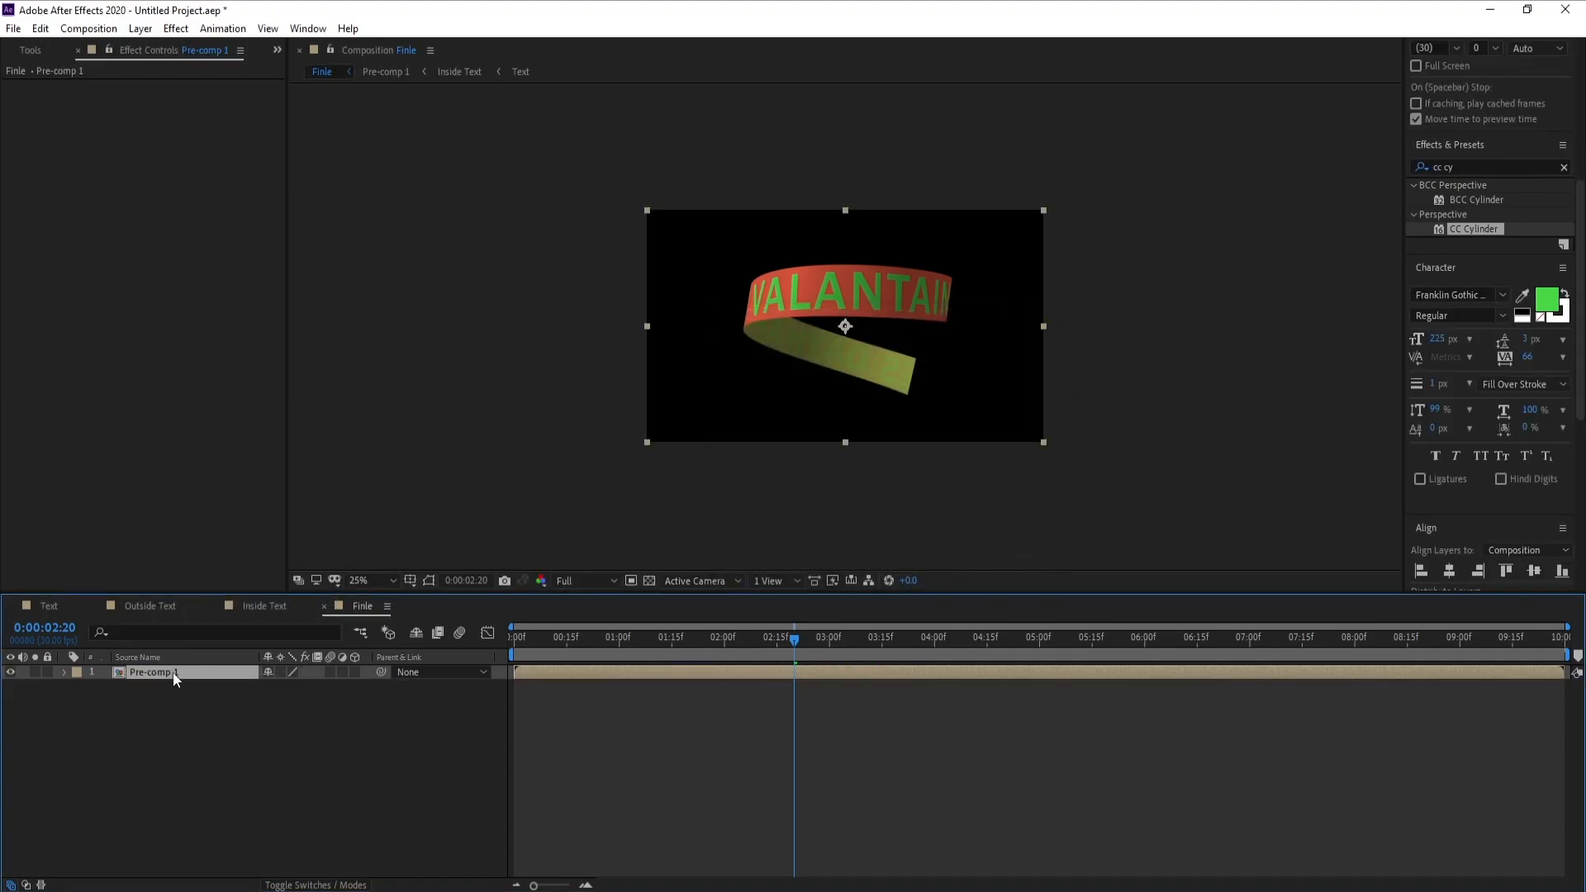
Scale the Pre-comp 1 ribbon layer down to 30%
key("s")
mouse_move(286, 687)
left_mouse_down()
mouse_move(256, 701)
mouse_move(281, 694)
left_mouse_up()
key("period")
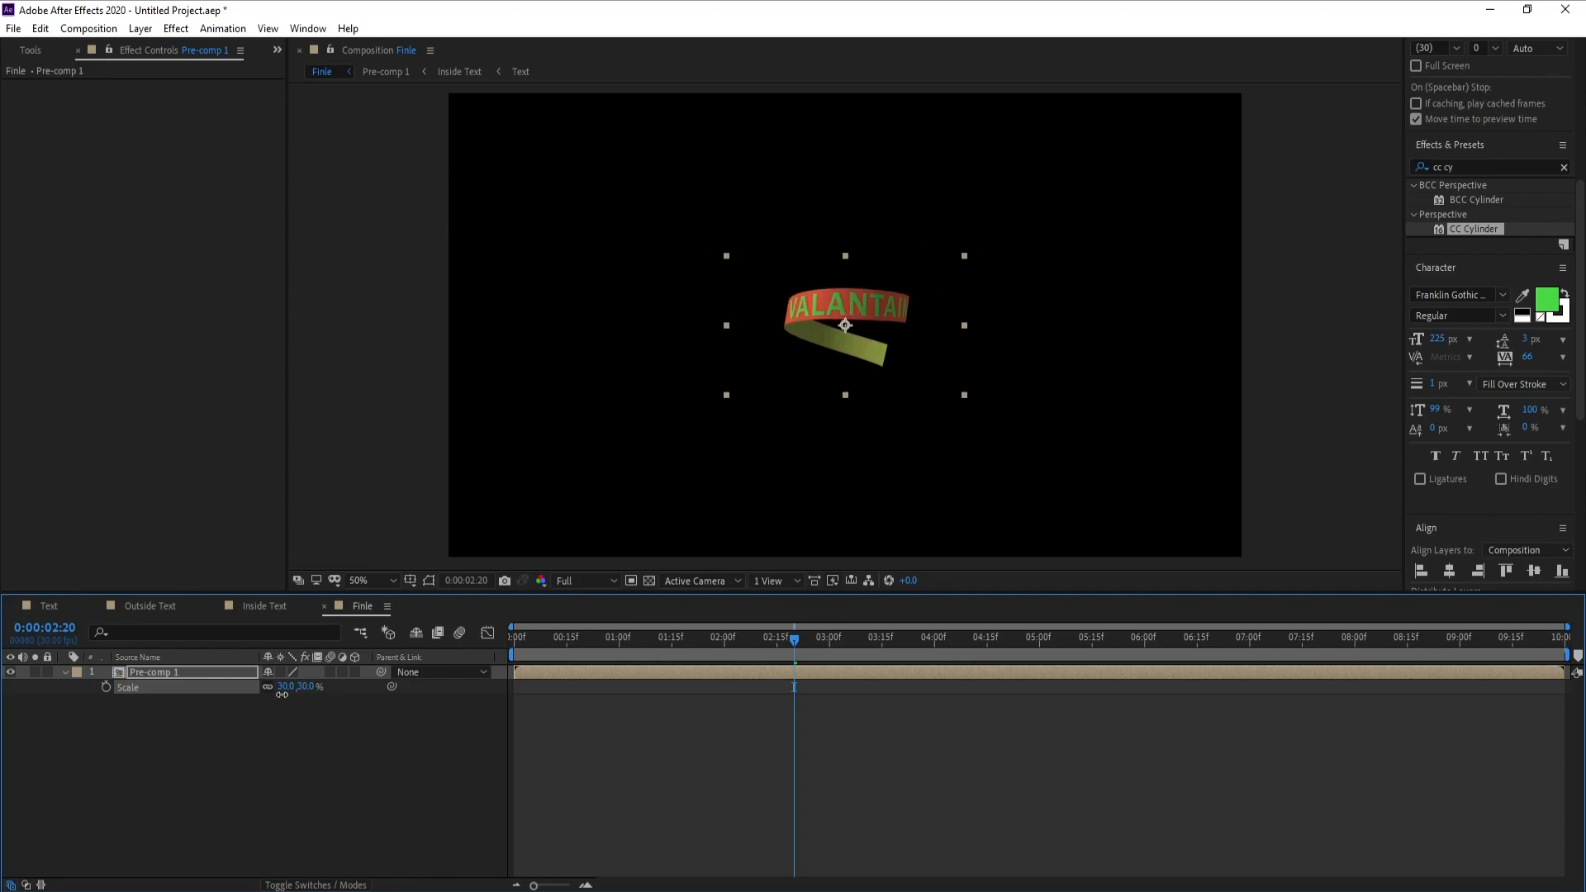
Duplicate the Pre-comp 1 layer twice, placing the copies successively below it at Y positions 650 and 760 to extend the spiral
left_click(191, 671)
key("ctrl+d")
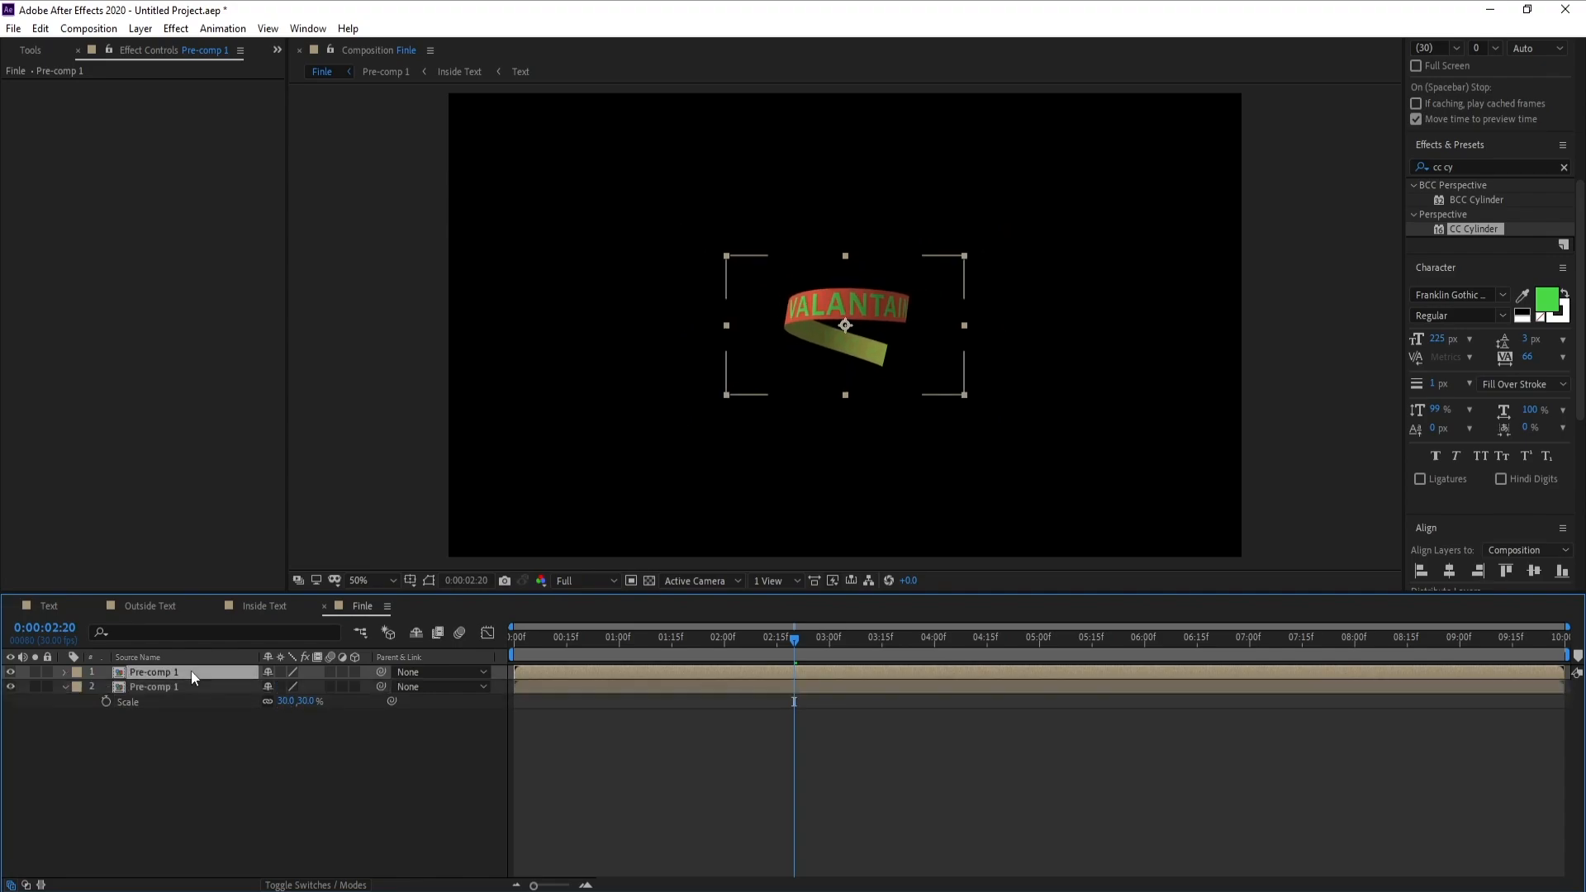
key("p")
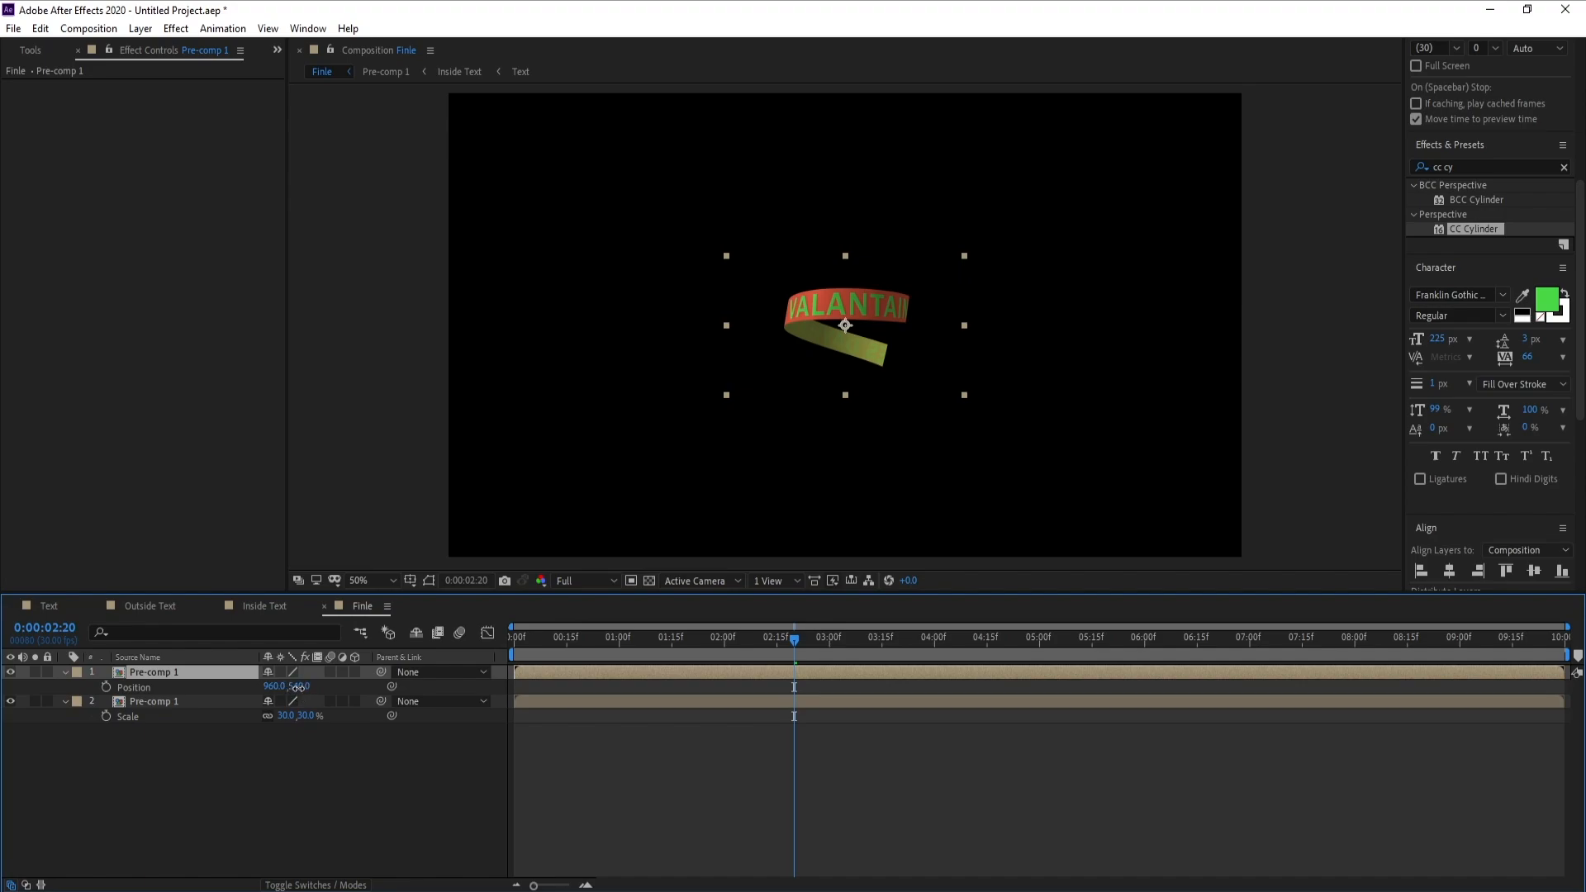
left_click_drag(297, 686, 358, 724)
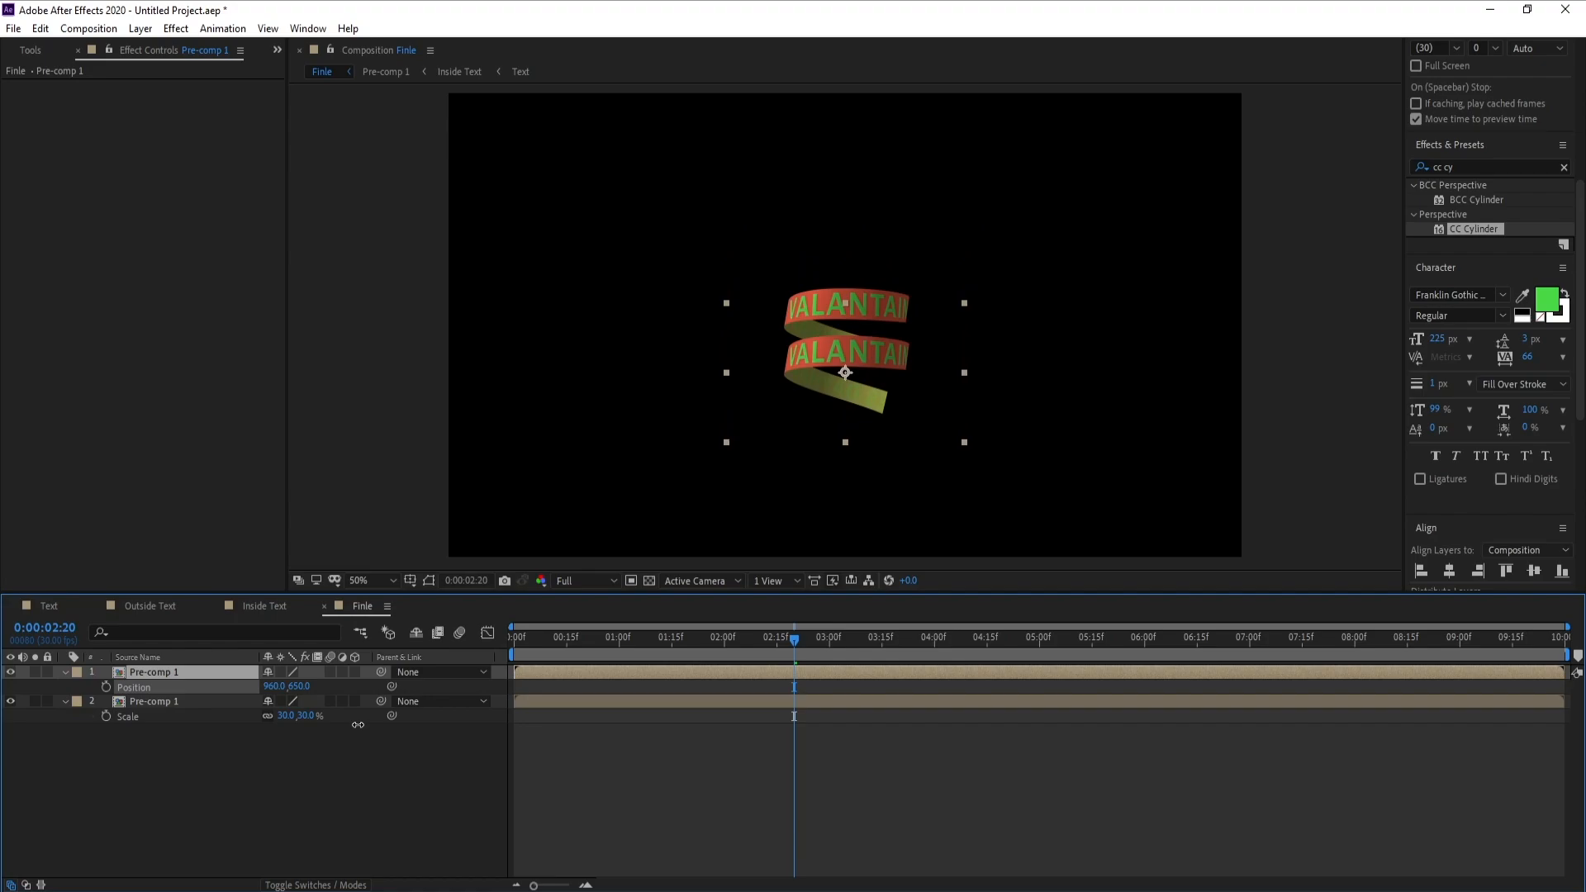
left_click(206, 674)
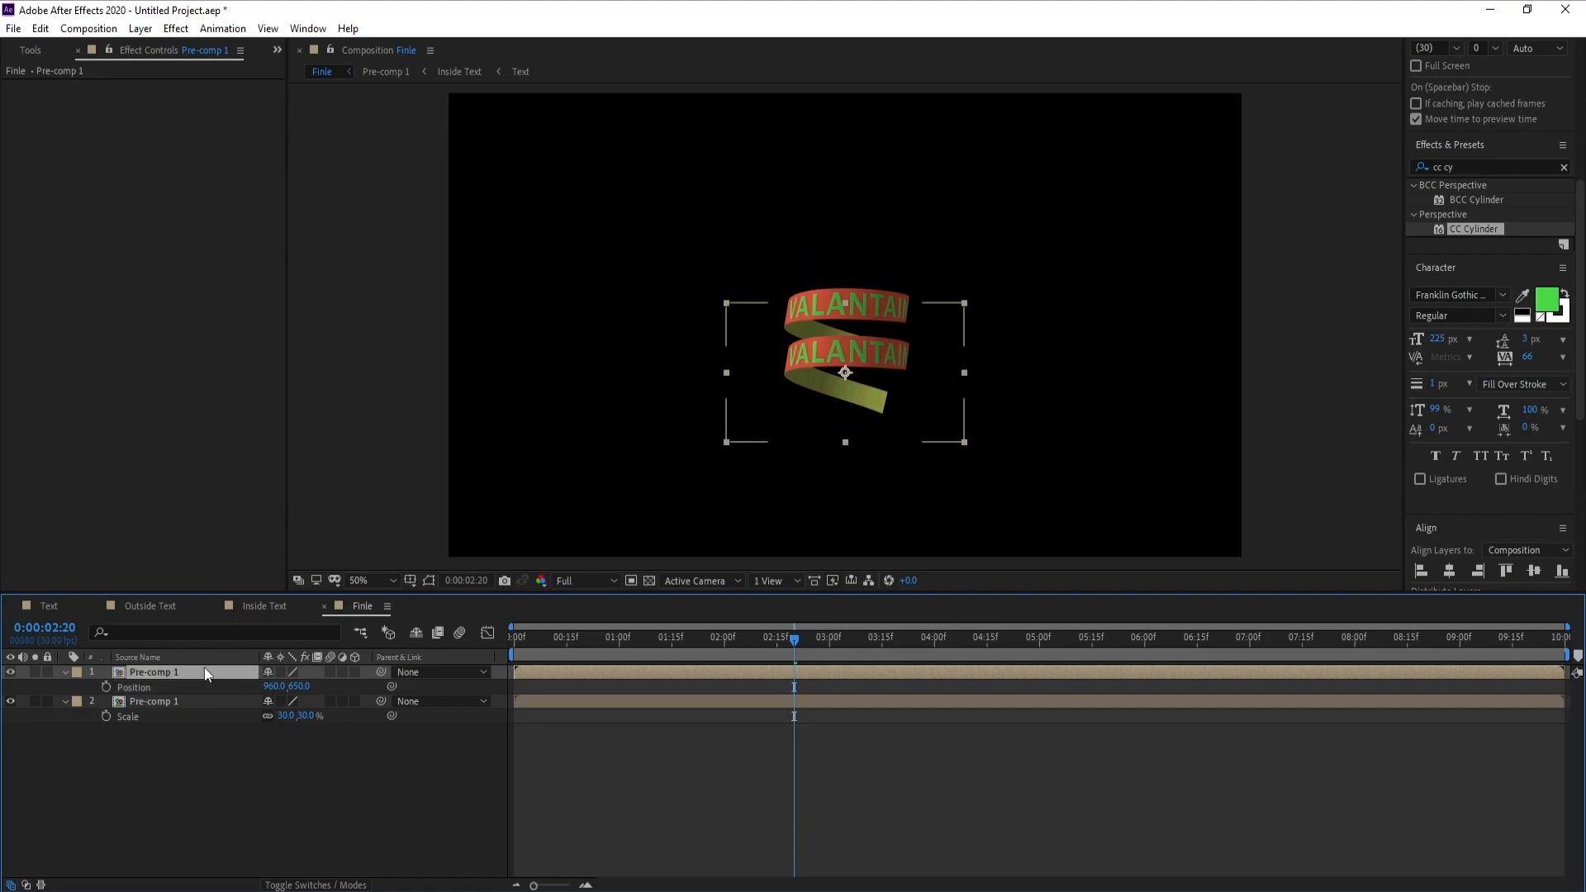
key("ctrl+d")
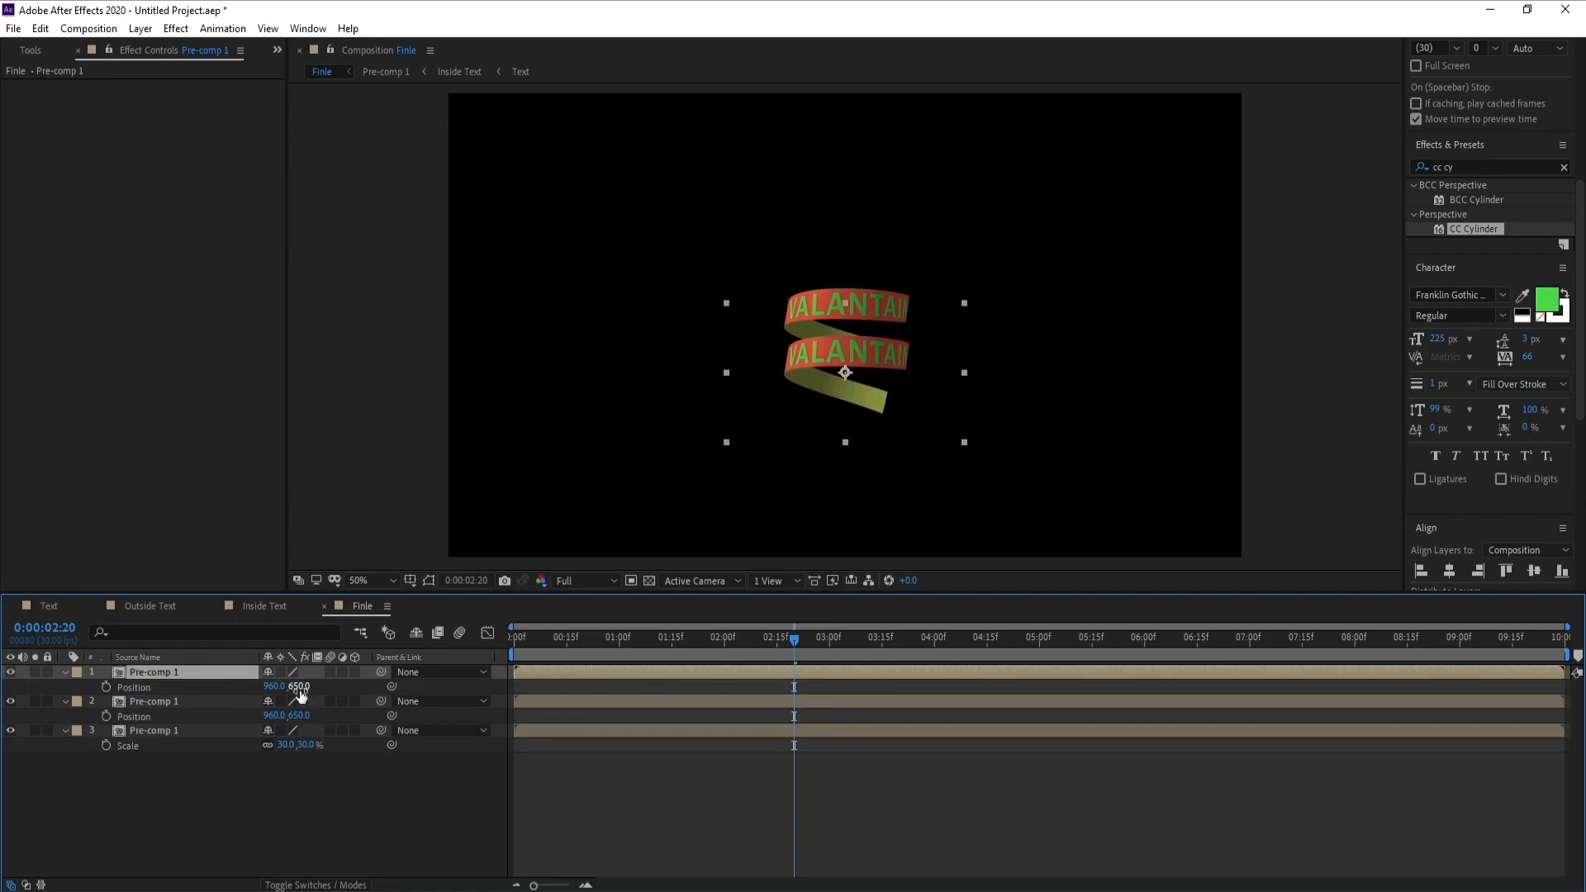
left_click_drag(299, 686, 377, 703)
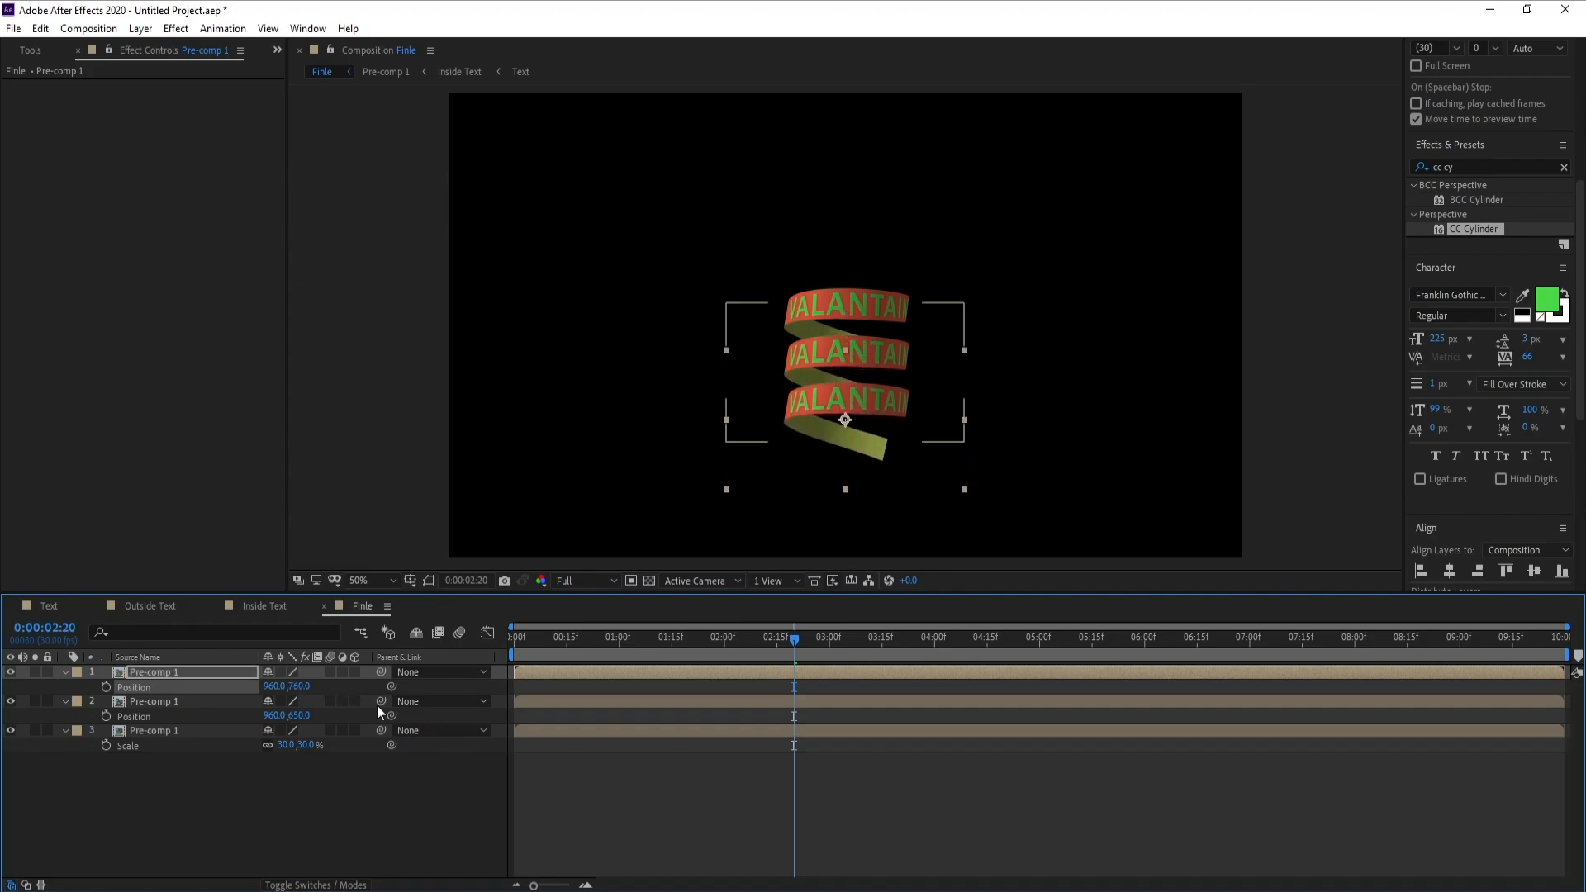
Add two more Pre-comp 1 duplicates beneath the lowest ribbon turn, at Y positions 884 and 1004
left_click(189, 675)
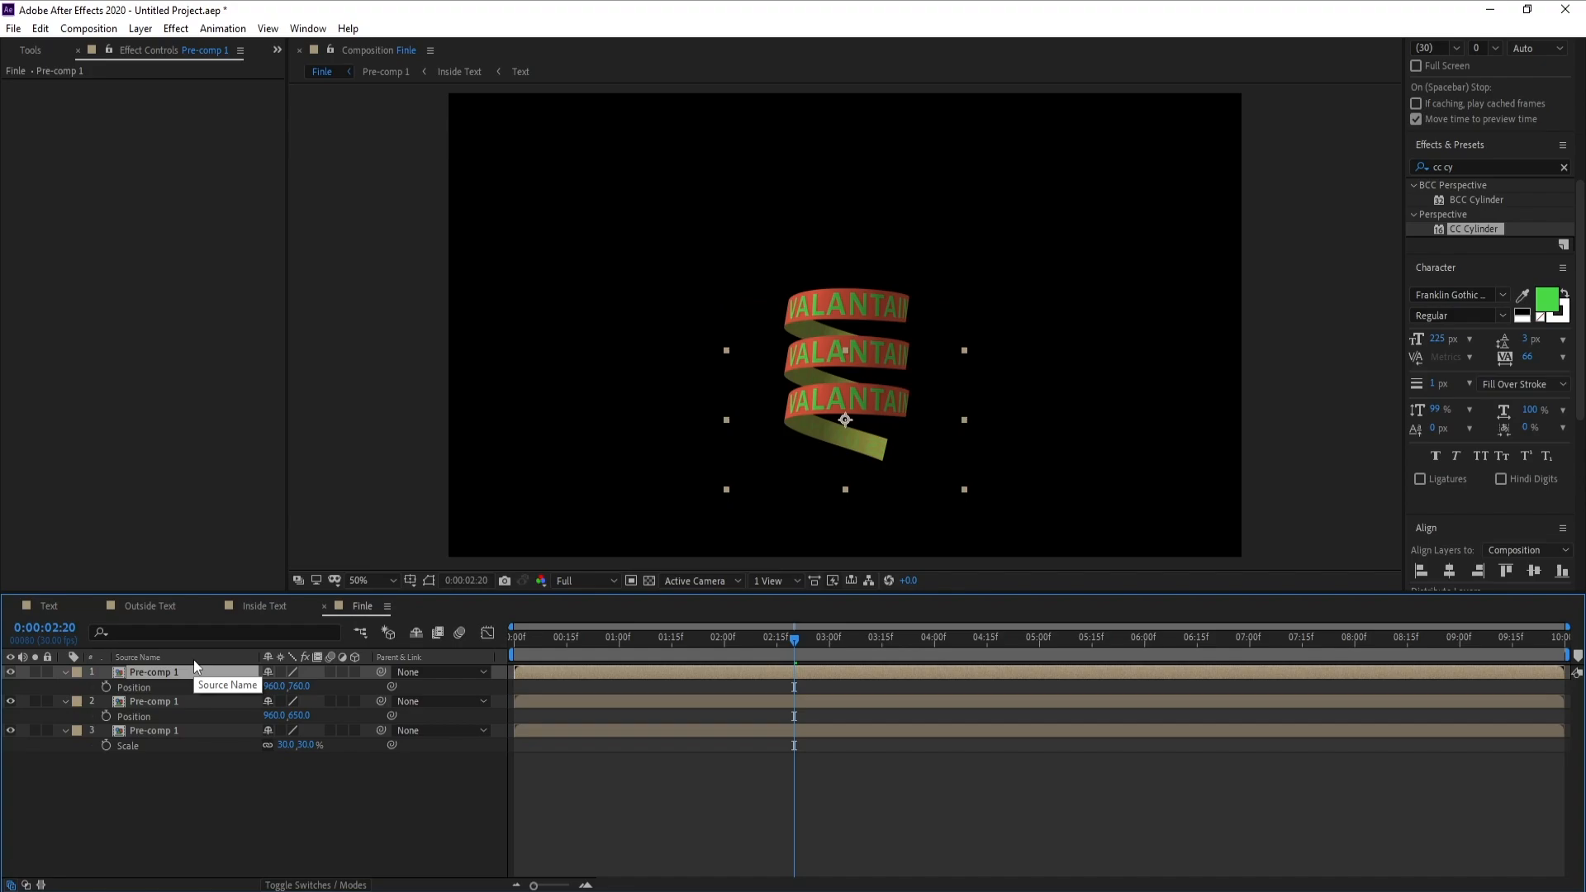
key("ctrl+d")
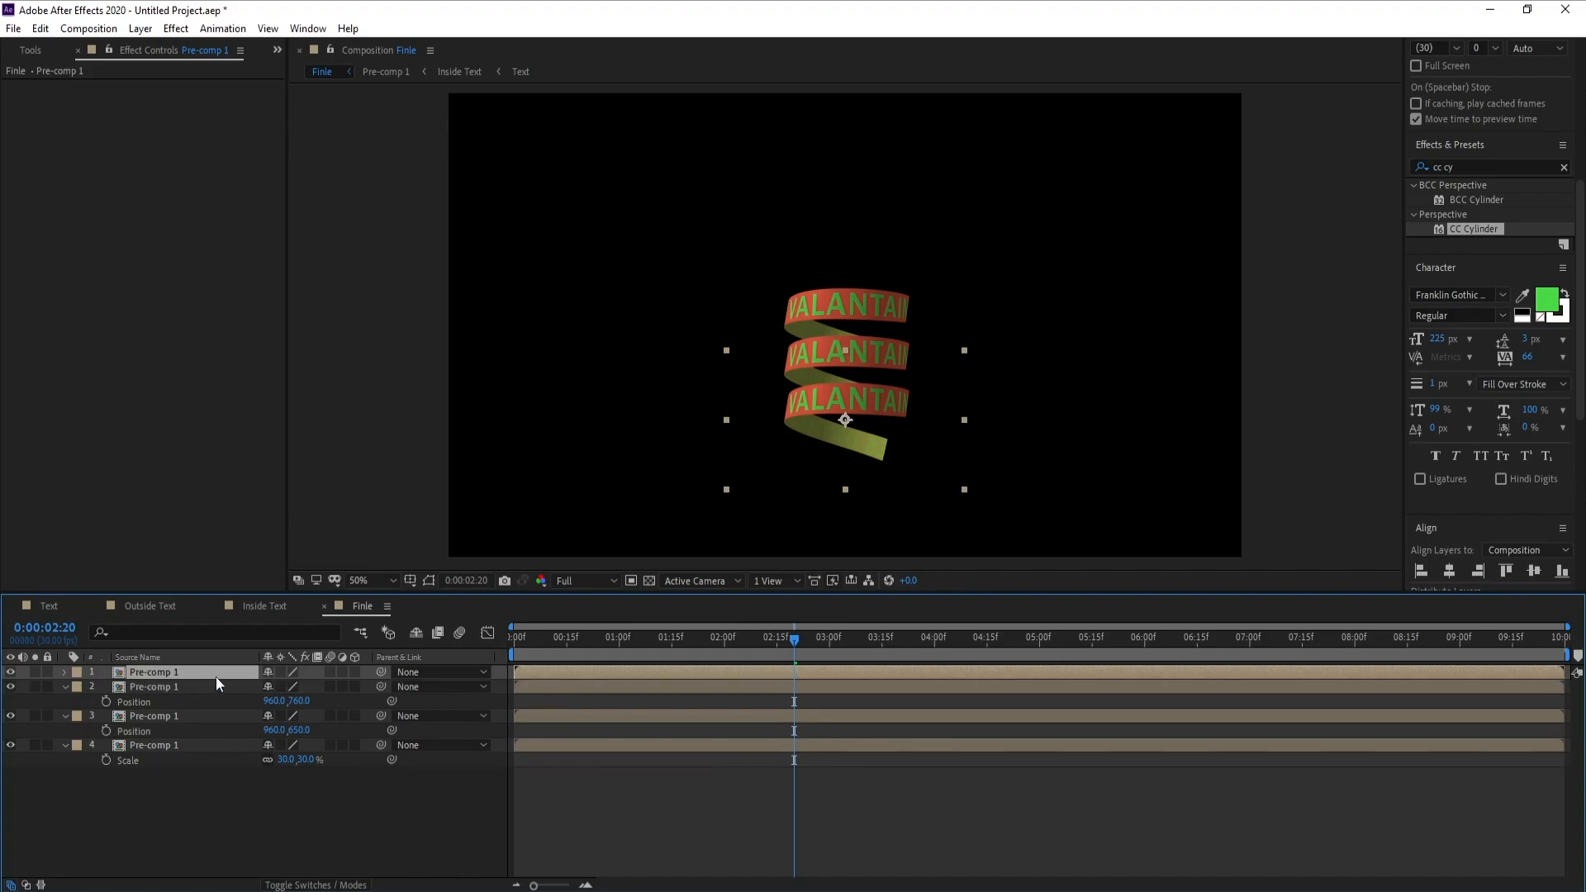
key("p")
left_click_drag(298, 686, 404, 690)
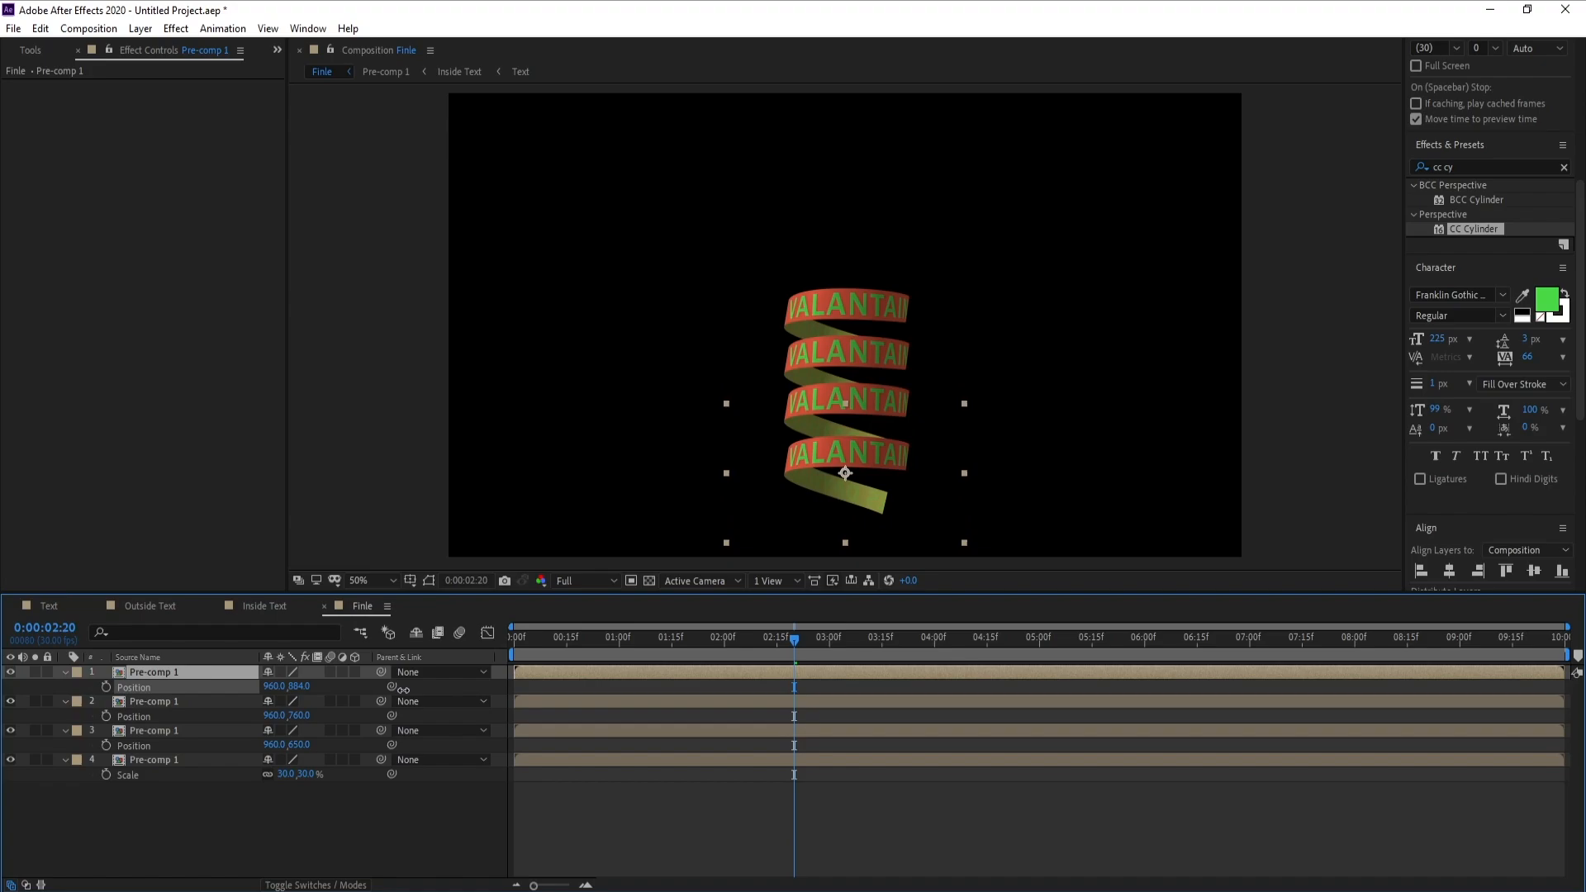
left_click(176, 672)
key("ctrl+d")
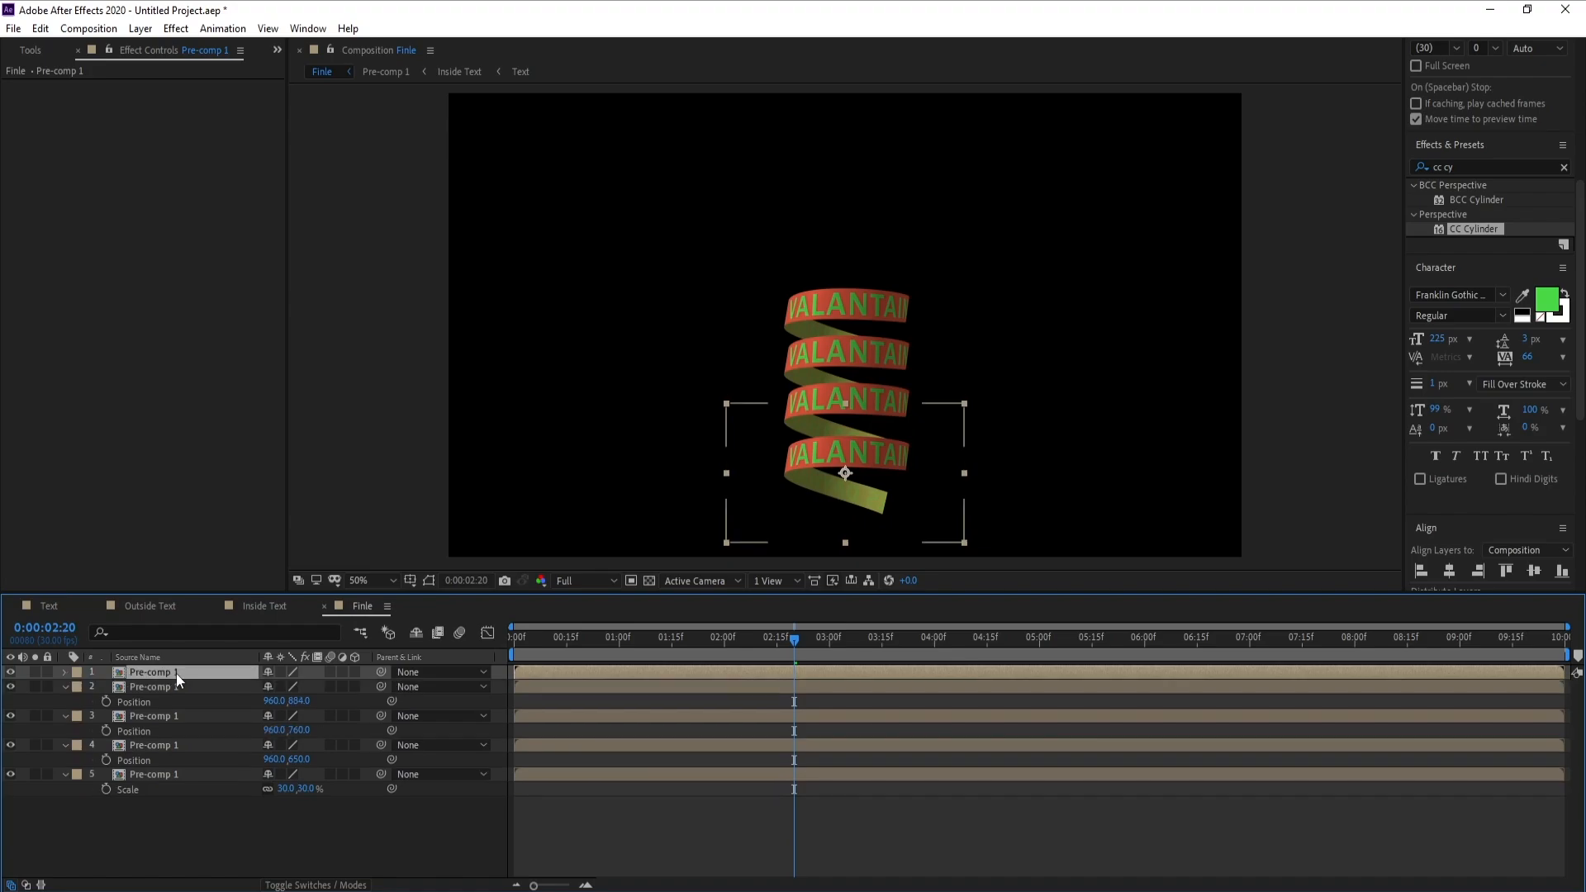
key("p")
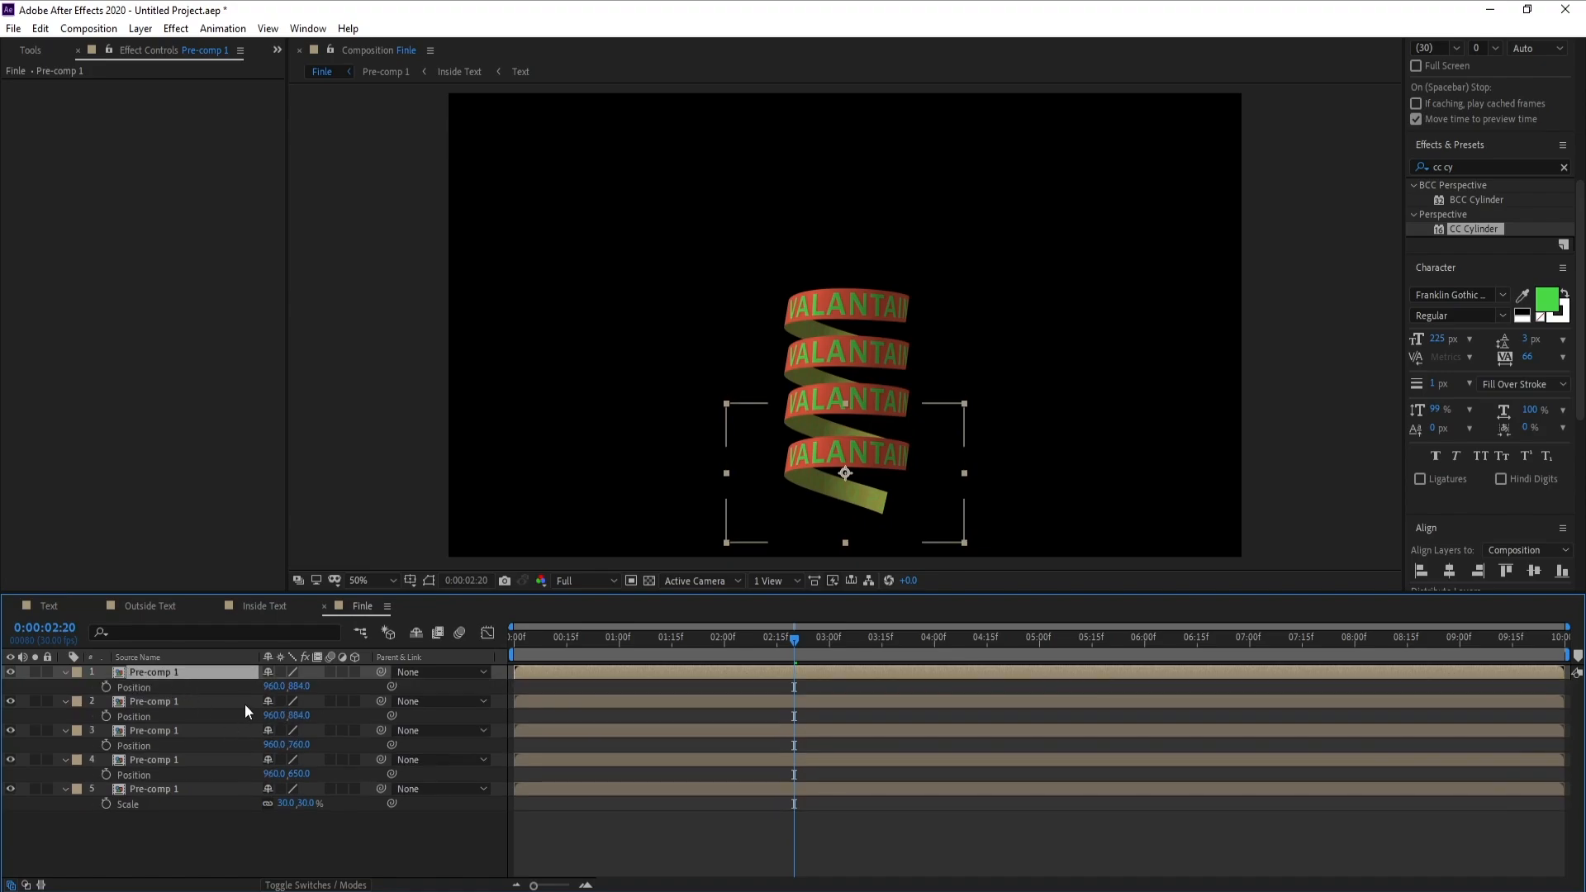
mouse_move(307, 690)
left_mouse_down()
mouse_move(369, 700)
mouse_move(328, 694)
left_mouse_up()
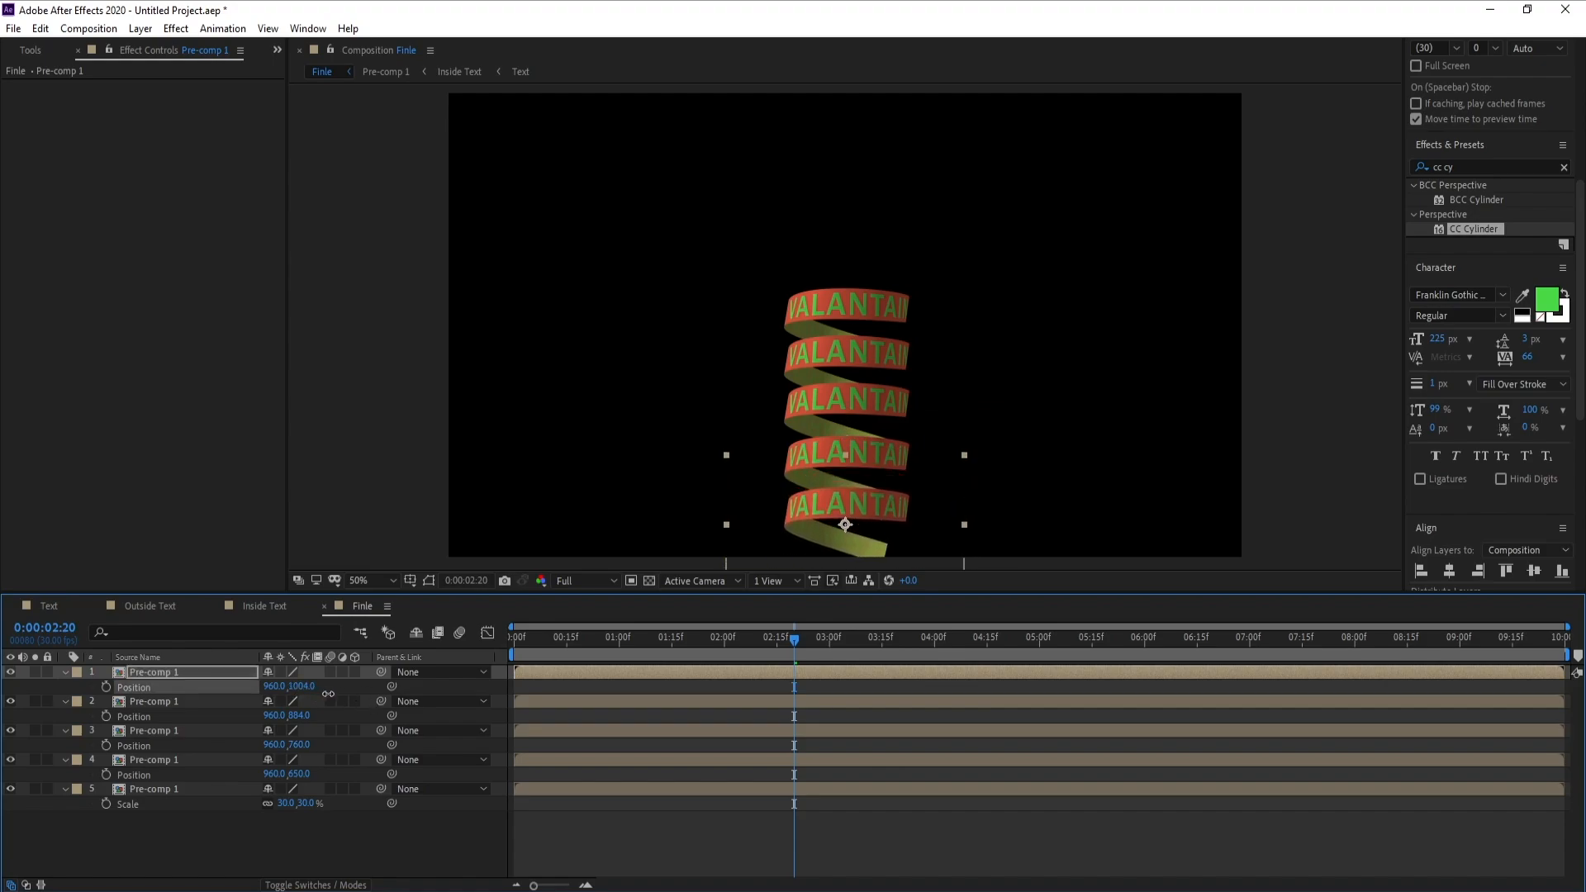
scroll(719, 502, "down", 2)
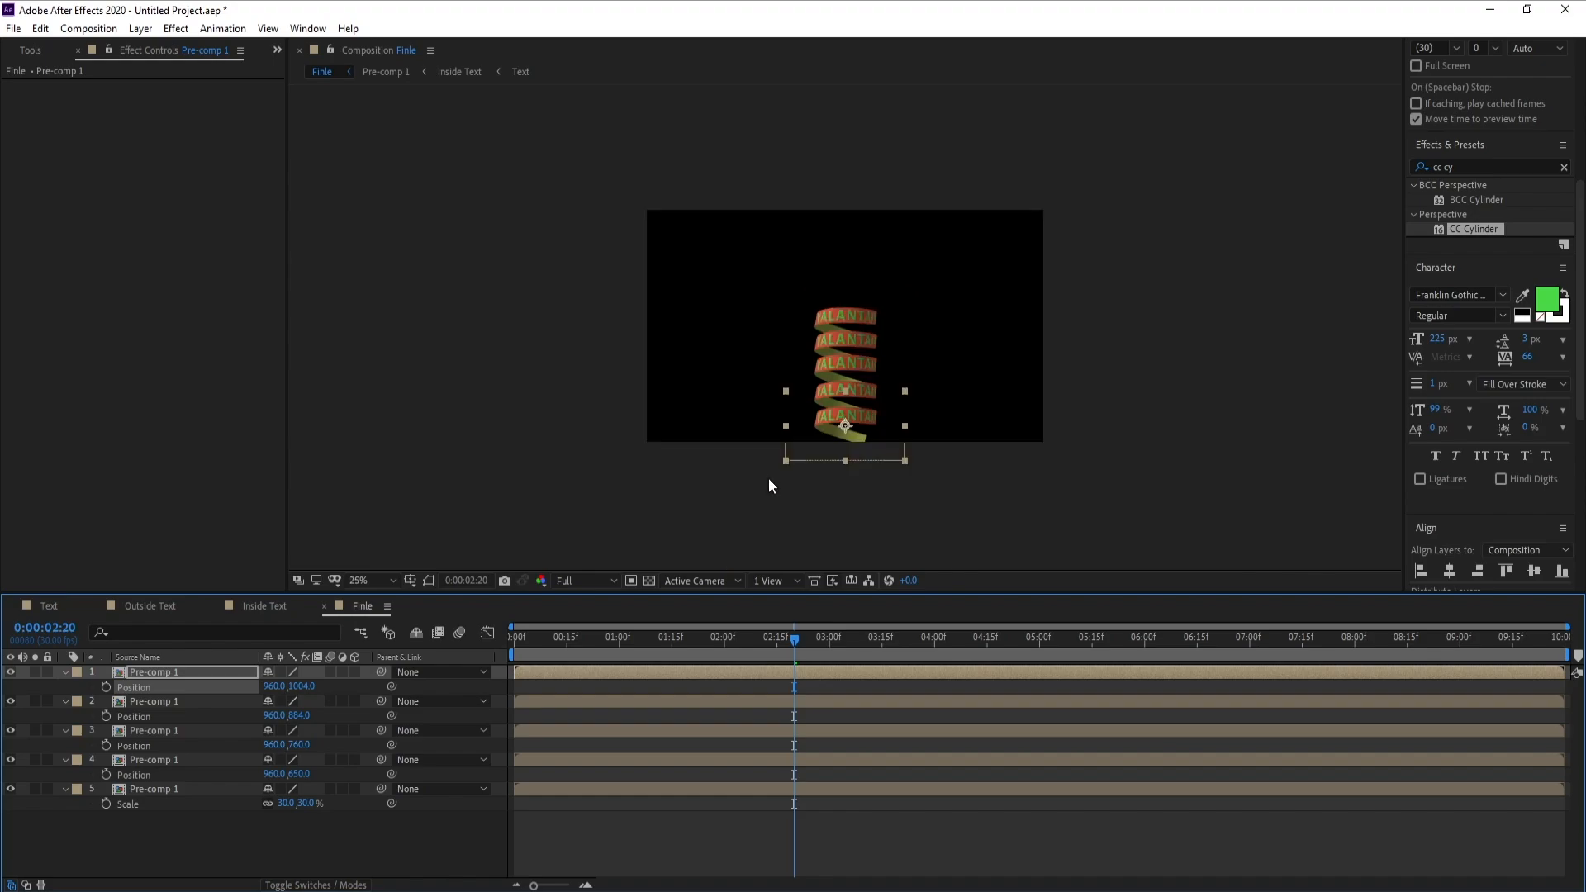
Move all five Pre-comp 1 layers up together until the highest turn is at Y 83 and the lowest at Y 547
left_click(65, 673)
left_click(65, 686)
left_click(144, 760, "shift")
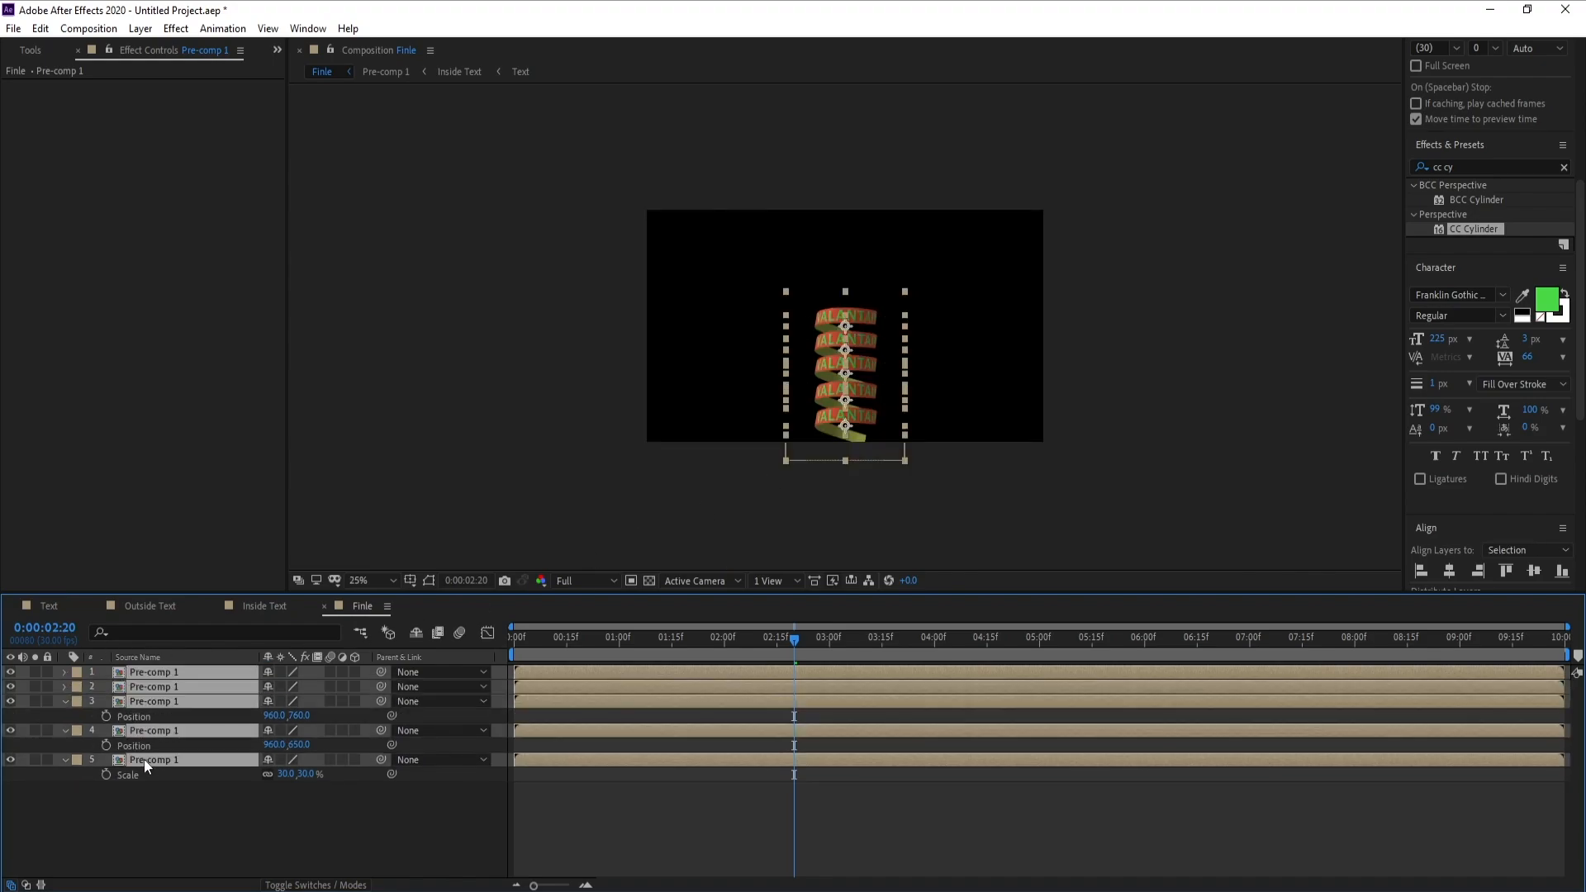
key("p")
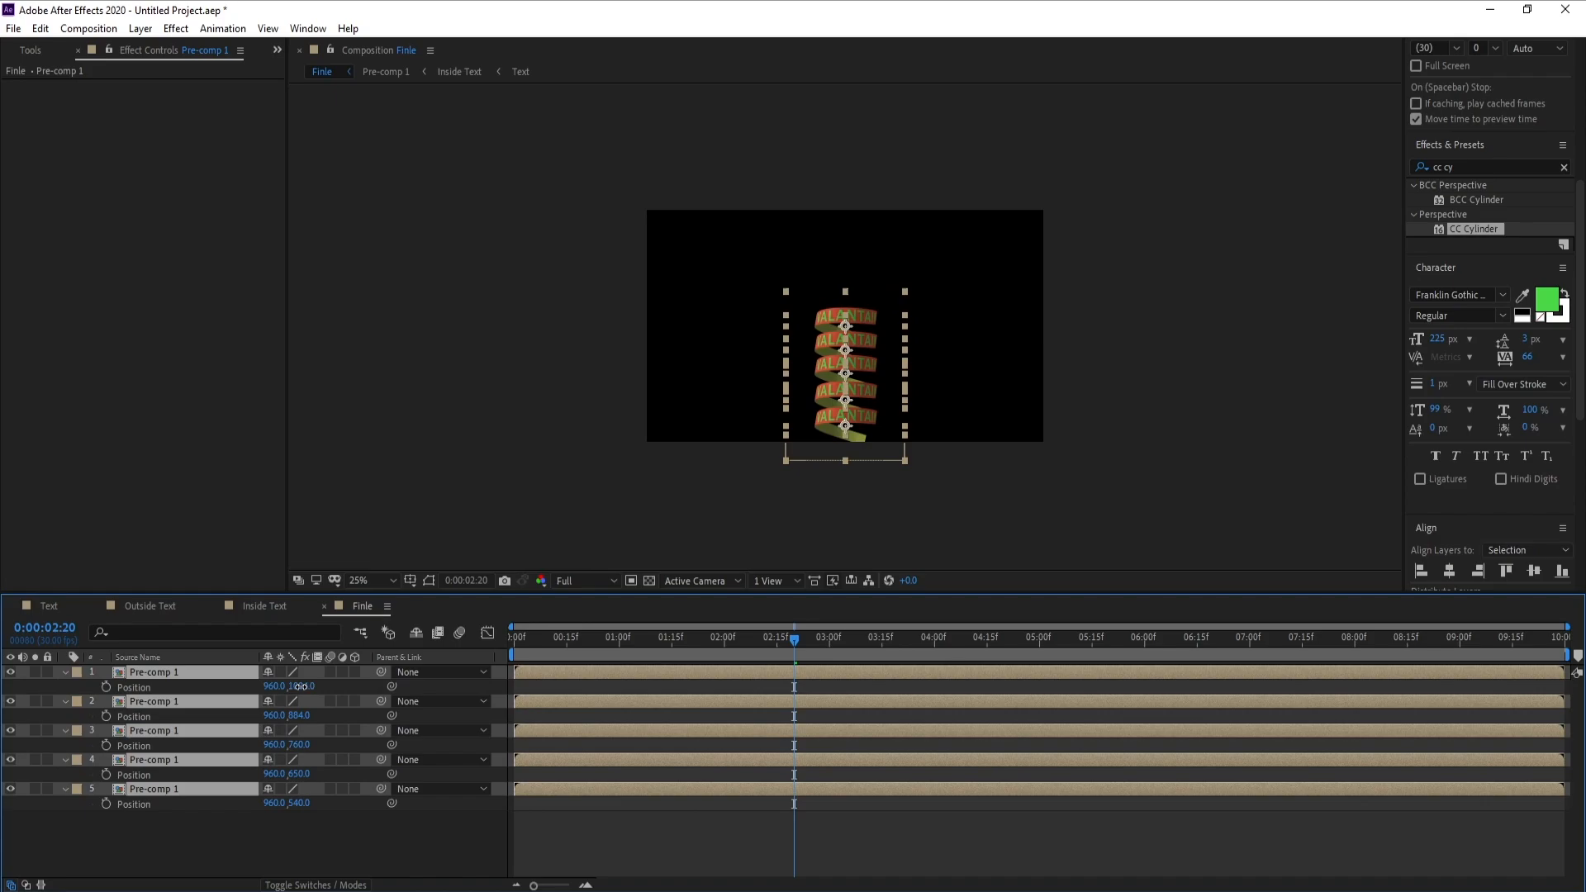
left_click_drag(312, 686, 19, 715)
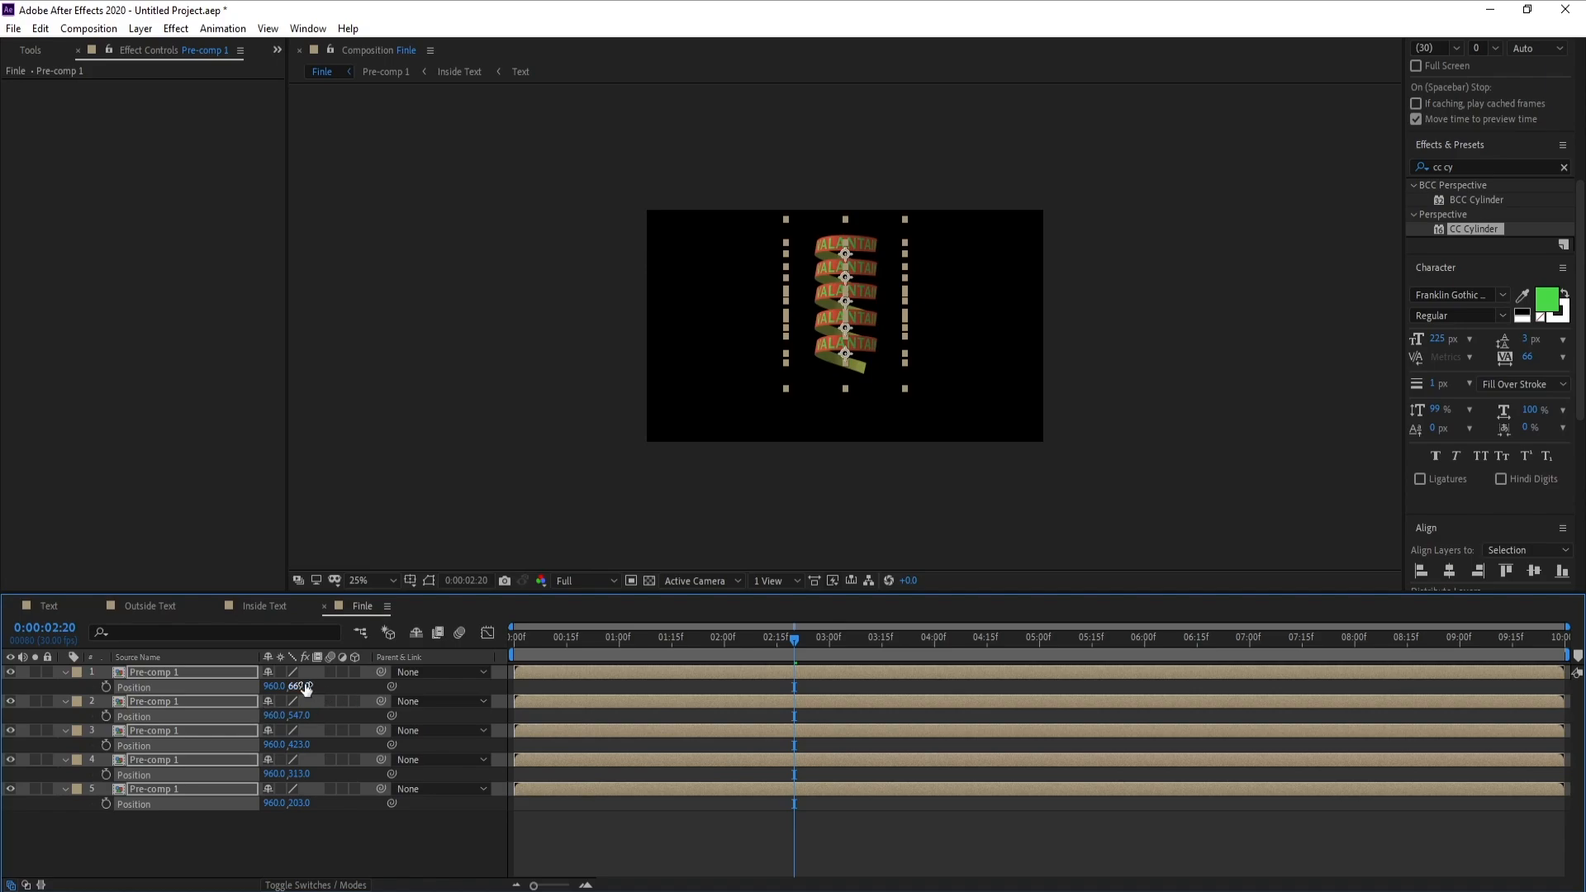
left_click_drag(306, 690, 182, 702)
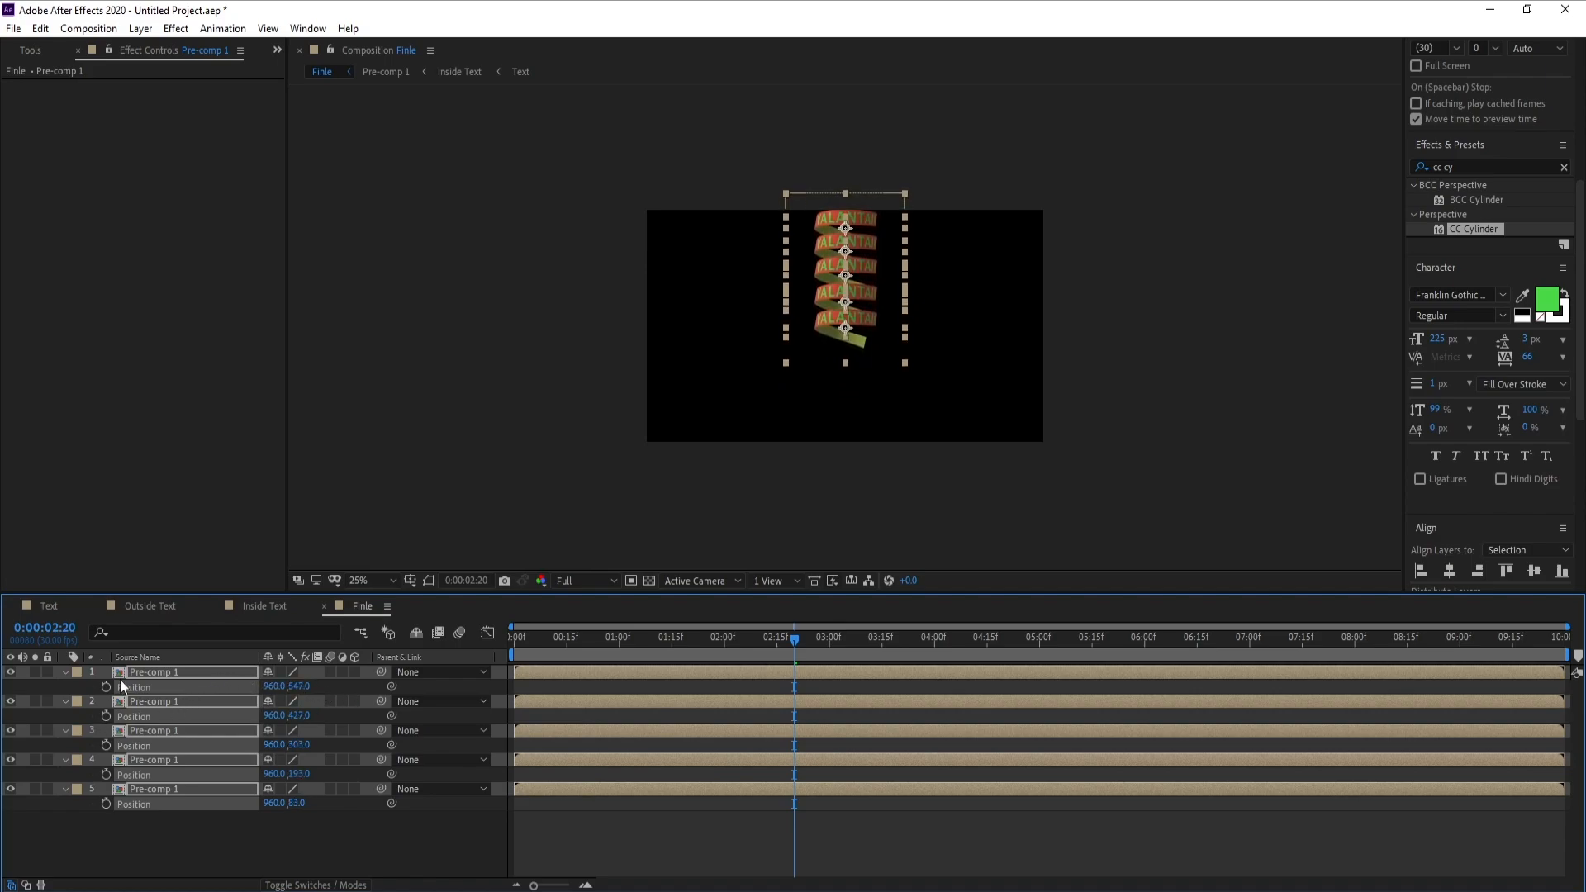
left_click(179, 825)
Duplicate the lowest ribbon turn twice, continuing the spiral downward with copies at Y positions 660 and 775
left_click(157, 671)
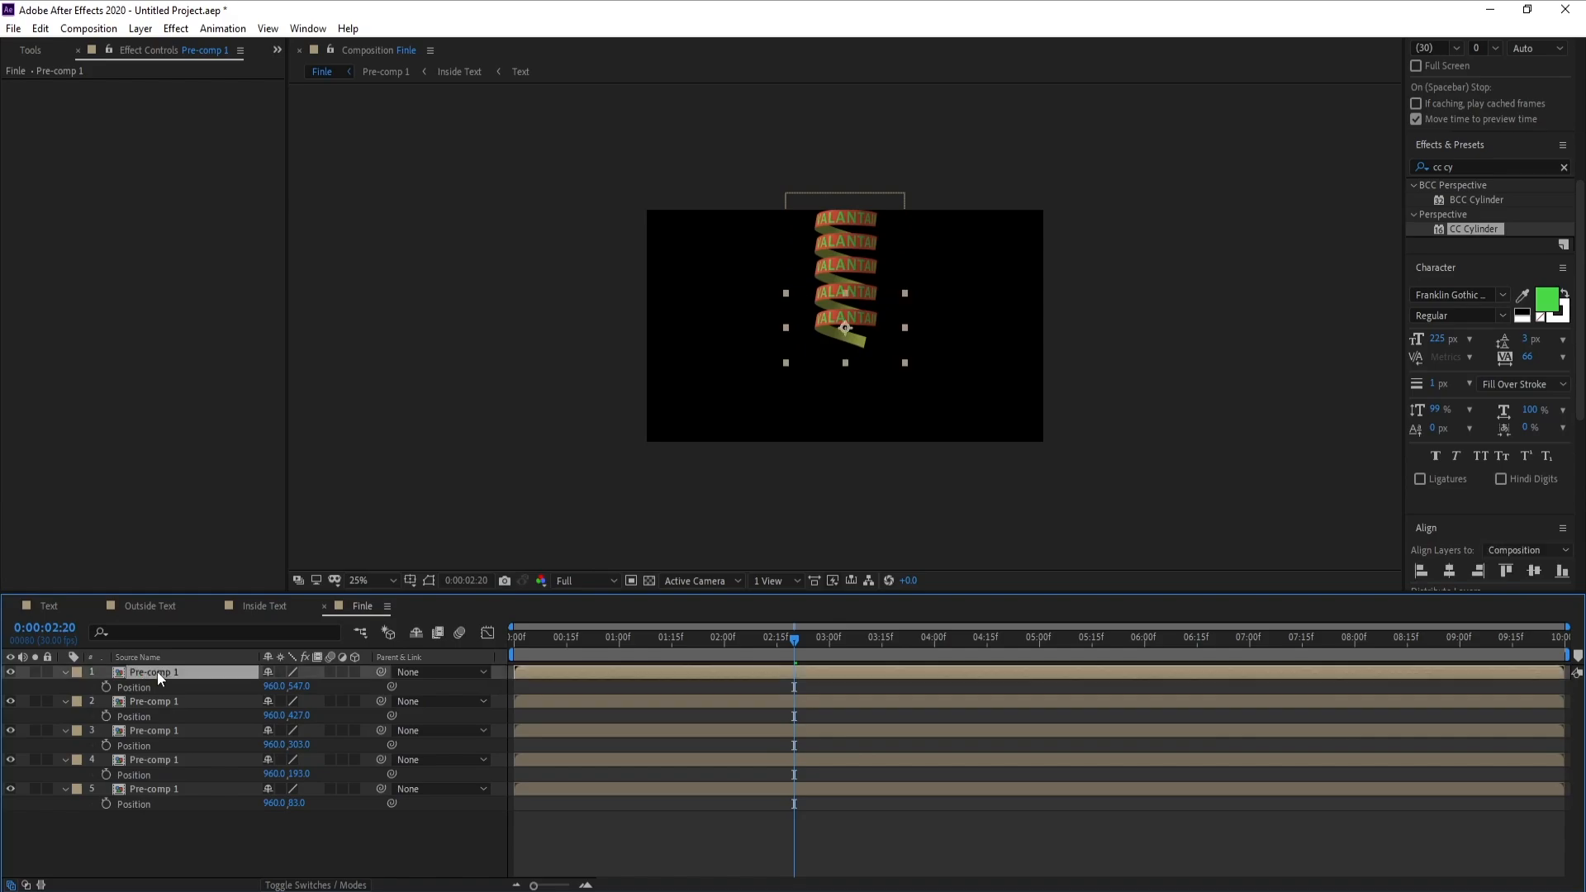
key("ctrl+d")
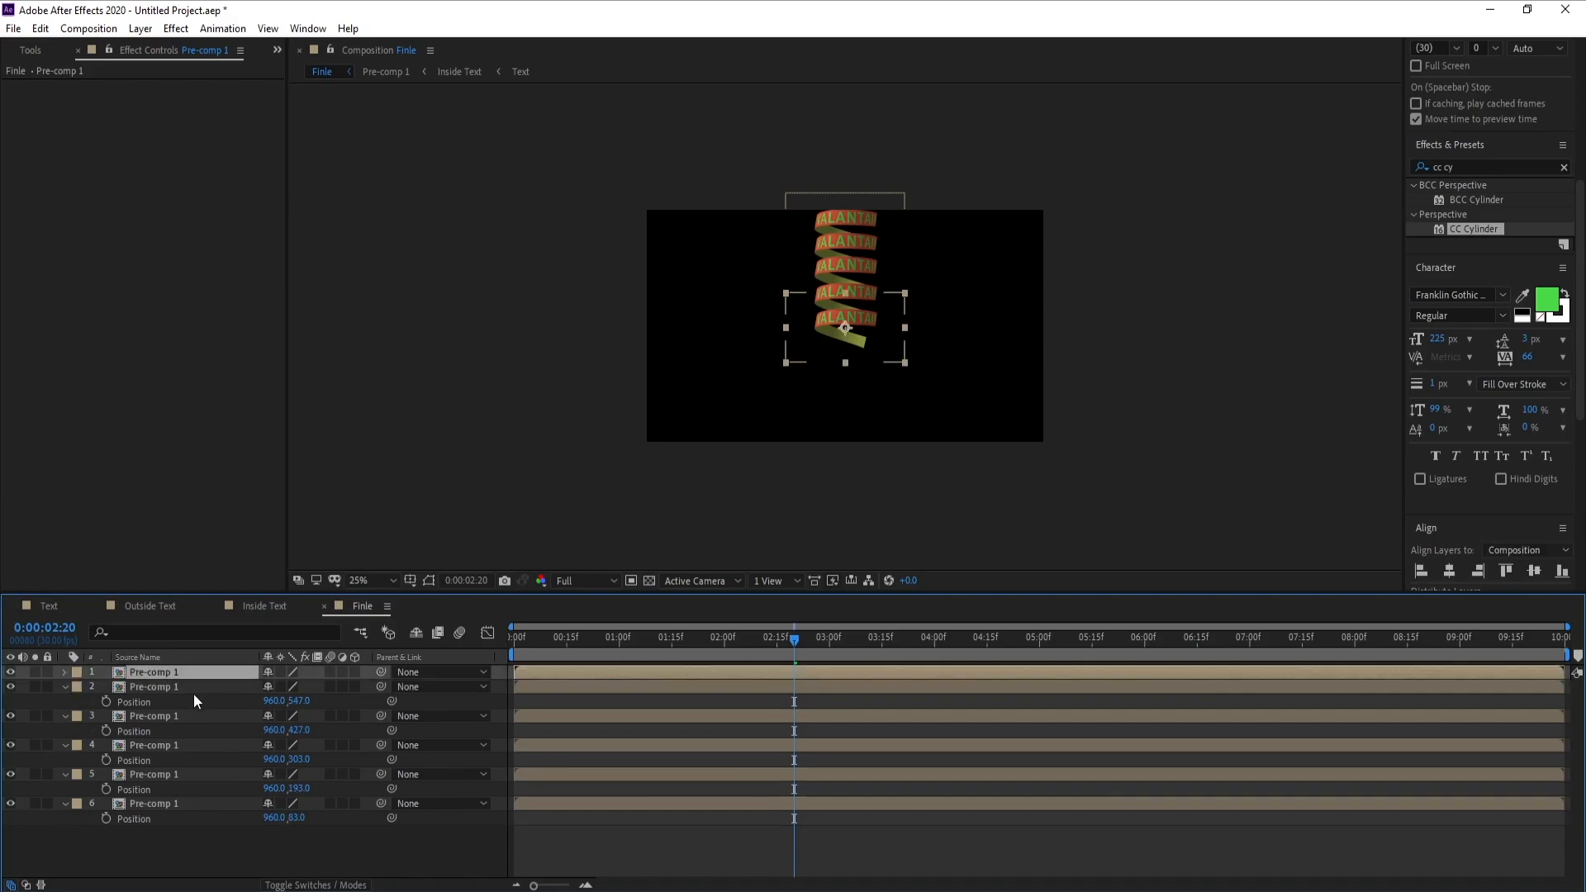
left_click_drag(295, 687, 405, 694)
key("period")
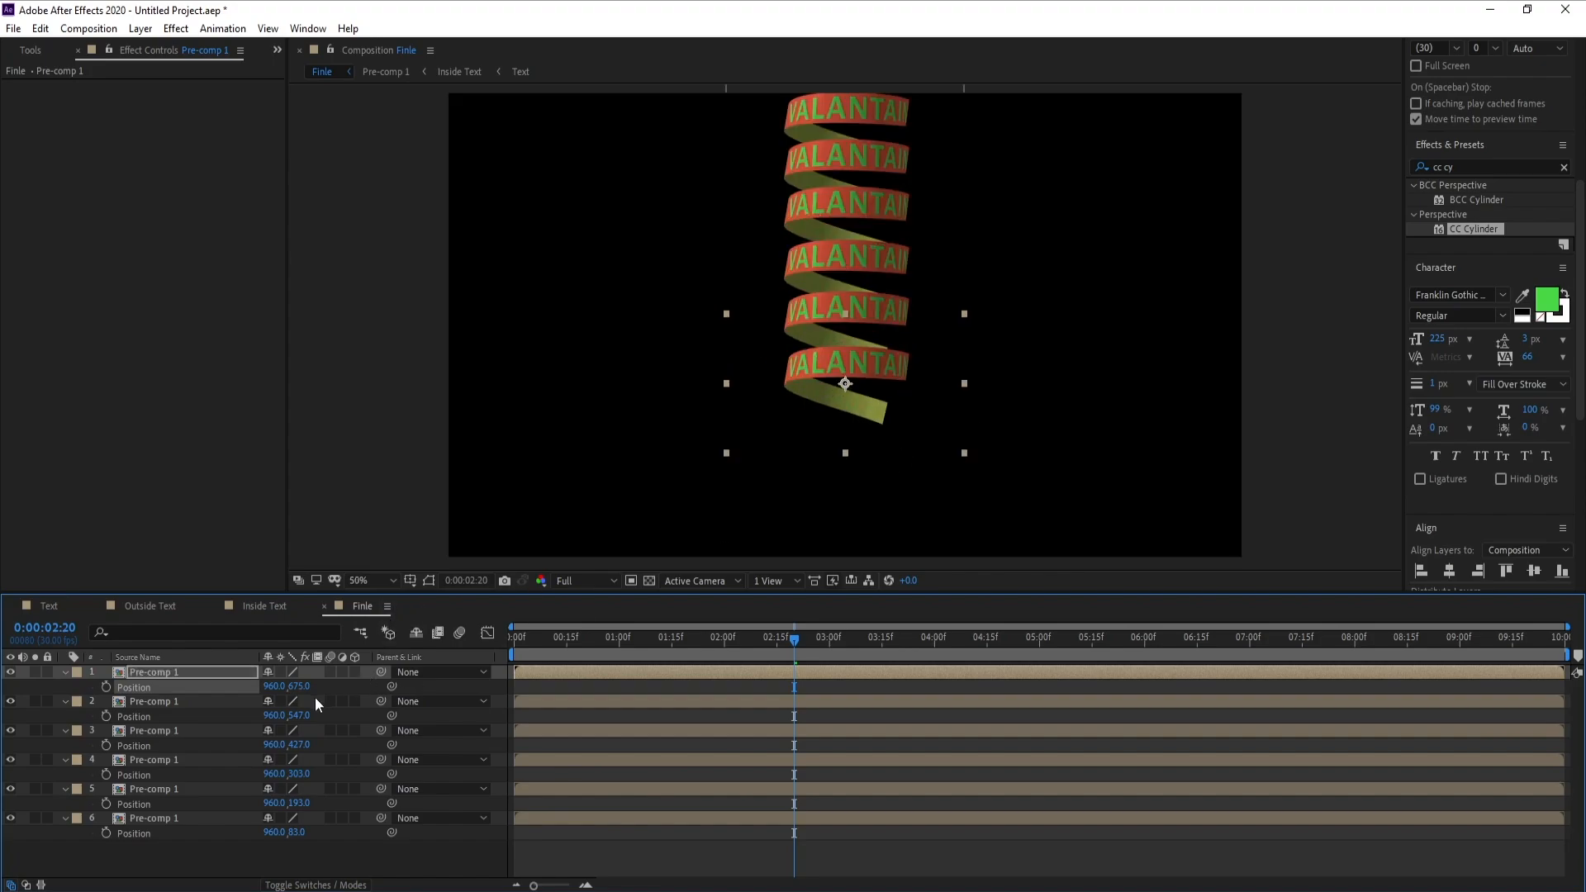
left_click_drag(299, 686, 284, 687)
left_click(152, 676)
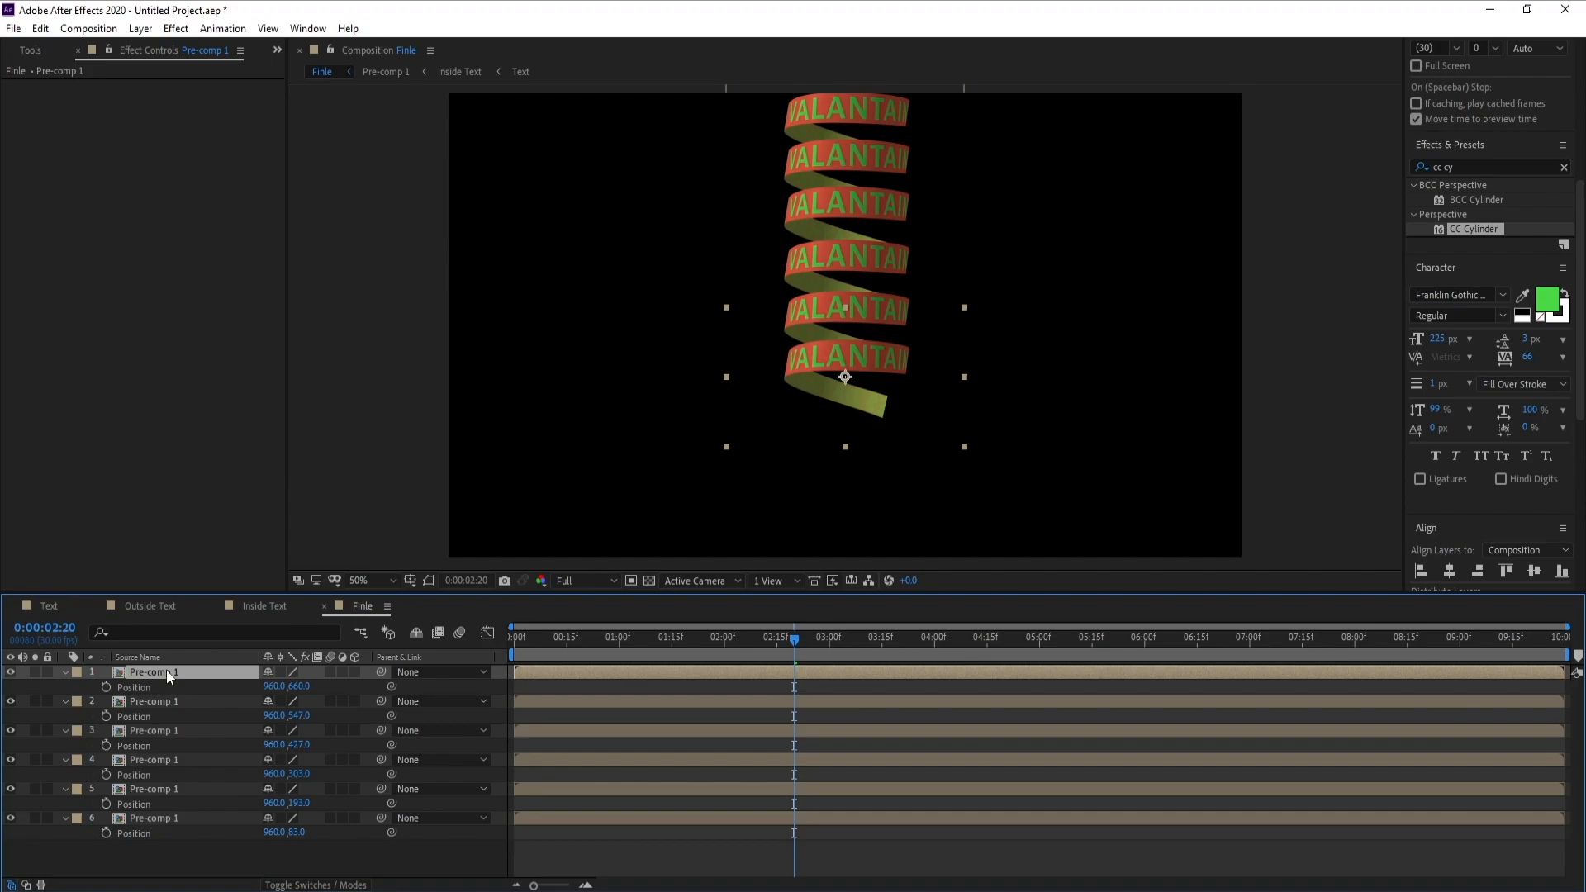
key("ctrl+d")
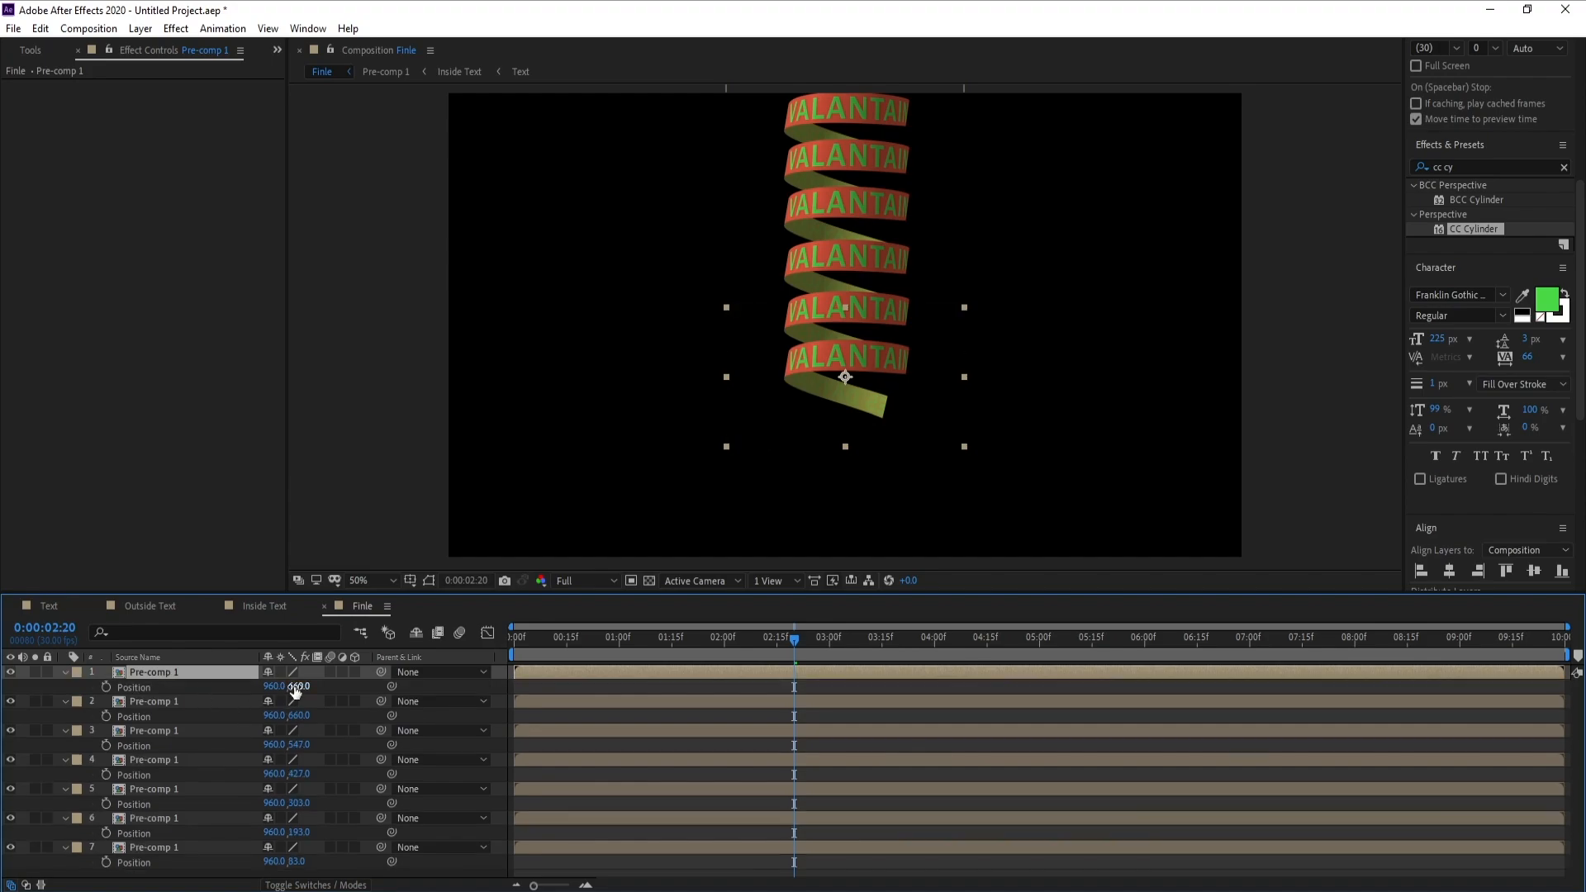
left_click_drag(295, 691, 381, 700)
Extend the spiral to the composition's lower edge with two more duplicates at Y positions 898 and 1024
left_click(183, 673)
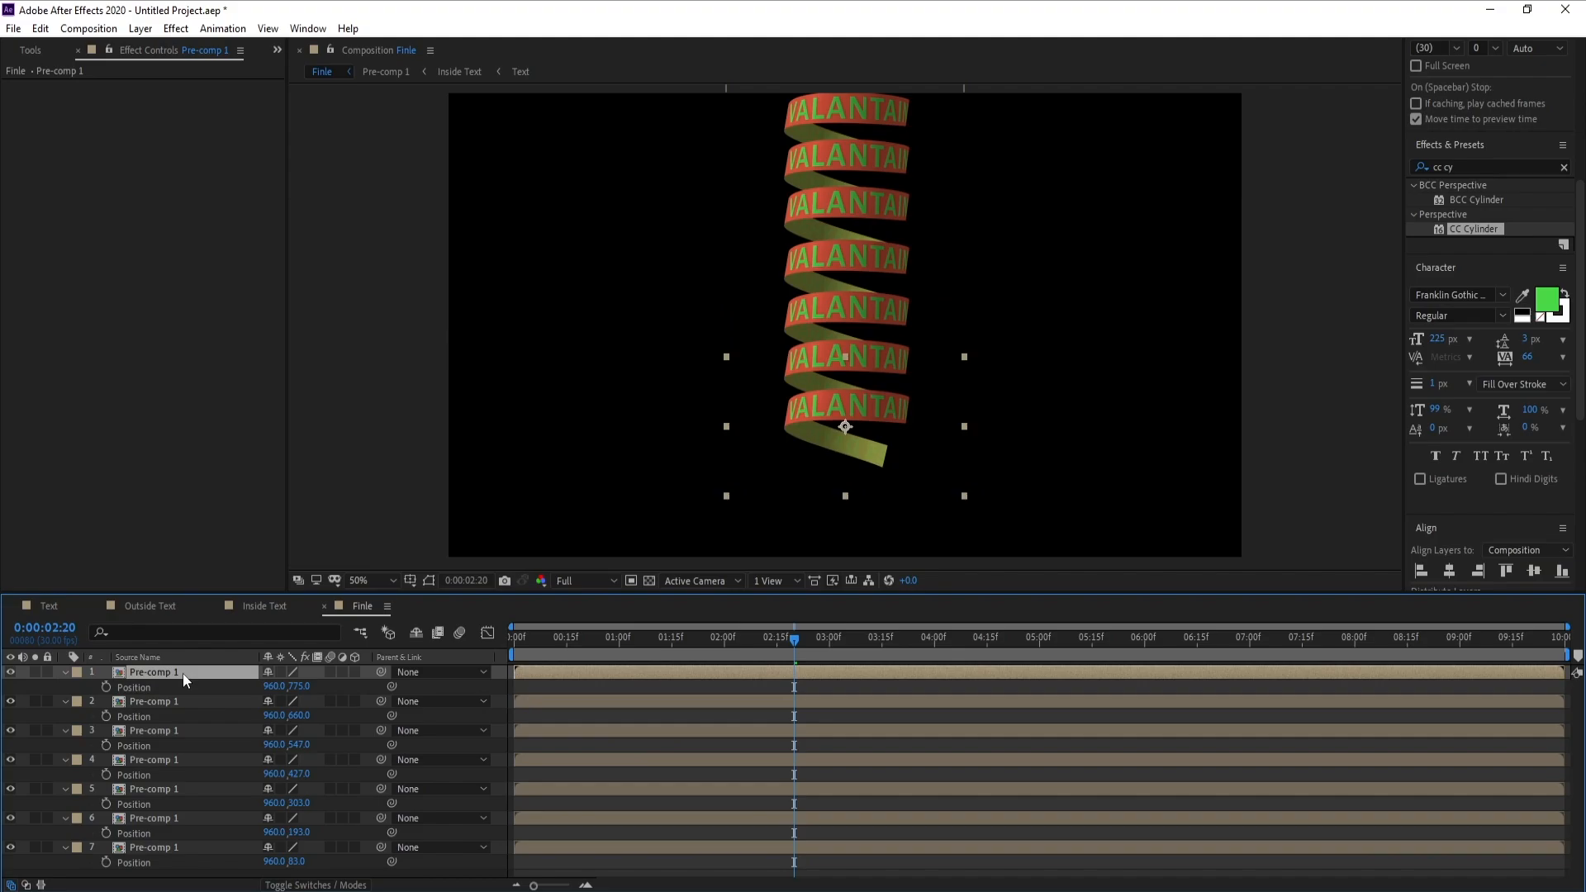
key("ctrl+d")
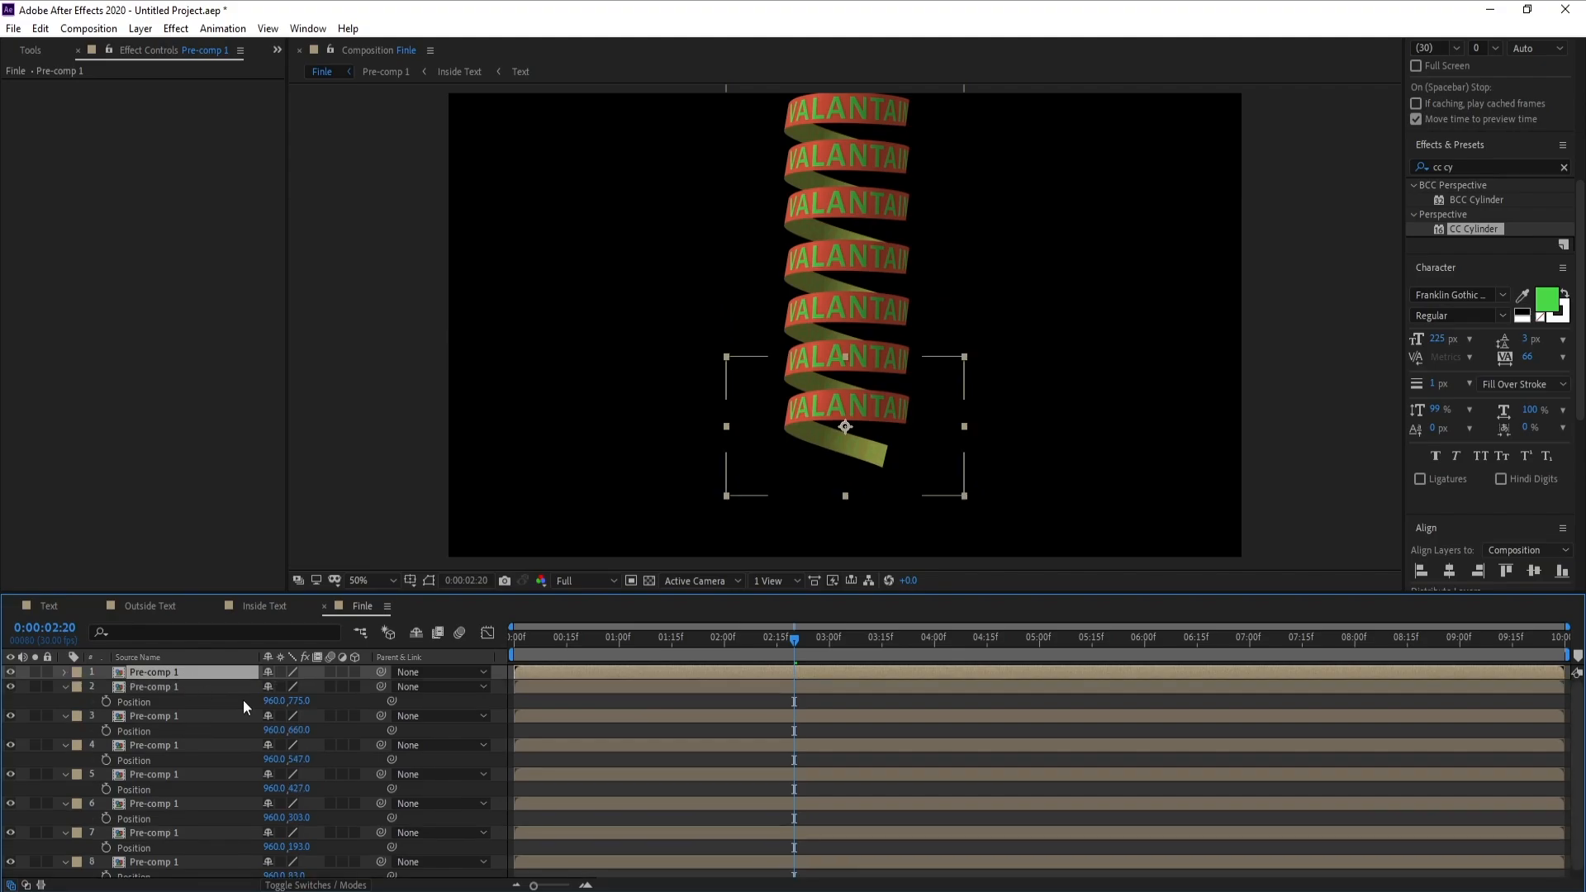
key("p")
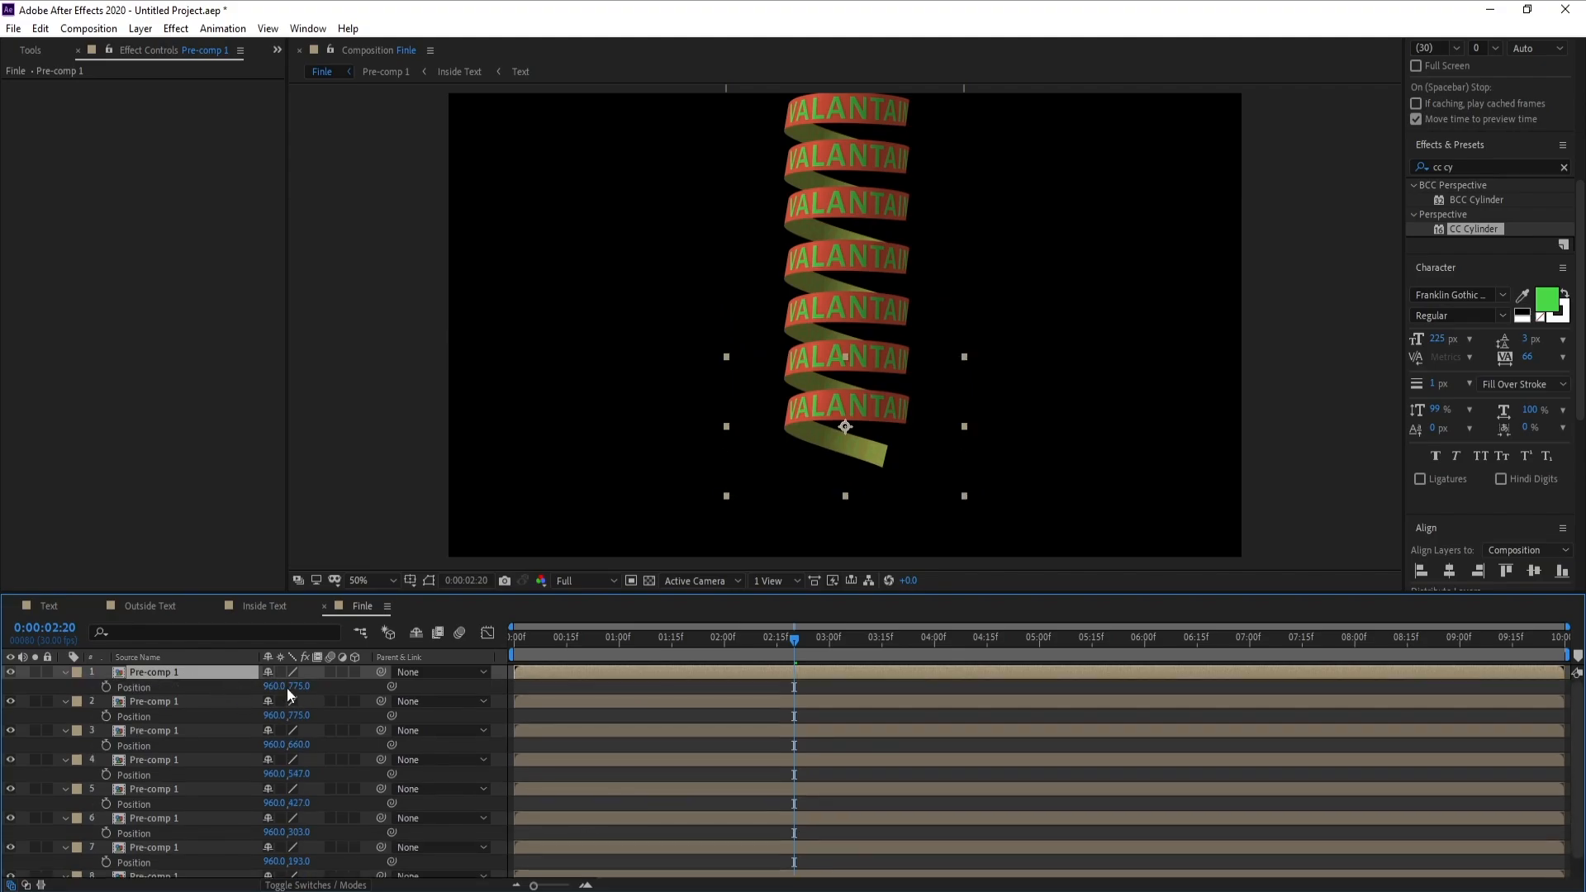
left_click_drag(286, 687, 380, 701)
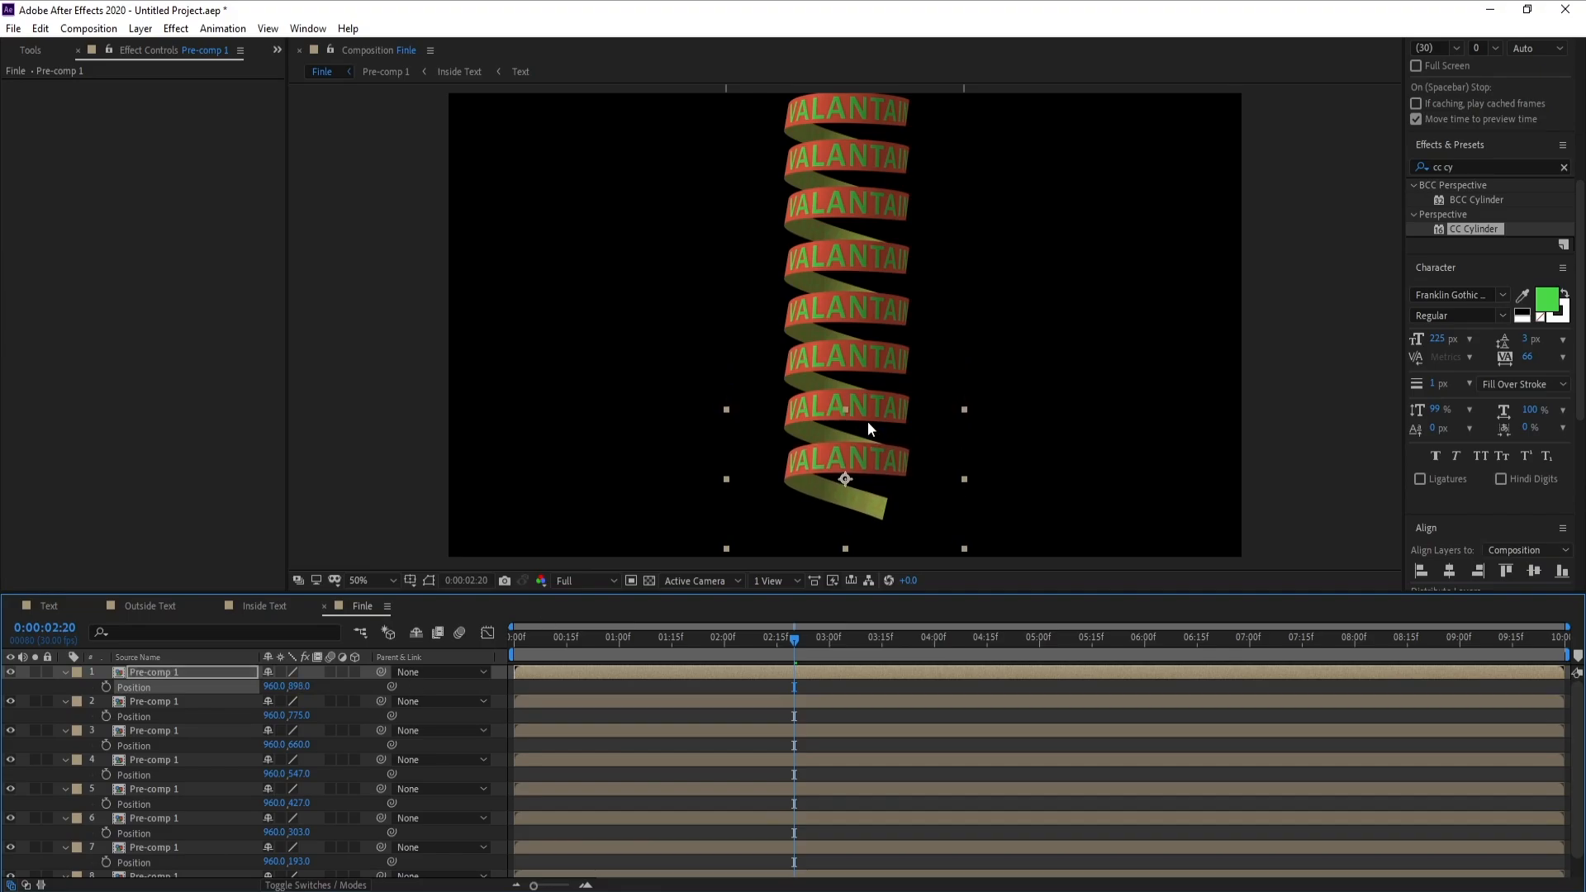
key("comma")
left_click(231, 672)
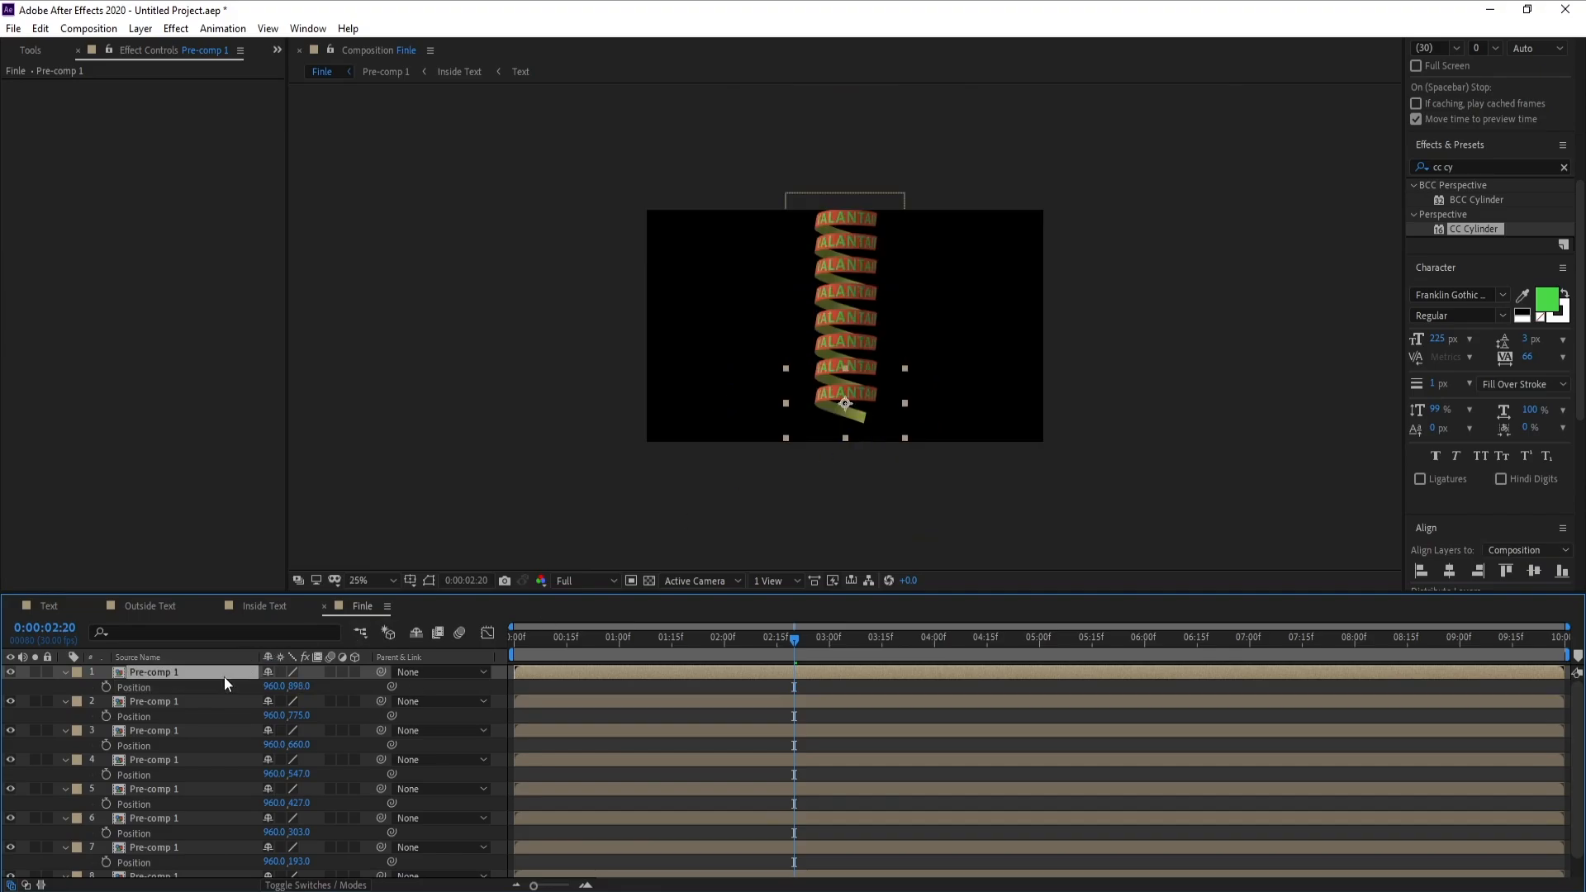
key("ctrl+d")
key("p")
left_click_drag(296, 686, 399, 700)
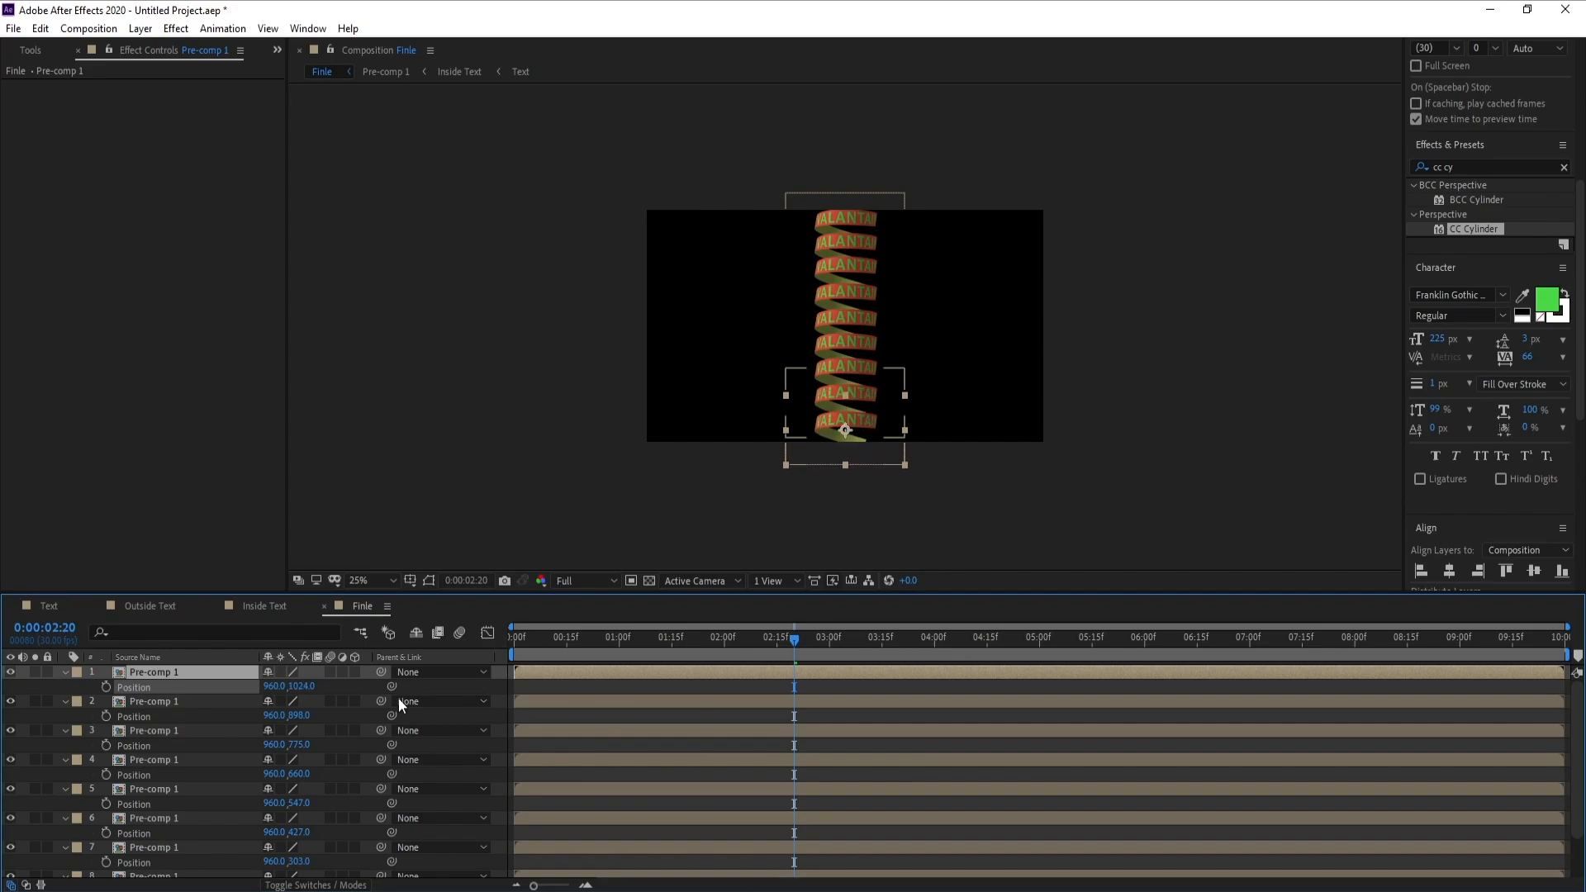
Collapse the displayed Position properties of all nine Pre-comp 1 layers
left_click(64, 672)
left_click(63, 686)
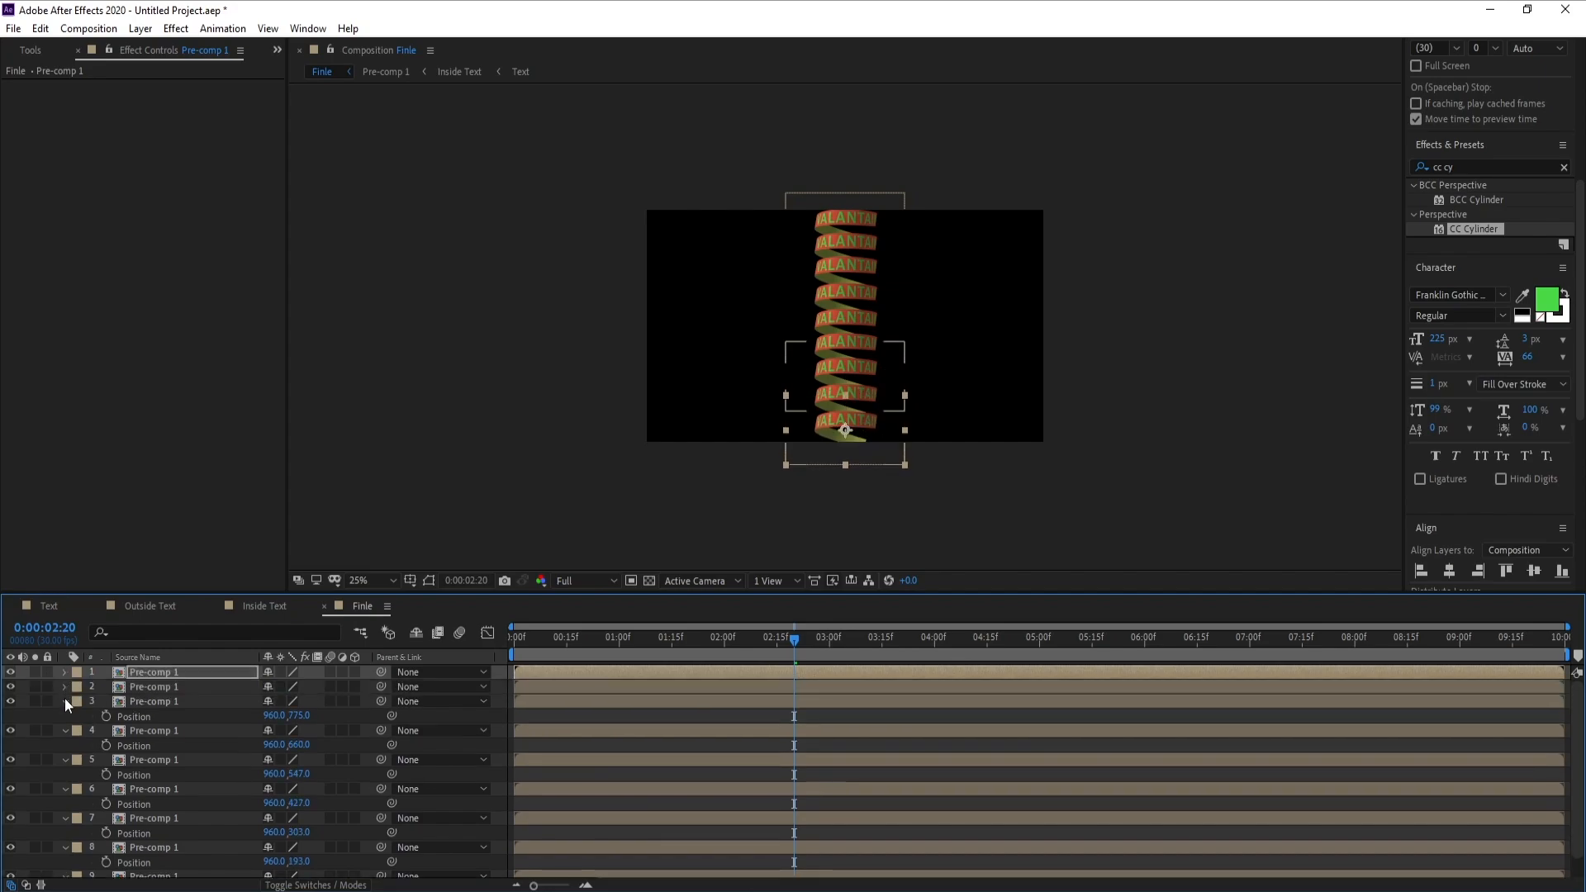
left_click(64, 701)
left_click(64, 715)
left_click(65, 730)
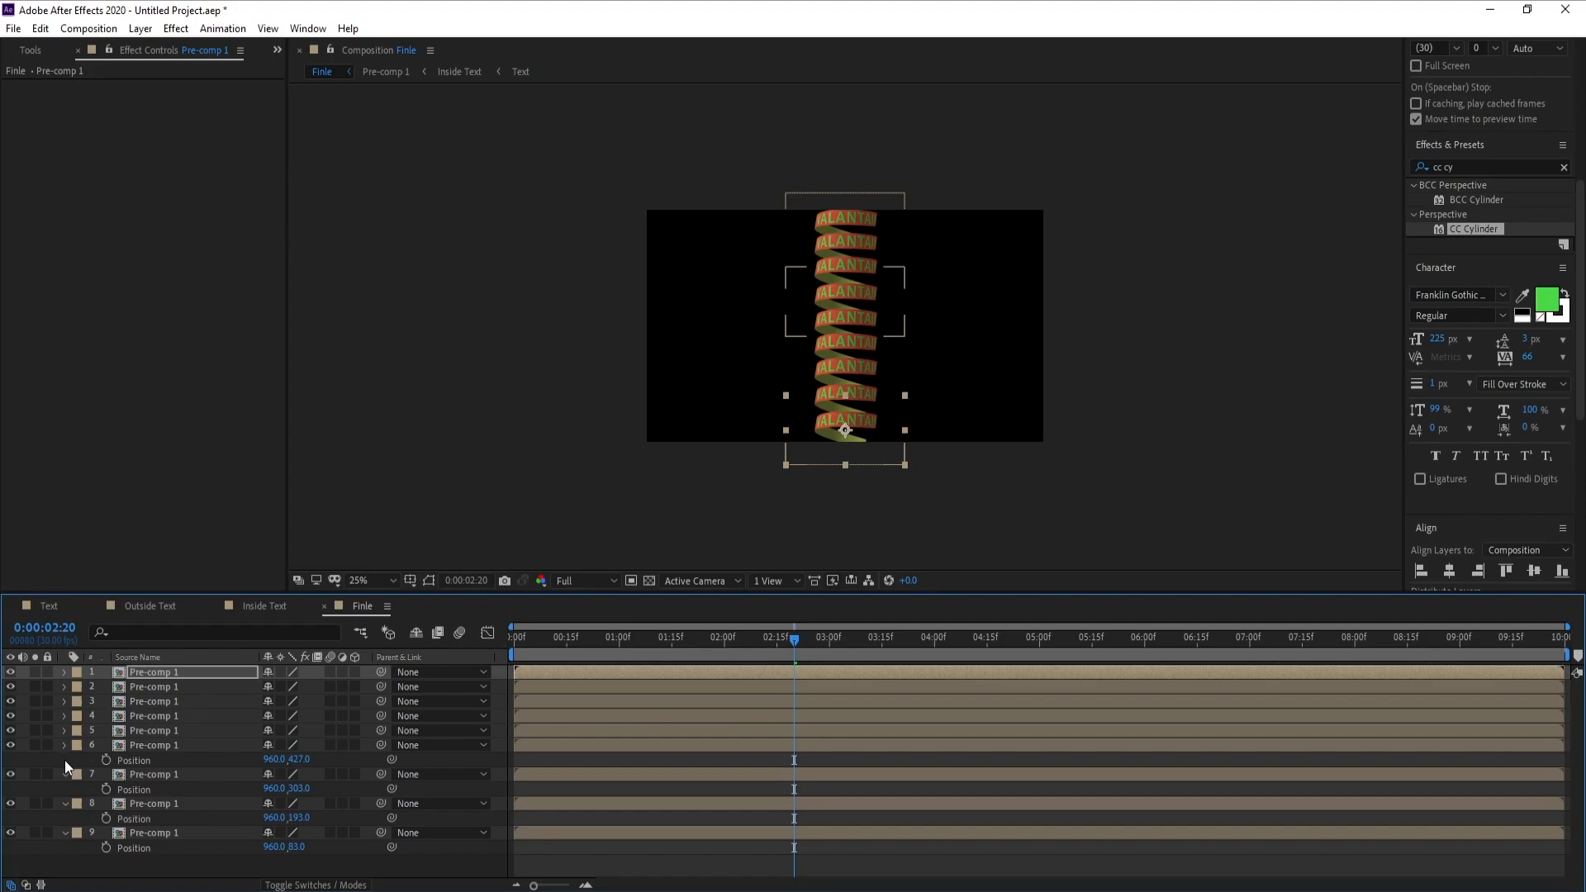
left_click(65, 760)
left_click(66, 760)
left_click(67, 775)
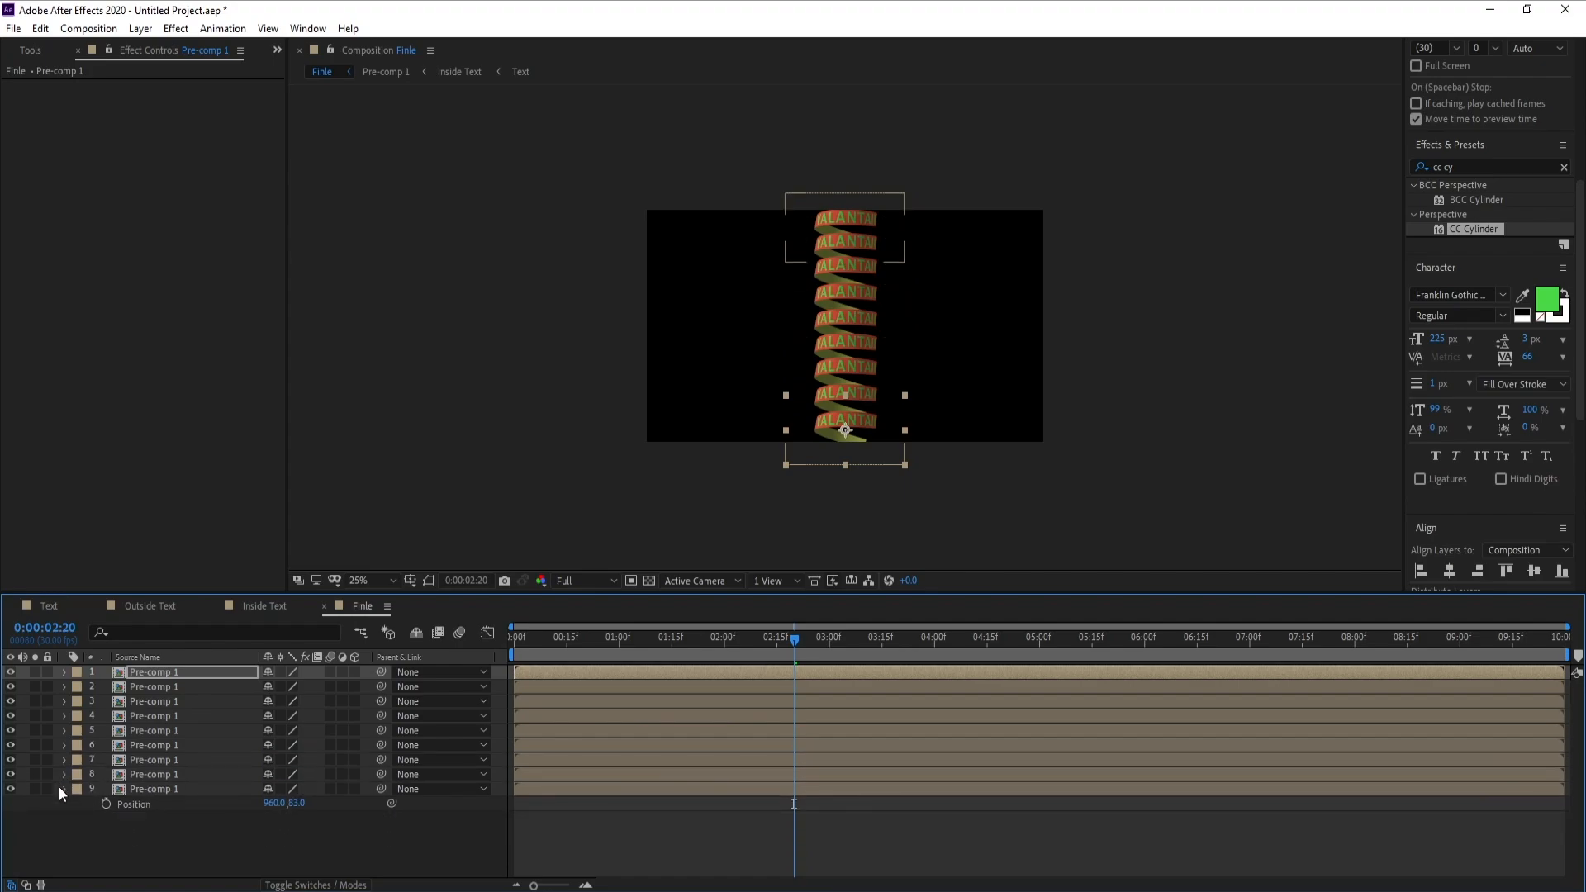
left_click(64, 789)
Pre-compose all nine Pre-comp 1 layers as Pre-comp 2, moving all attributes into the new composition
left_click(156, 789)
left_click(151, 677, "shift")
right_click(150, 678)
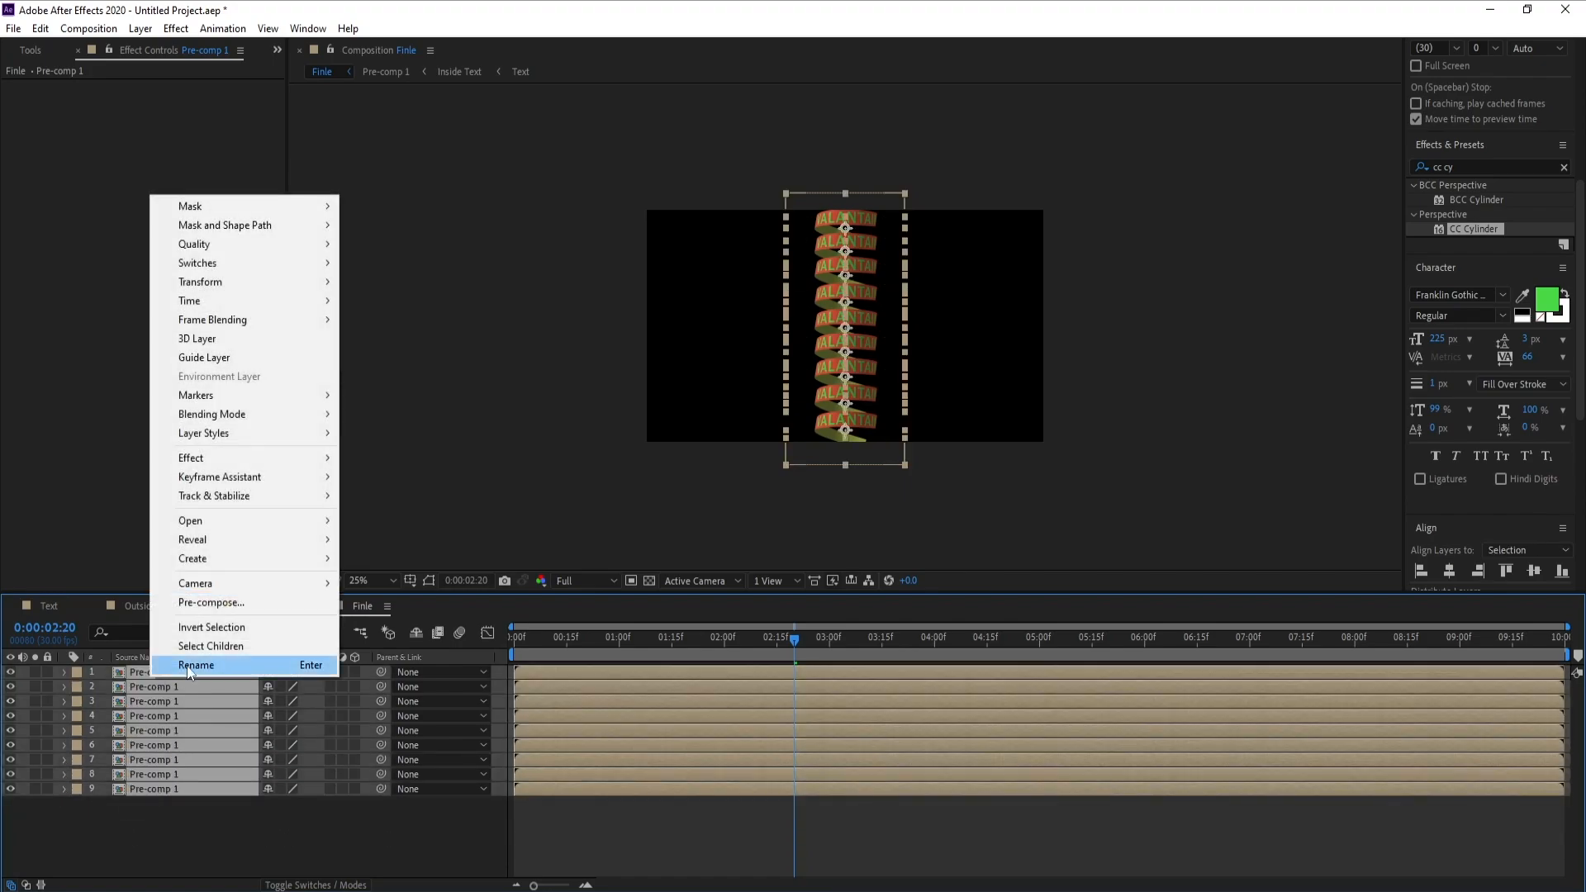
left_click(214, 603)
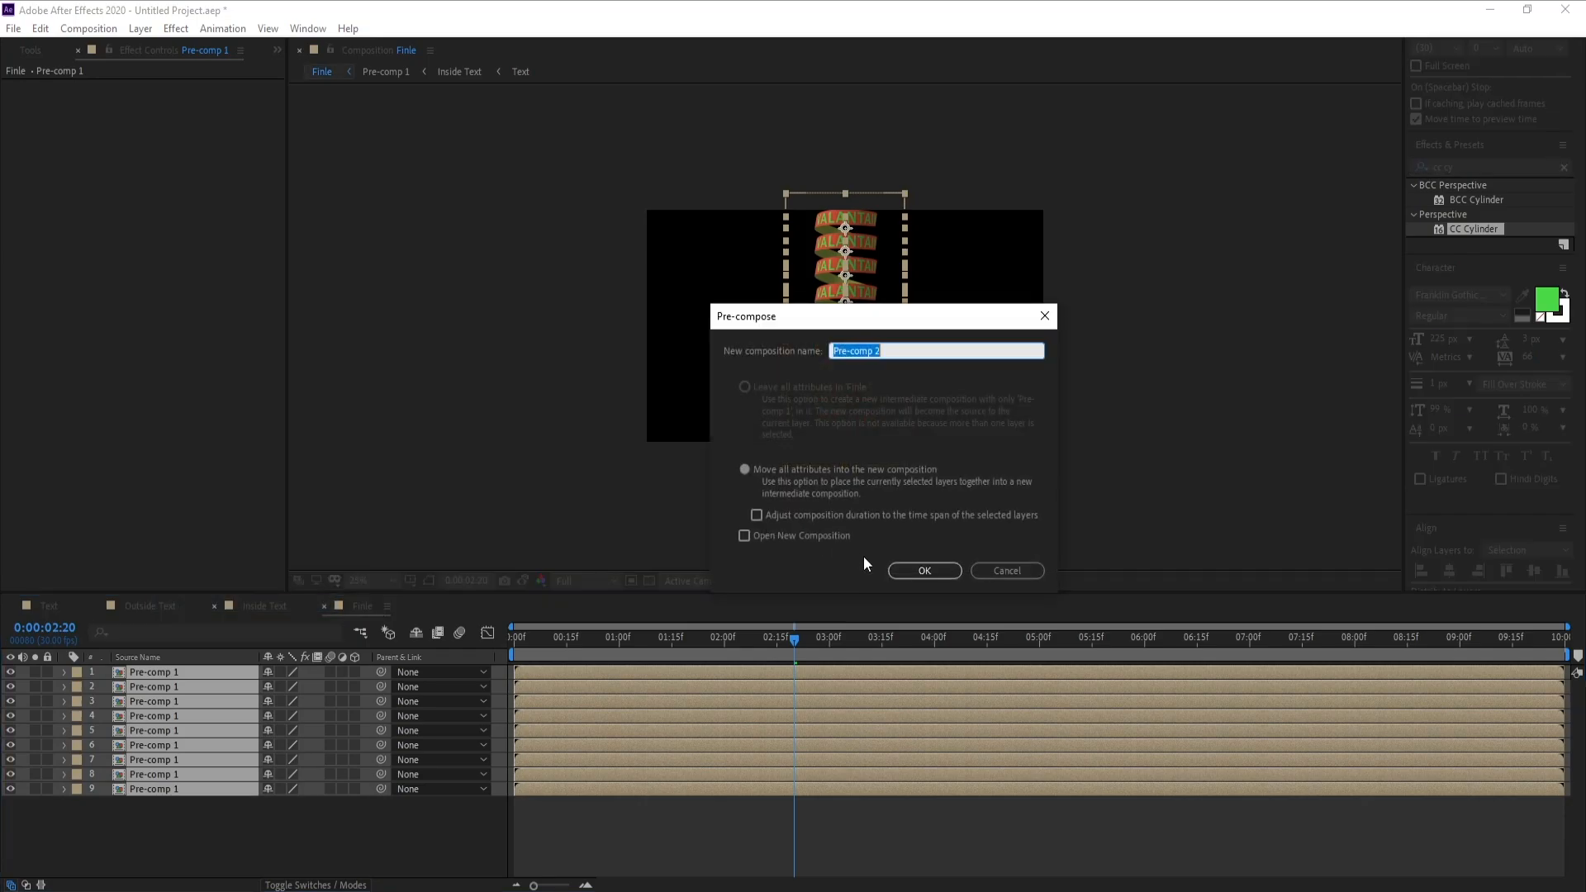
left_click(922, 566)
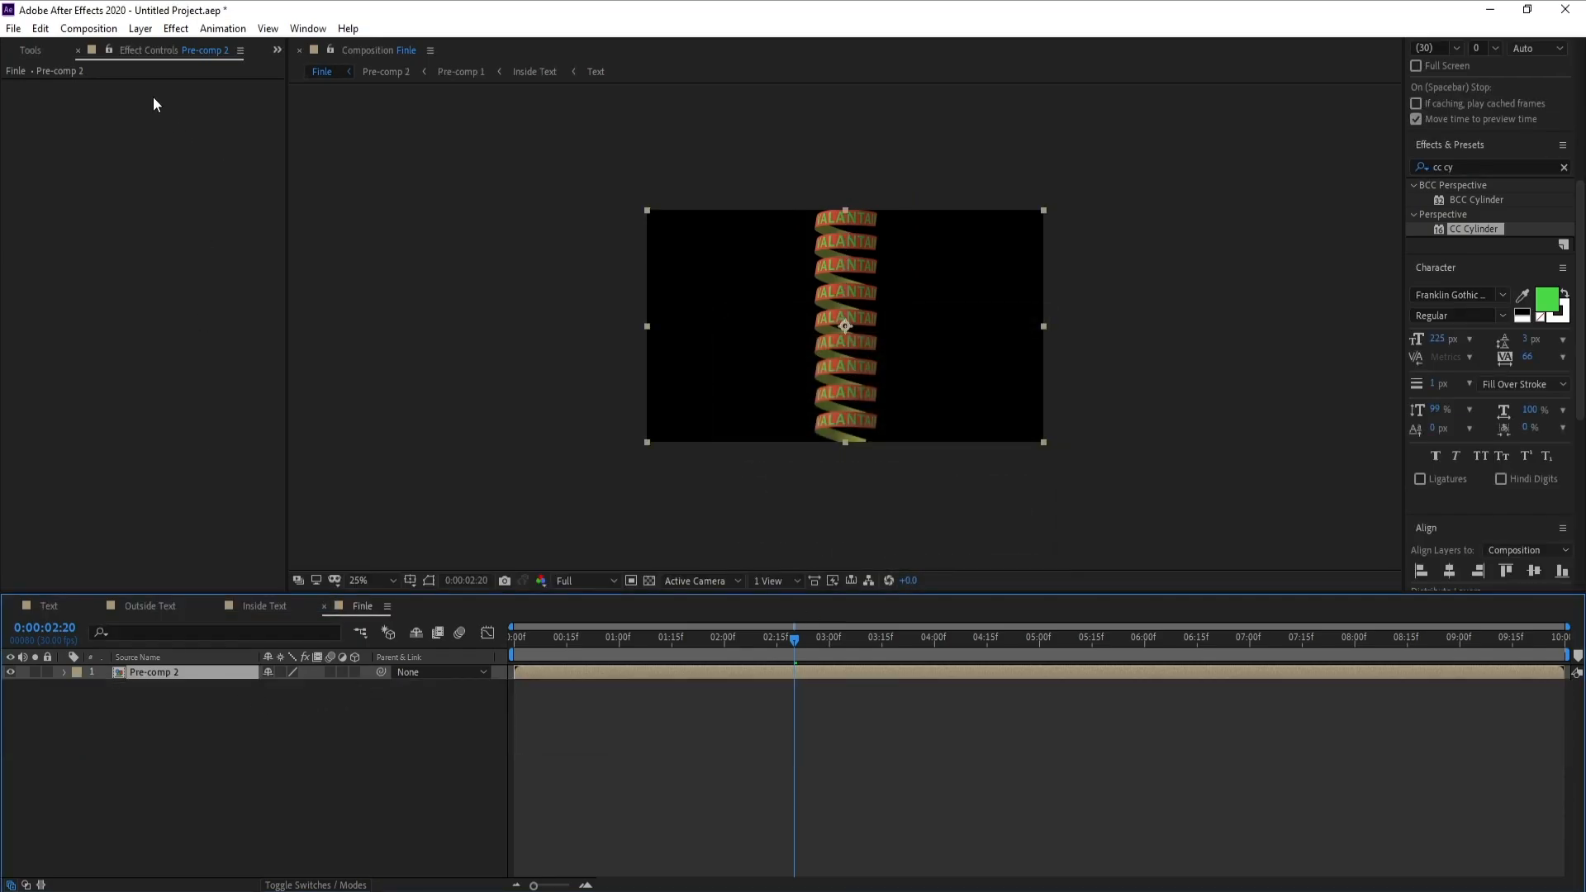
Create an adjustment layer above Pre-comp 2 and apply the Mesh Warp effect to it
left_click(141, 28)
mouse_move(207, 48)
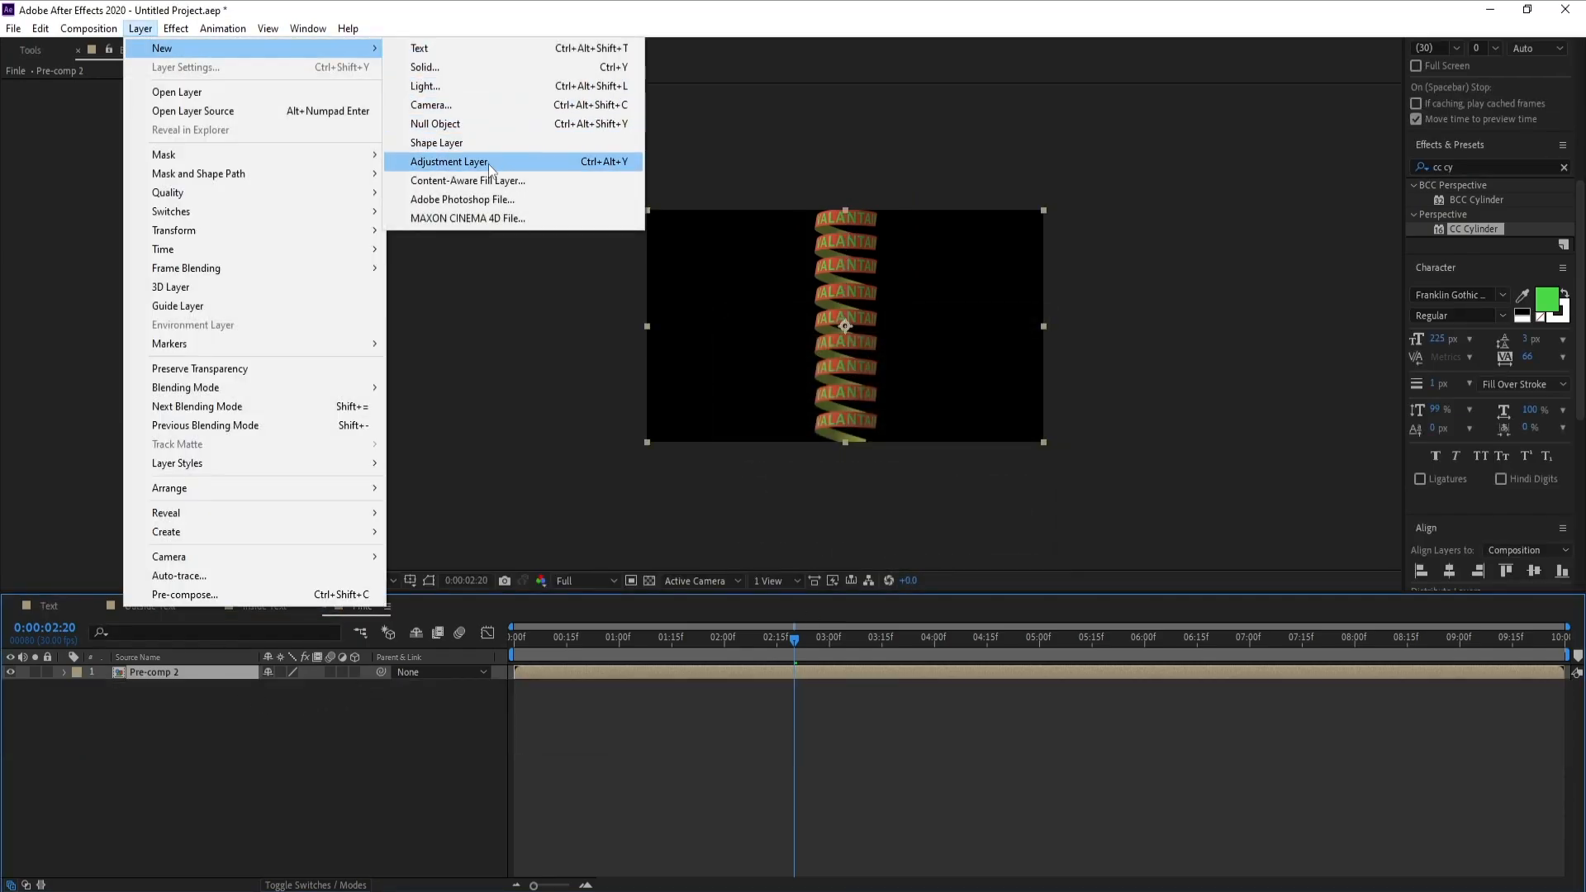
left_click(450, 161)
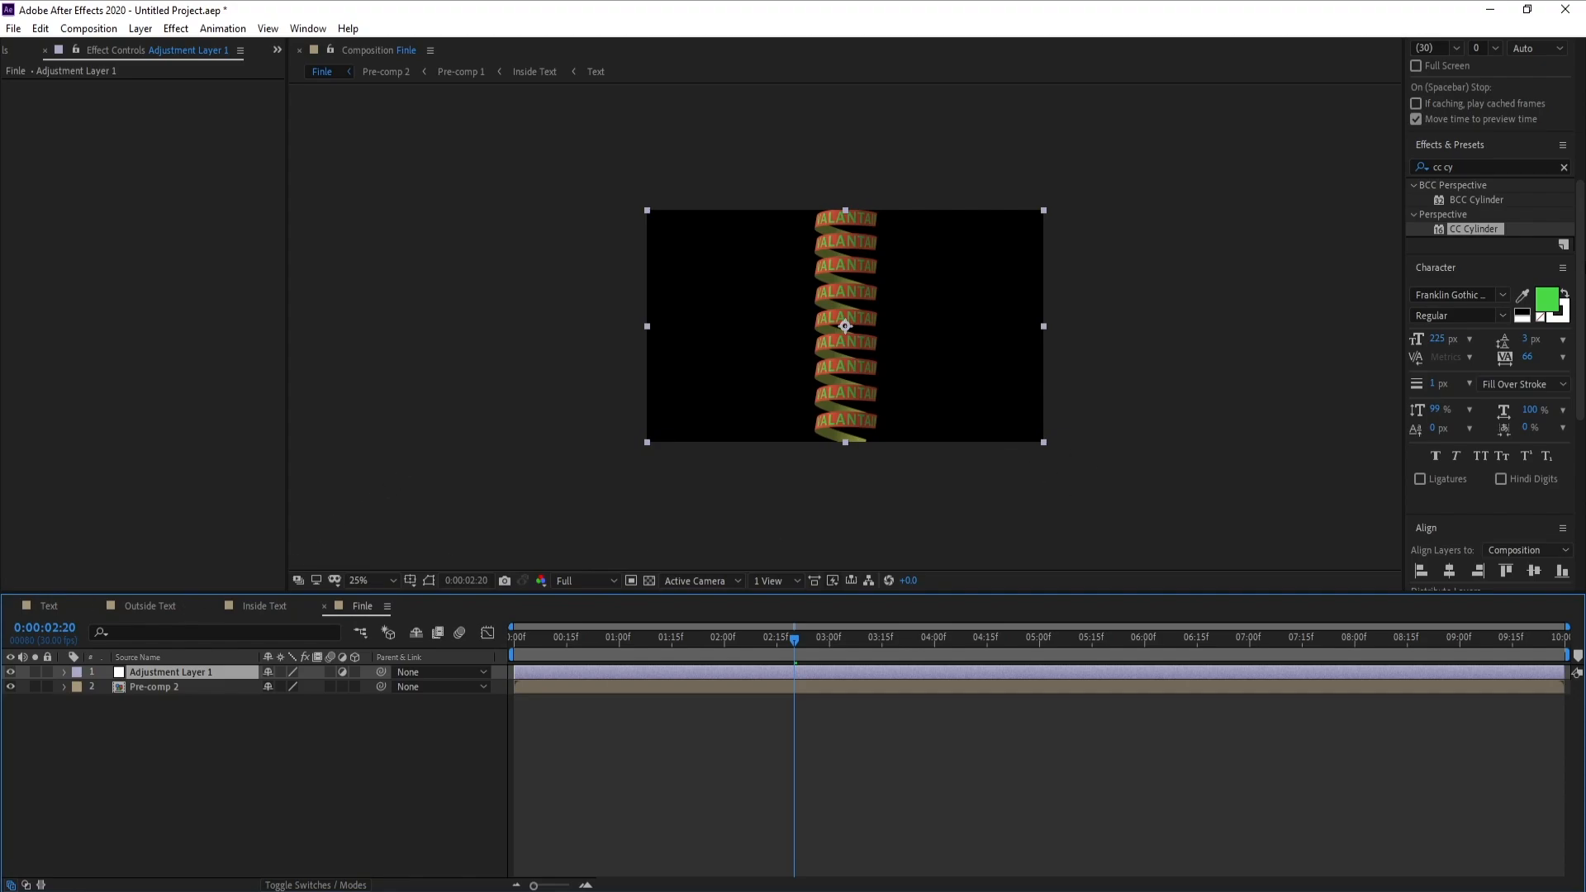
left_click(1474, 167)
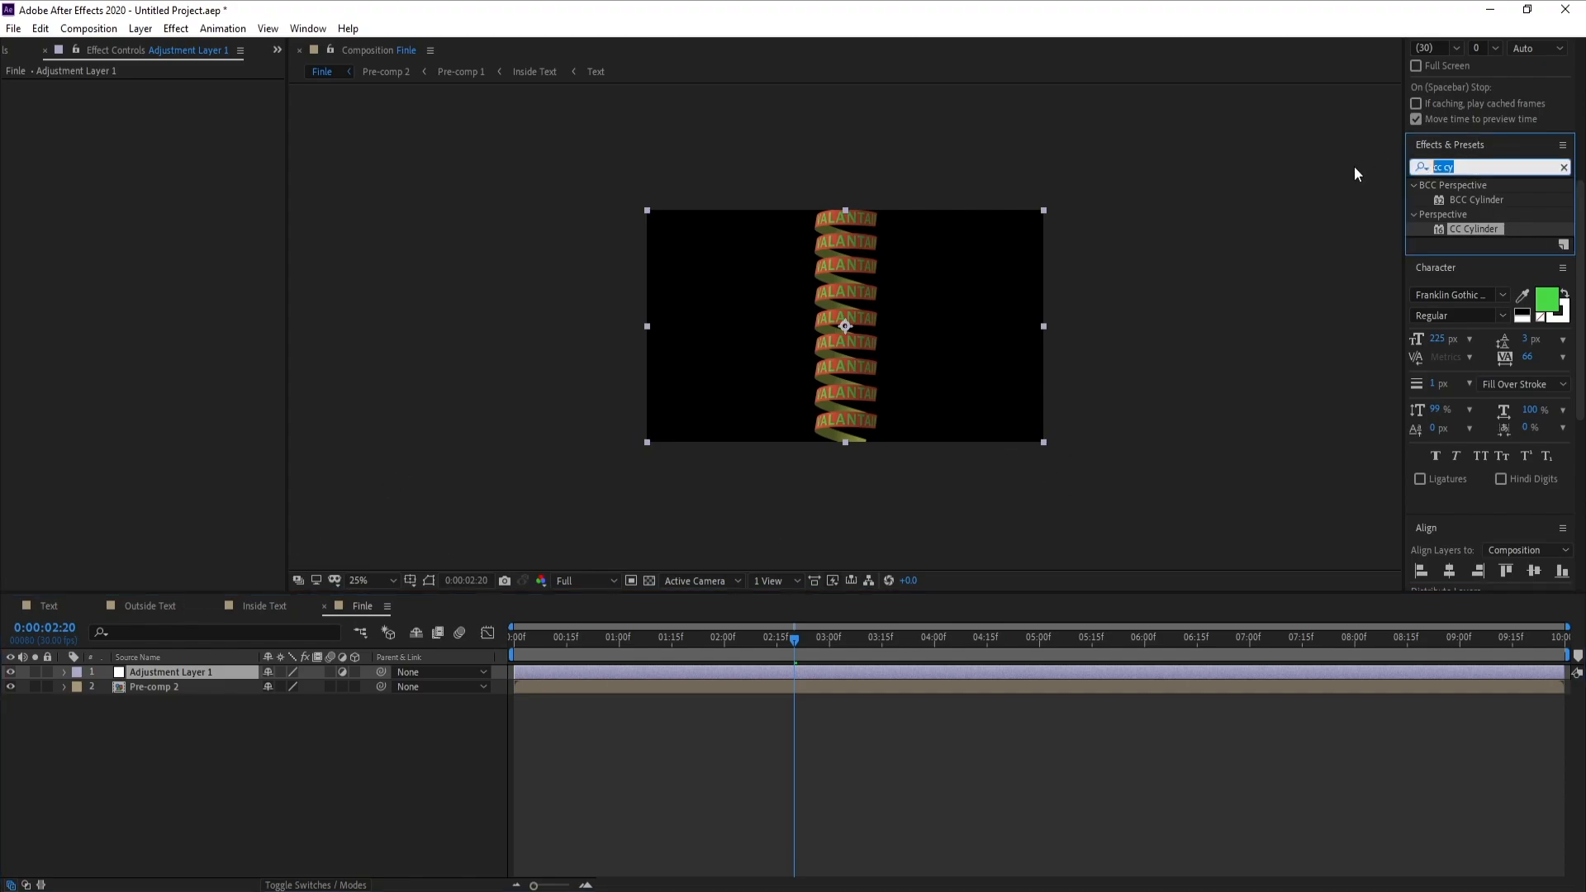
type("mesh")
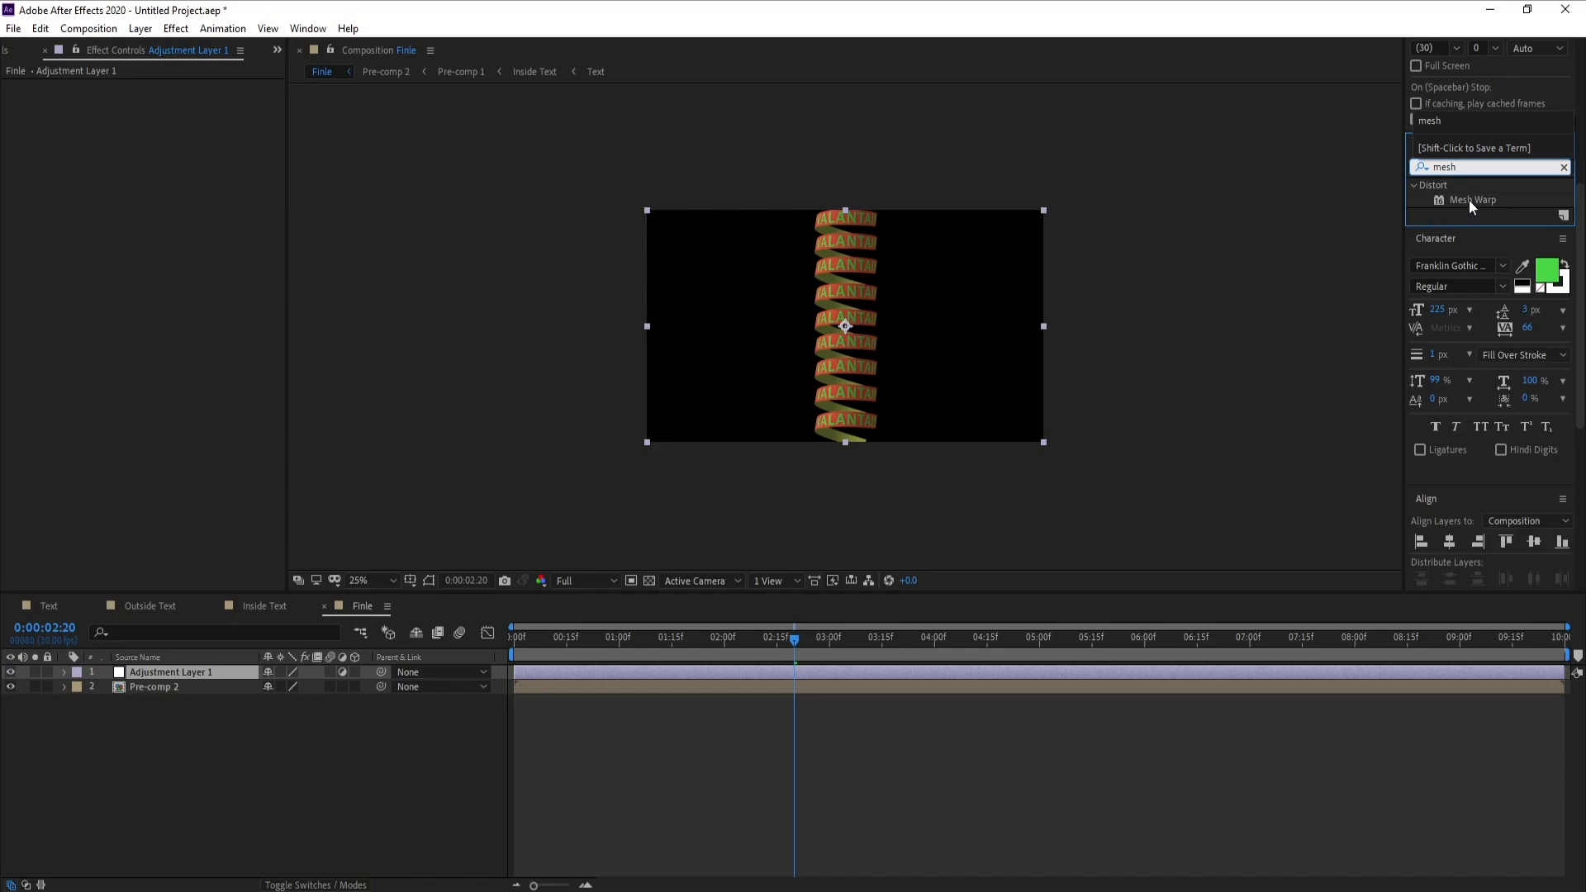
double_click(1469, 199)
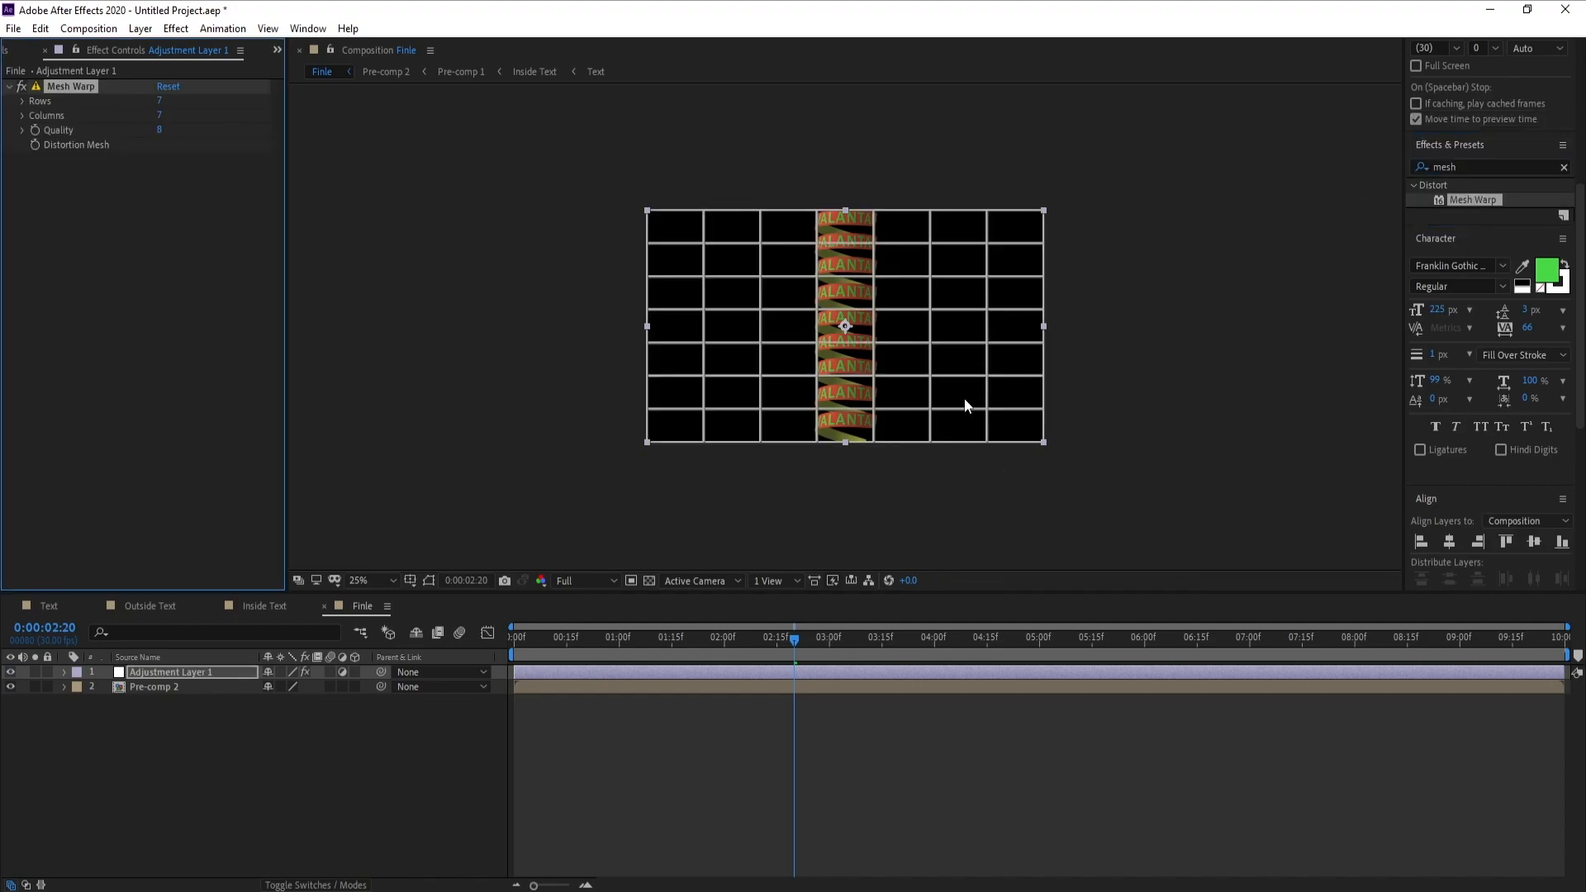
Set the Mesh Warp grid to 1 row and 1 column, with Quality at 10
scroll(976, 354, "up", 2)
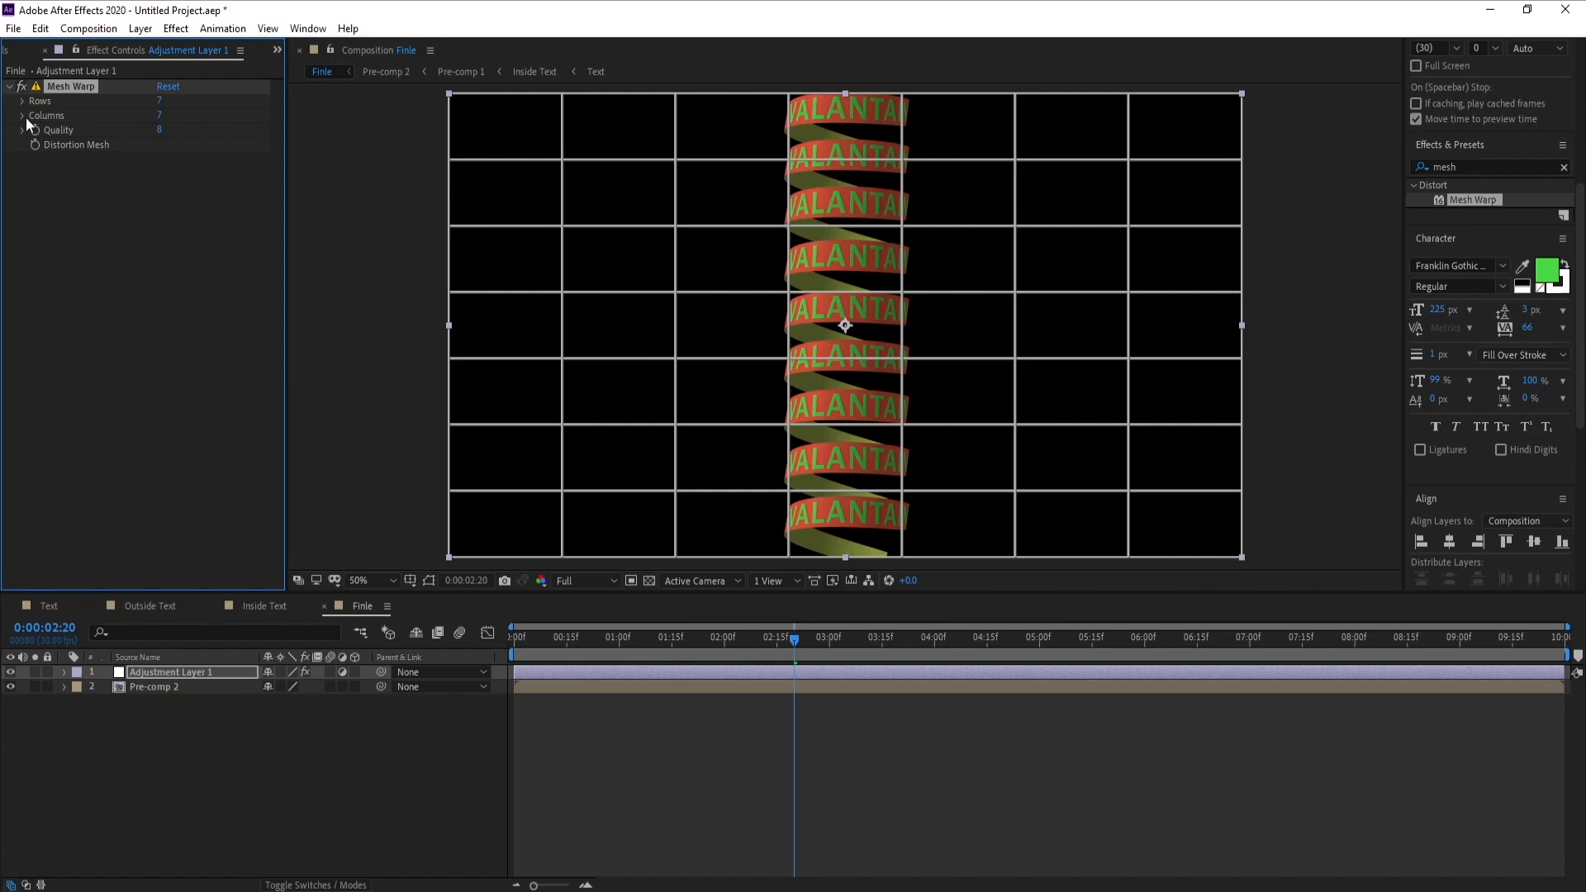
left_click(159, 100)
type("2")
key("Return")
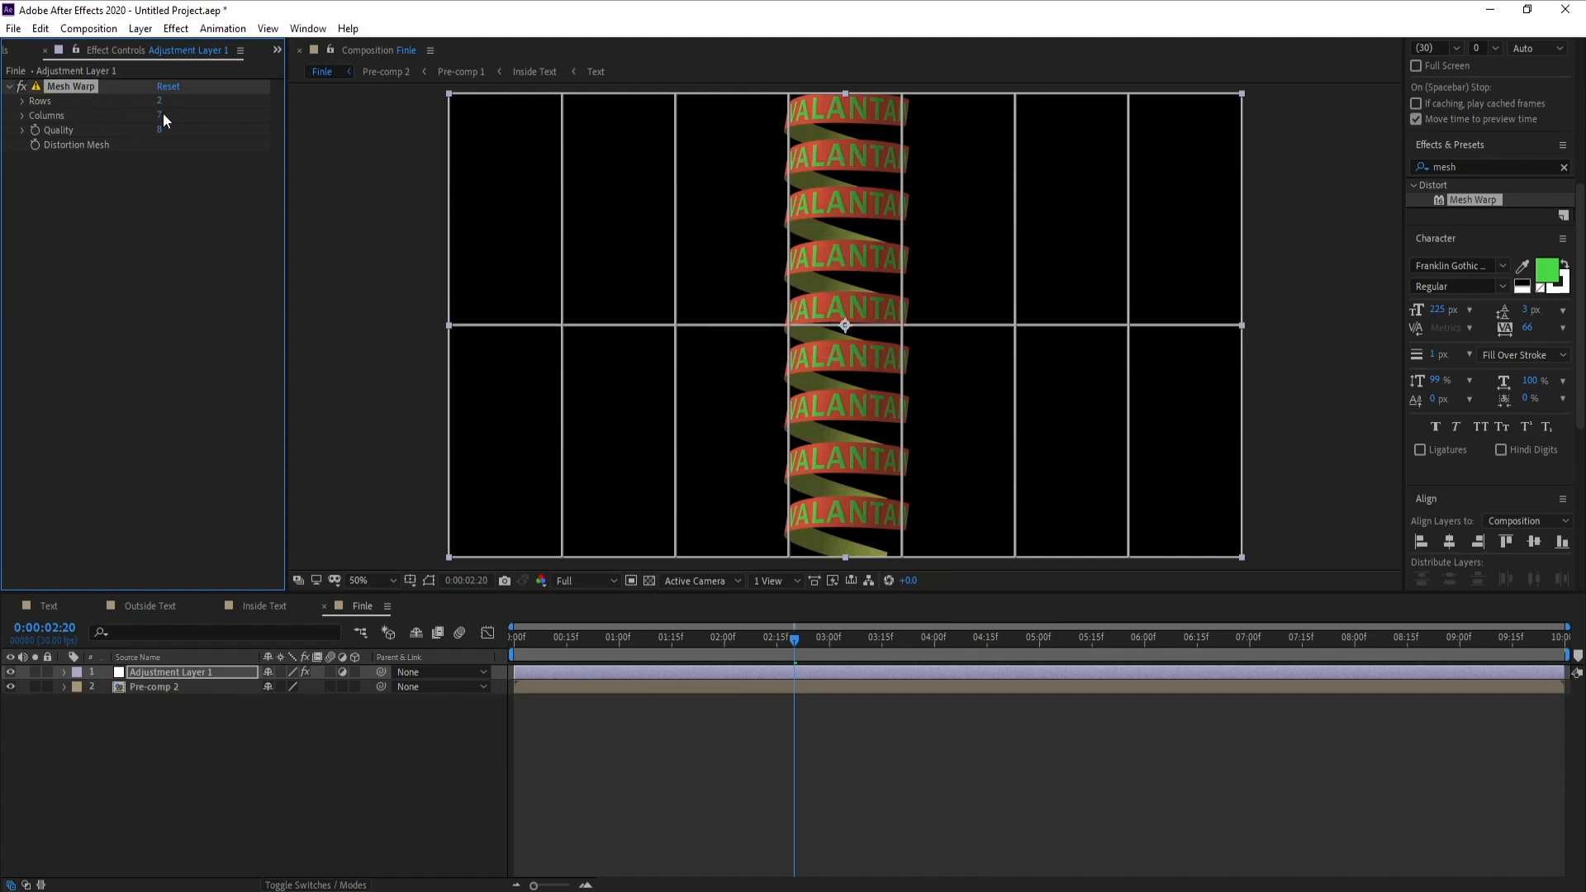
left_click_drag(156, 117, 88, 113)
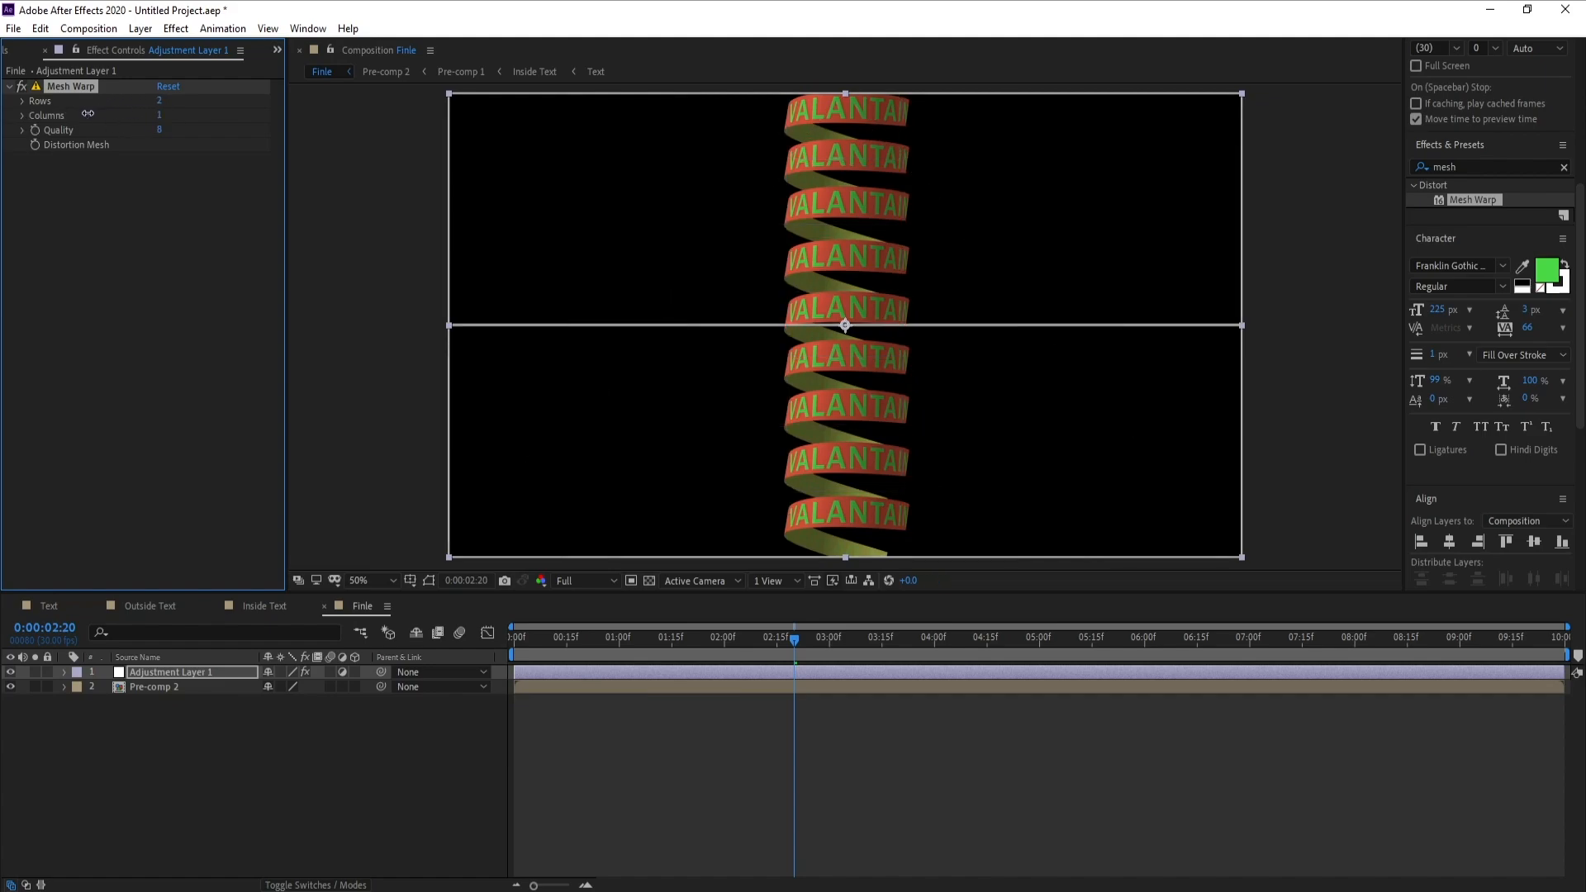
left_click(160, 100)
type("1")
key("Return")
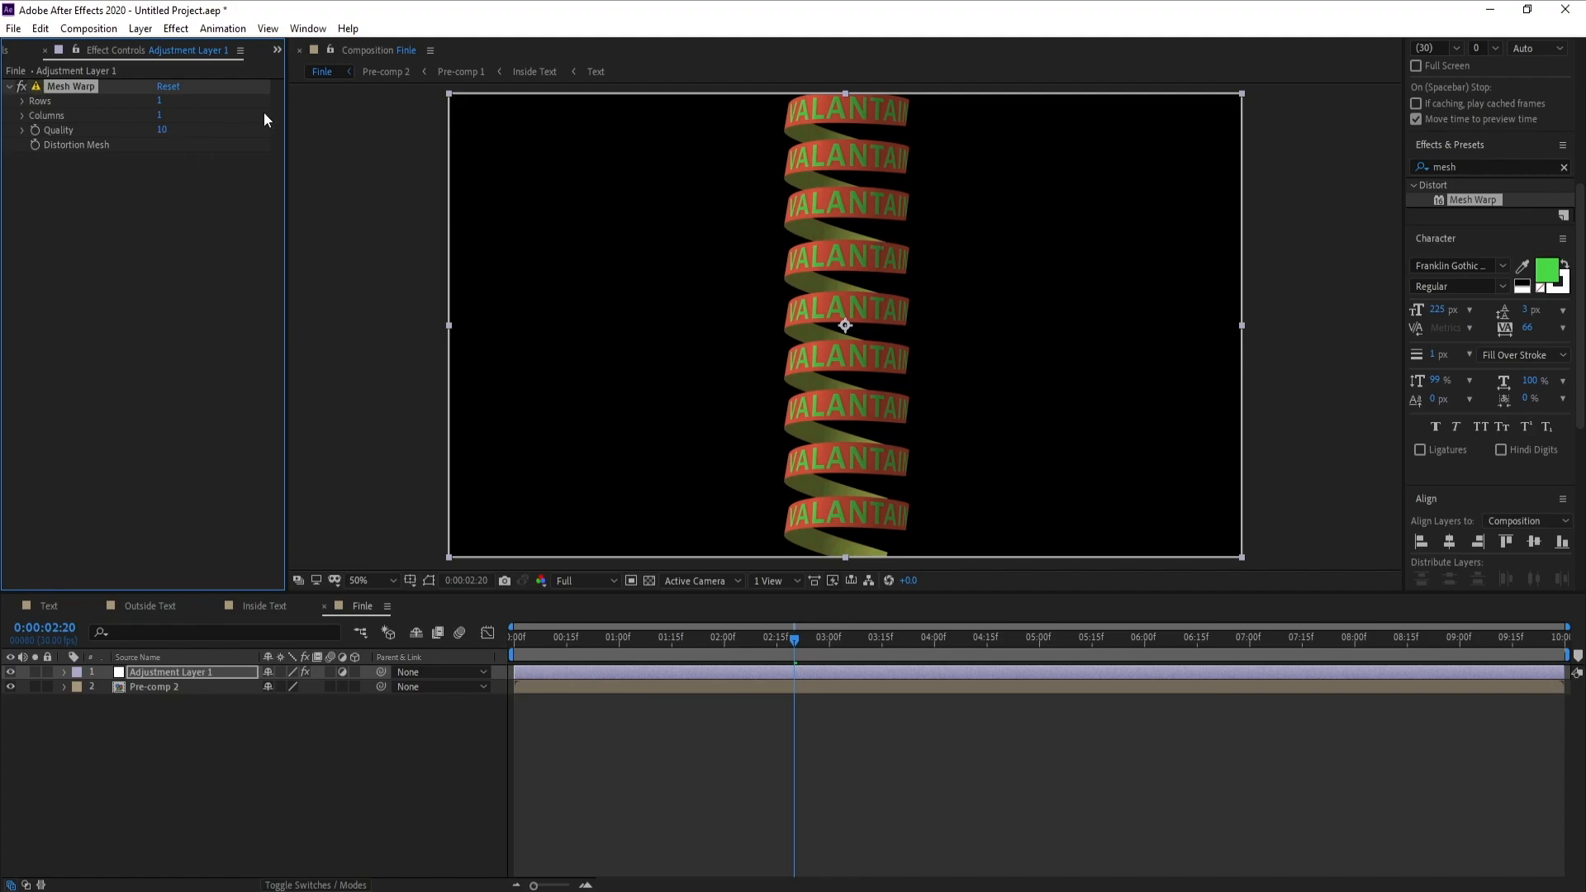
Pull the warp mesh's lower-left corner horizontally inward to start narrowing the spiral's bottom
scroll(764, 422, "down", 2)
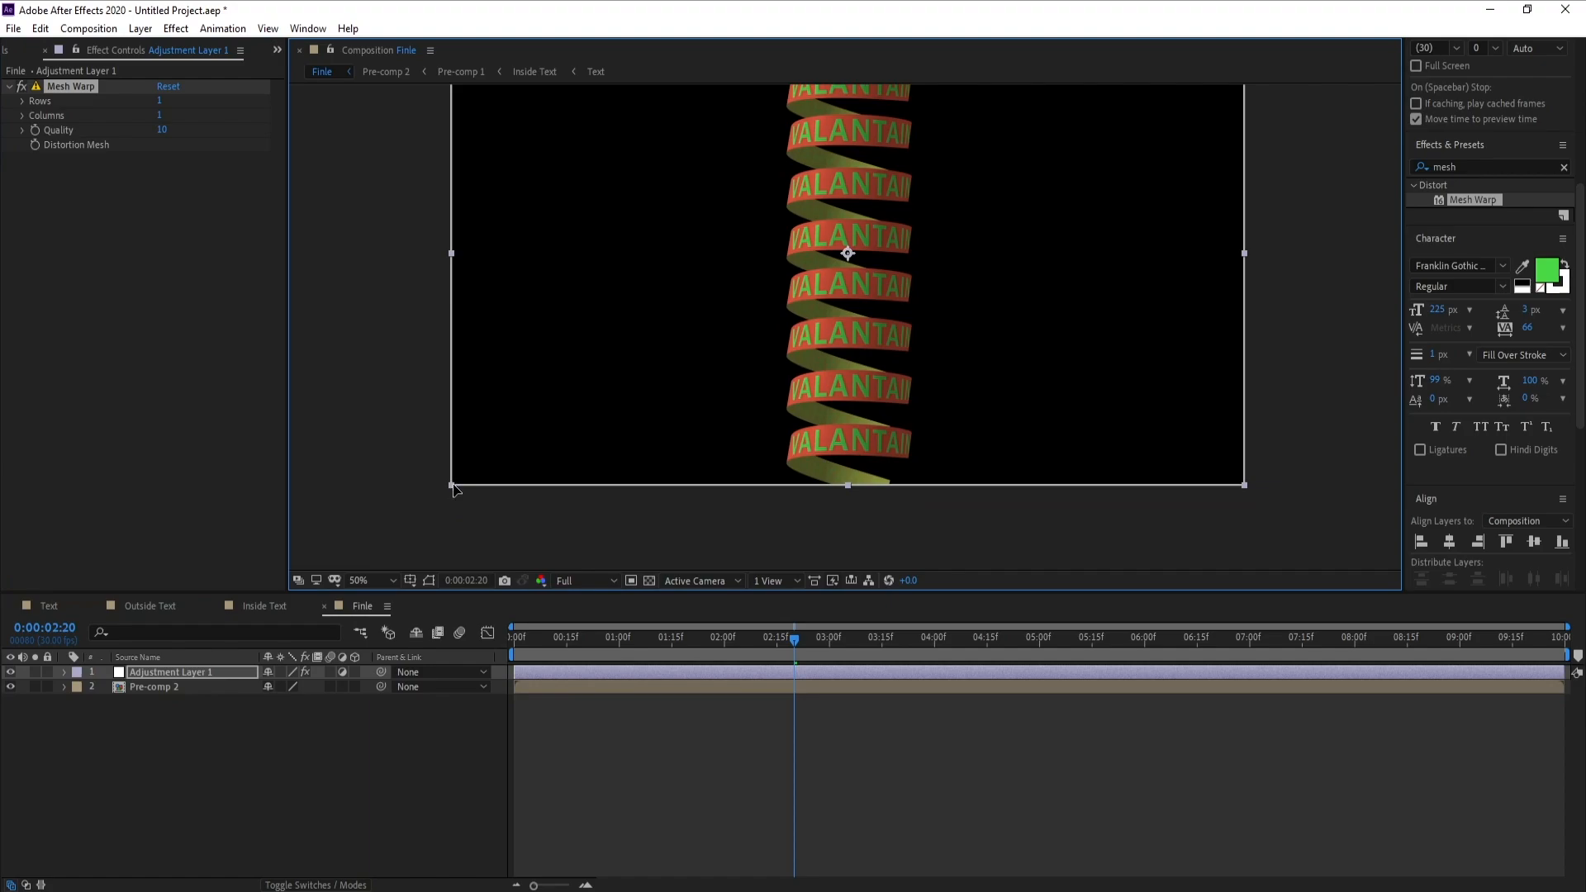
left_click_drag(454, 487, 564, 489)
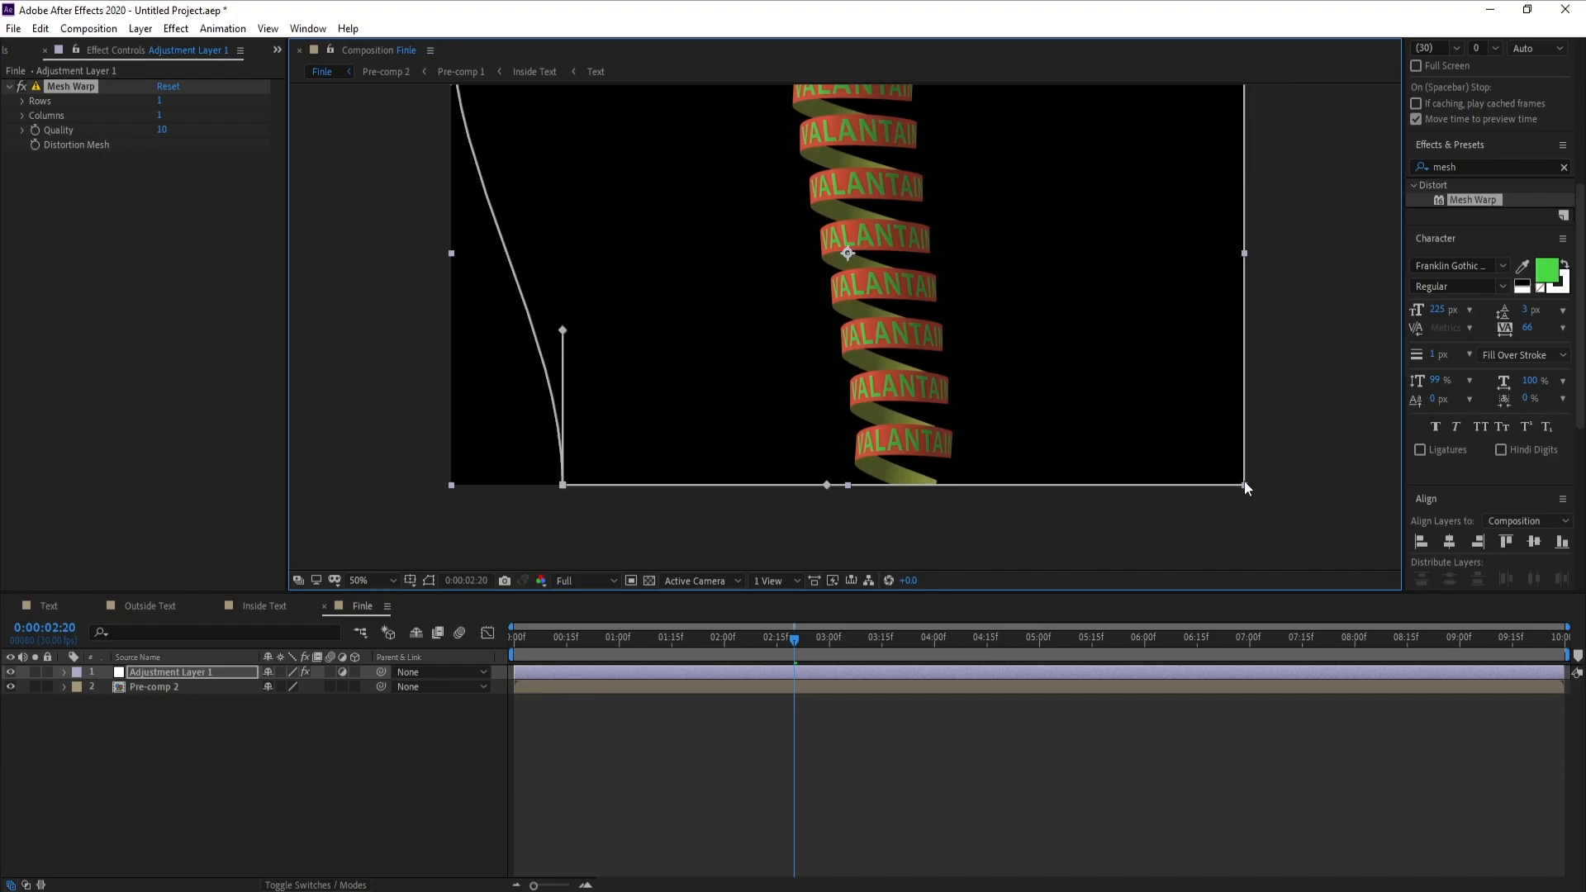
left_click_drag(1244, 484, 1183, 483)
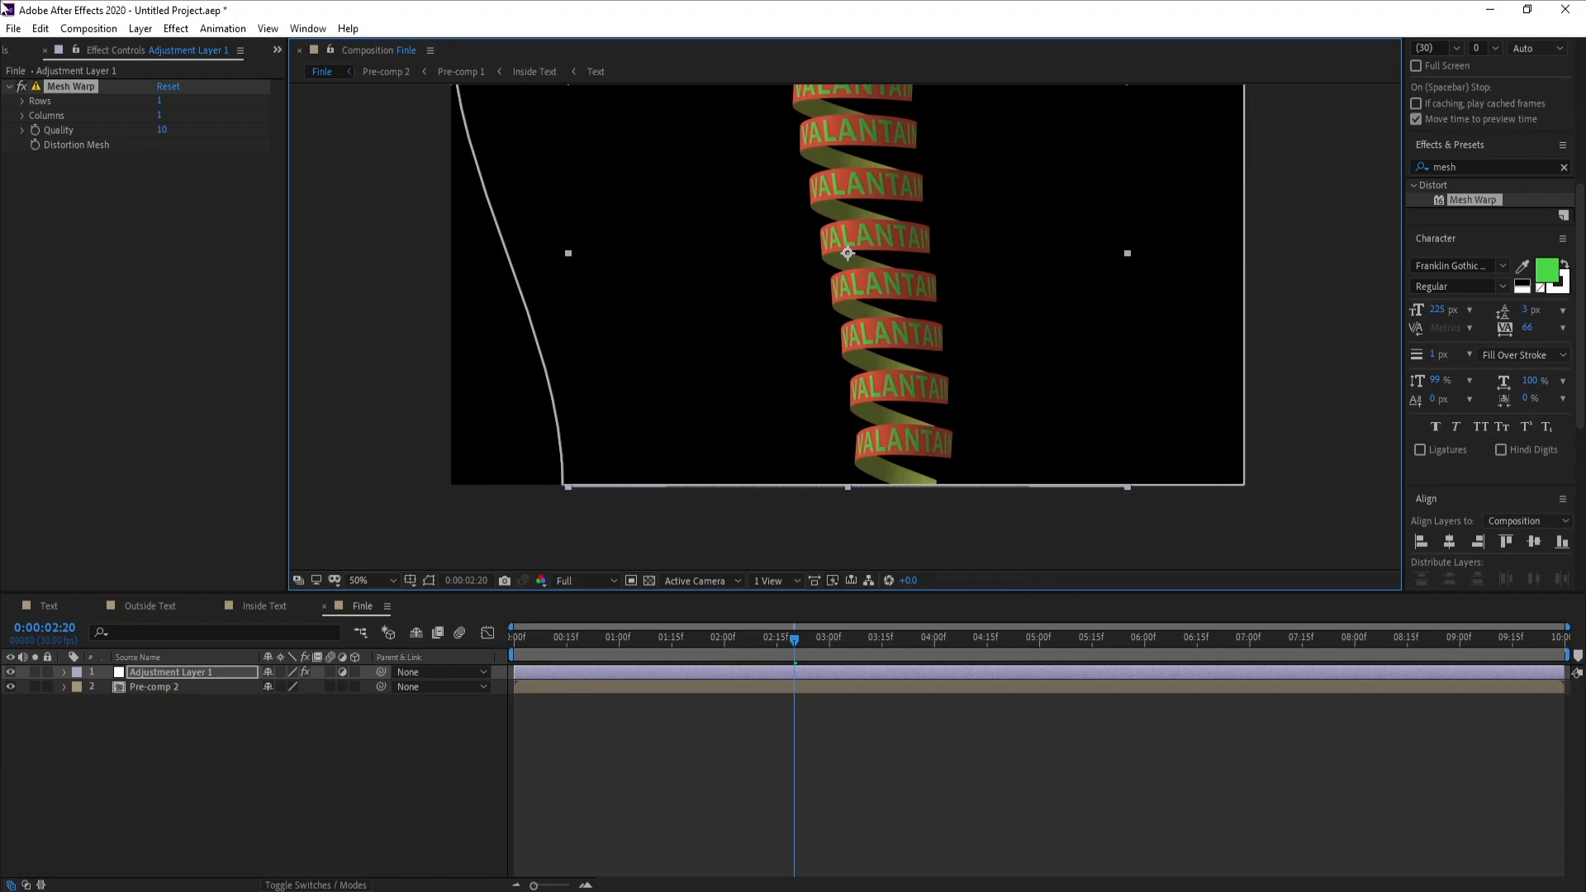
left_click(46, 31)
left_click(55, 50)
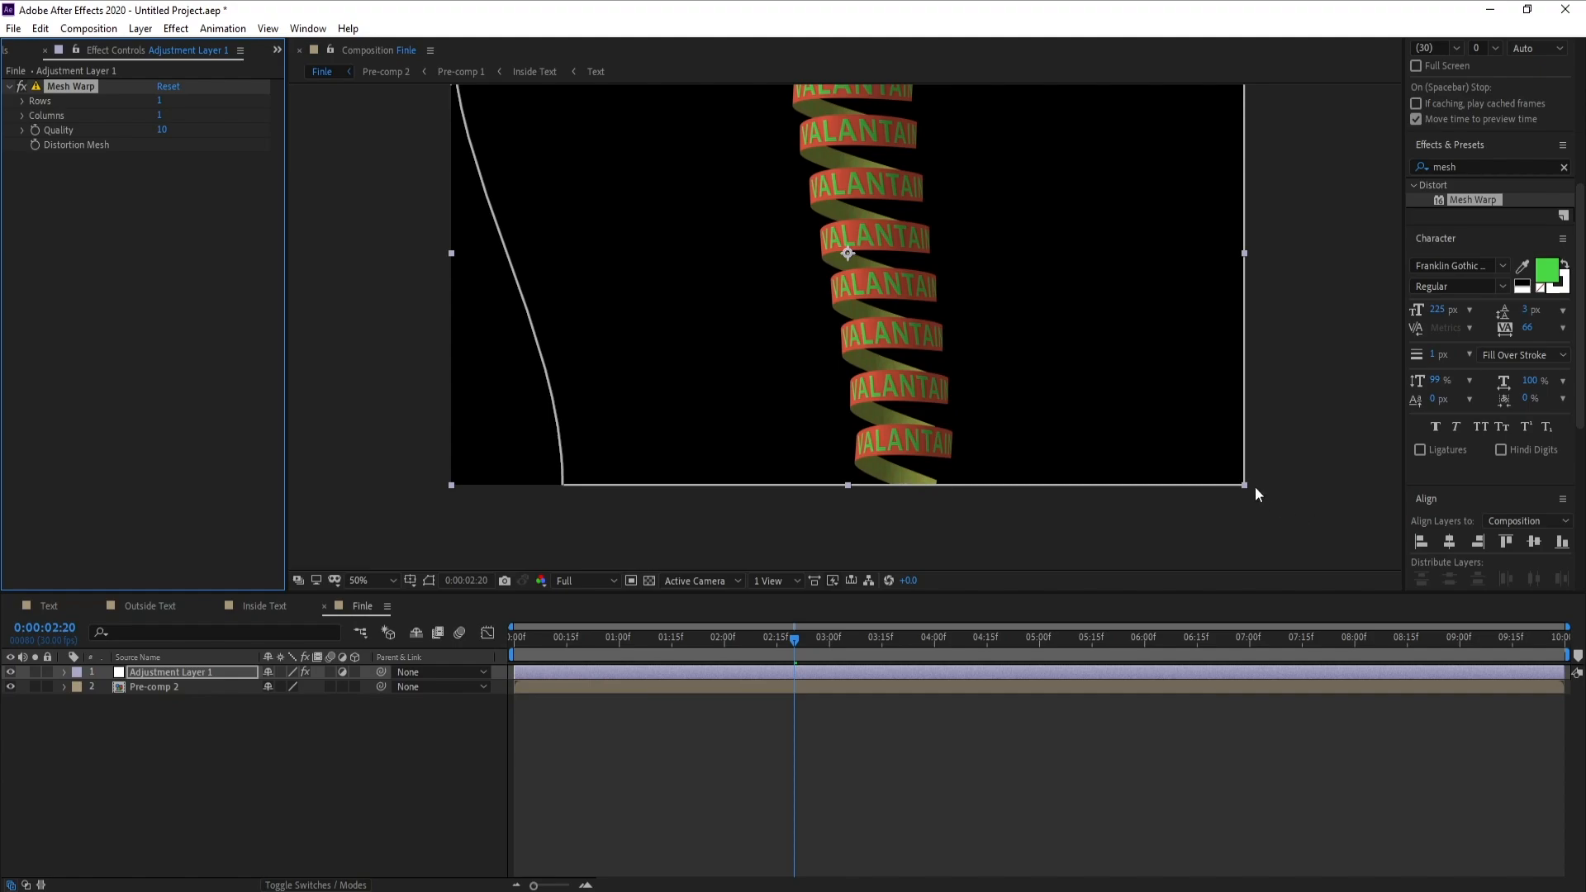
Pull the mesh's lower-right corner inward and spread both upper corners outward beyond the frame, then preview the tapered spiral
left_click_drag(1244, 483, 1111, 485)
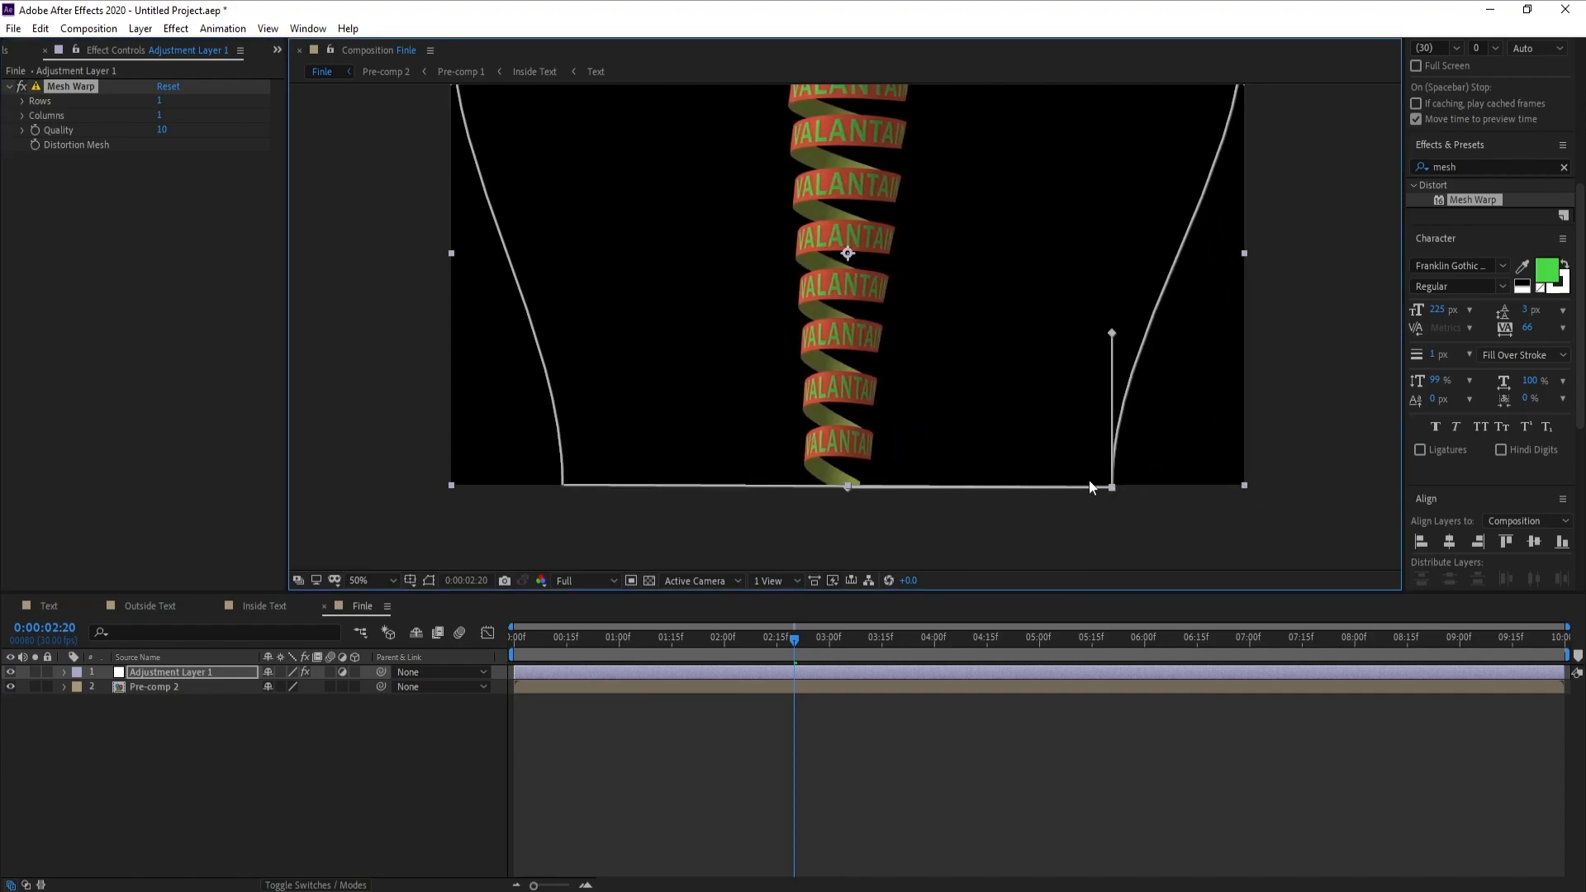
scroll(1103, 392, "down", 2)
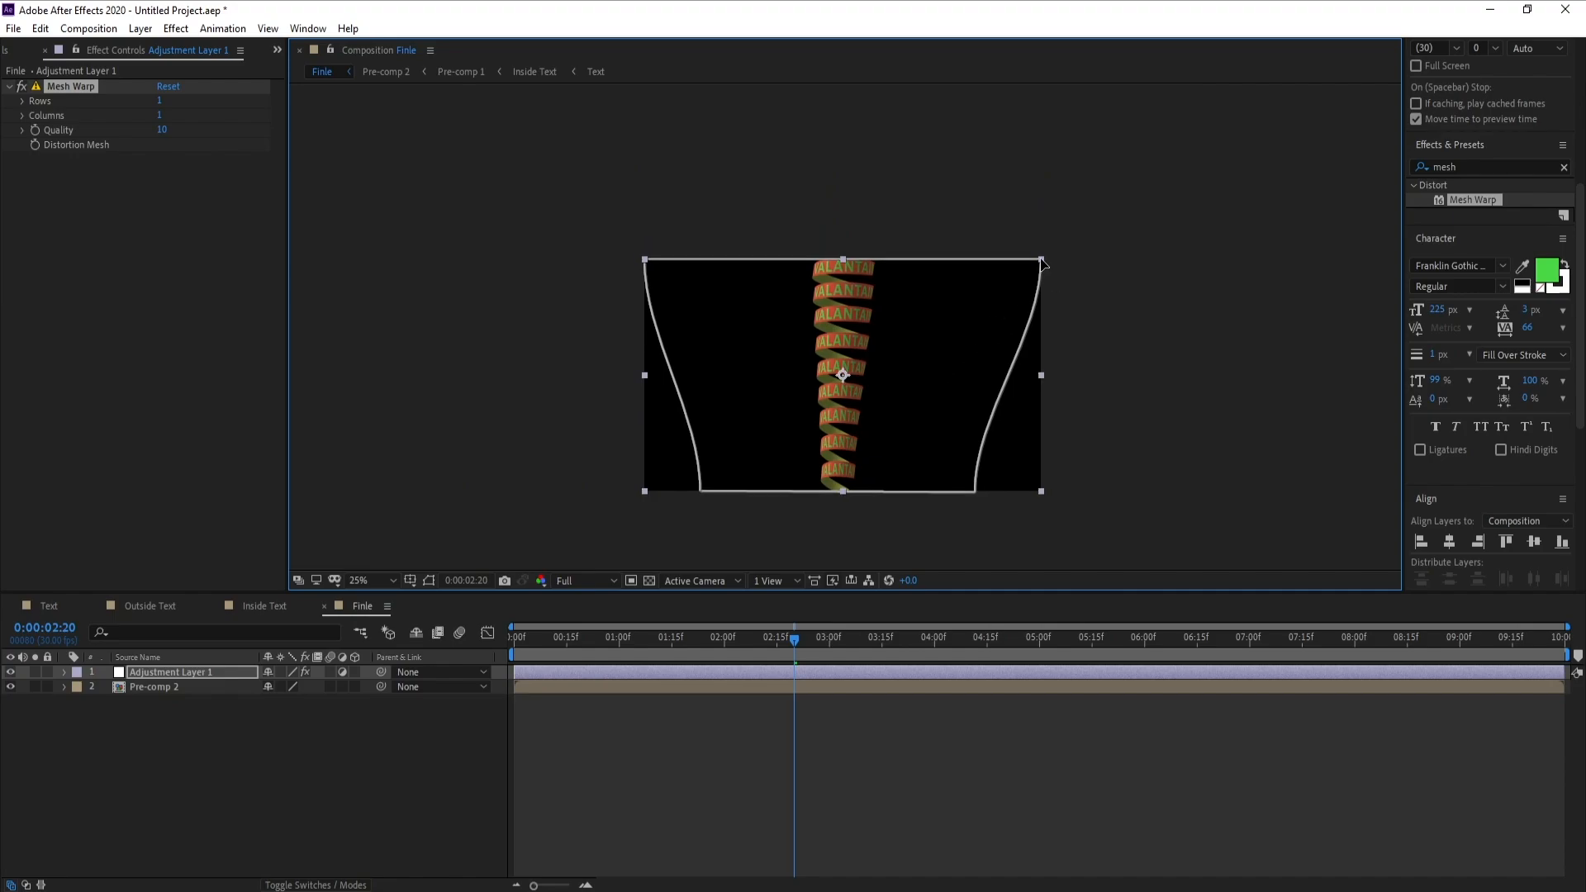
left_click_drag(1043, 263, 1126, 261)
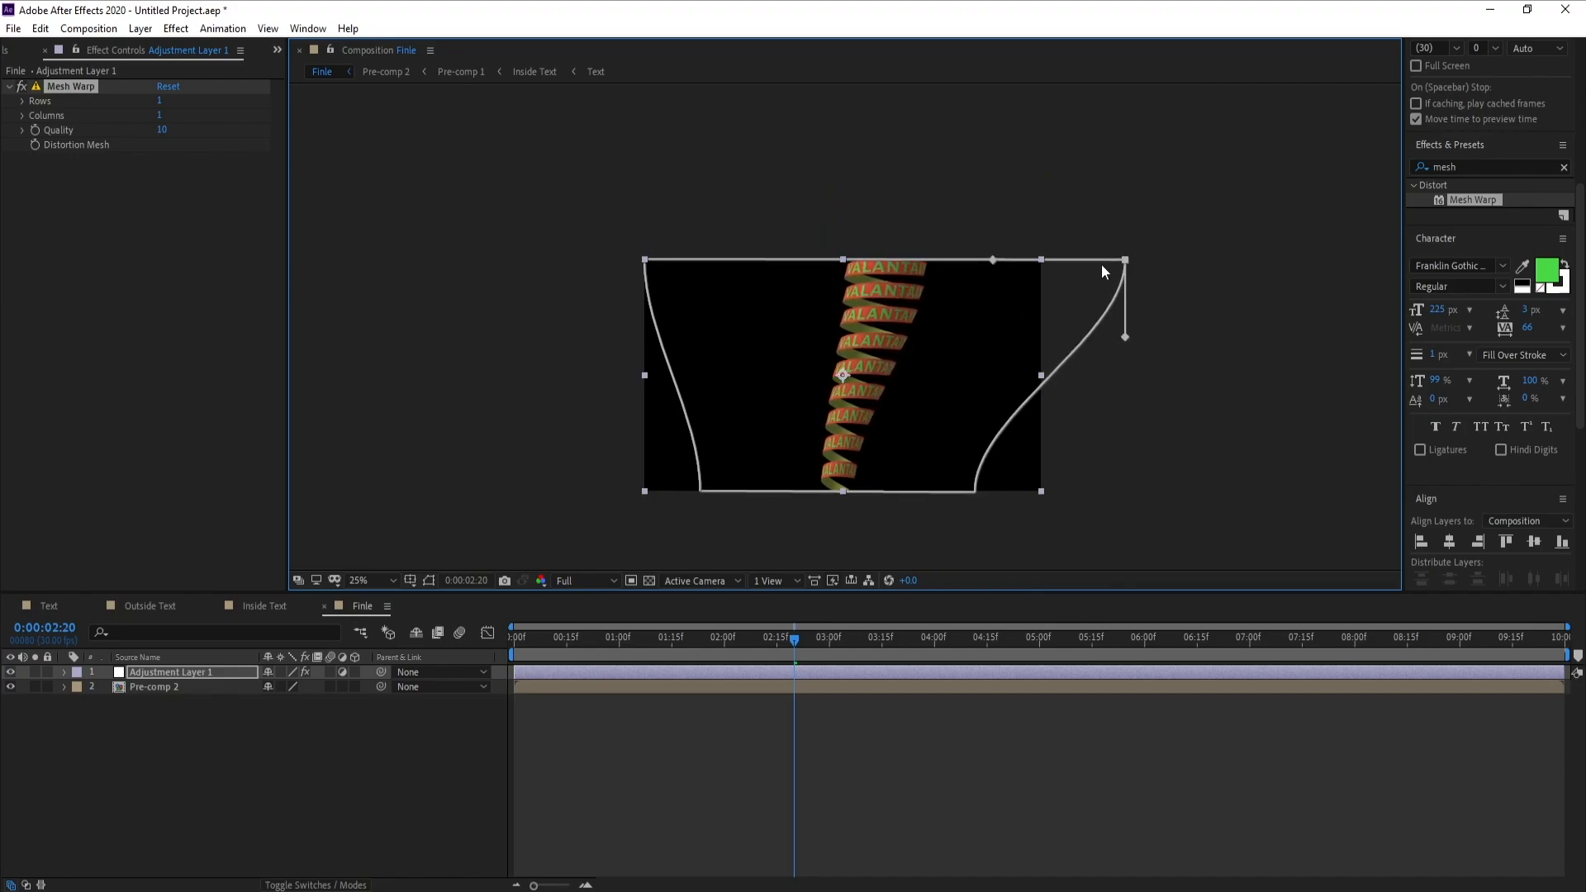
left_click_drag(638, 262, 549, 264)
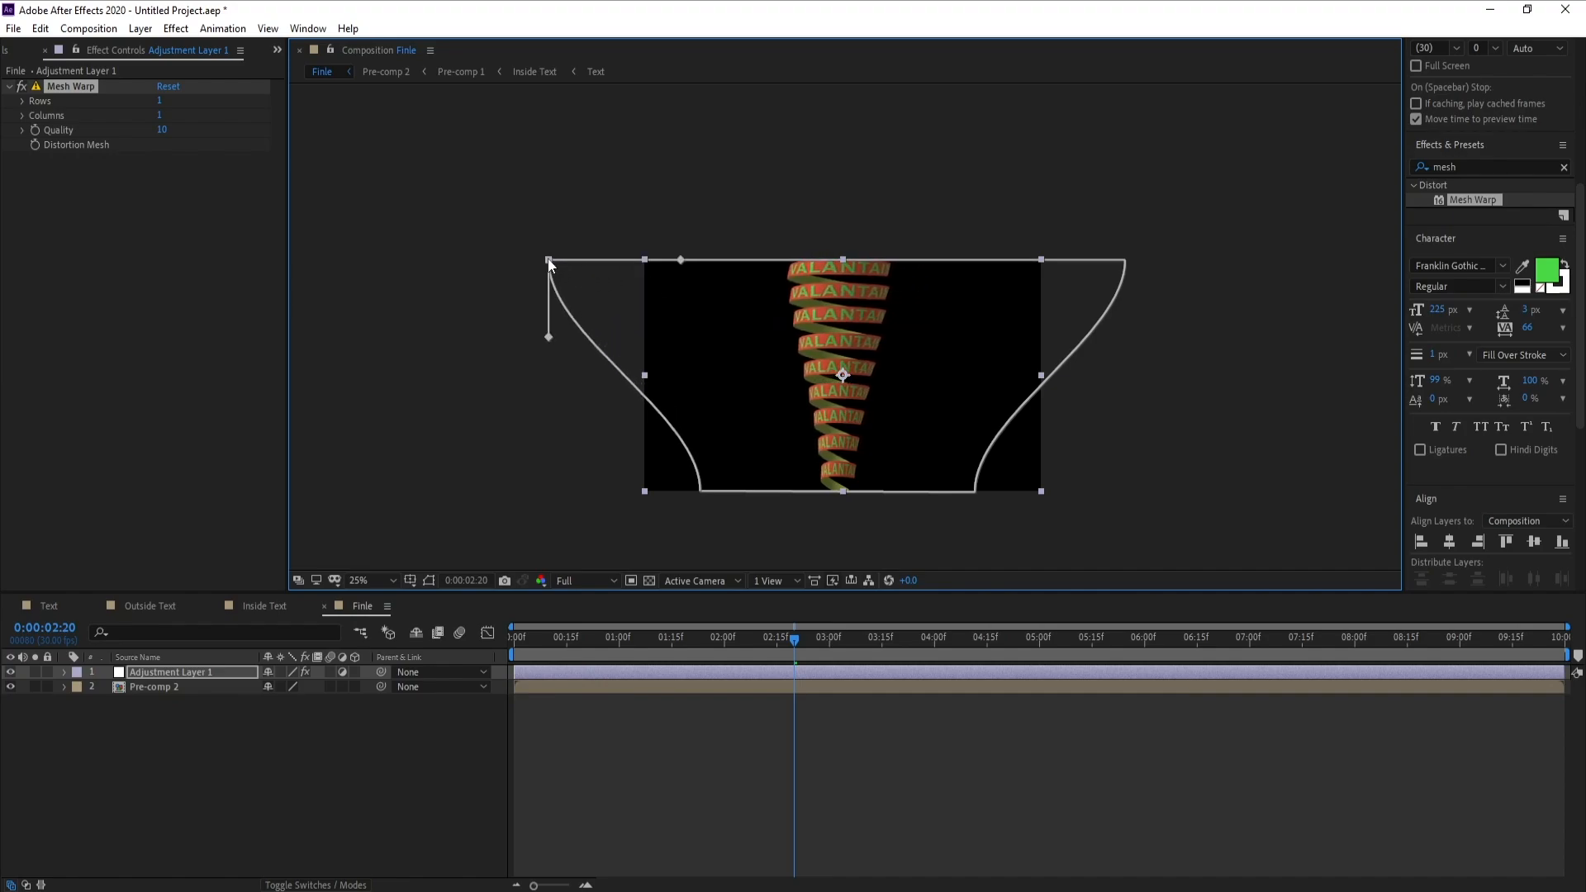
left_click_drag(1125, 263, 1131, 264)
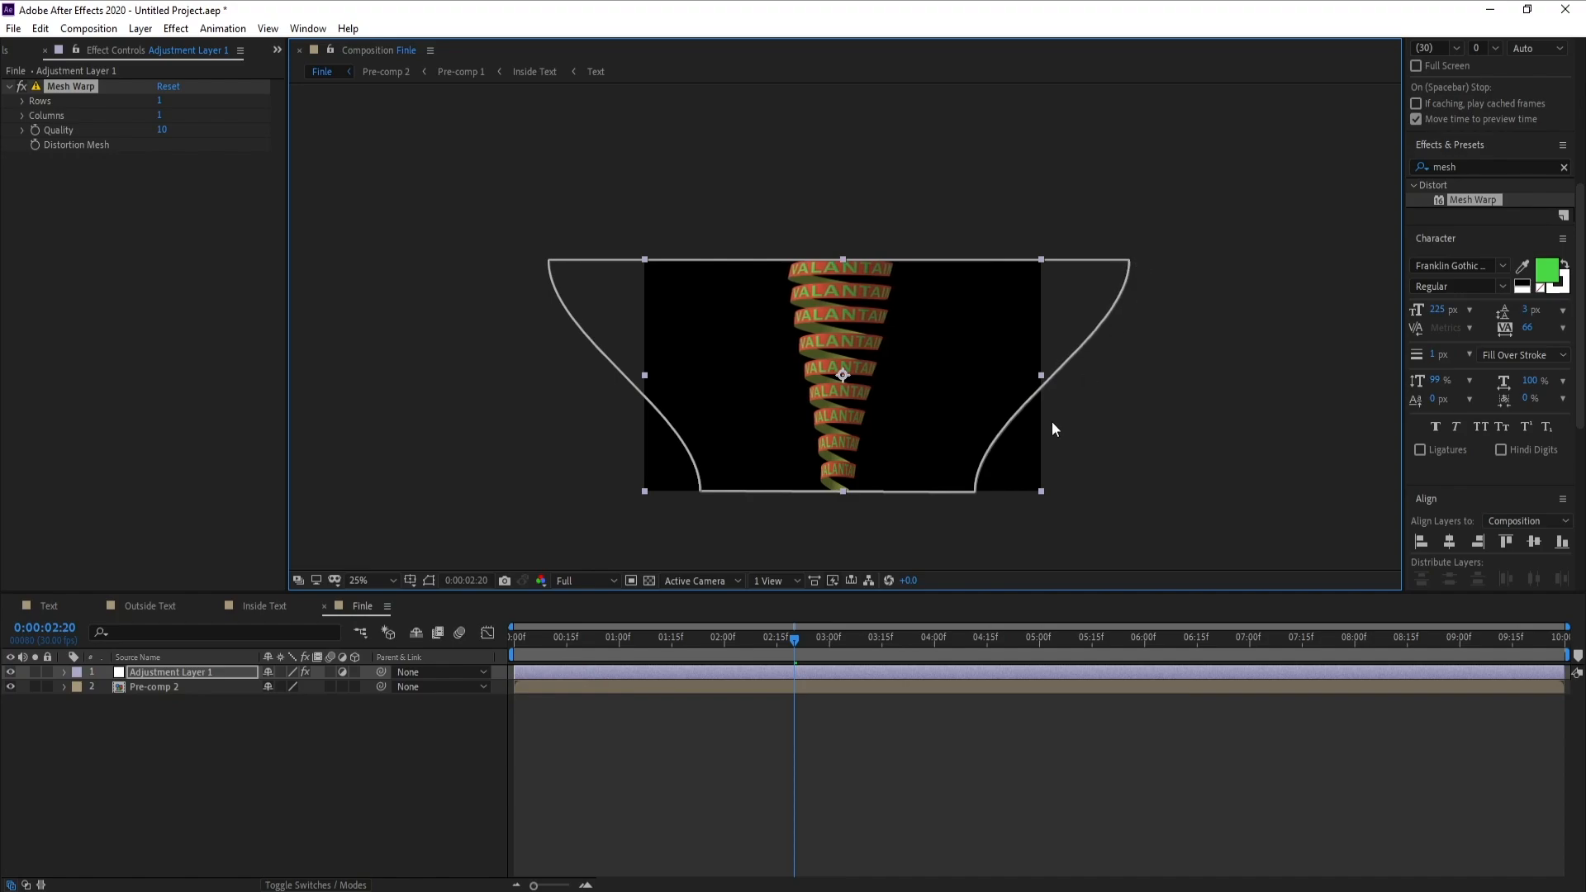
left_click(975, 494)
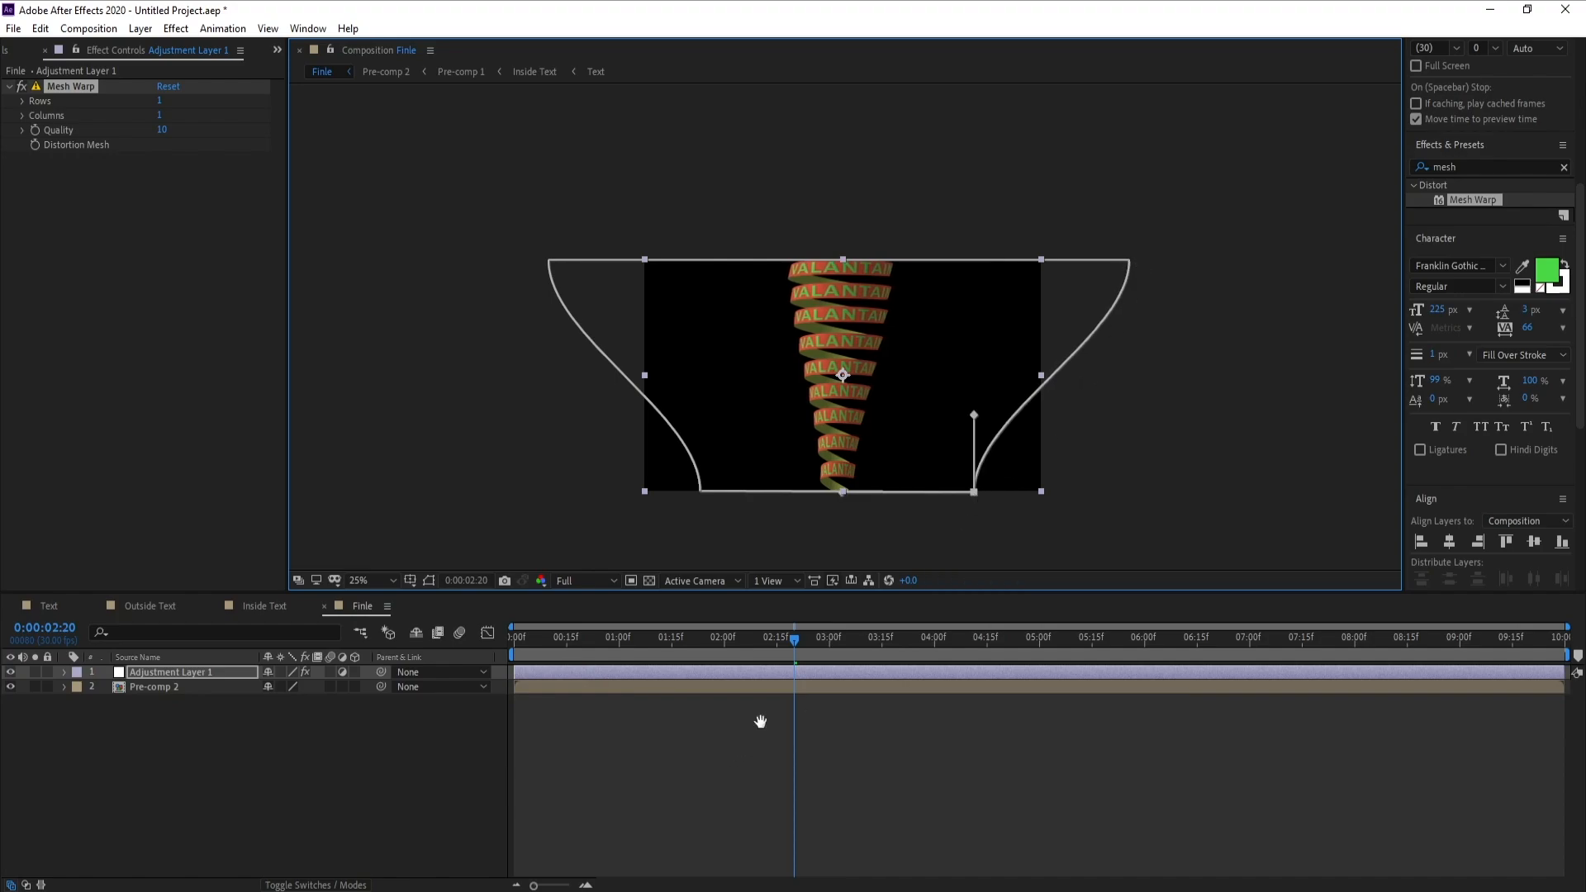
key("space")
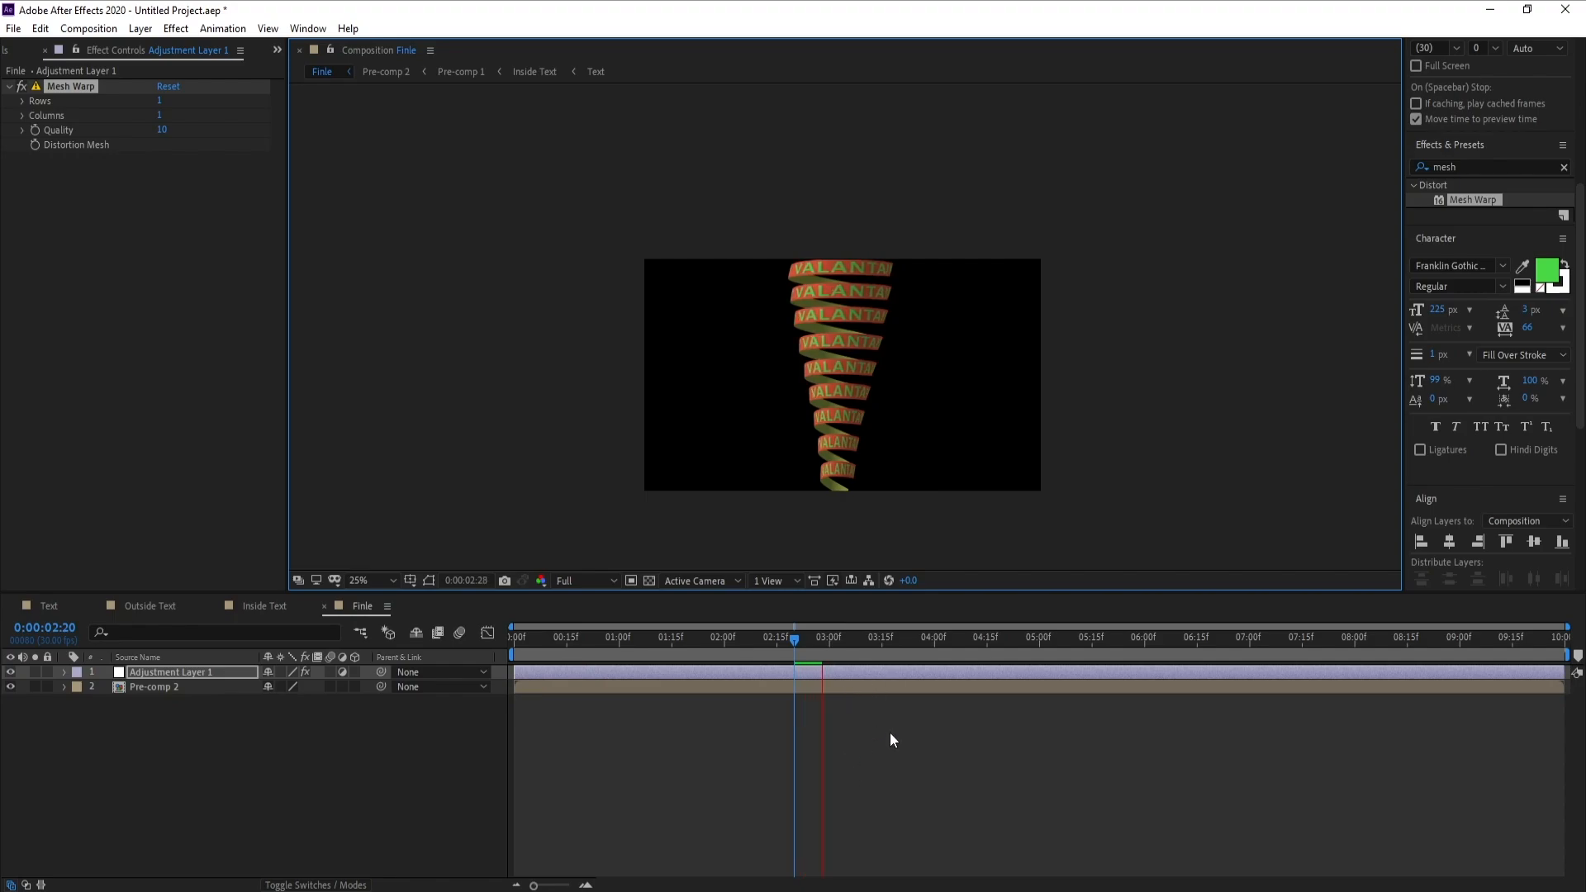
key("space")
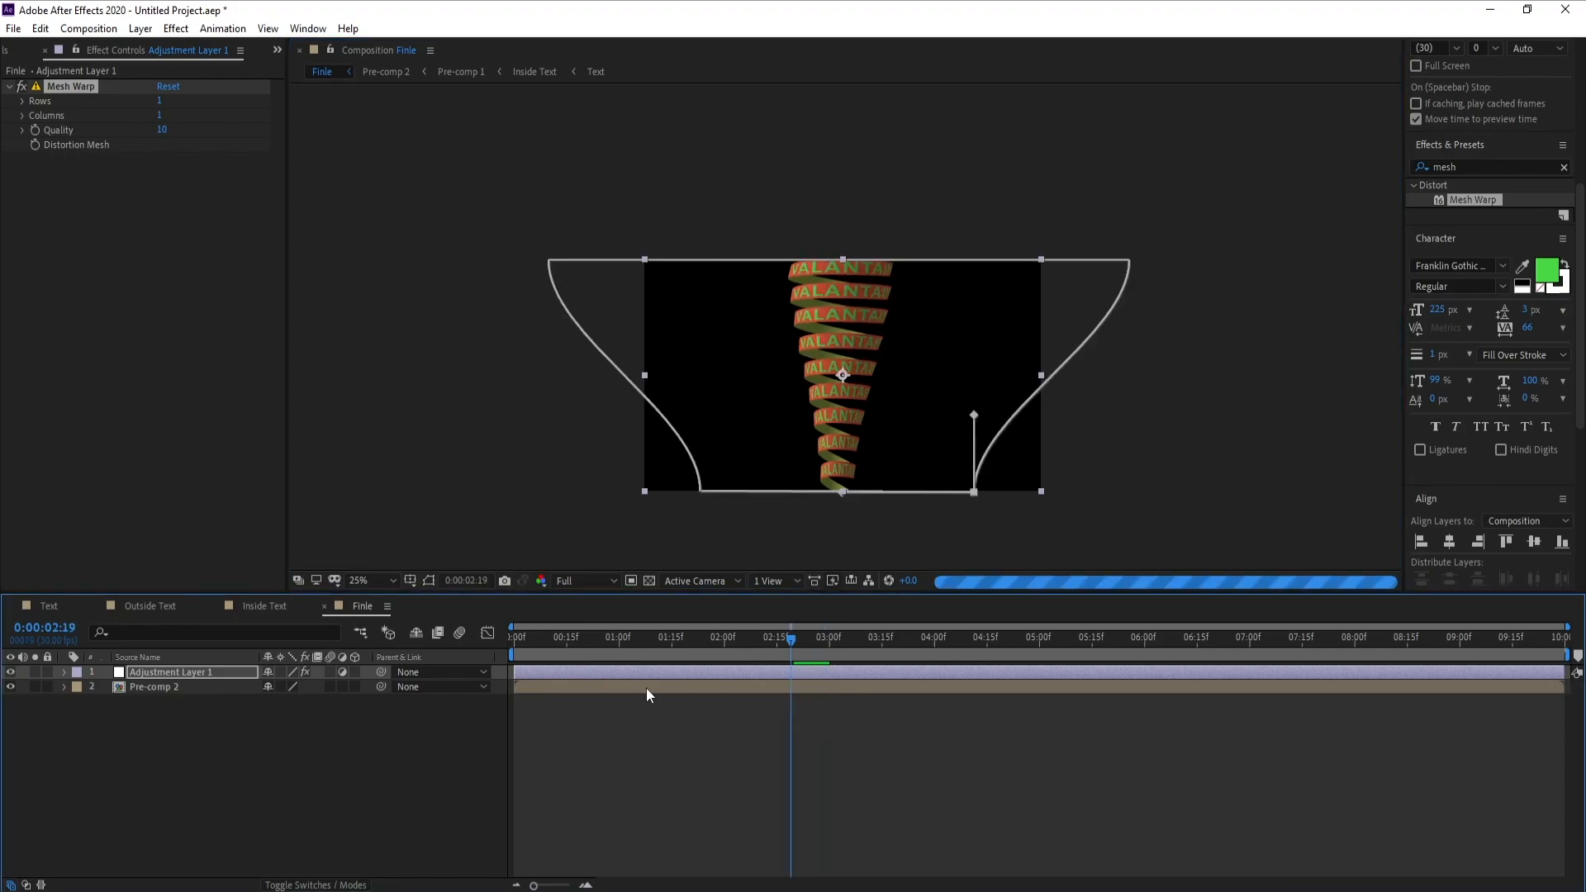
Pre-compose Adjustment Layer 1 and Pre-comp 2 together as Pre-comp 3
left_click(200, 740)
left_click(142, 685)
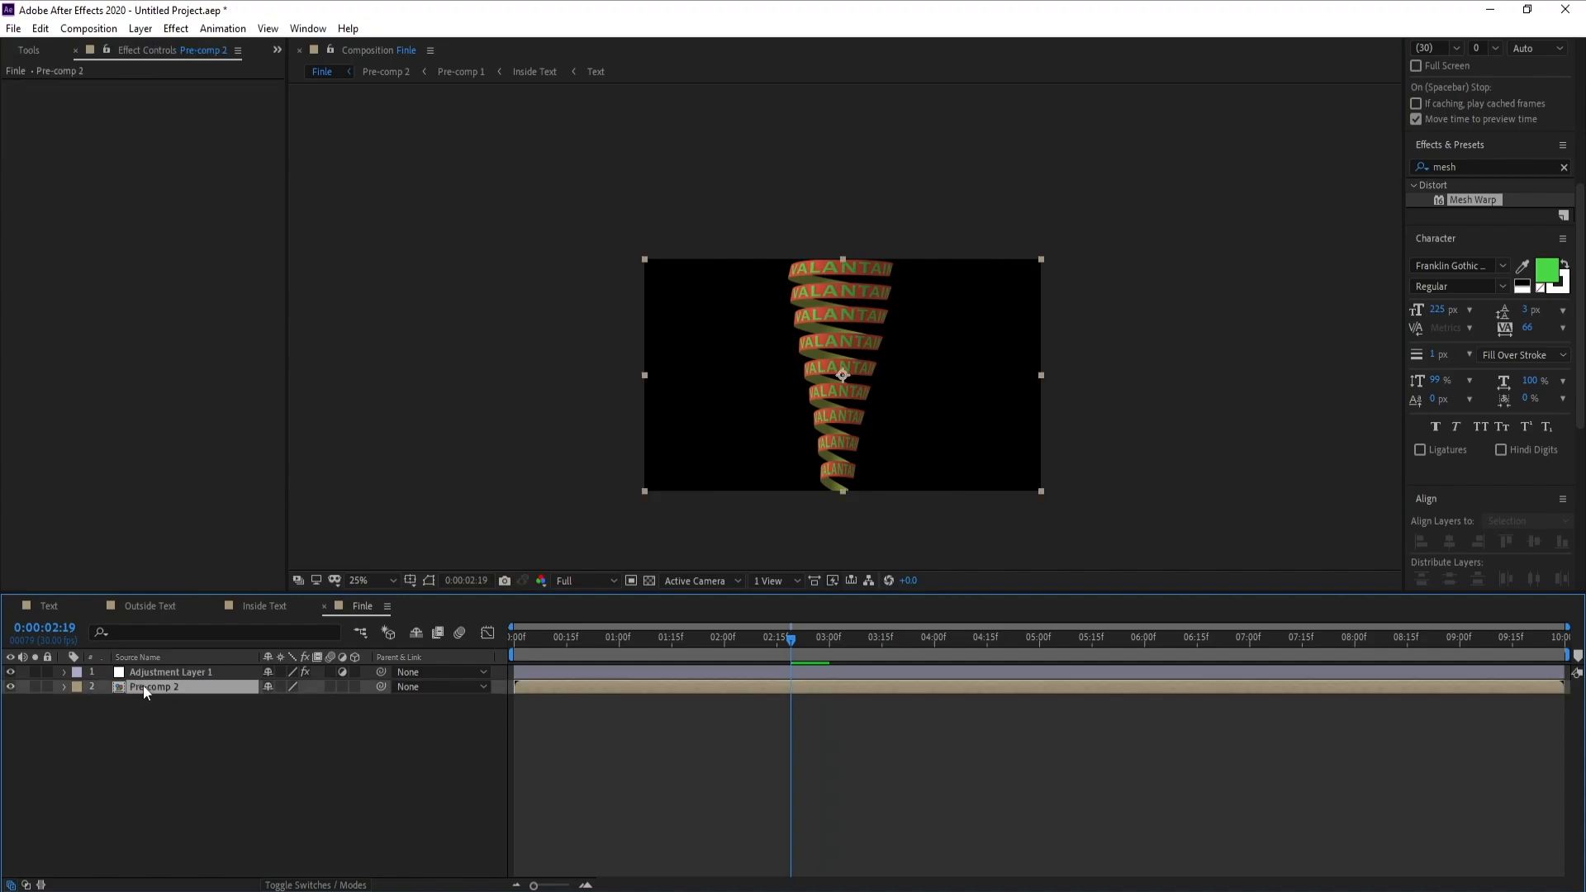
left_click(147, 676, "shift")
right_click(147, 675)
left_click(220, 605)
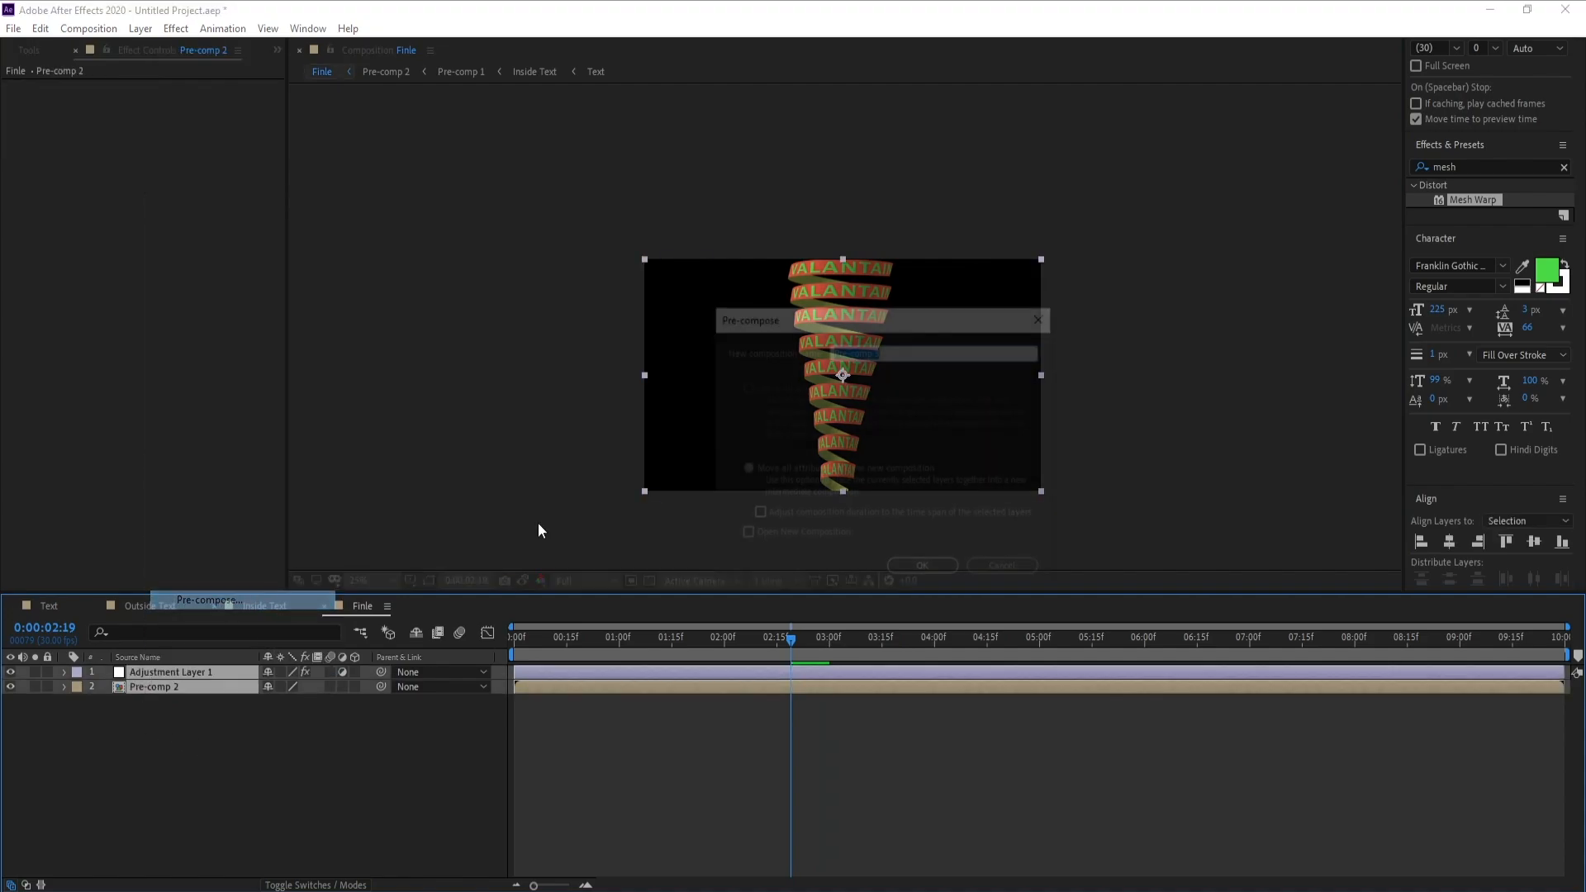
left_click(940, 566)
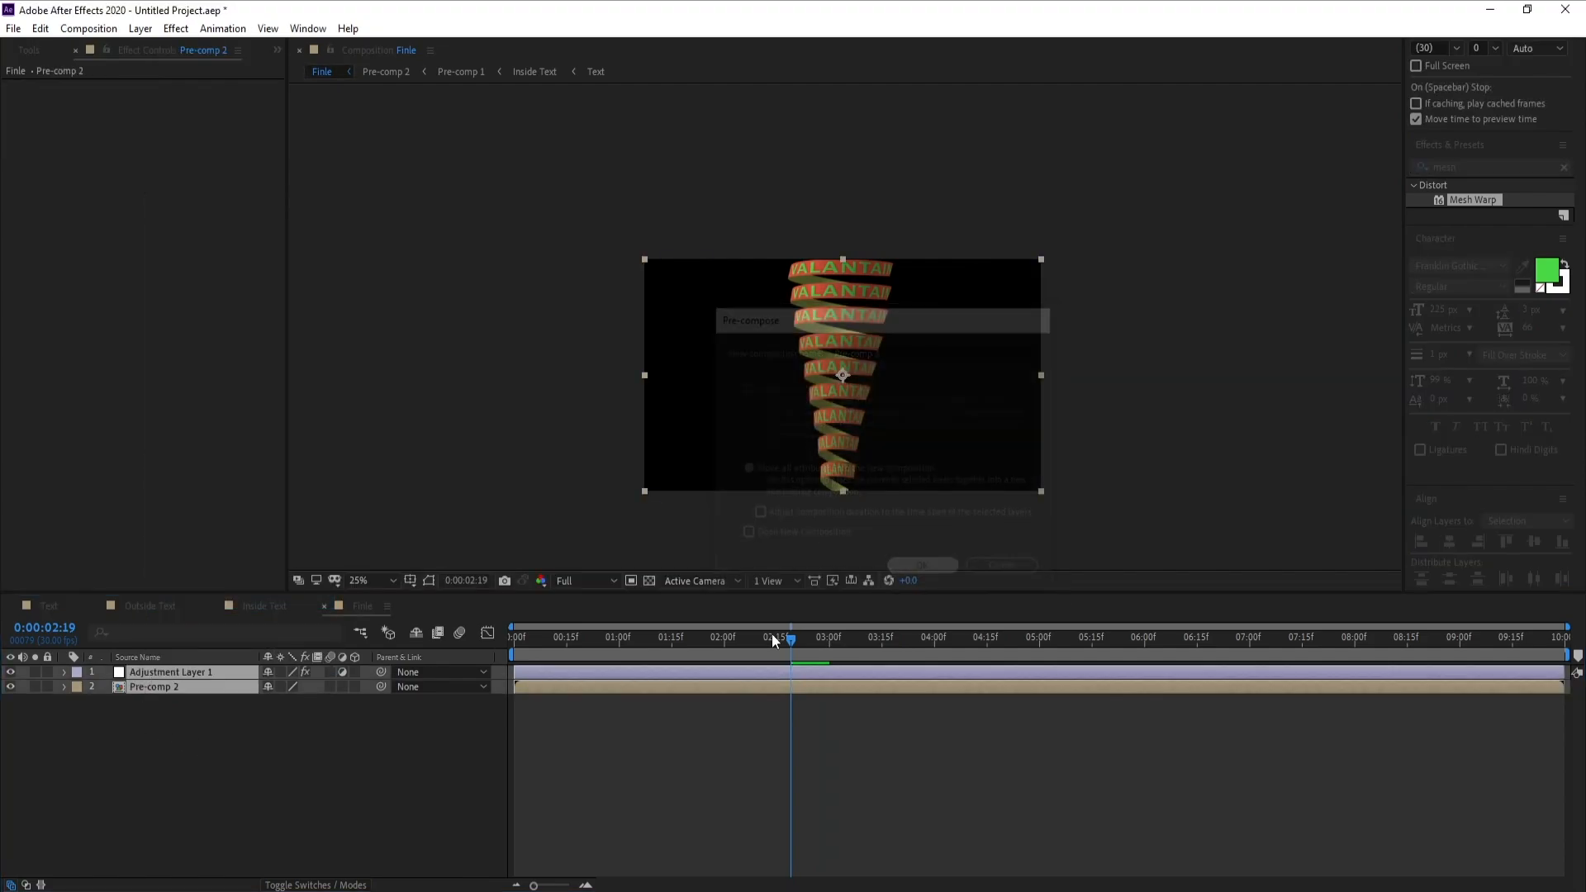
Create a 1920 x 1080 solid named BG and place it beneath Pre-comp 3 in the layer stack
left_click(140, 28)
mouse_move(248, 48)
left_click(467, 70)
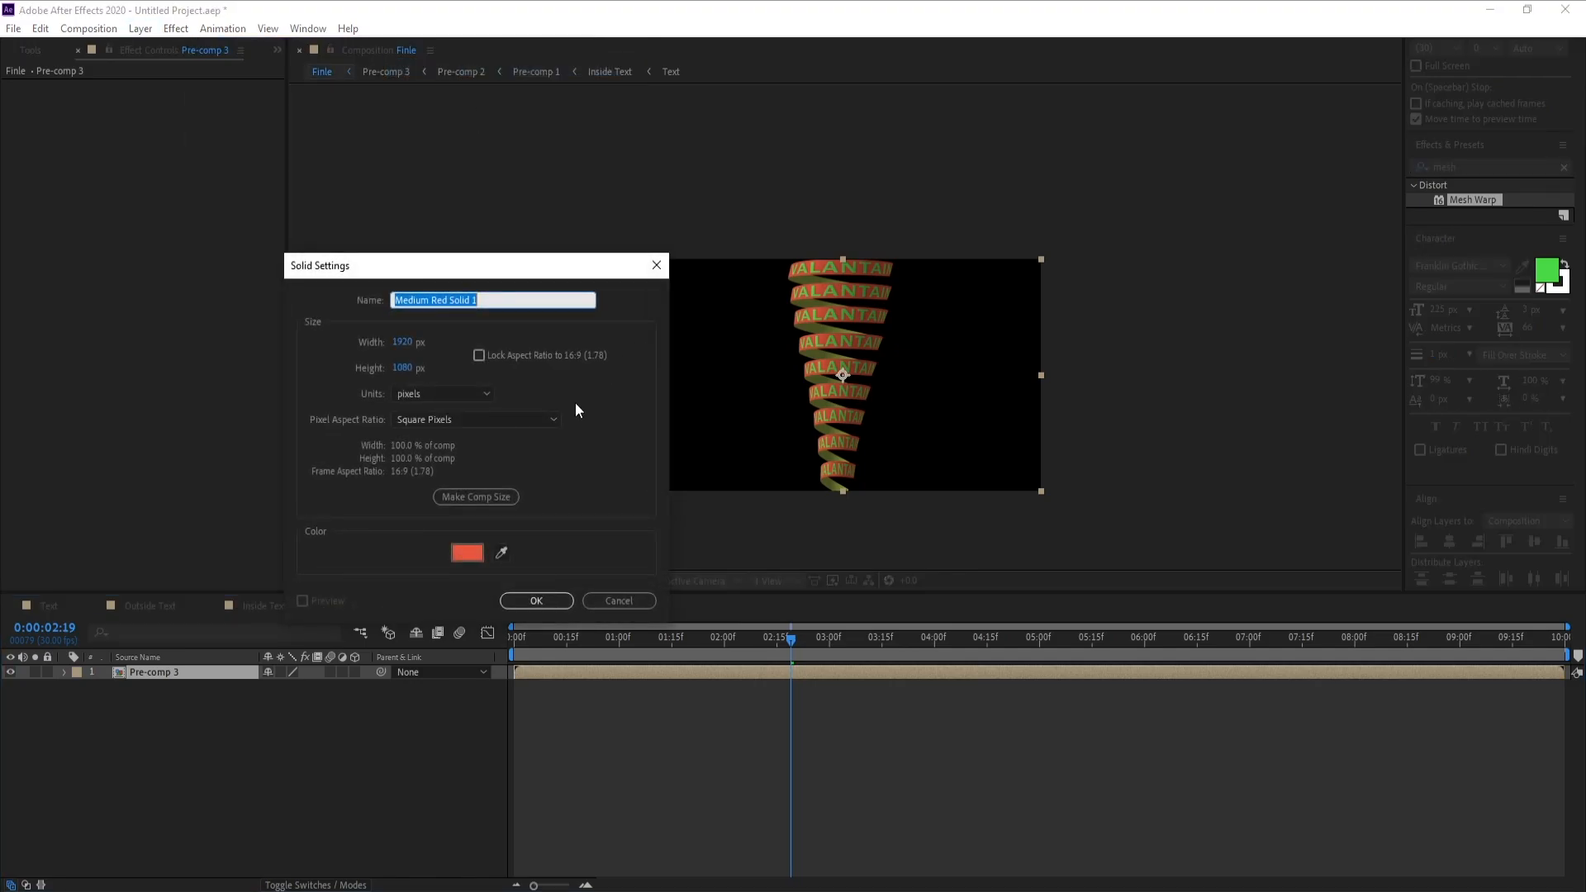
type("BG")
key("Return")
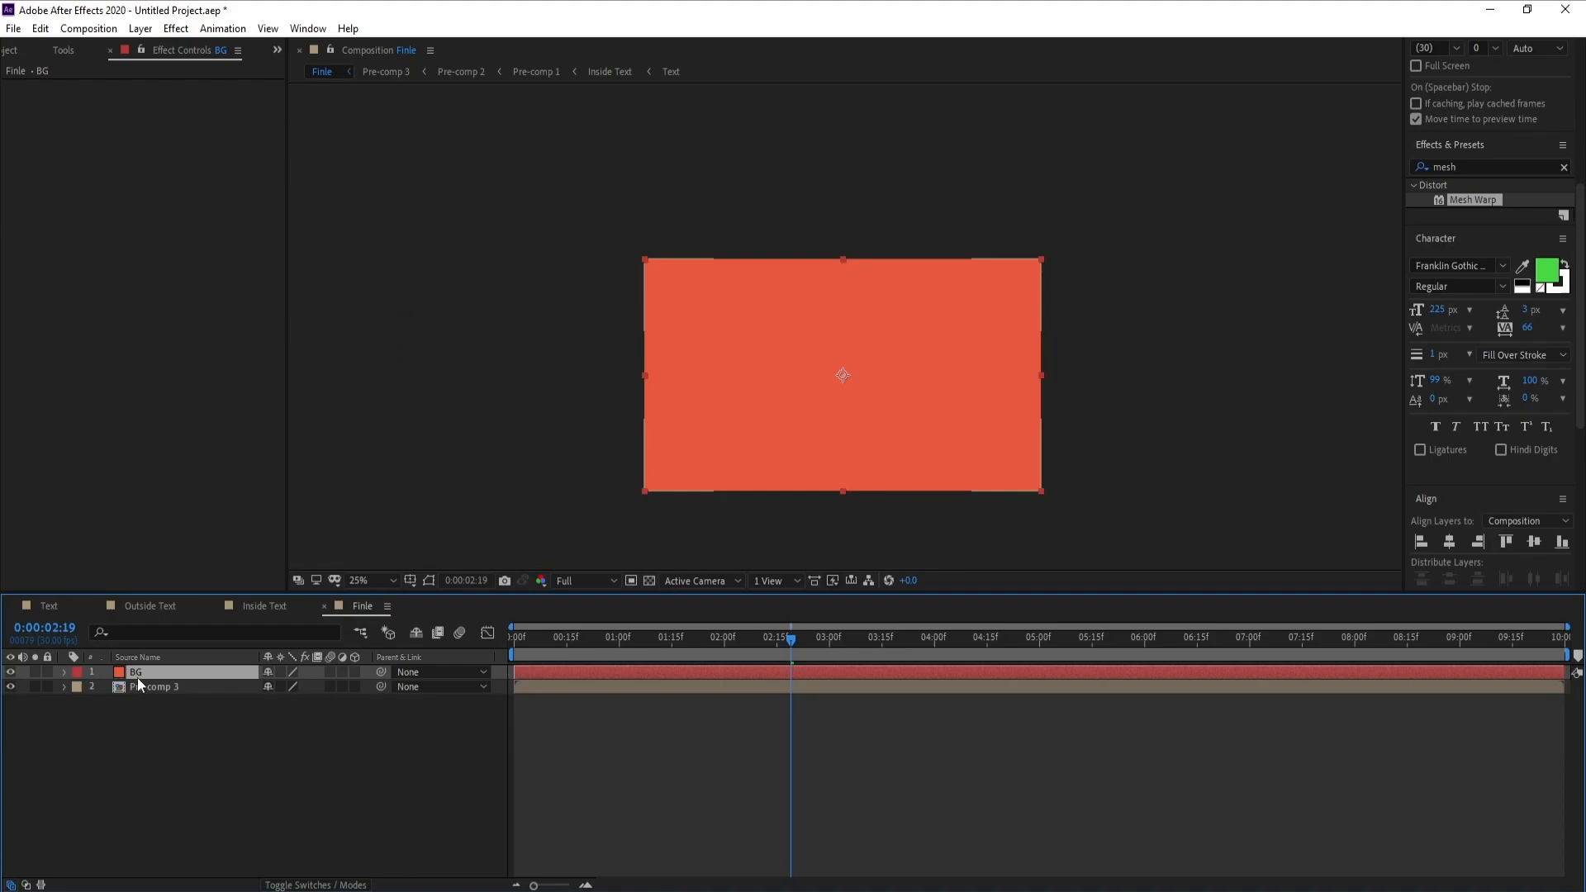
left_click_drag(137, 675, 160, 691)
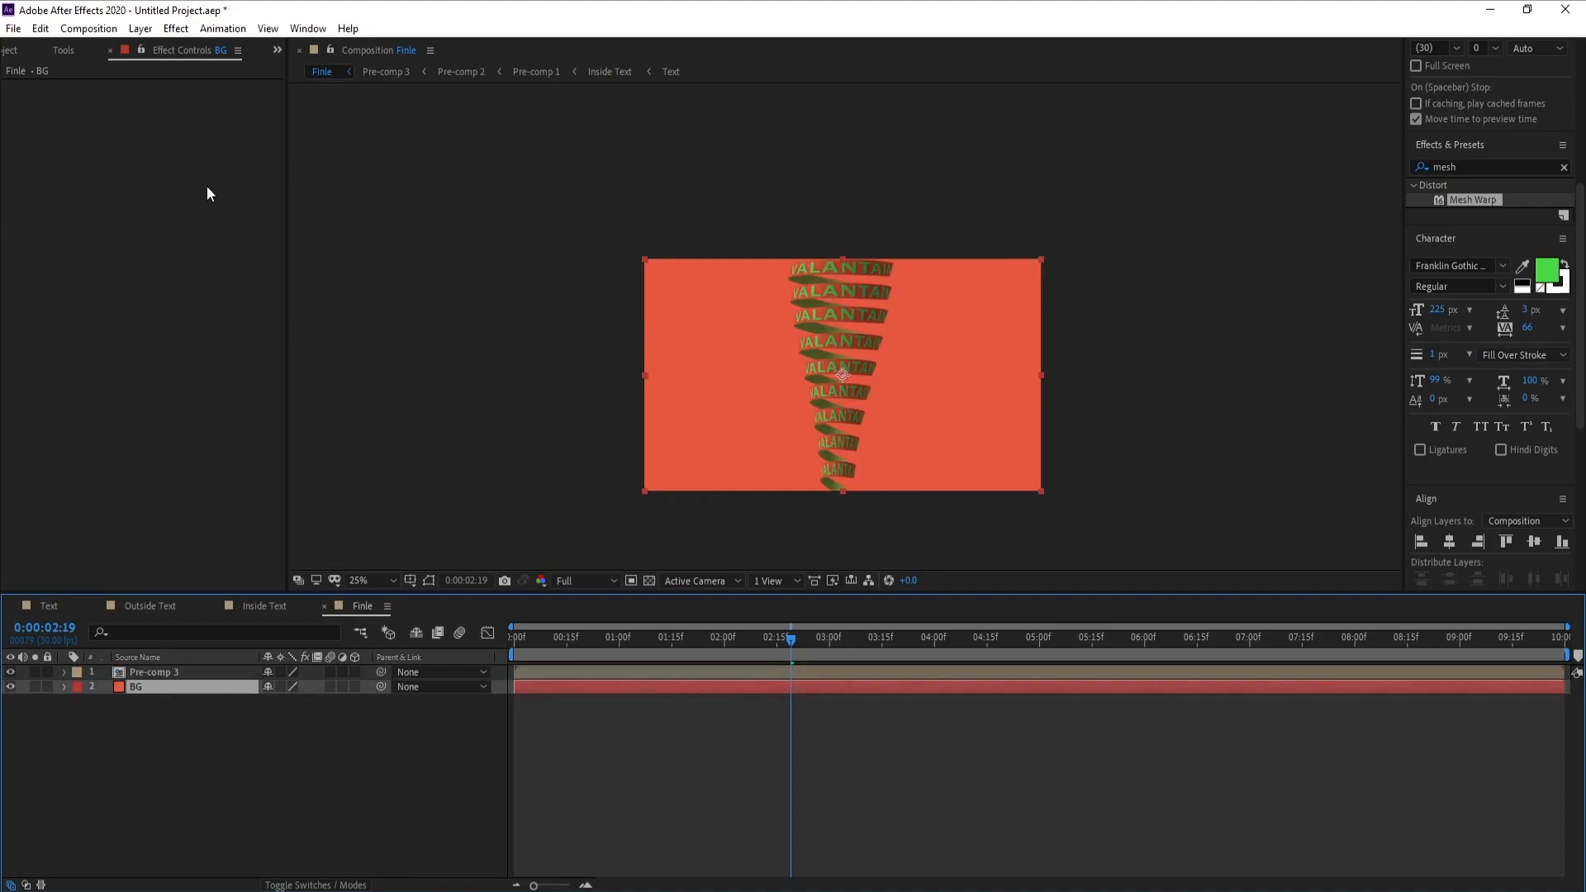
Apply the Gradient Ramp effect to the BG solid and set its ramp shape to Radial Ramp
left_click(176, 28)
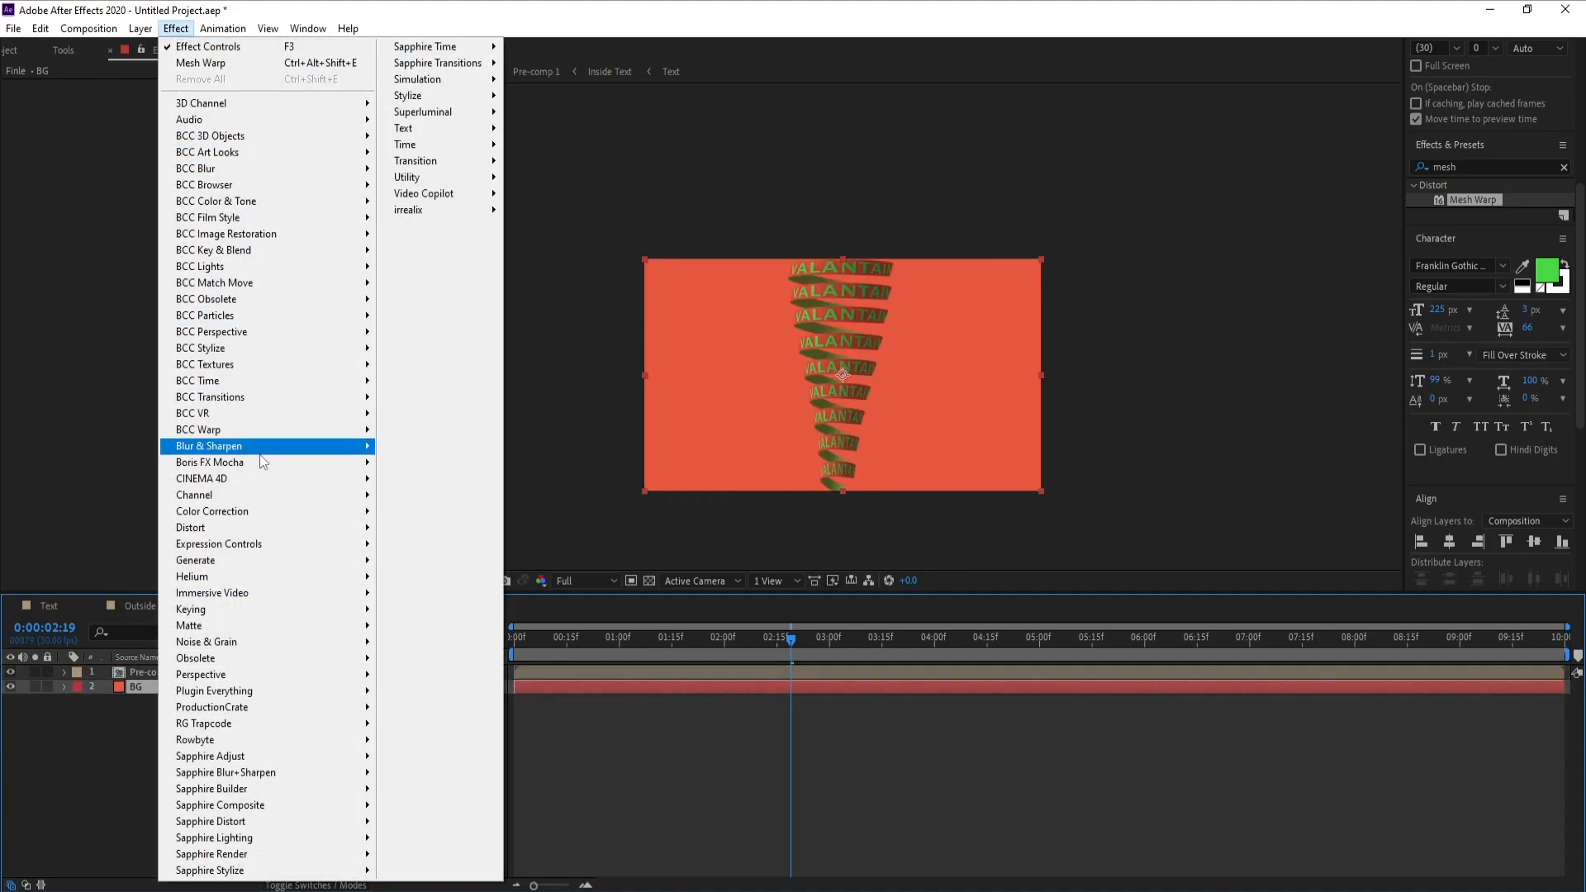
mouse_move(282, 562)
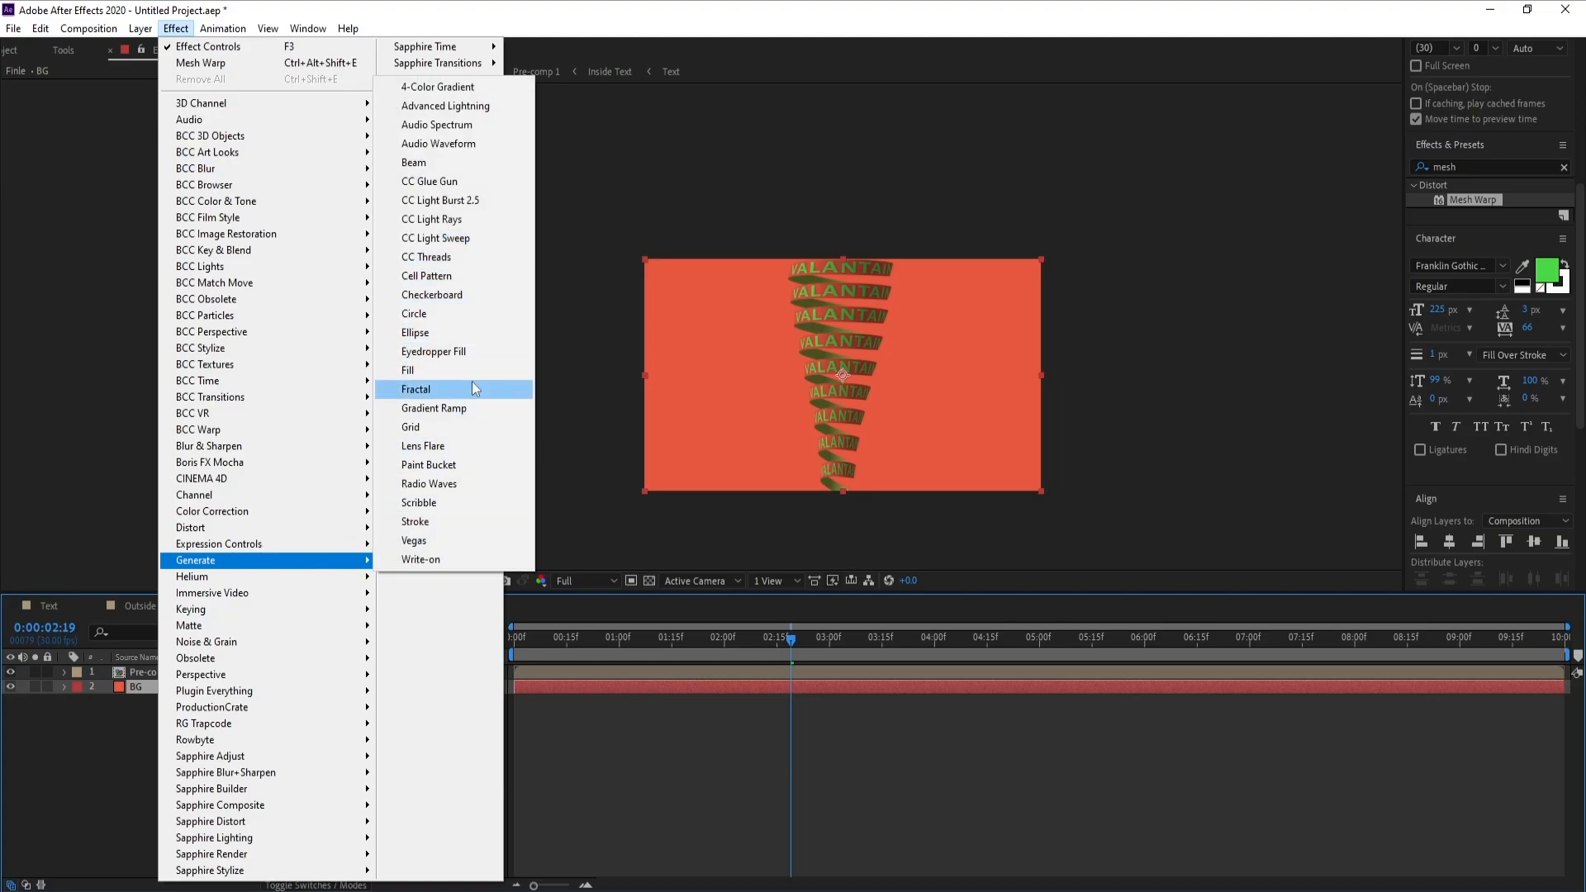
left_click(472, 409)
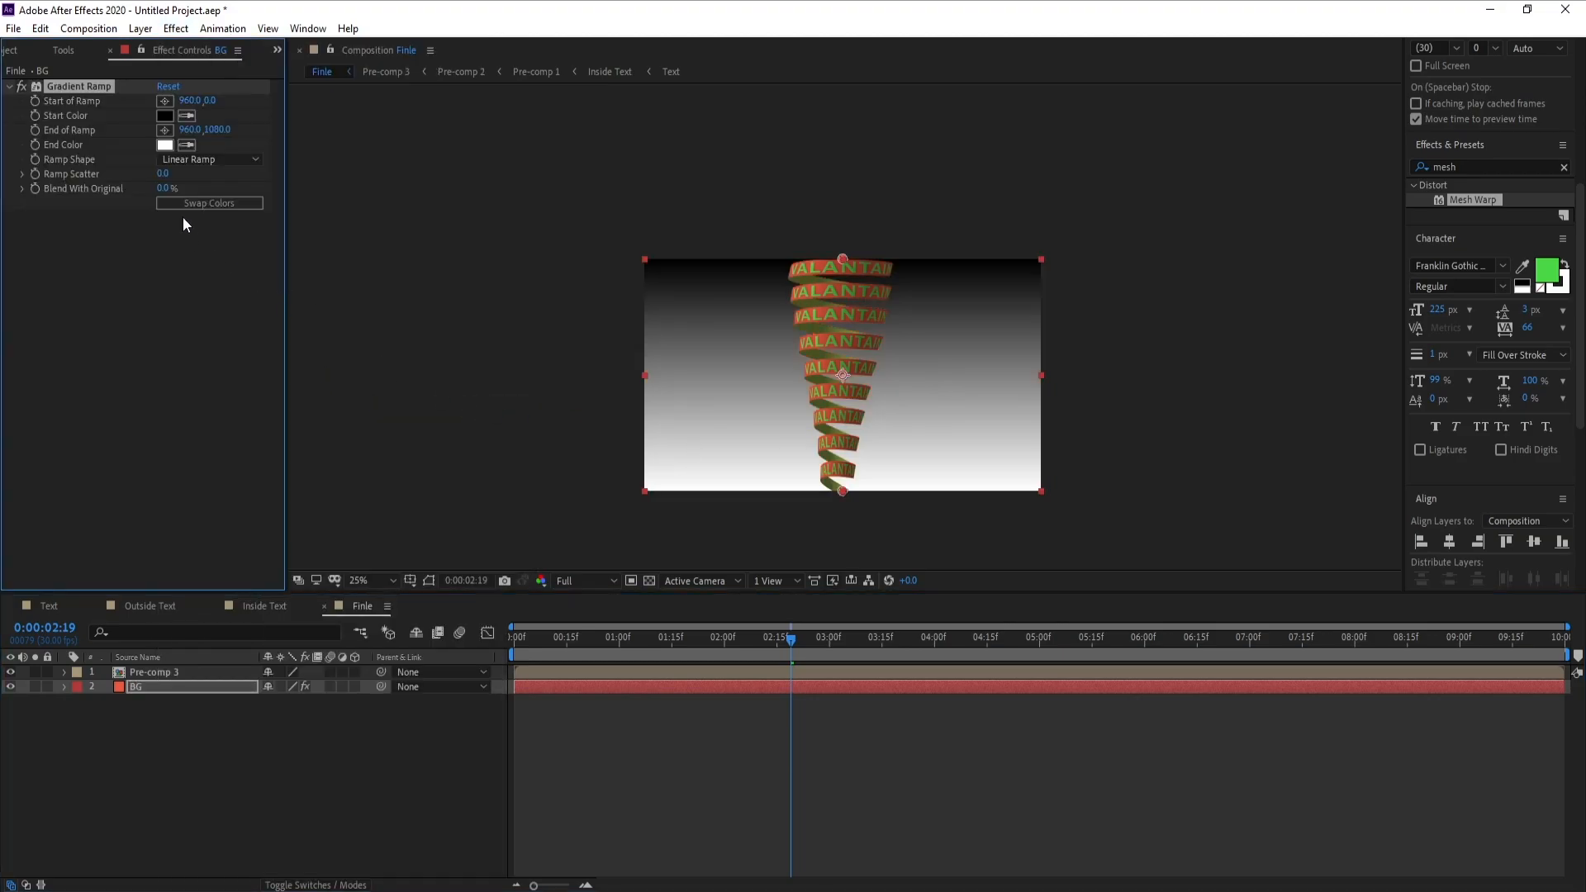
left_click(205, 160)
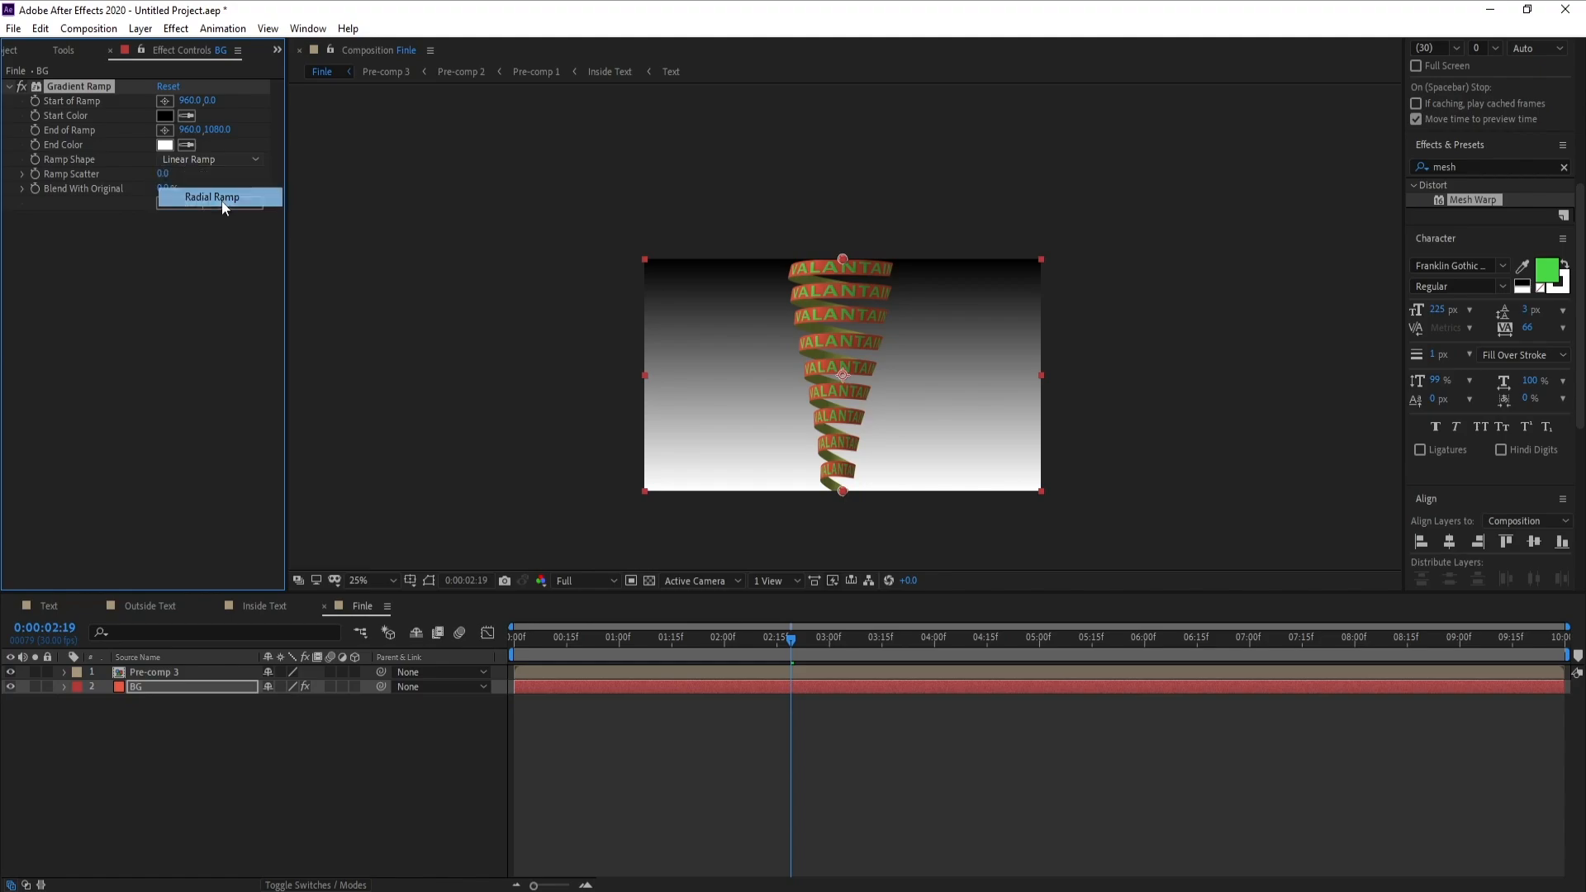
left_click(220, 199)
Move the radial ramp's start point to the middle of the frame, at about 956, 536
left_click_drag(840, 272, 839, 375)
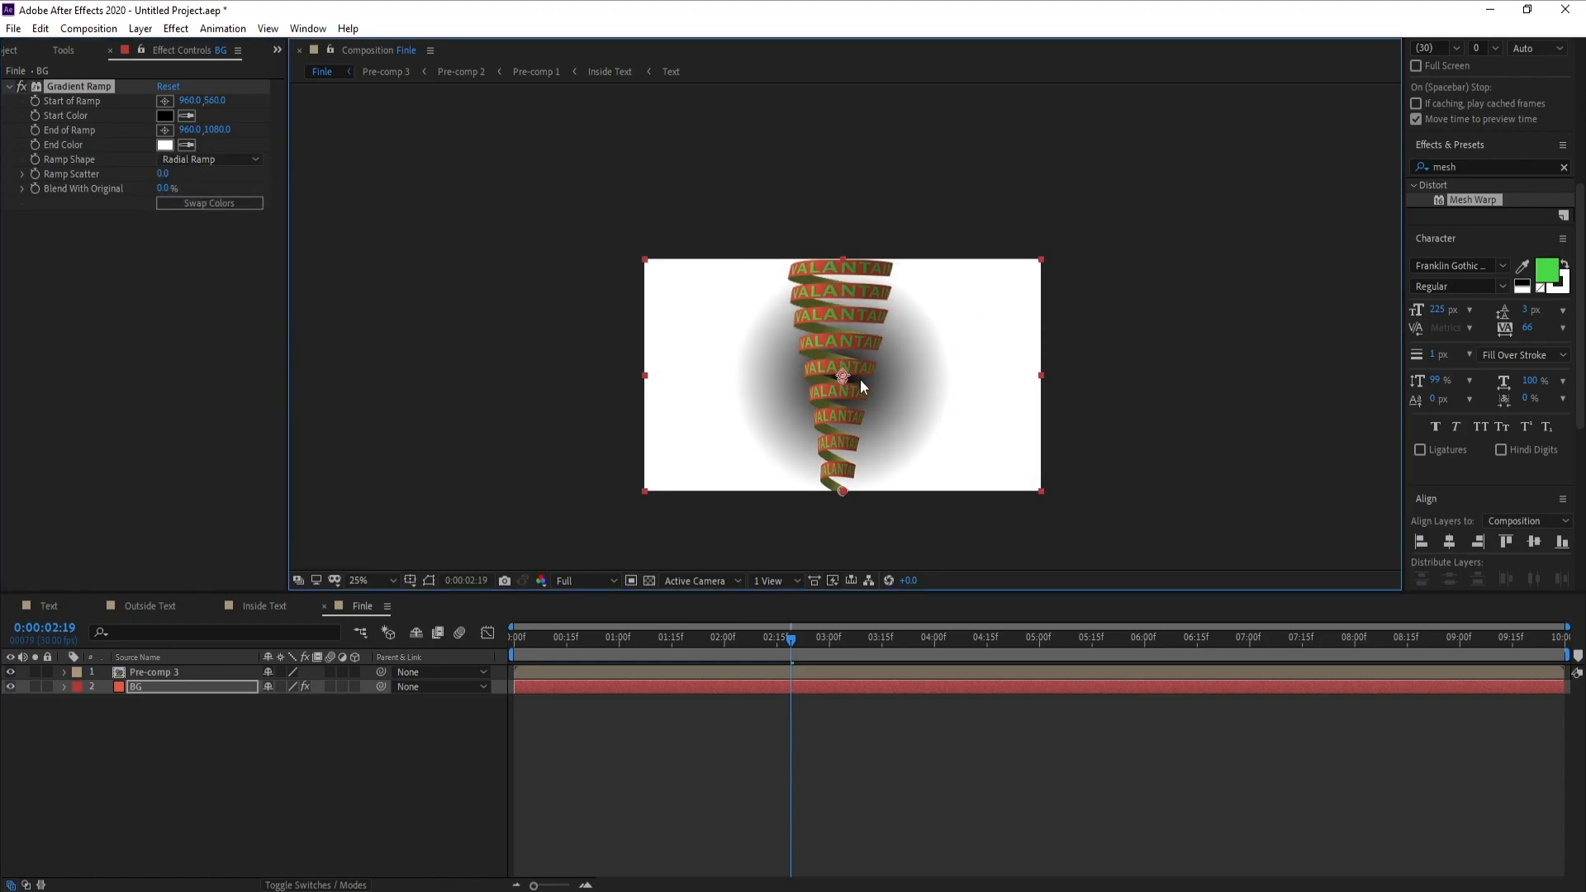
scroll(860, 379, "up", 2)
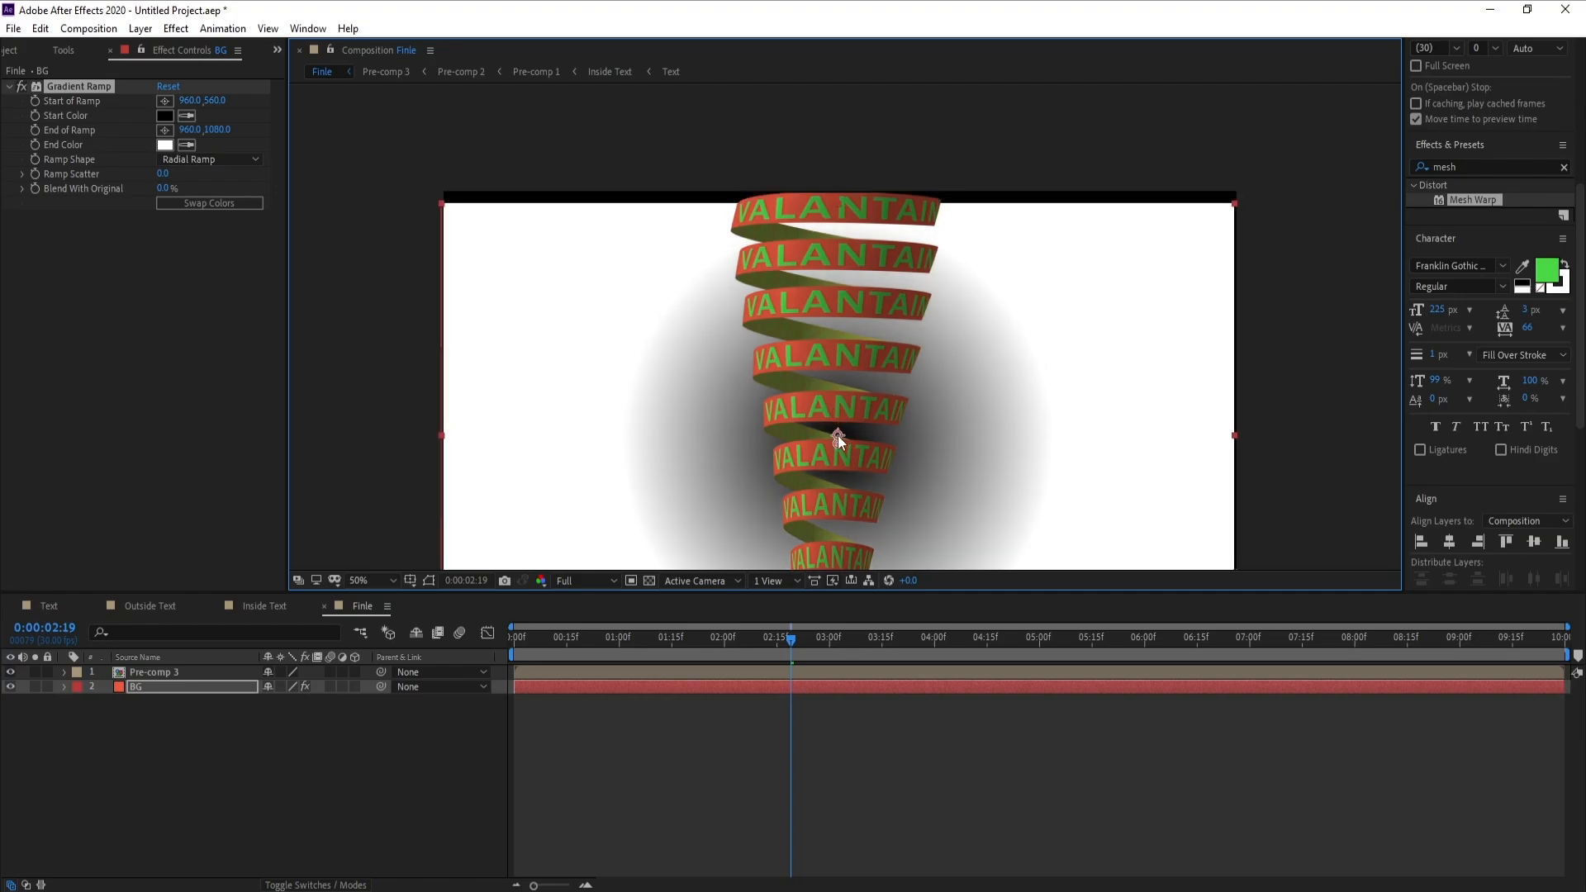
left_click(39, 28)
left_click(56, 48)
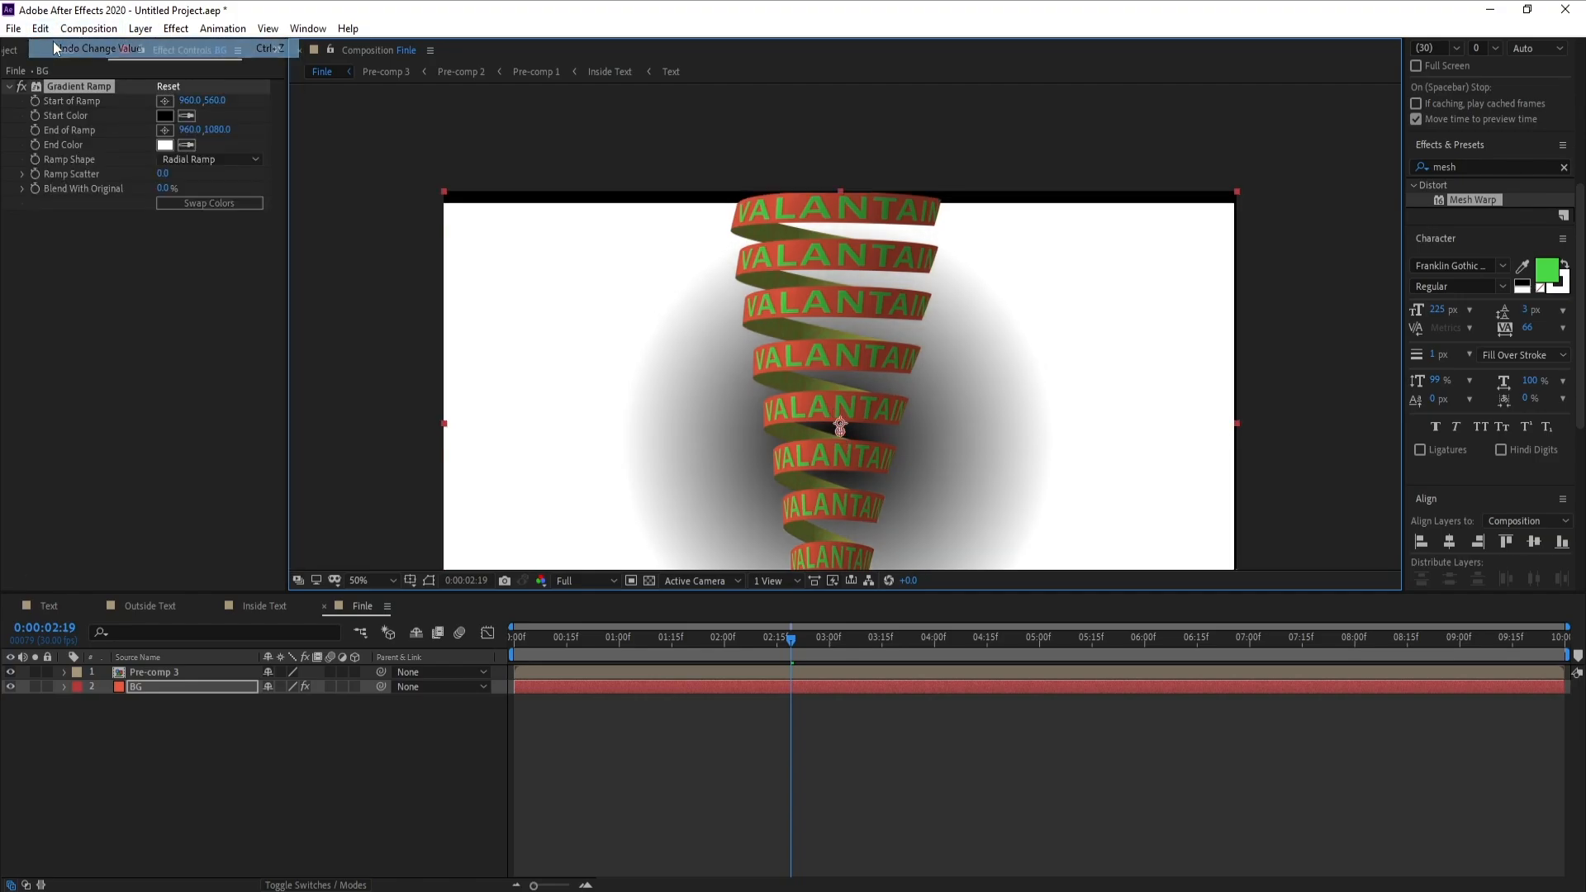
left_click_drag(837, 437, 834, 424)
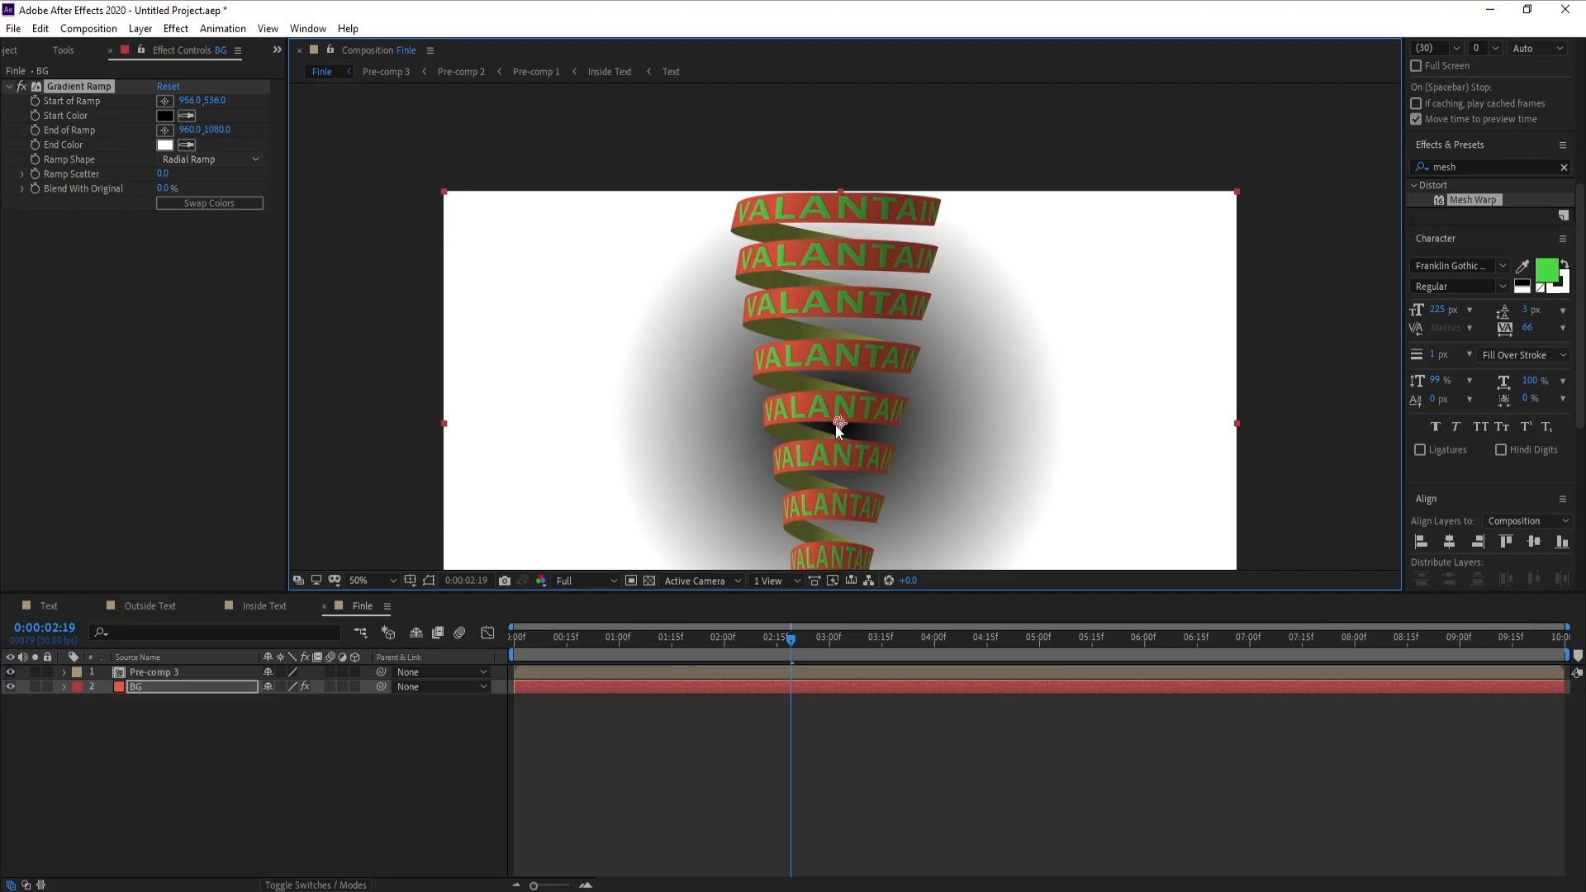
Place the AdobeColor-Retro-Vintage.jpeg palette between Pre-comp 3 and BG, and shift it down so its purple and blue swatches show fully
left_click(9, 51)
left_click(51, 207)
left_click_drag(51, 207, 165, 676)
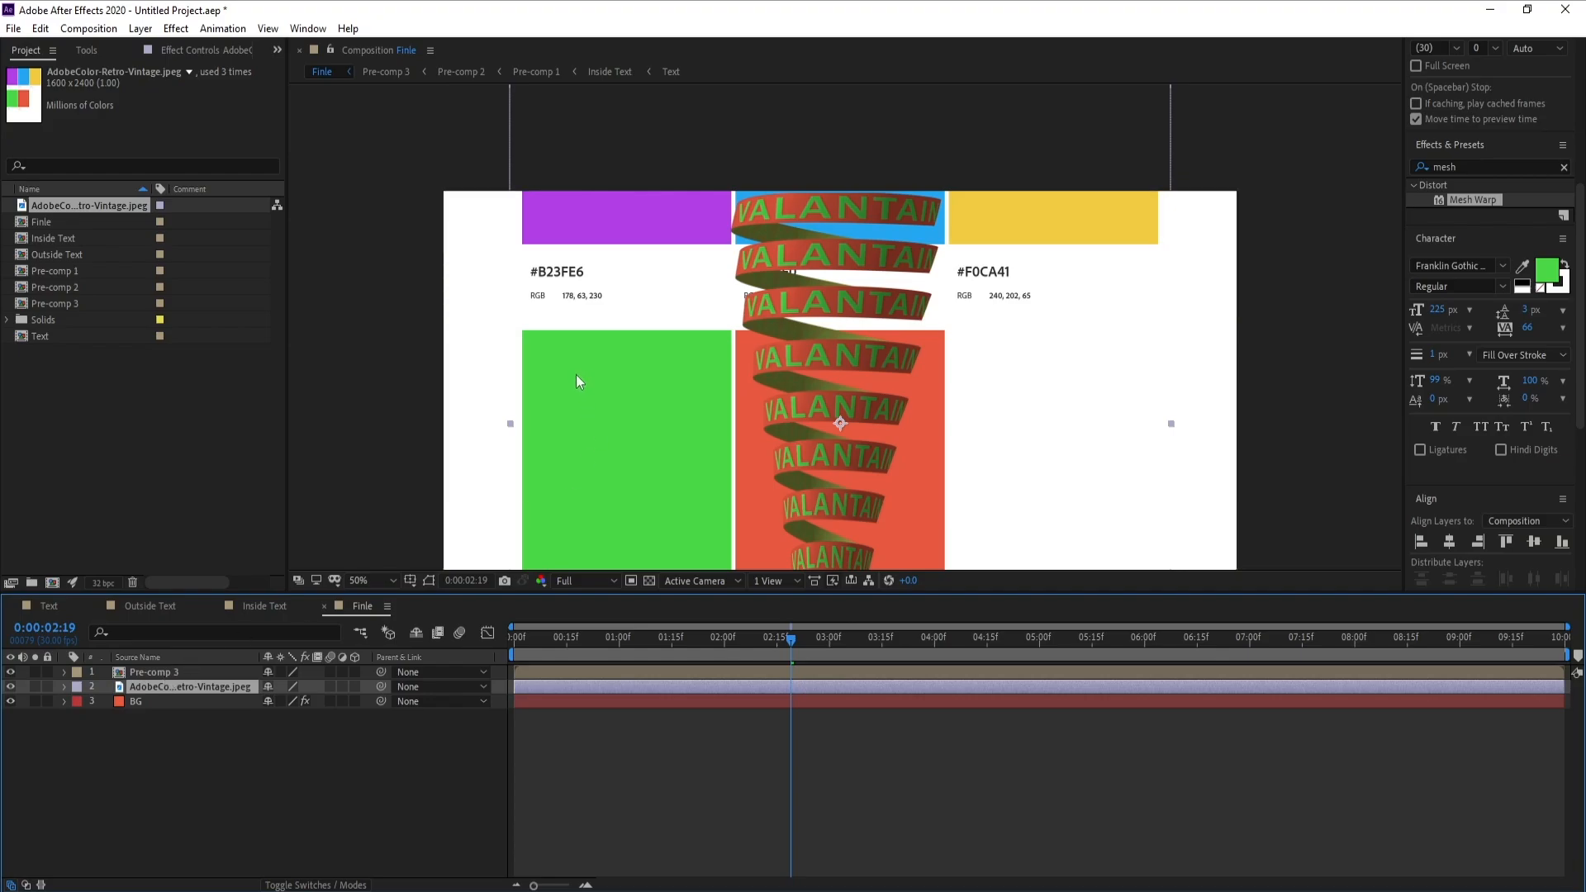
left_click_drag(576, 376, 620, 507)
Set the BG layer's Gradient Ramp end color to the palette's purple swatch, #B23FE6, by sampling it
left_click(187, 52)
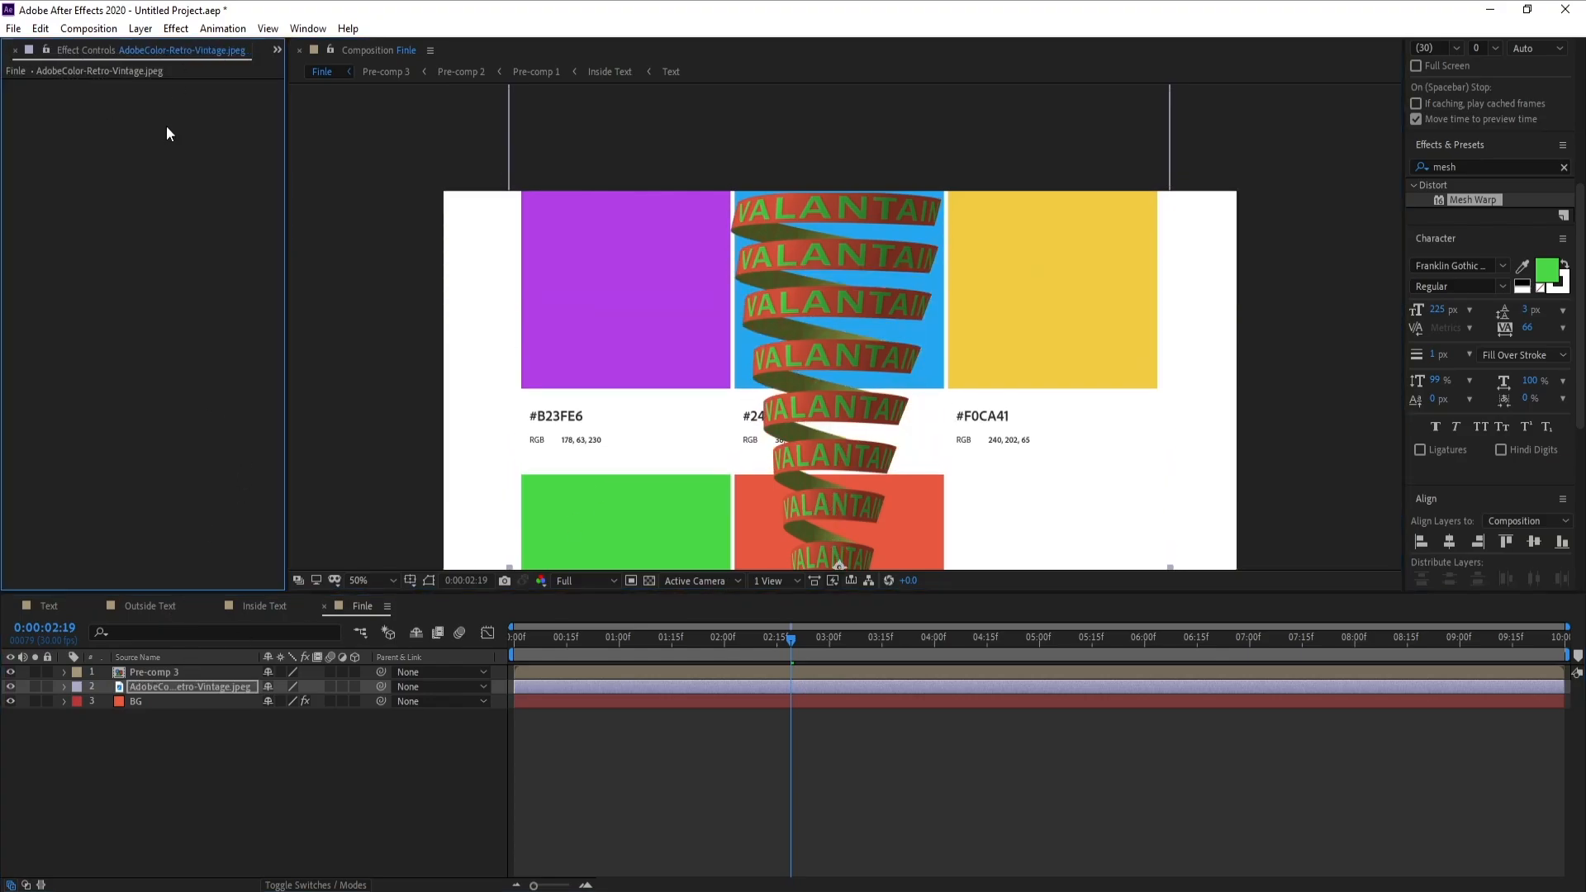
left_click(144, 700)
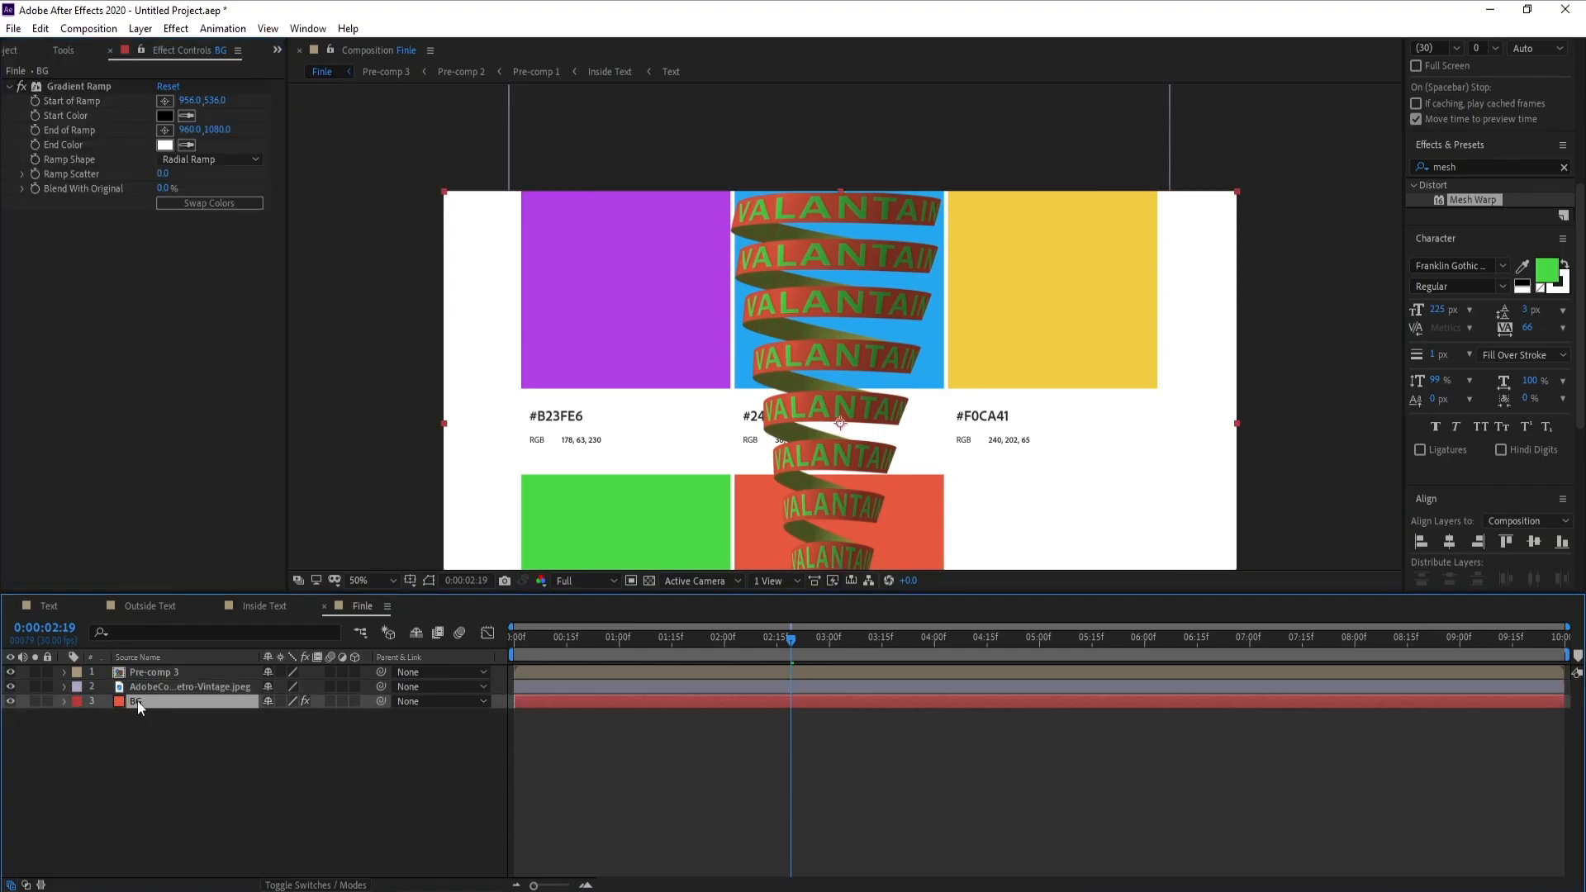
left_click(10, 686)
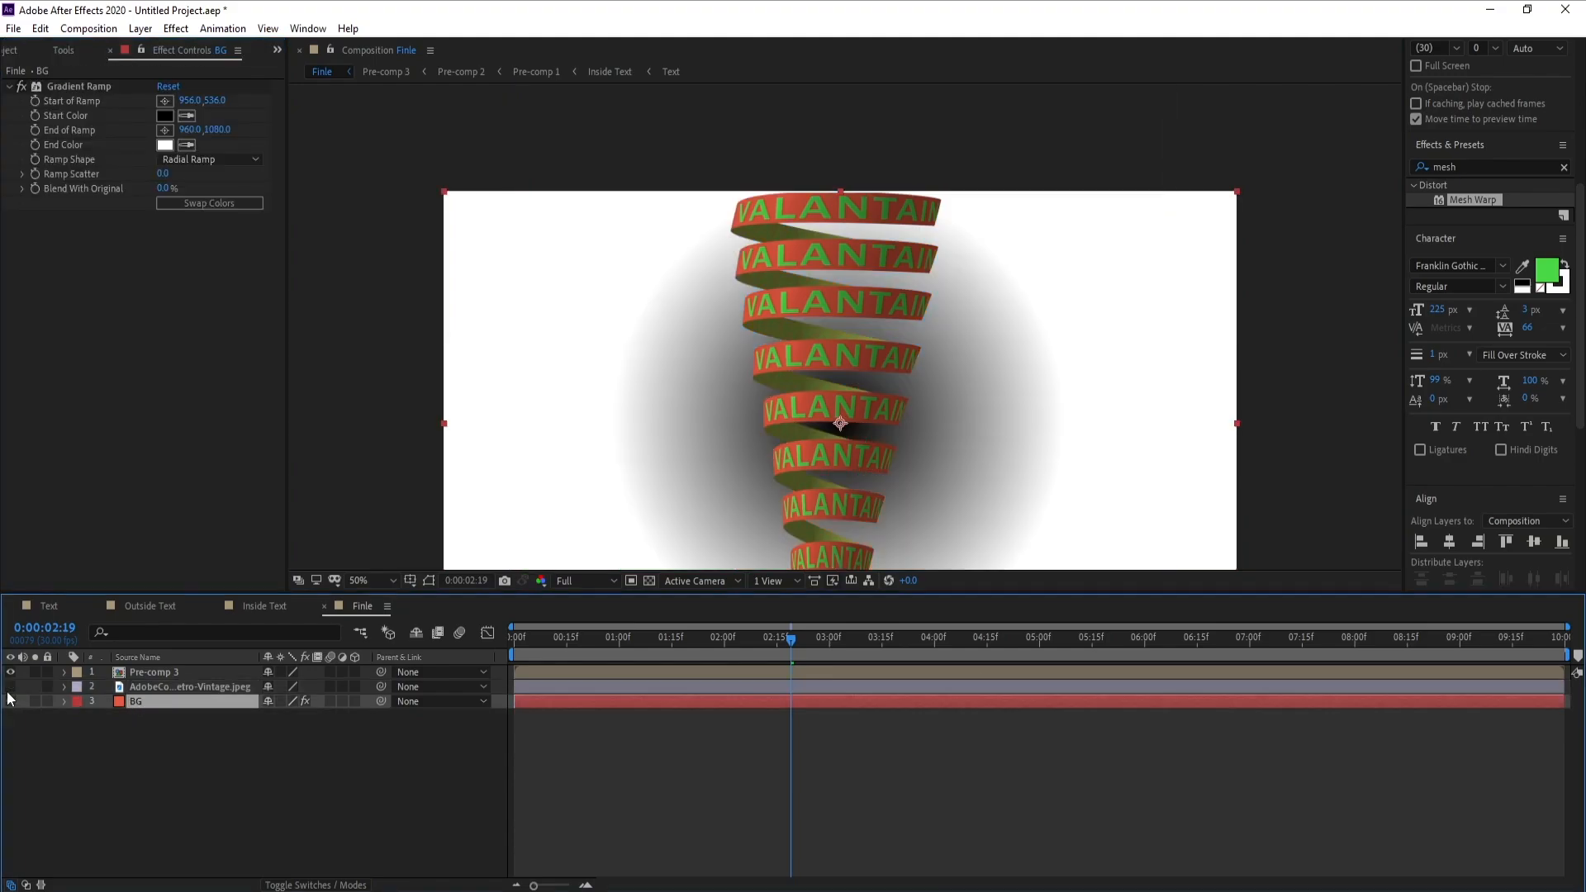
left_click(8, 690)
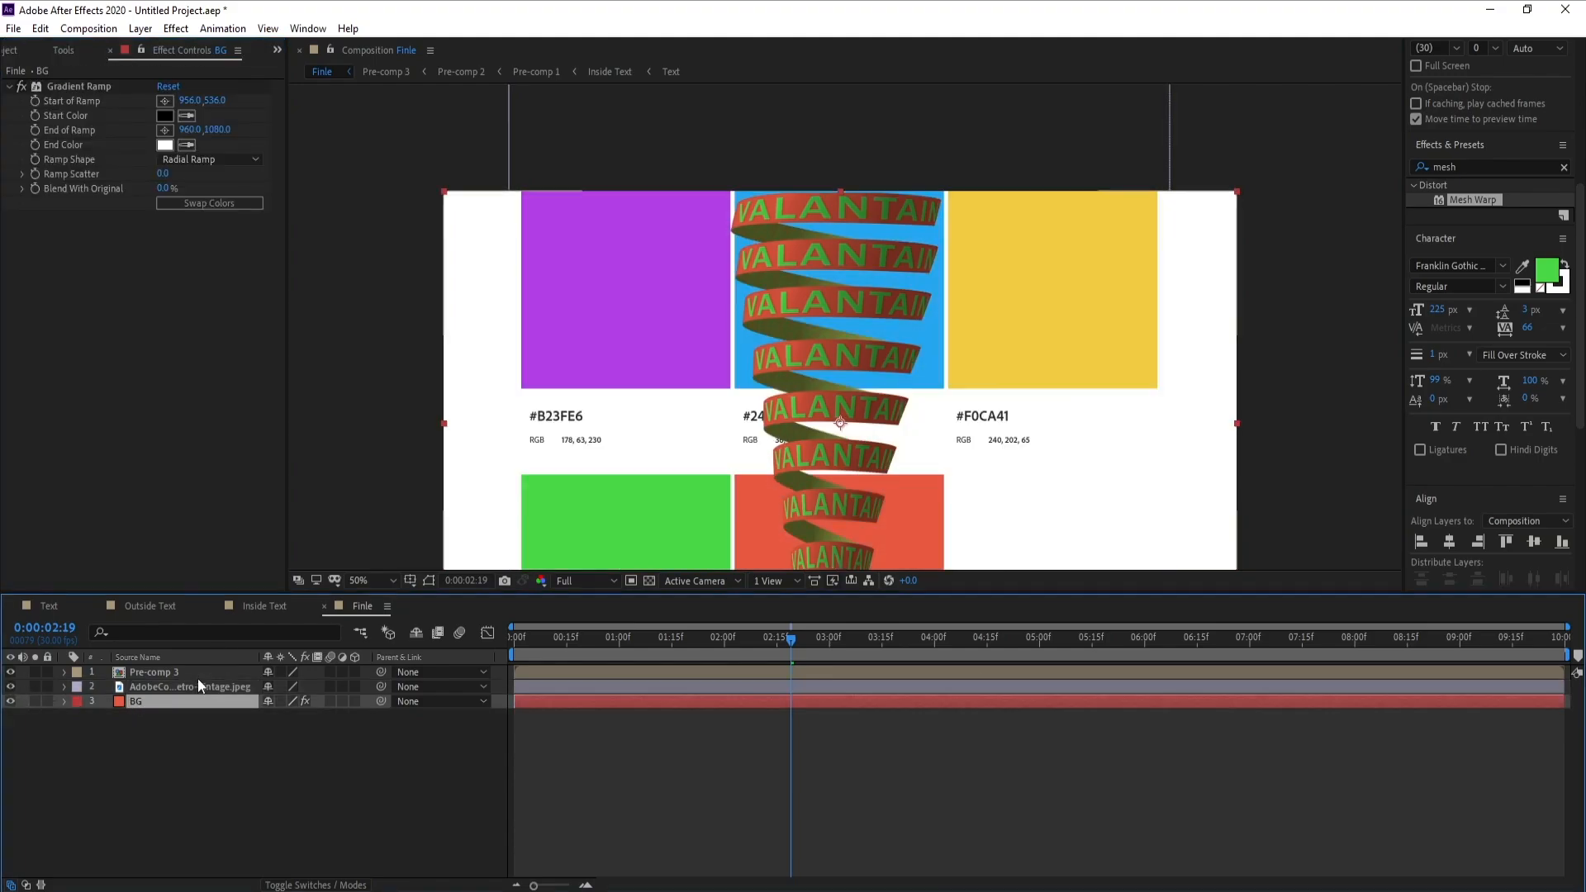
left_click(186, 145)
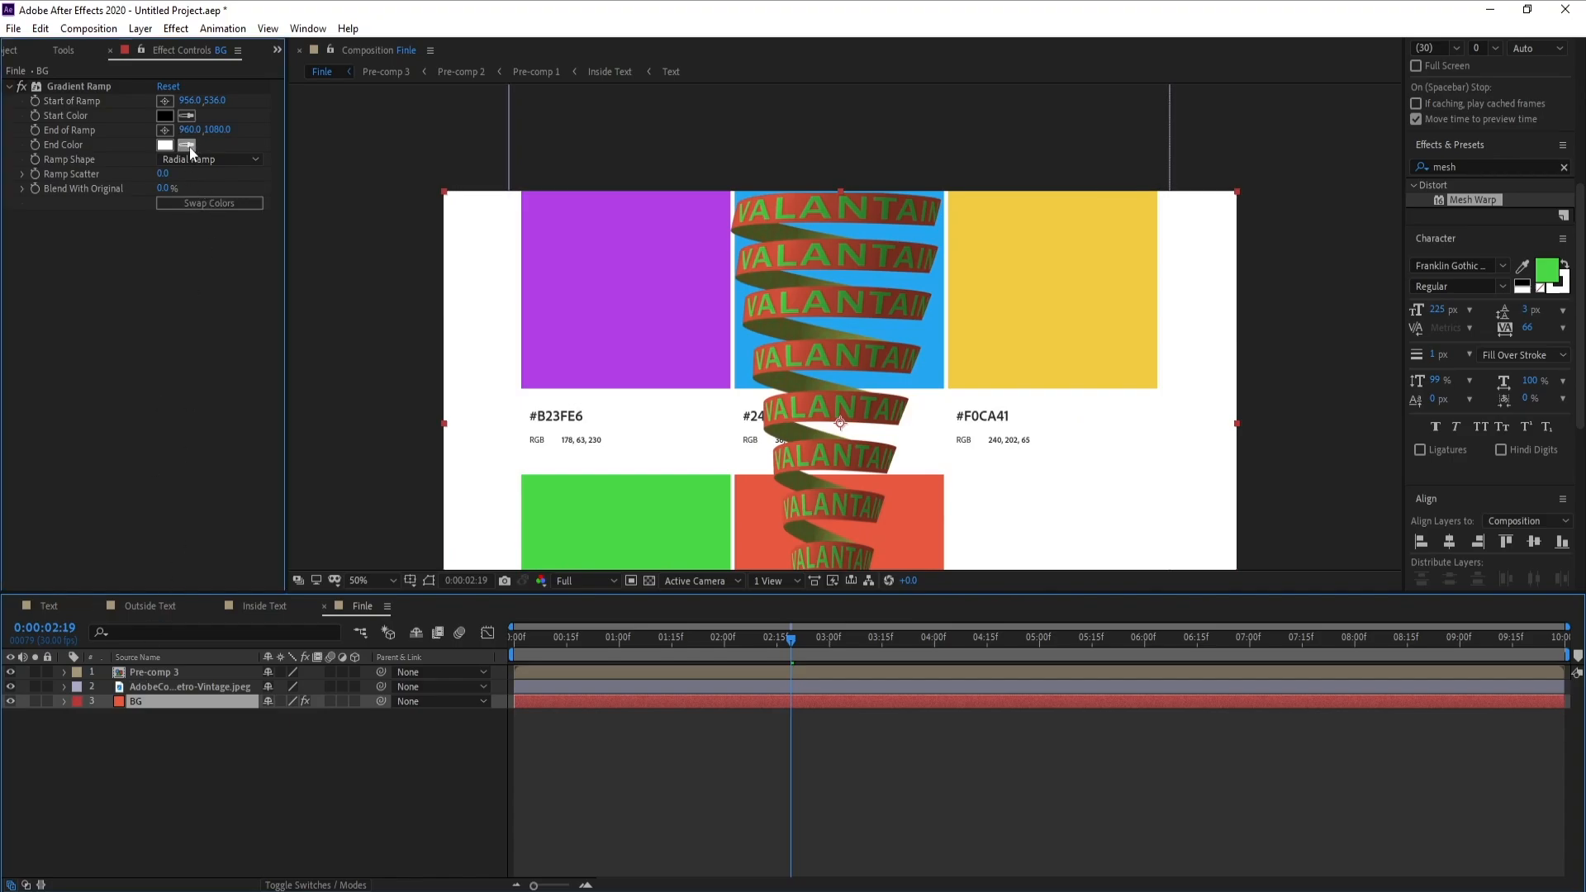
left_click(639, 293)
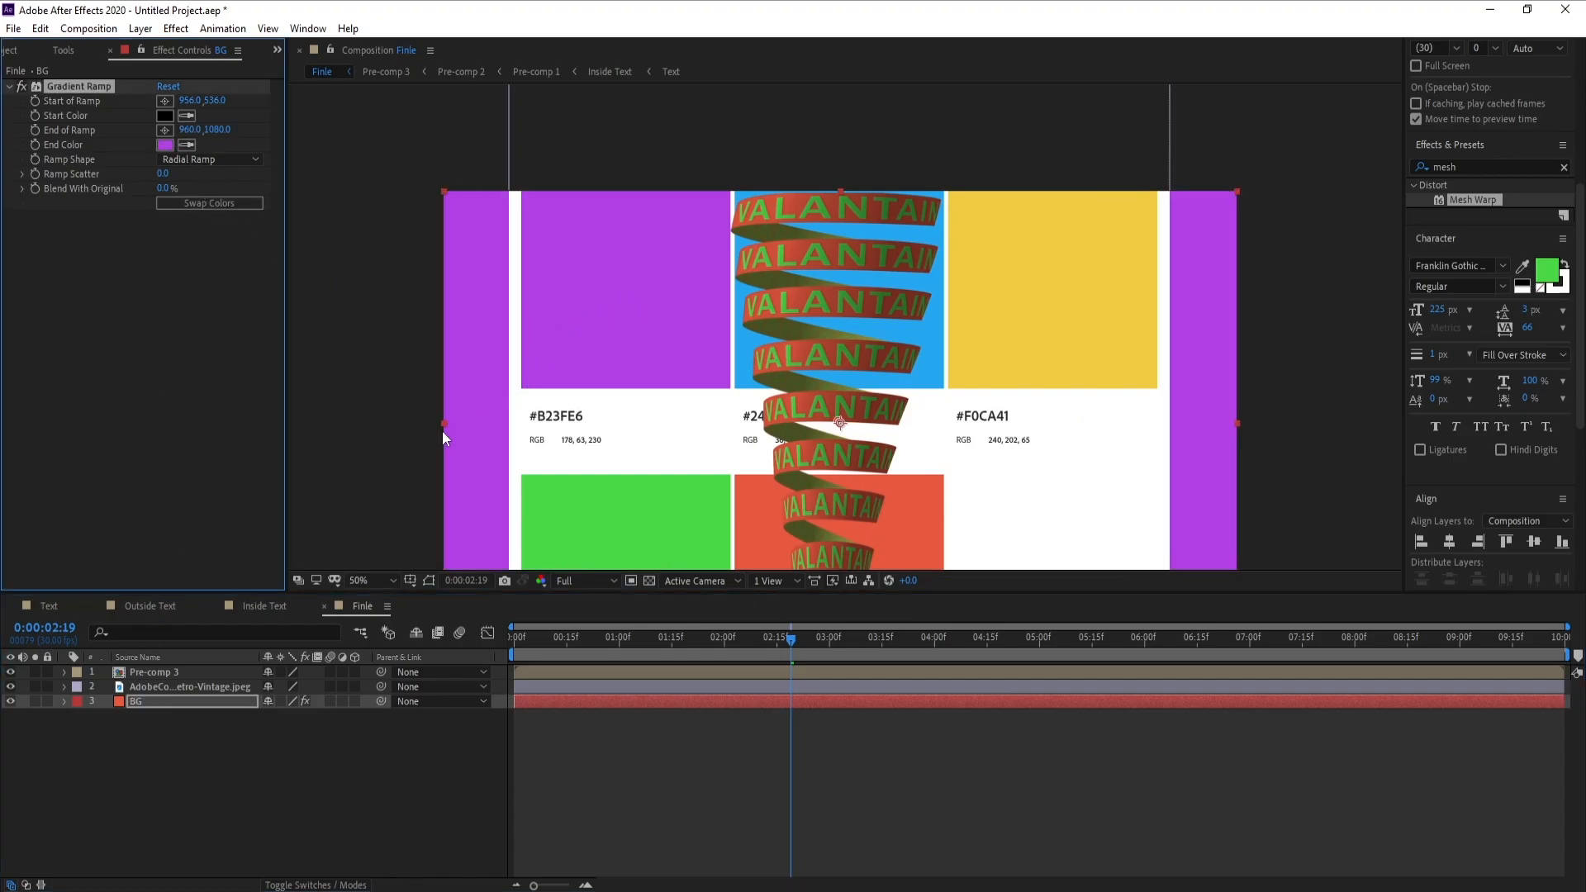
Sample the palette's blue swatch as the BG ramp's start color and hide the palette image layer
left_click(188, 116)
left_click(934, 334)
left_click(10, 686)
scroll(794, 413, "down", 1)
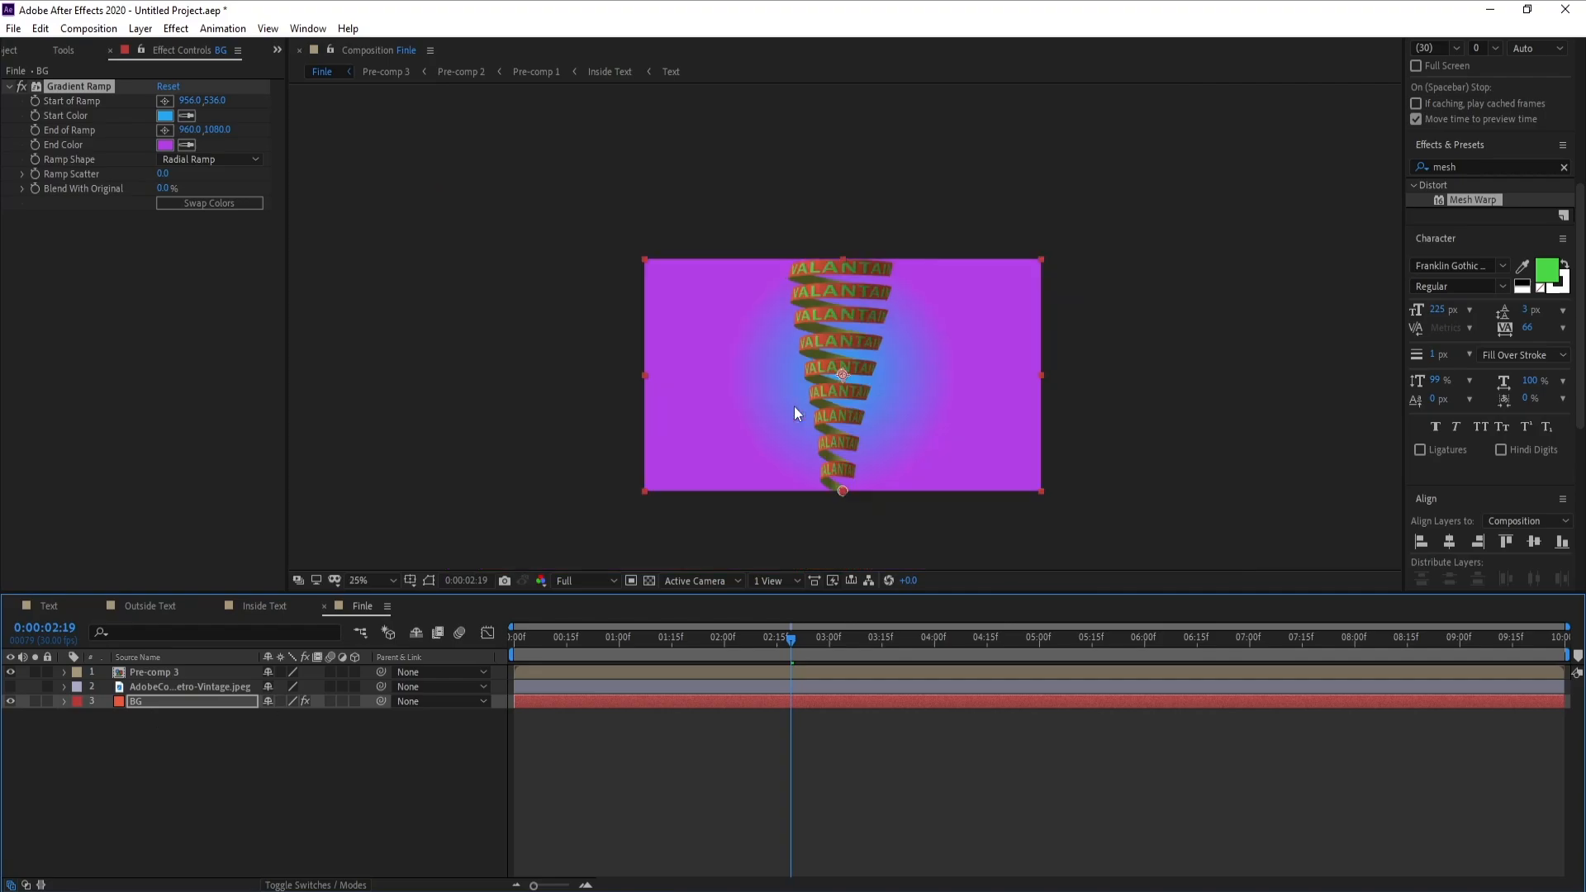
Preview the spiral animation over the blue-to-purple radial background
key("space")
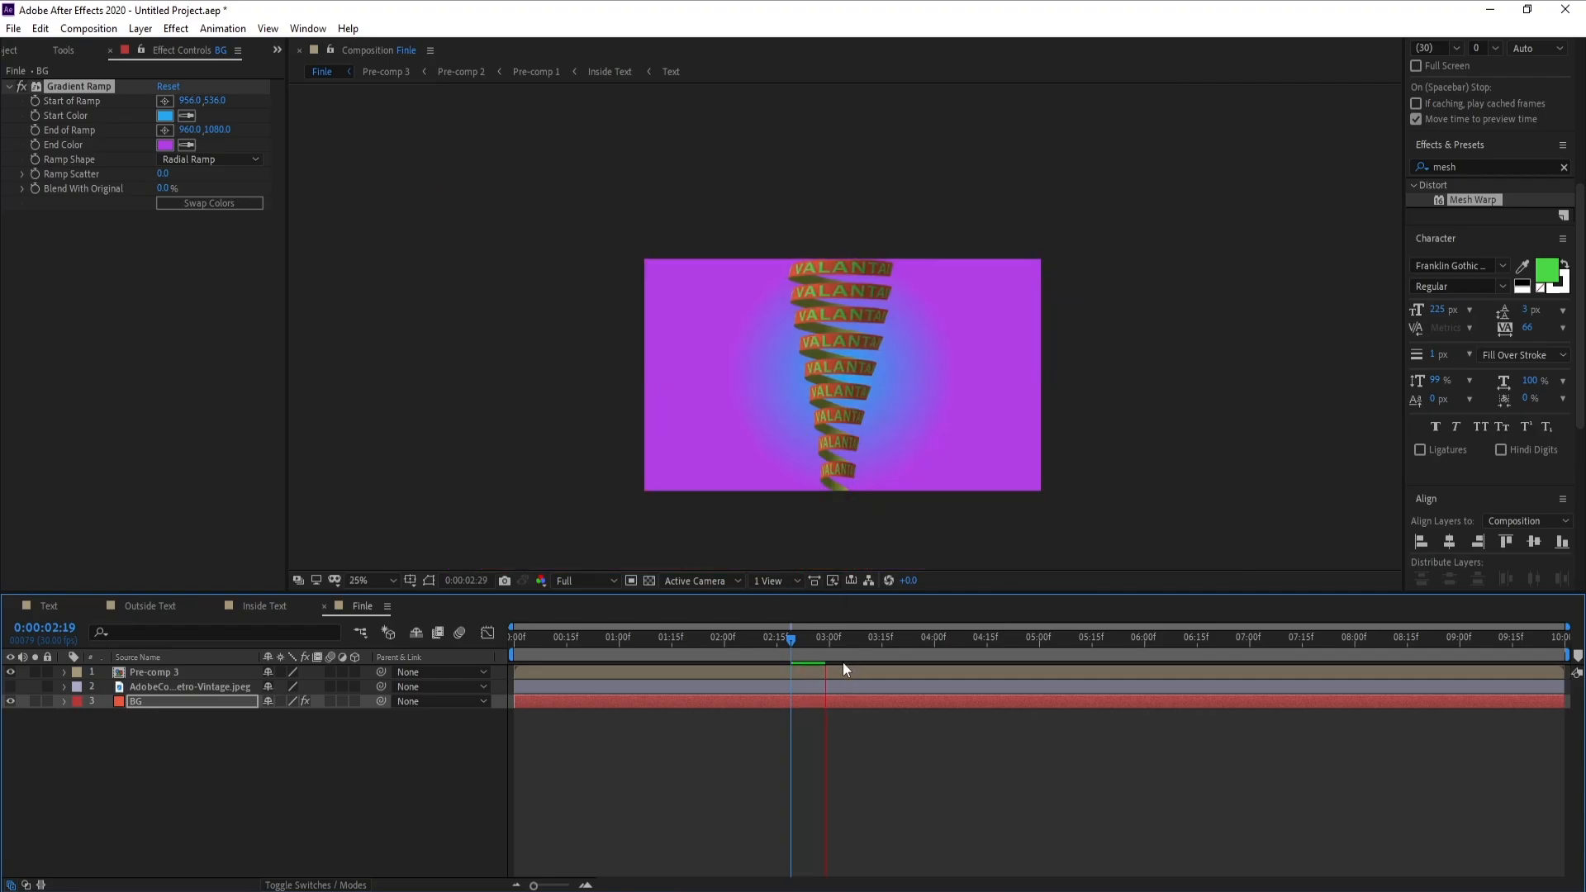
left_click(796, 651)
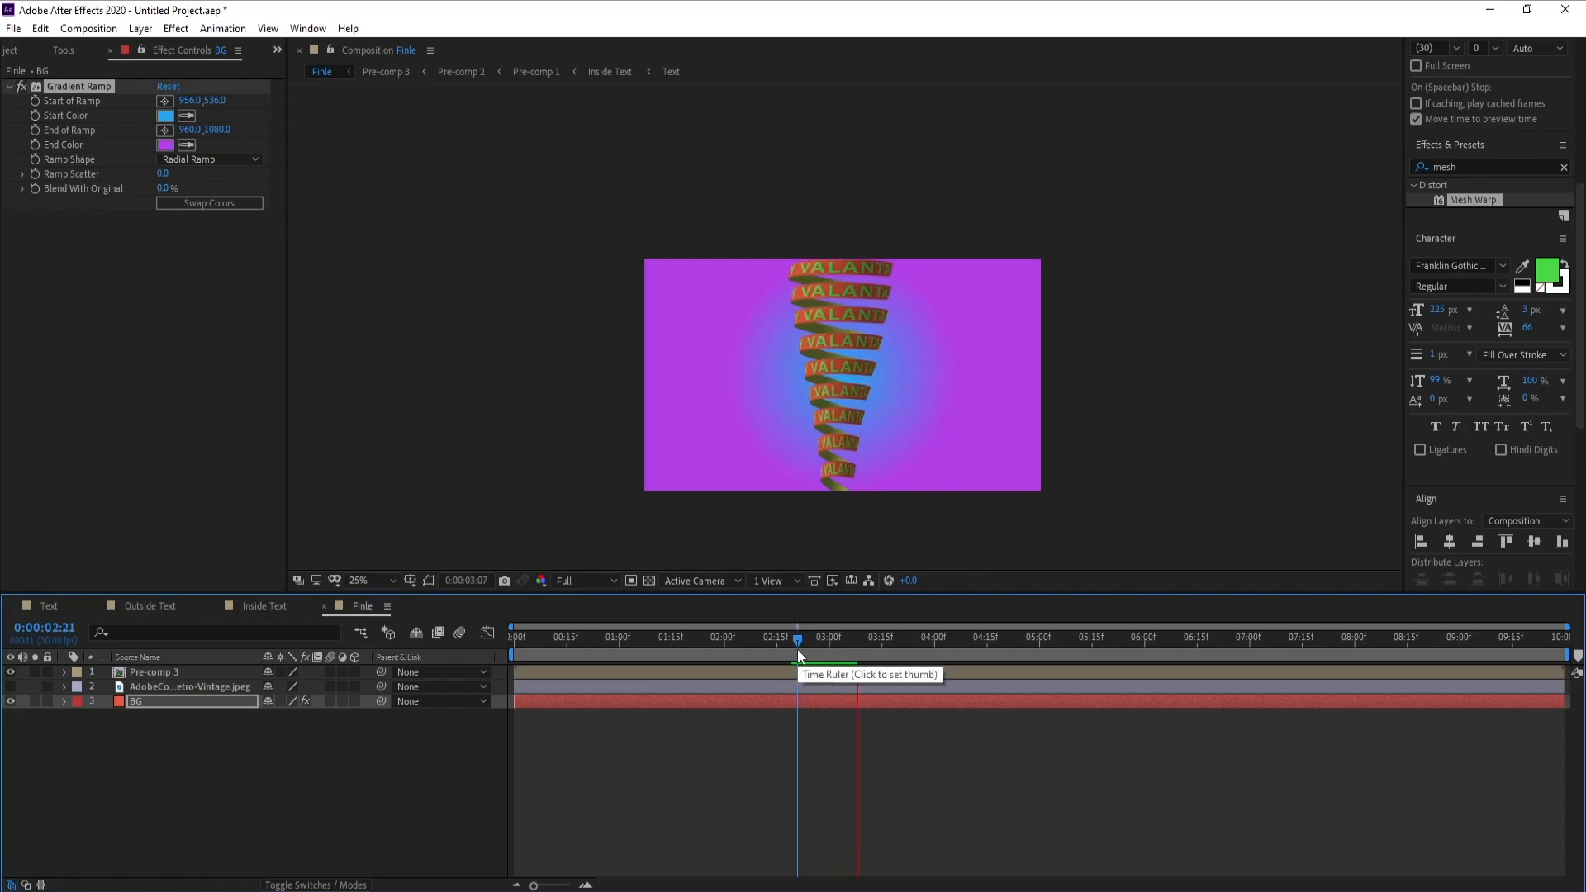
key("space")
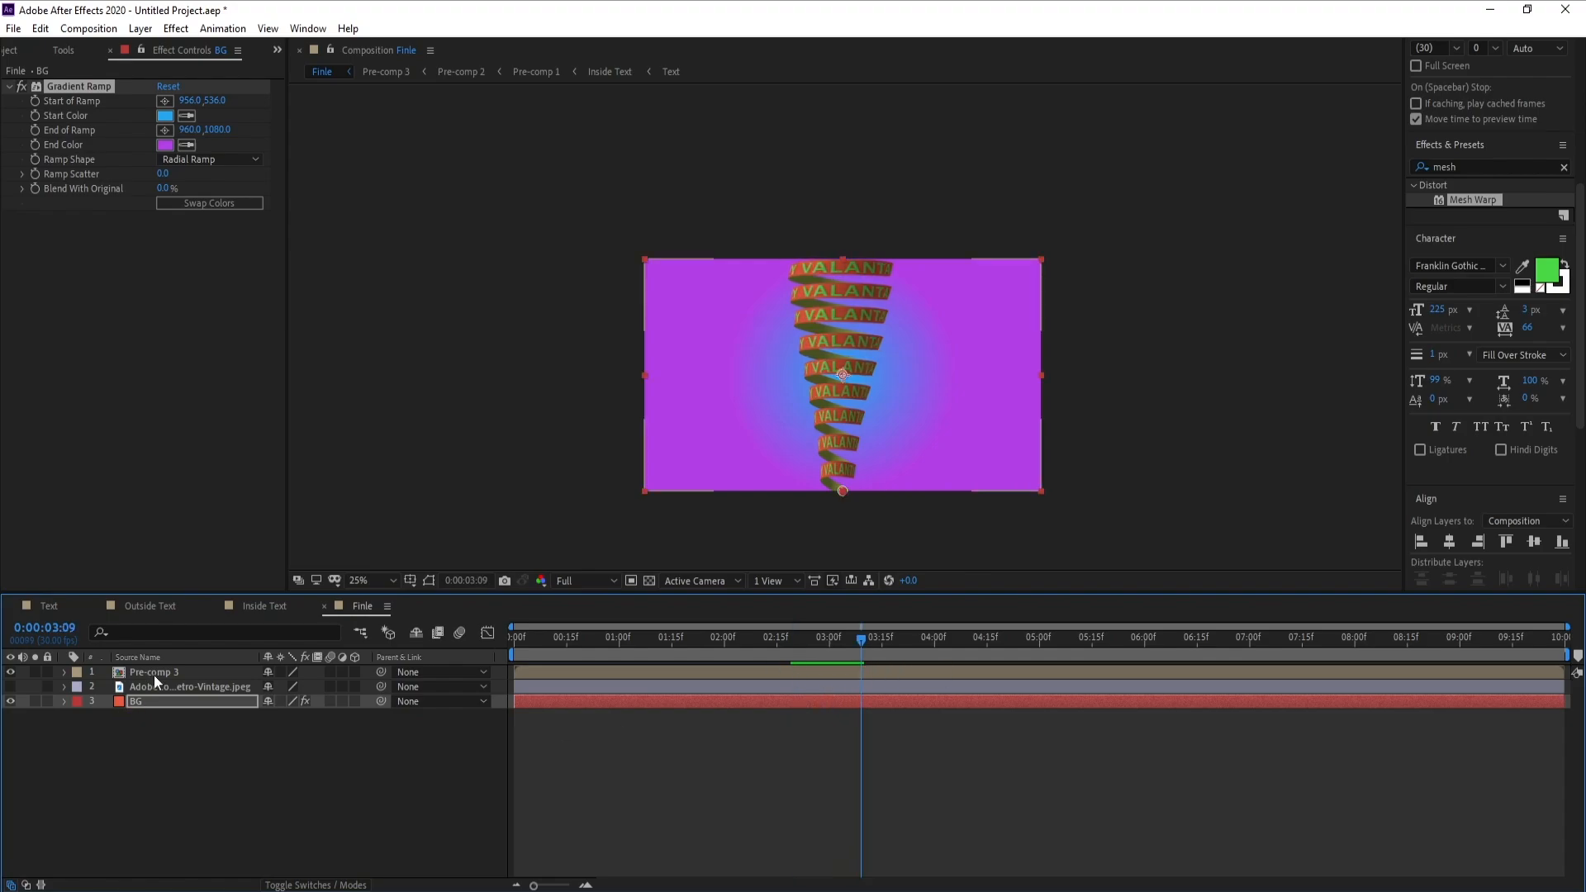
Duplicate Pre-comp 3, scale the copy to 55%, and place it to the right of the central spiral
left_click(154, 674)
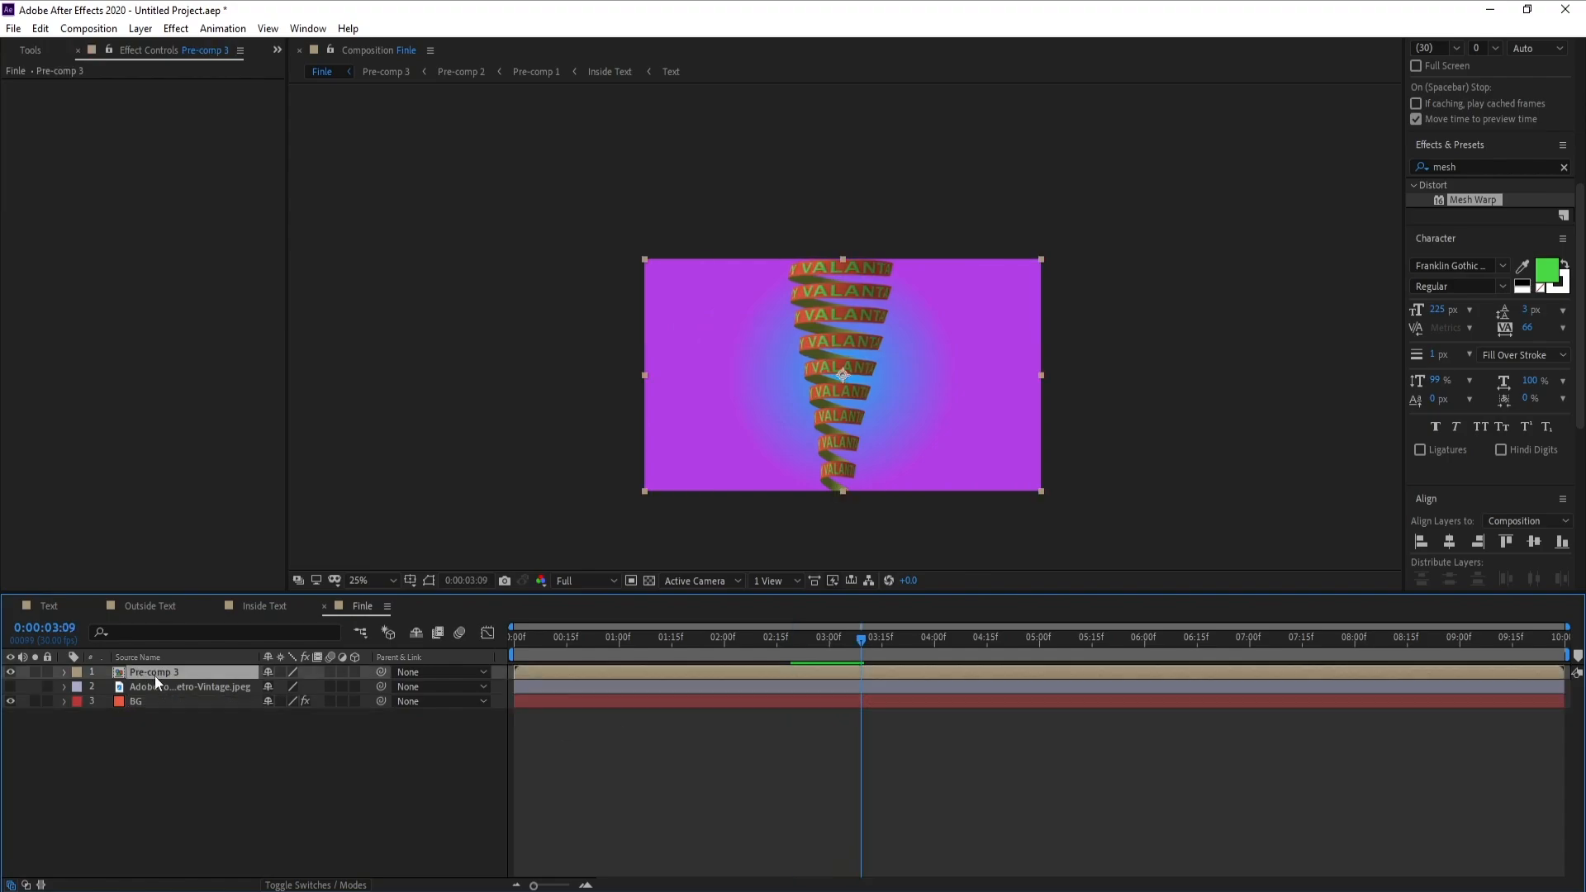
key("ctrl+d")
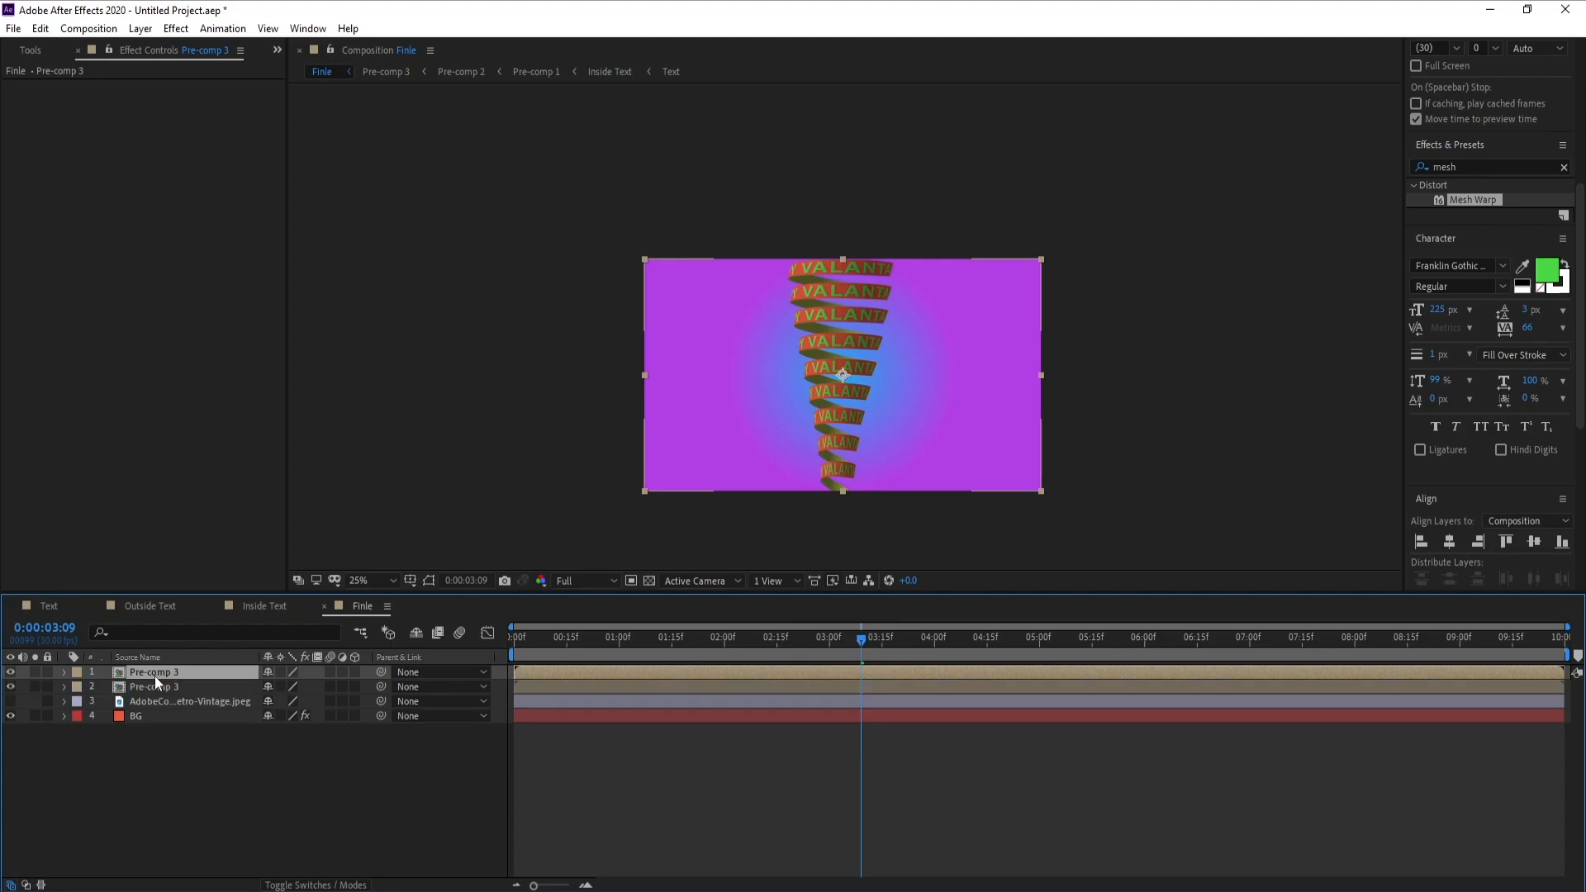
key("s")
left_click_drag(291, 687, 256, 687)
left_click_drag(849, 404, 978, 433)
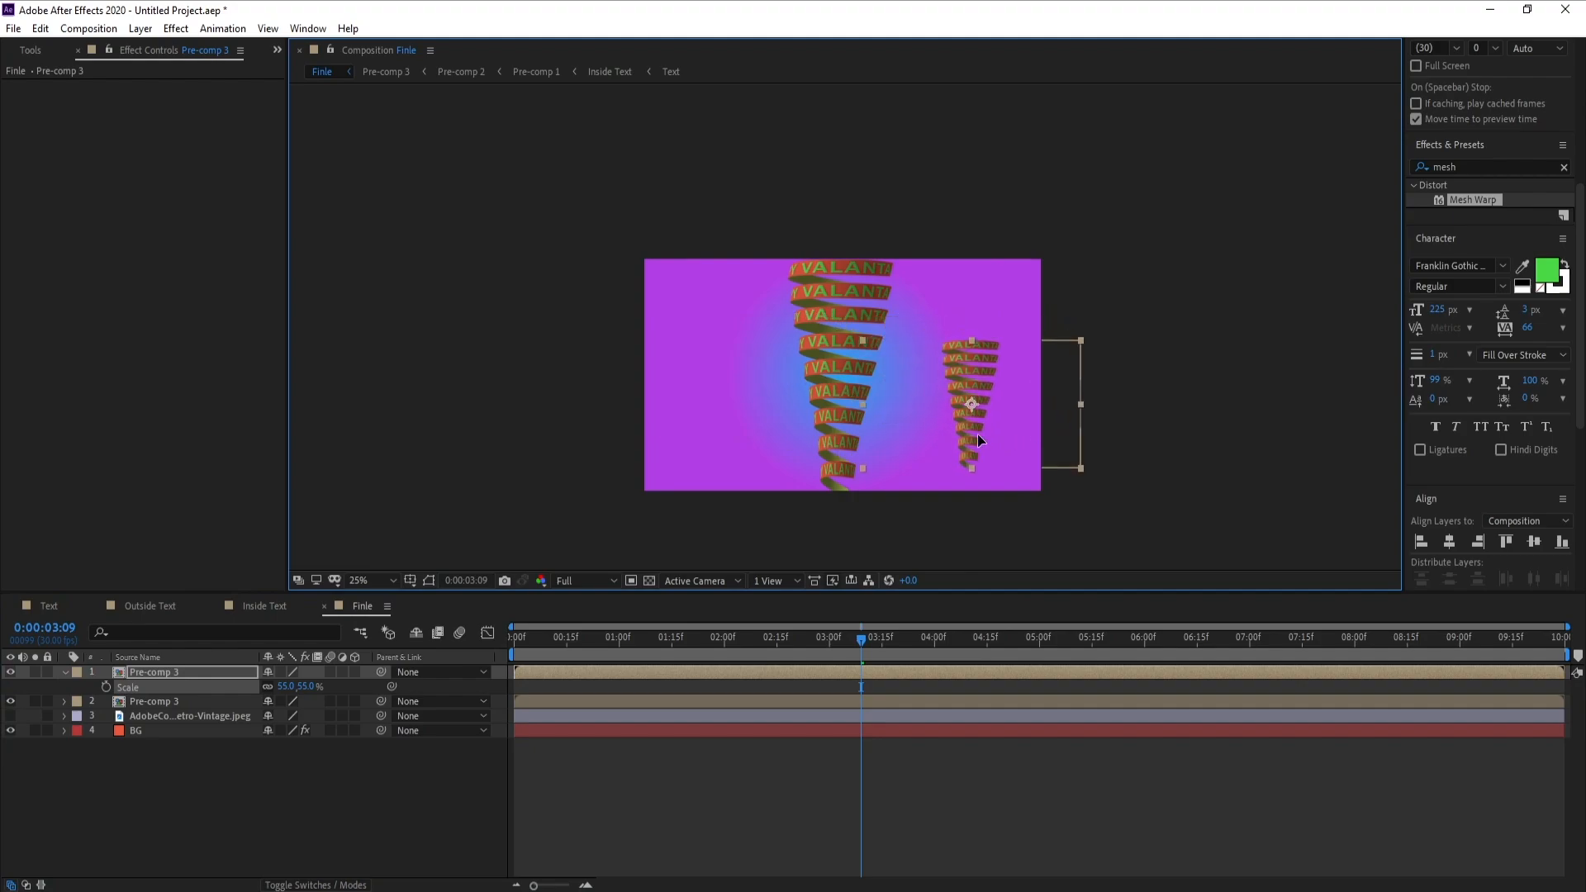
Duplicate the 55% spiral and place the copy to the left of the central spiral
left_click(192, 673)
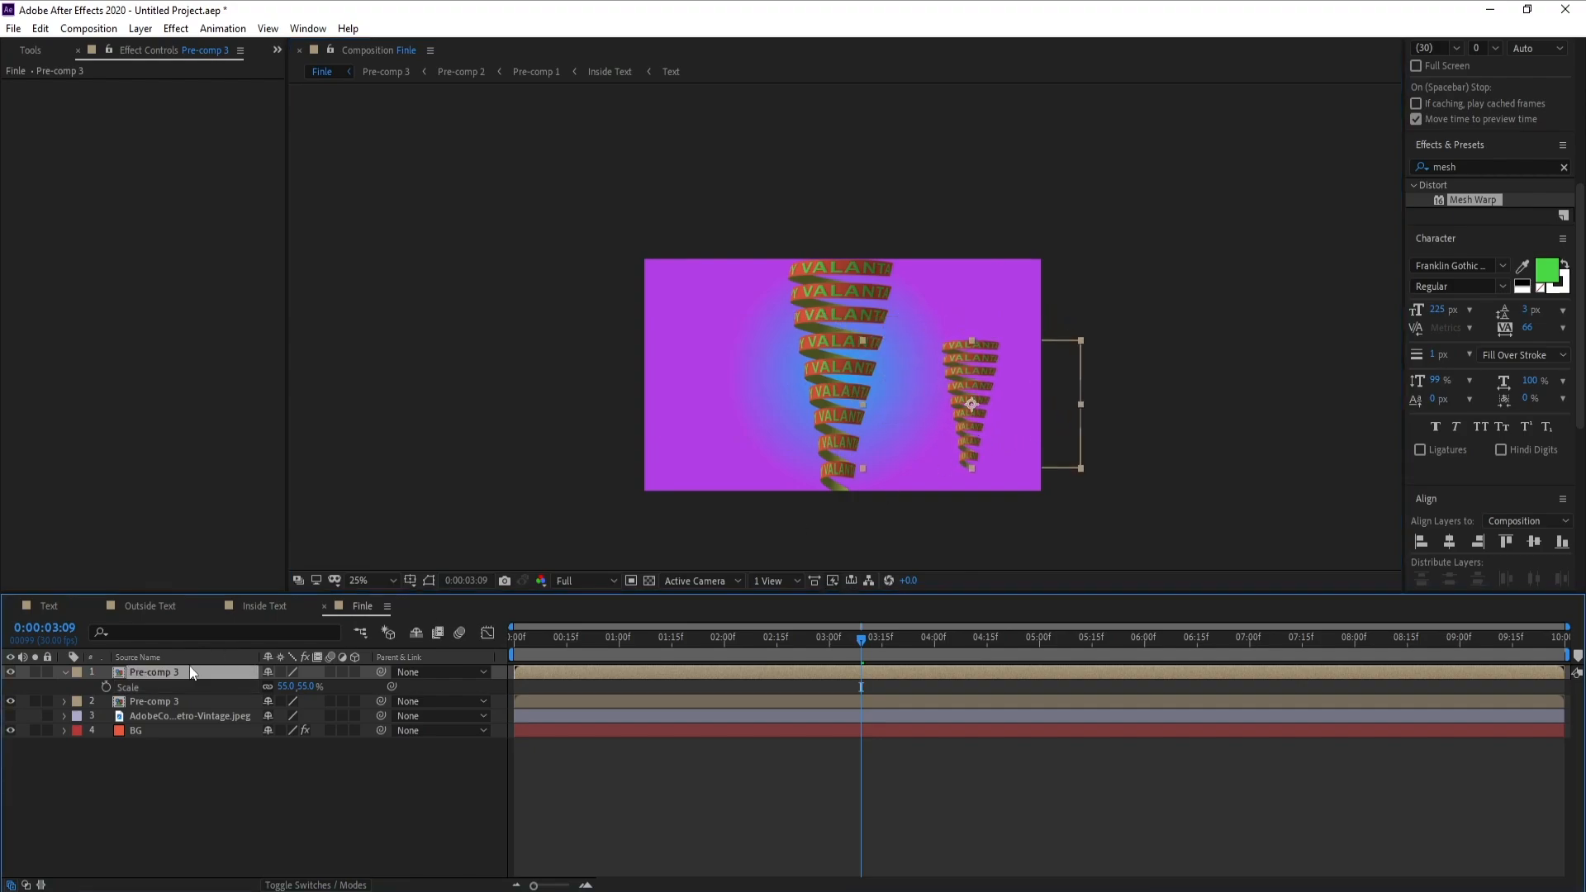
key("ctrl+d")
left_click_drag(1022, 403, 744, 380)
Preview the animation with a small spiral on each side of the central one
left_click(761, 531)
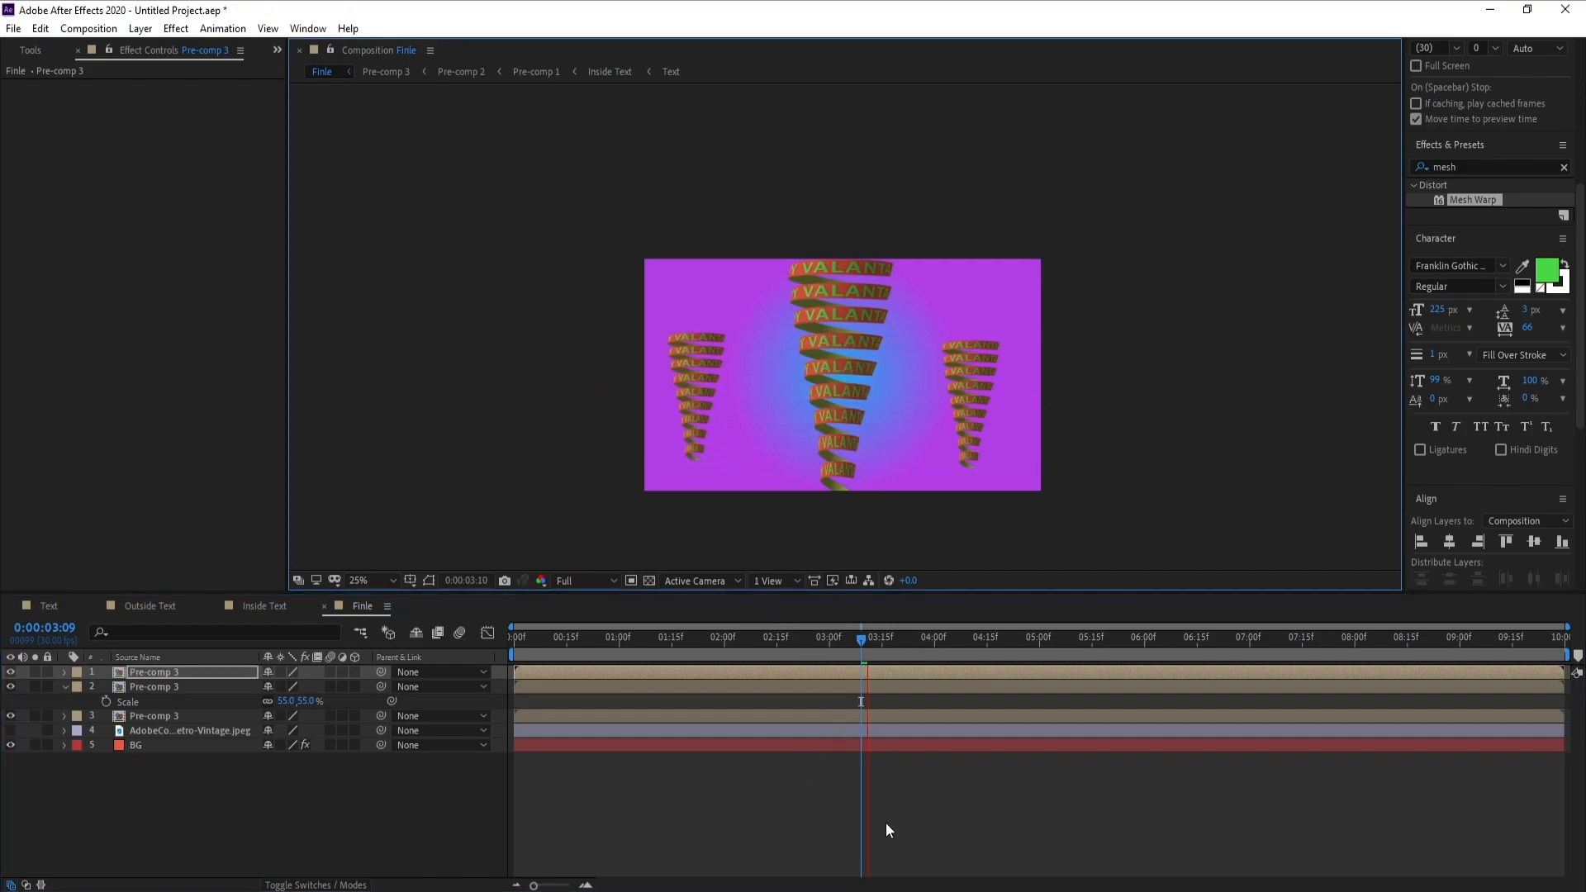
key("space")
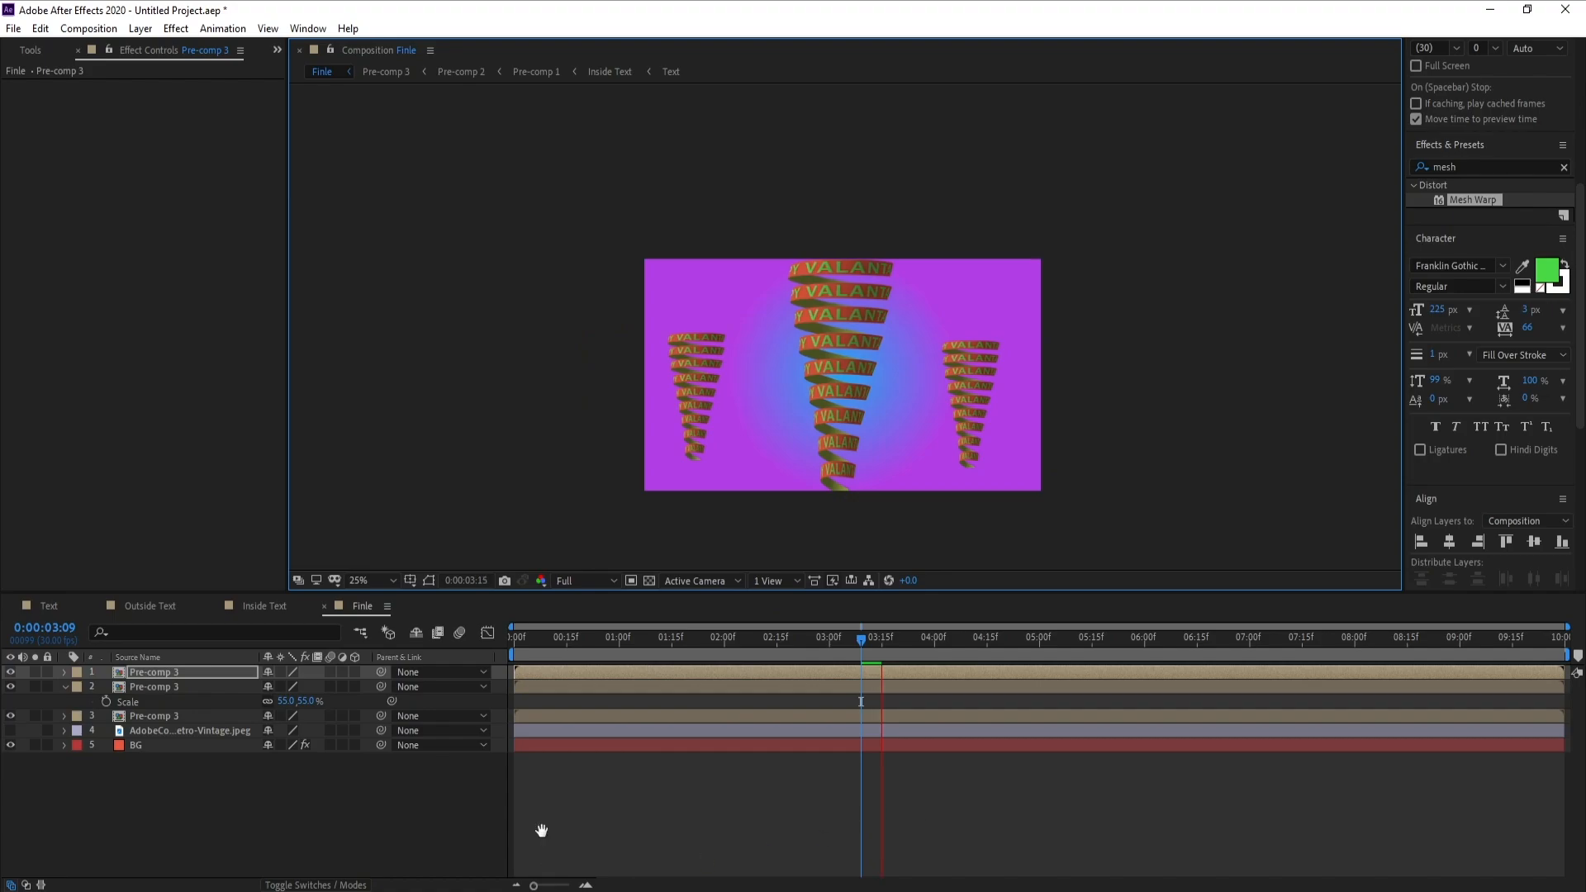
key("space")
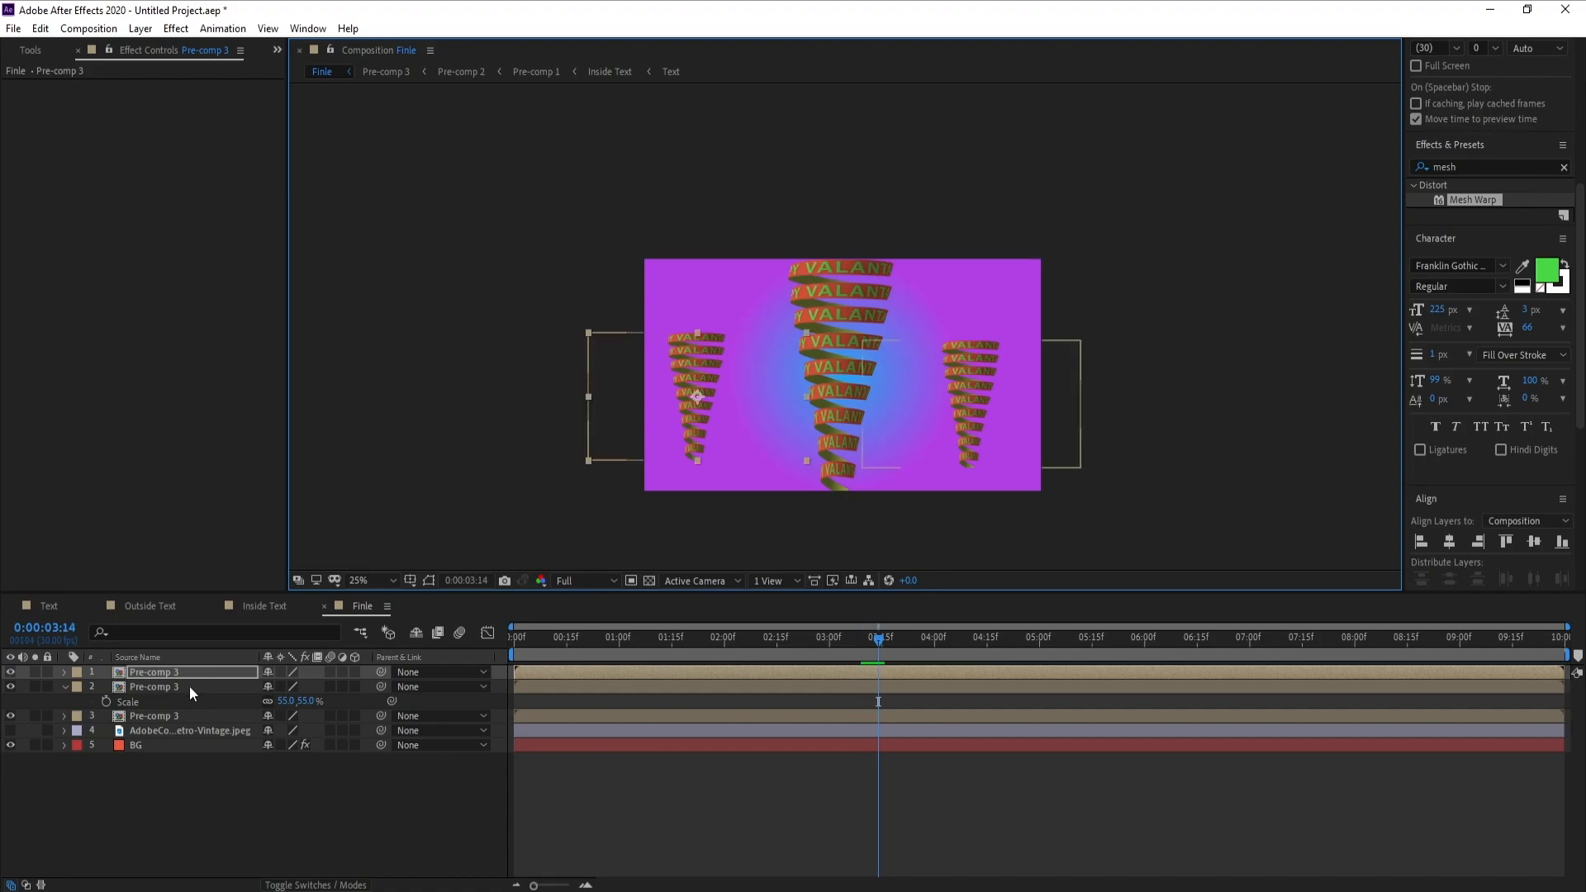
Move both small side spirals down together to the frame's lower edge and briefly preview the arrangement
left_click(190, 686, "shift")
left_click_drag(680, 408, 682, 438)
left_click(915, 771)
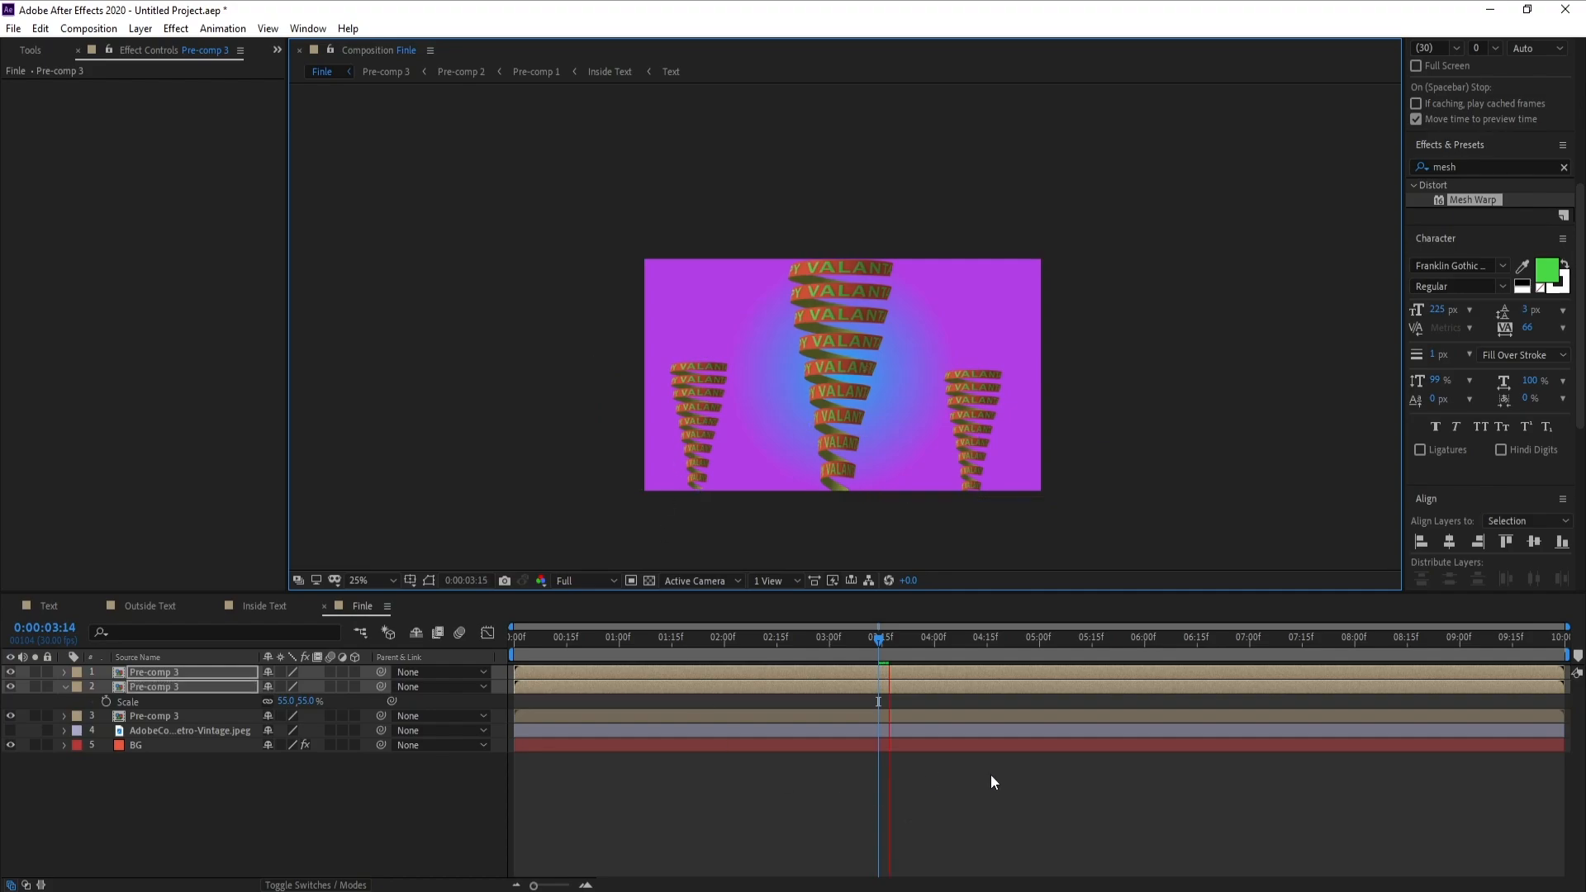
key("Page_Down")
key("Page_Down")
key("Page_Down")
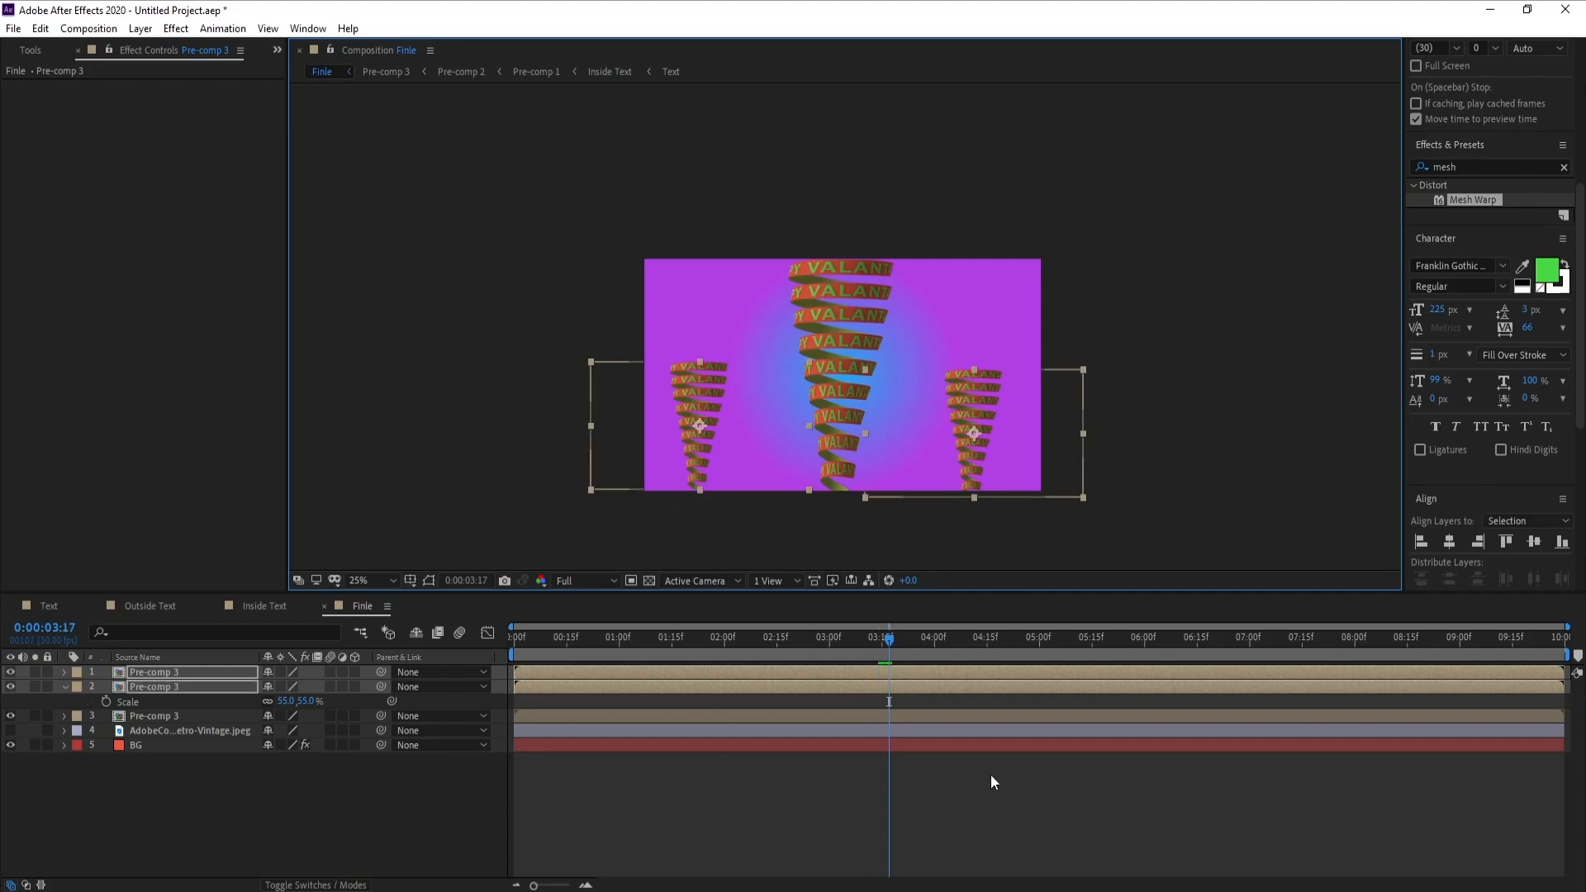